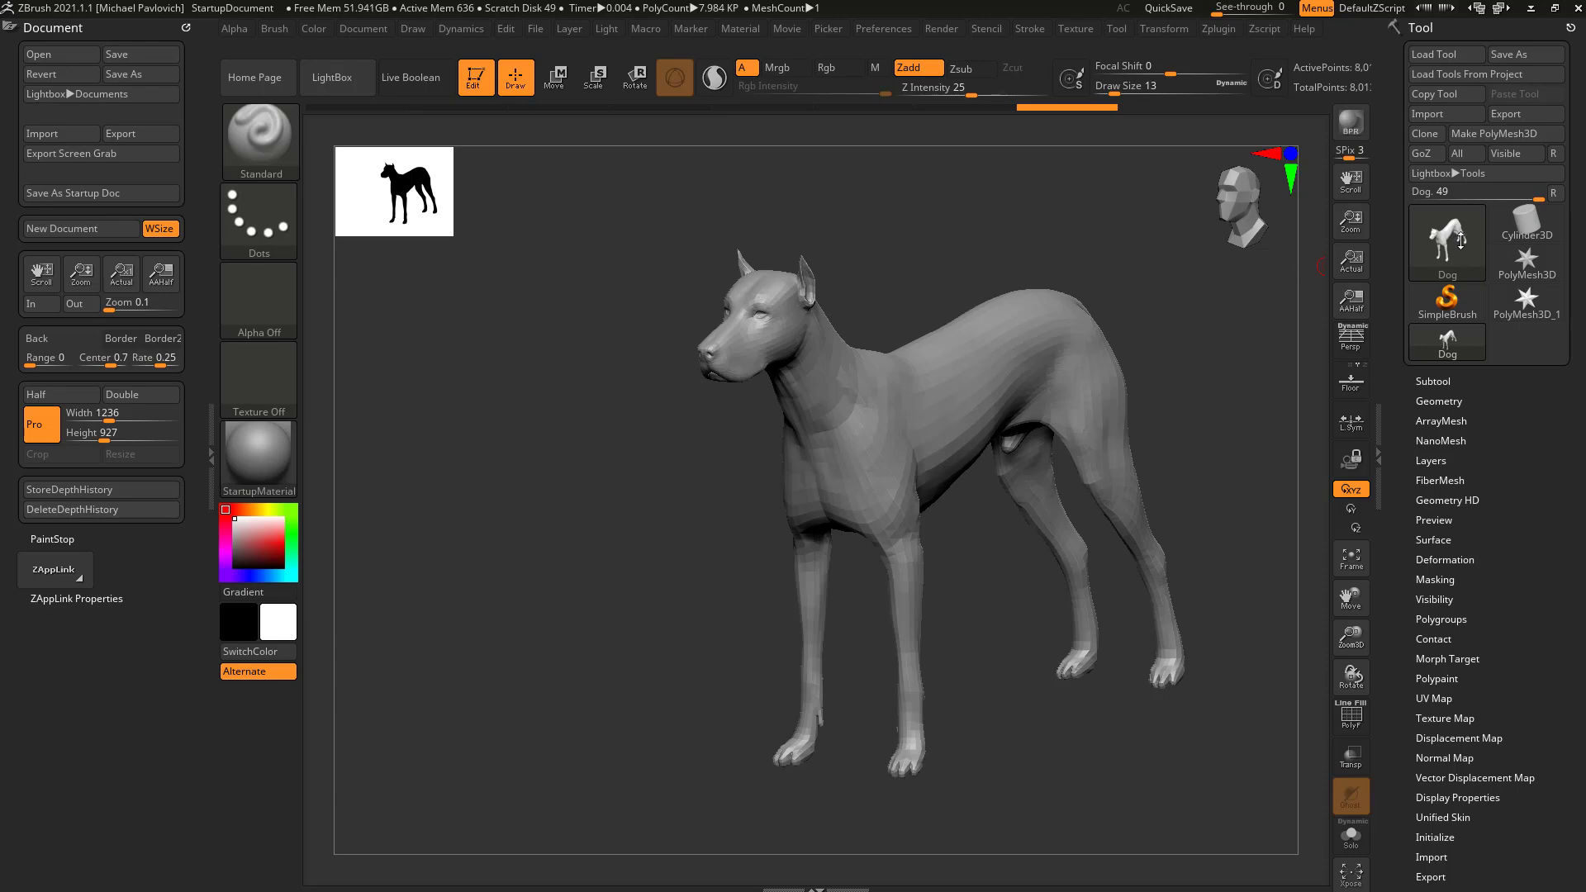
Switch the active tool from the dog to a Sphere3D primitive and set its HDivide and VDivide to 12.
left_click(1455, 232)
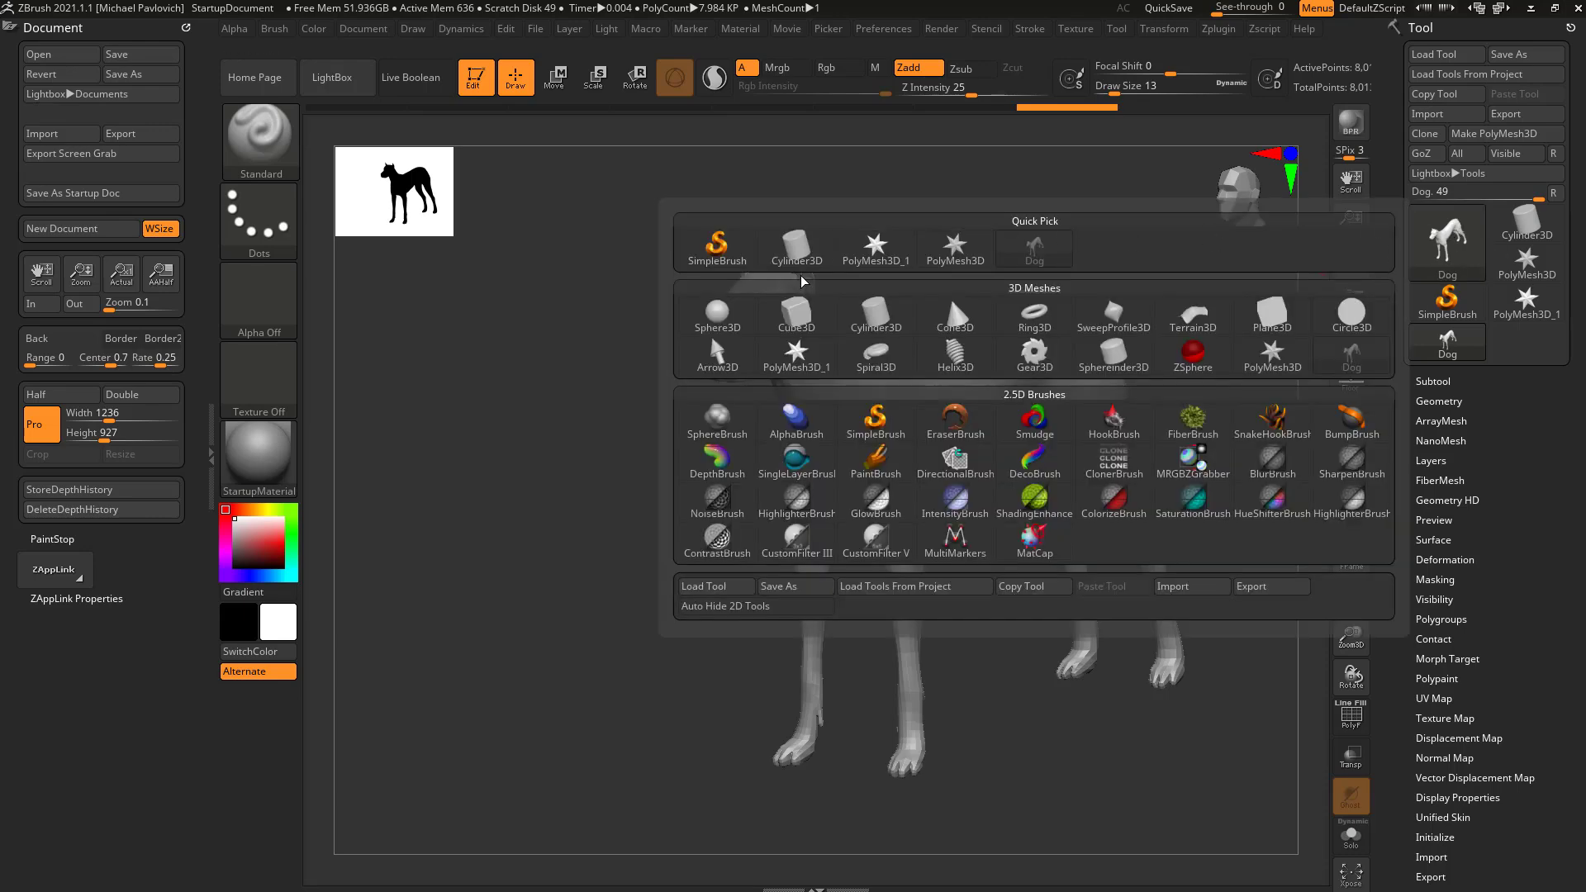
left_click(721, 321)
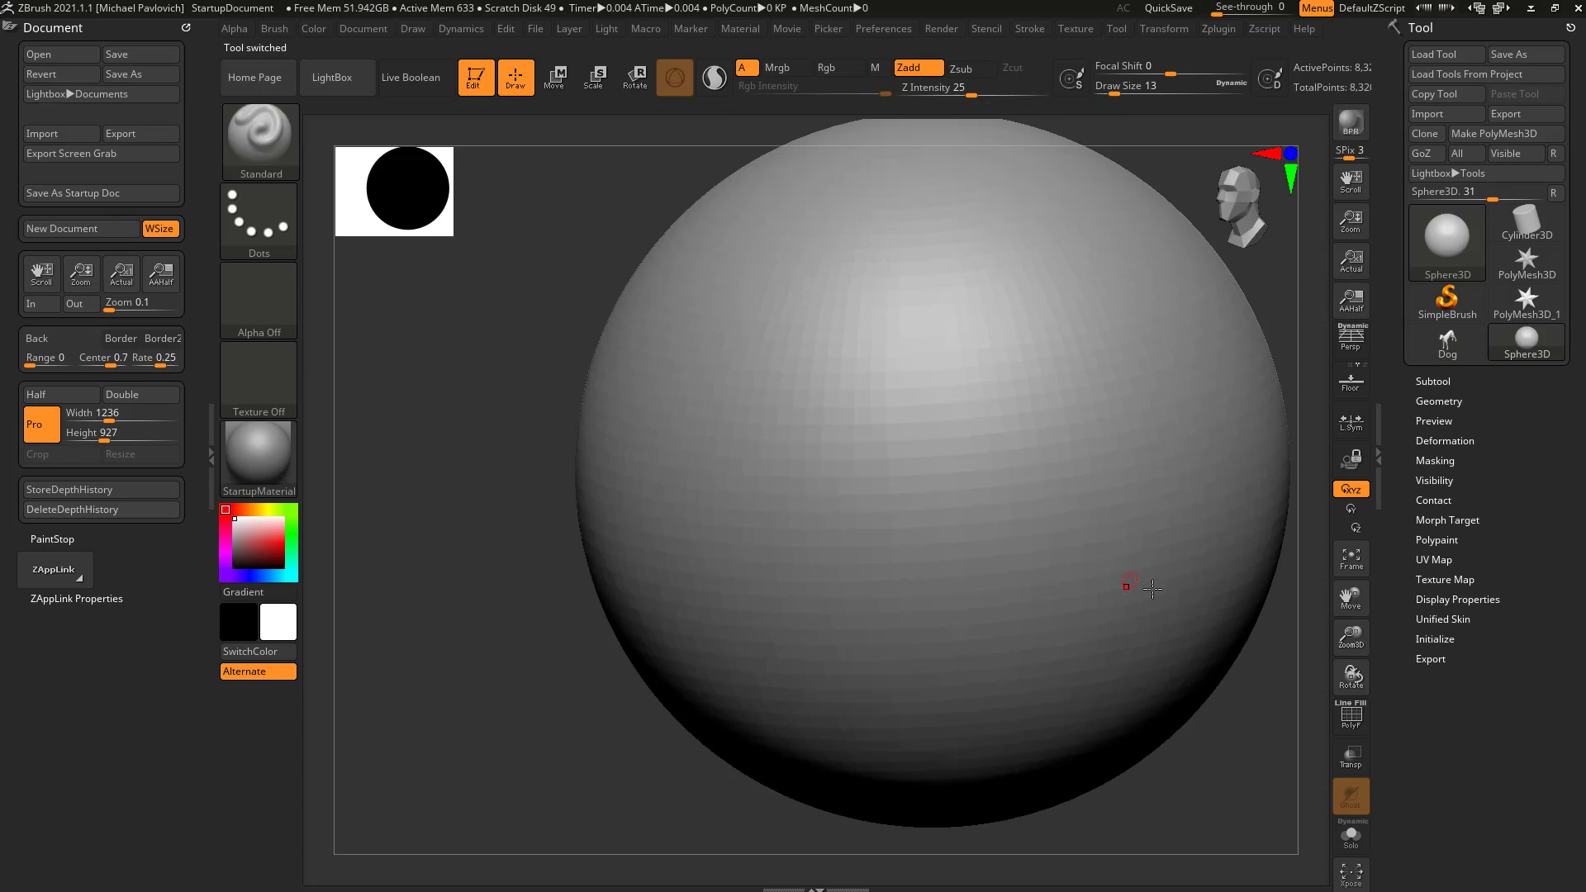
left_click(1437, 639)
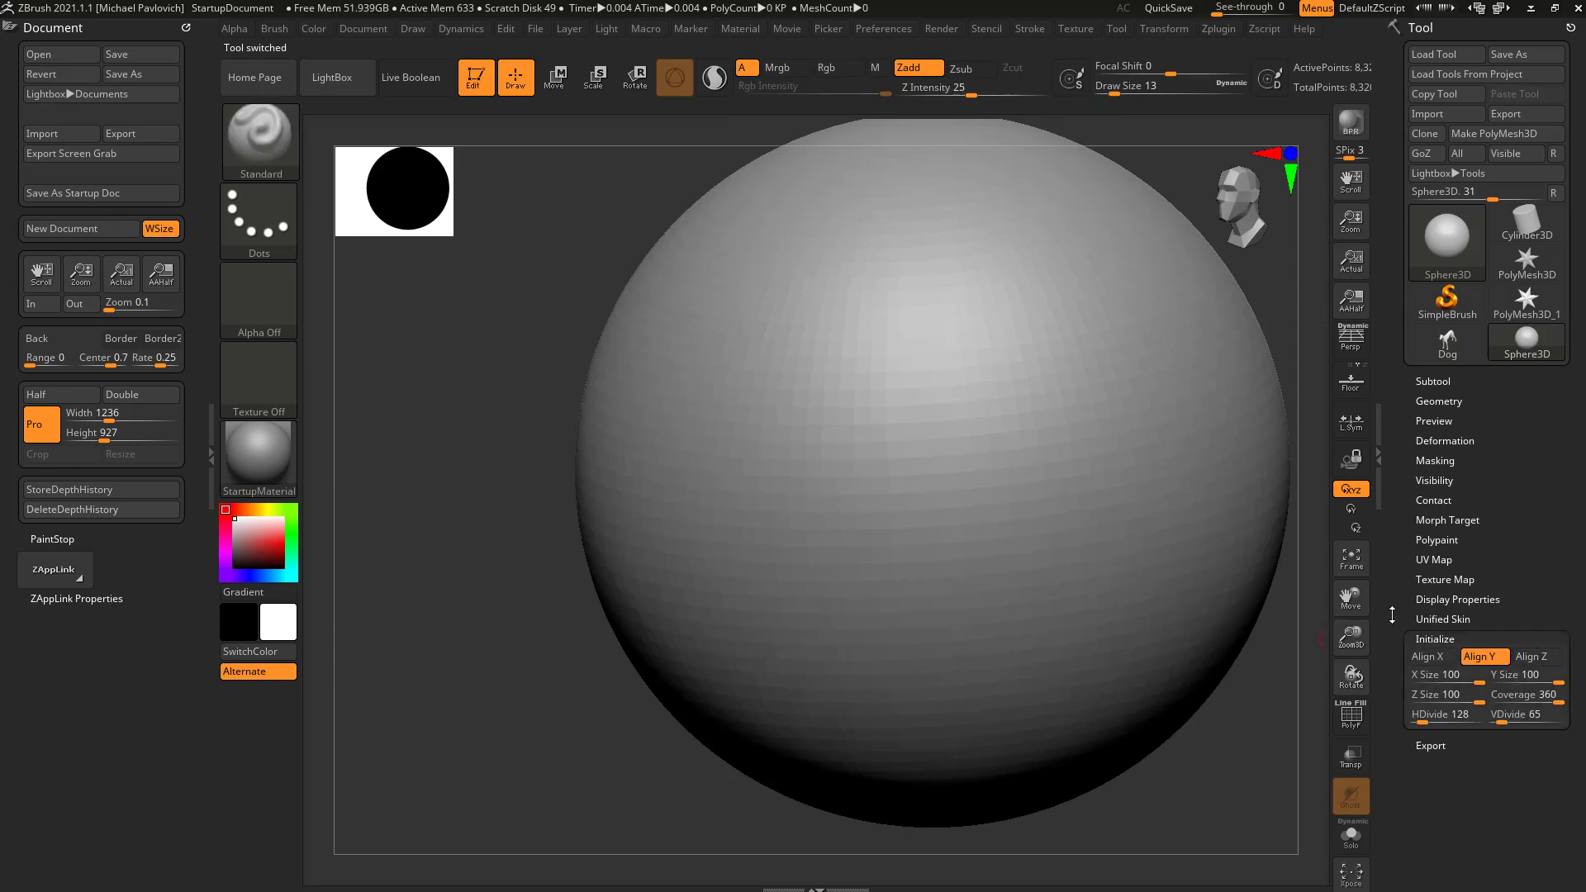
scroll(1408, 652, "down", 1)
left_click(1462, 707)
type("12")
key("Tab")
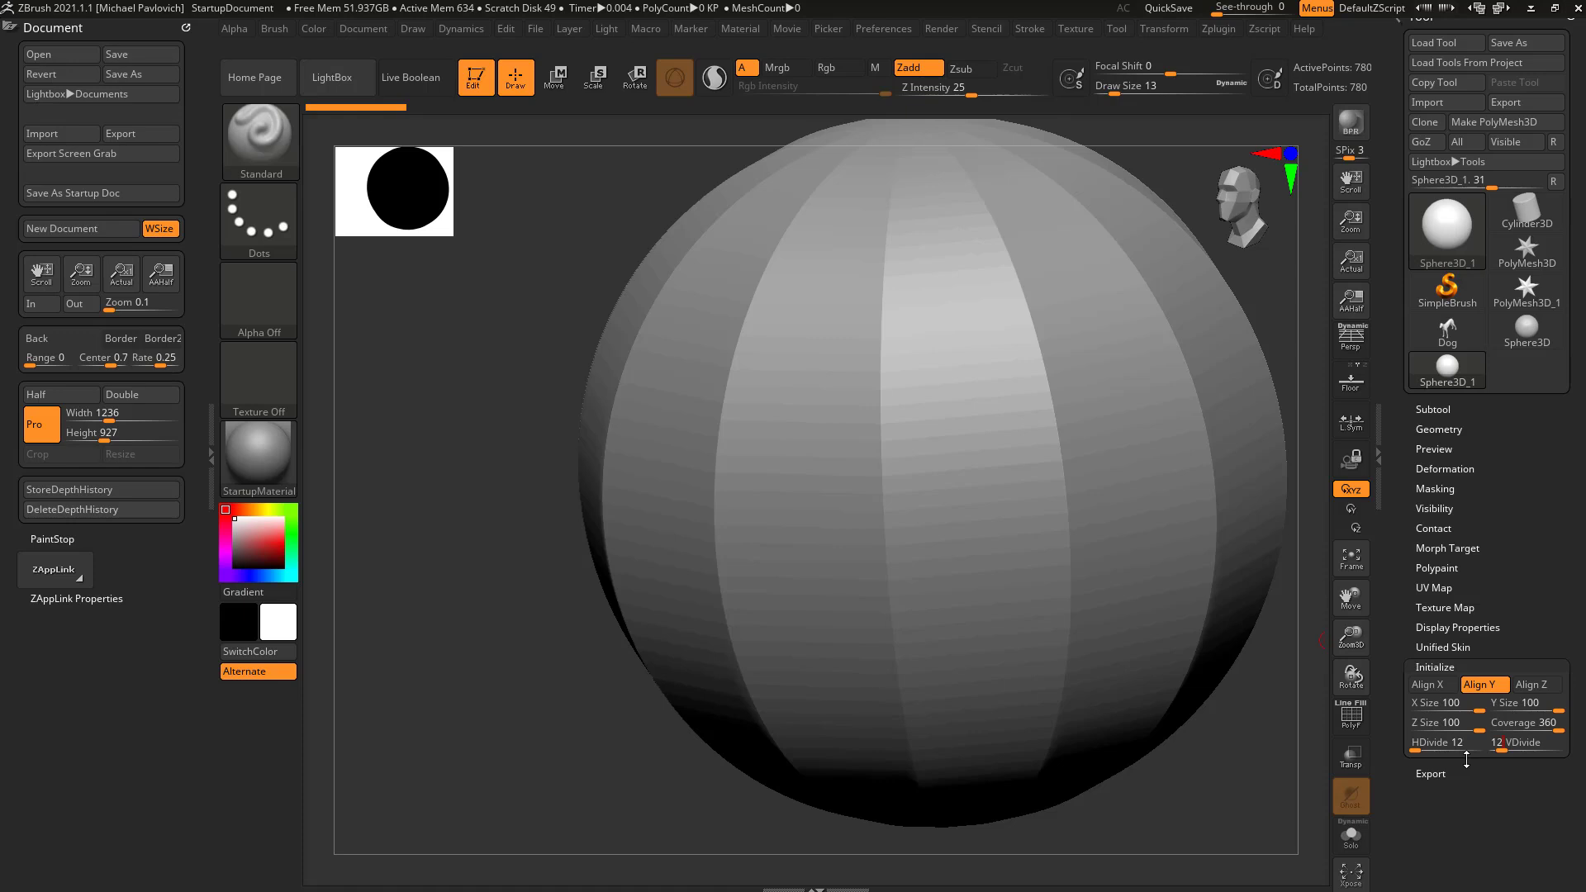
type("12")
key("Return")
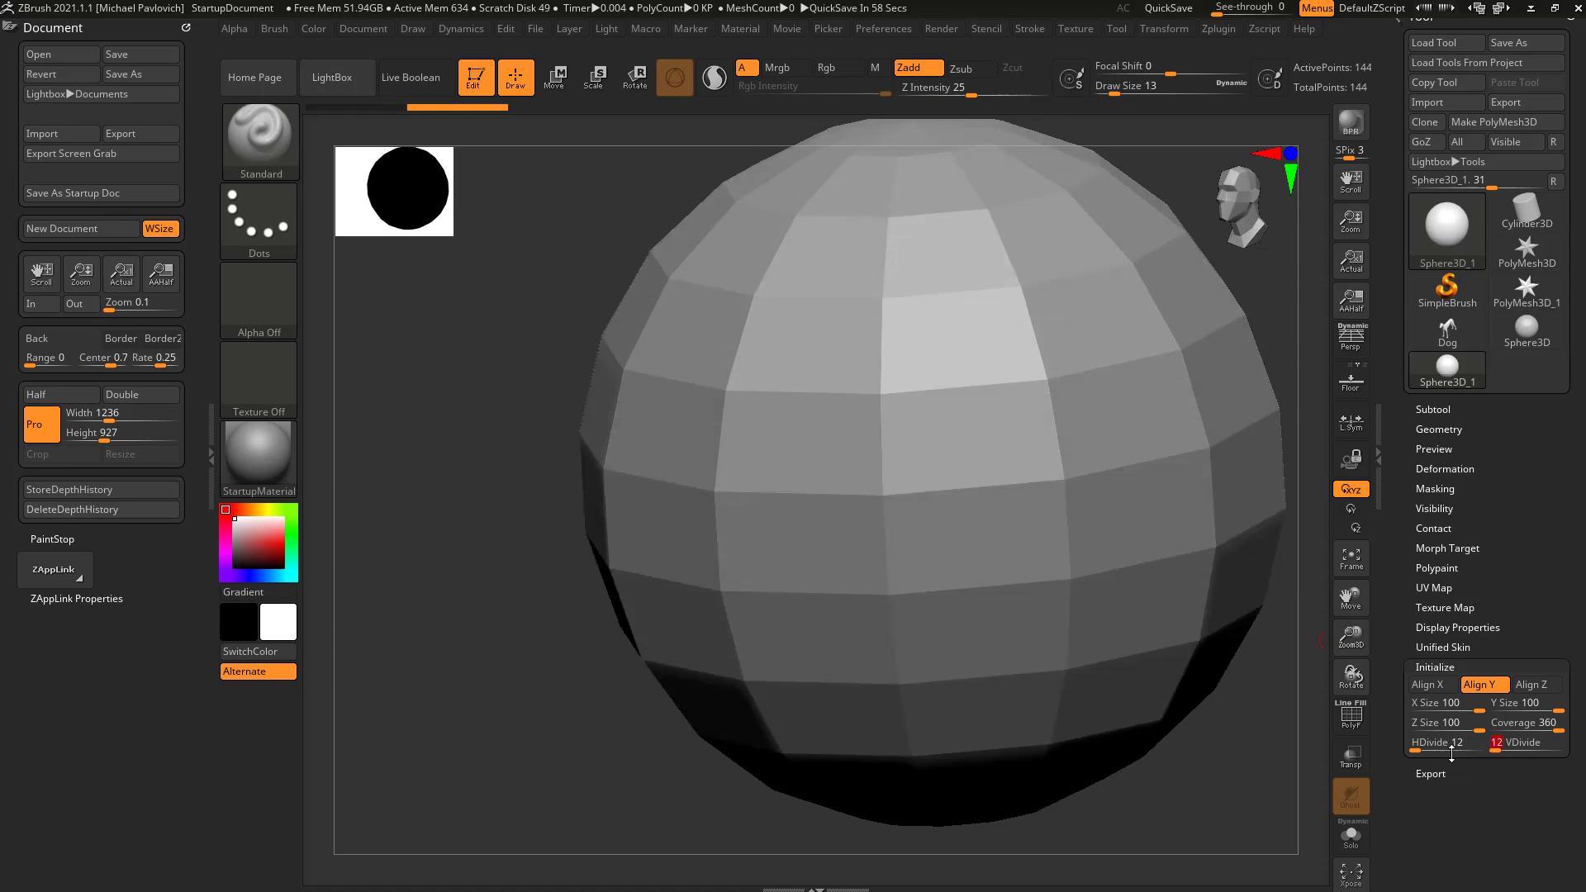
Convert the sphere to a PolyMesh3D and turn on its polyframe display.
left_click(1493, 121)
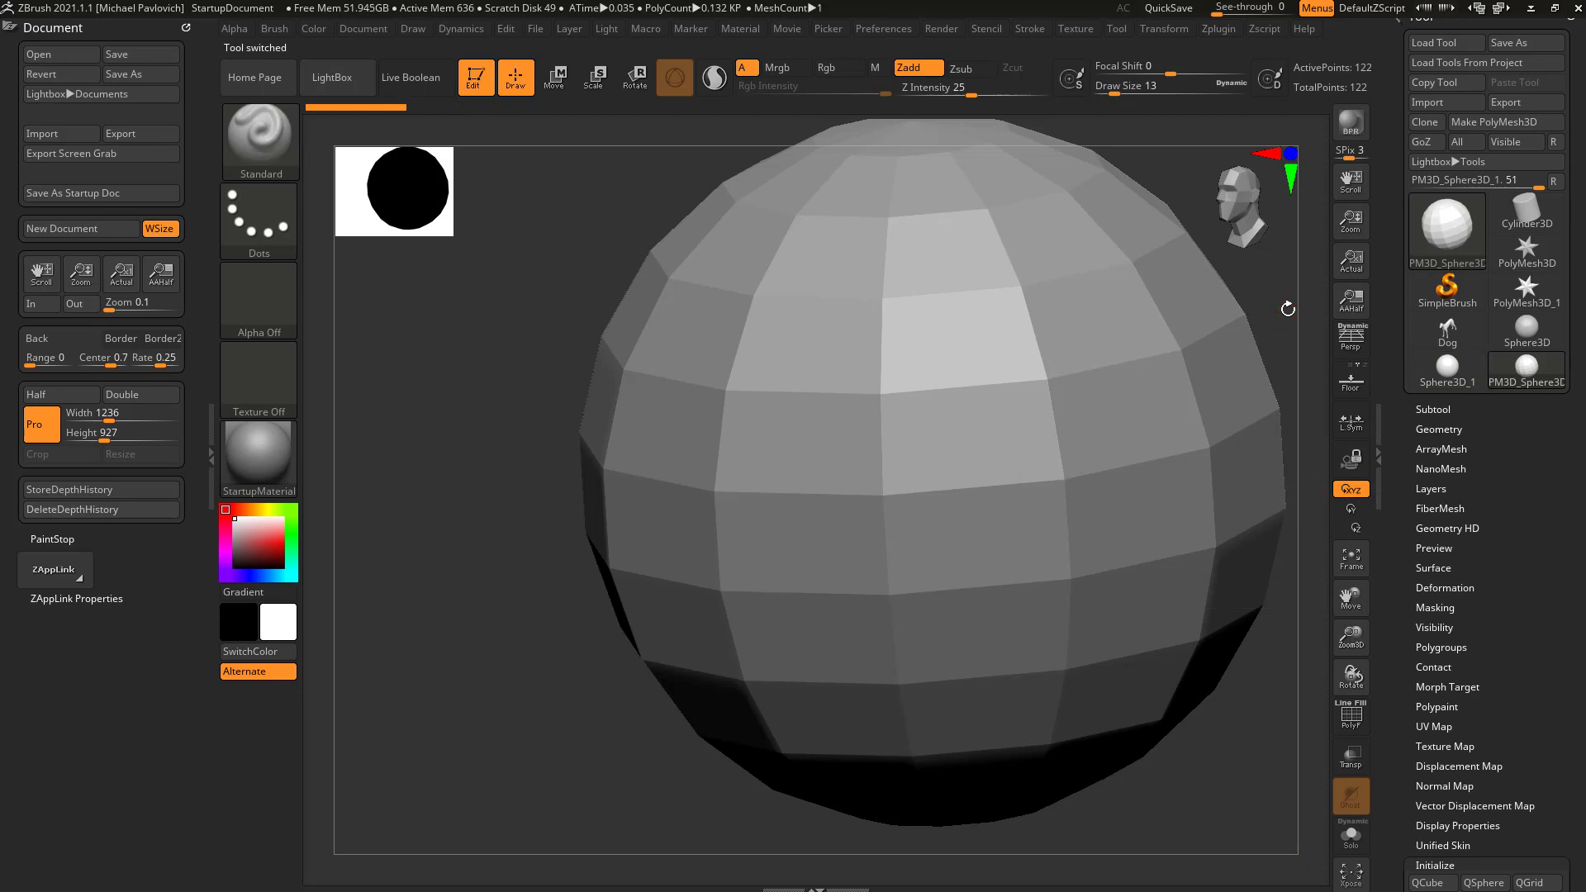
left_click_drag(1288, 309, 1186, 219, "alt")
mouse_move(1256, 379)
left_mouse_down("alt")
mouse_move(1101, 467)
mouse_move(1143, 460)
mouse_move(1136, 471)
mouse_move(1186, 499)
mouse_move(1160, 486)
mouse_move(1101, 499)
mouse_move(1178, 569)
mouse_move(1177, 529)
left_mouse_up("alt")
key("s")
left_click_drag(1091, 410, 1112, 404)
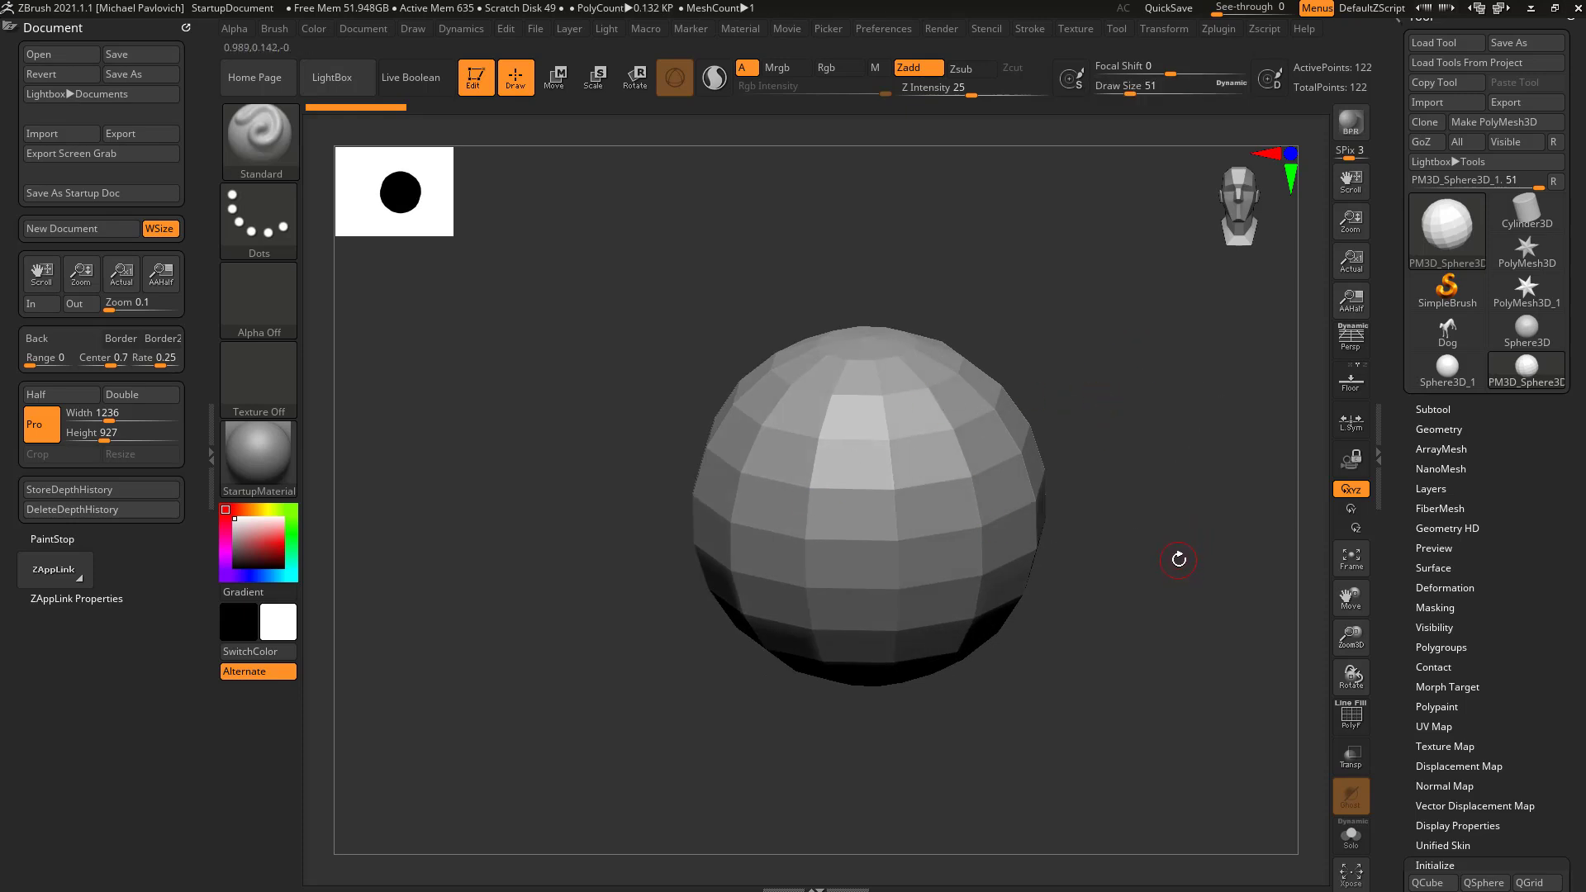
left_click(1352, 715)
left_click_drag(1130, 473, 1231, 520)
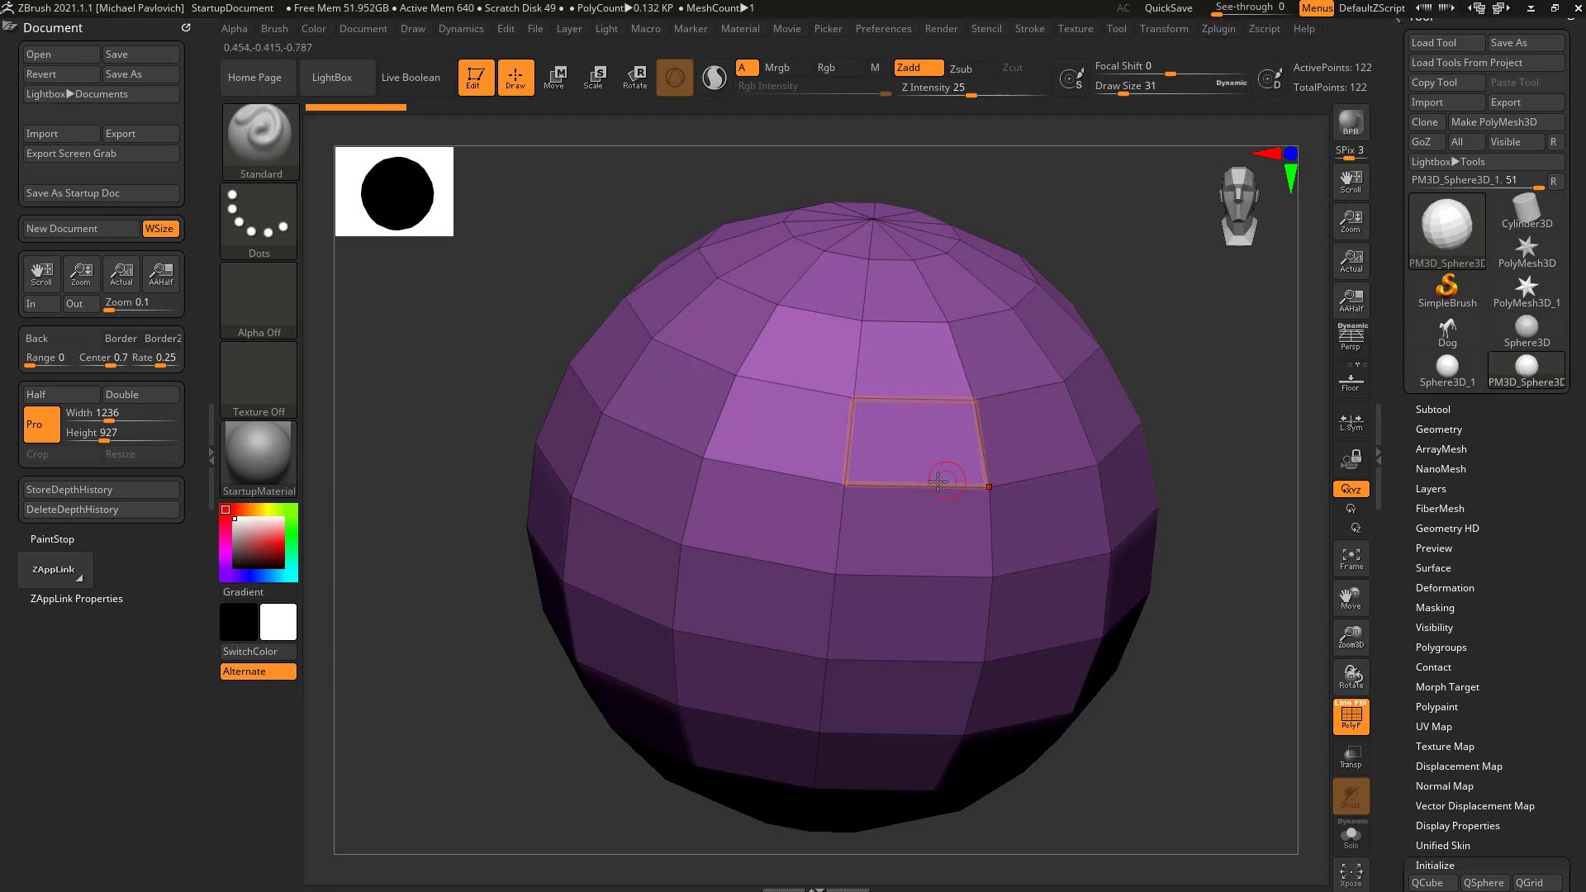
Try Standard brush strokes on the low-resolution sphere, first with a small brush, then with the draw size raised to 262.
left_click(953, 439)
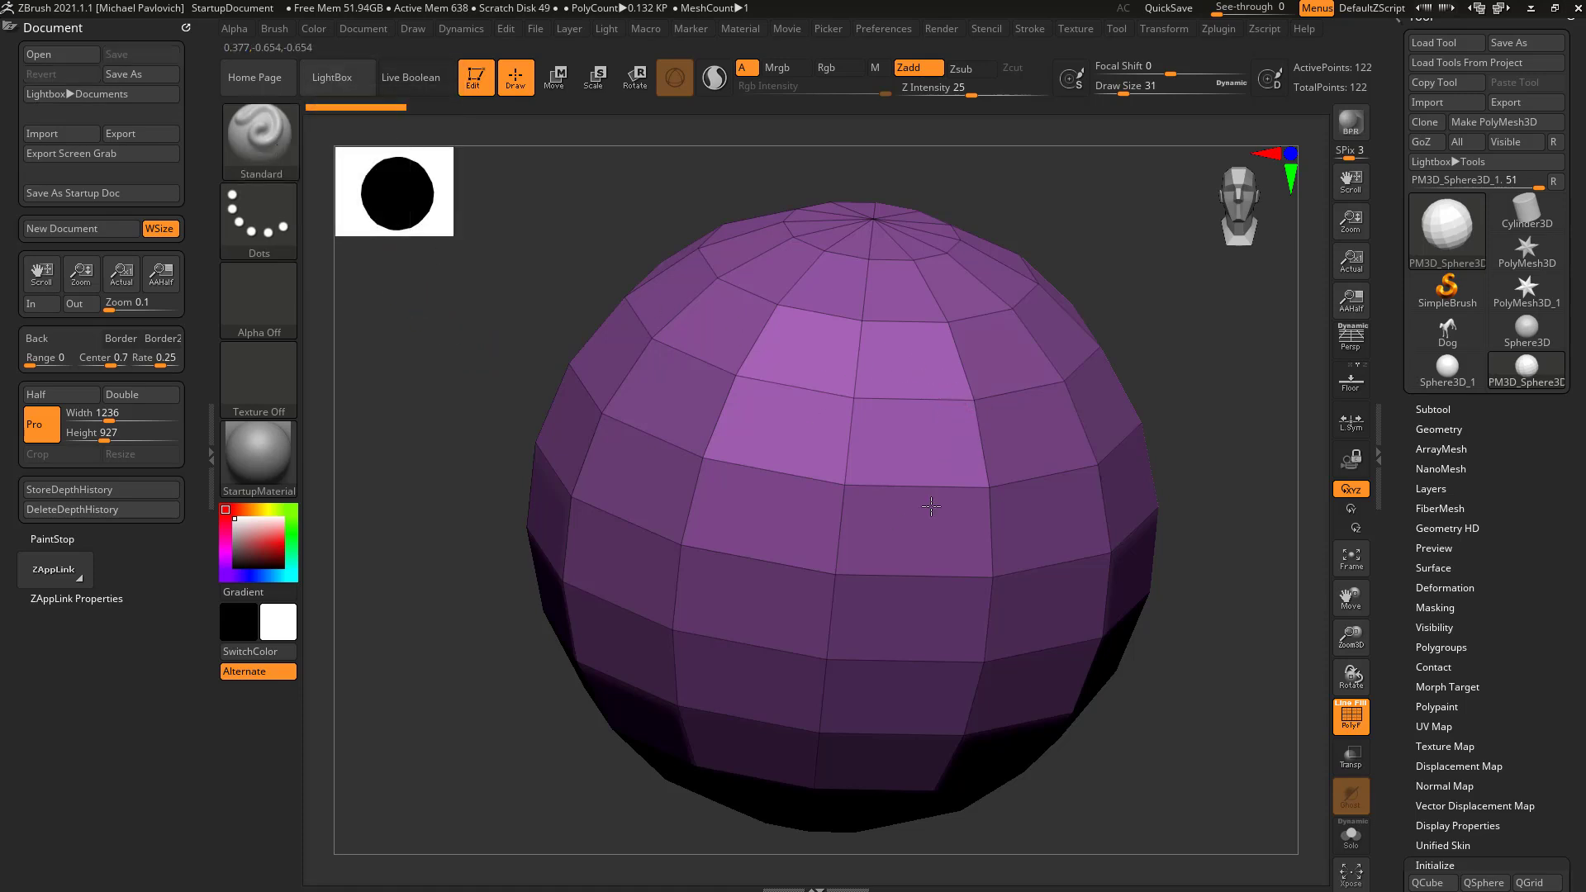
left_click_drag(706, 444, 934, 485)
key("bracketleft")
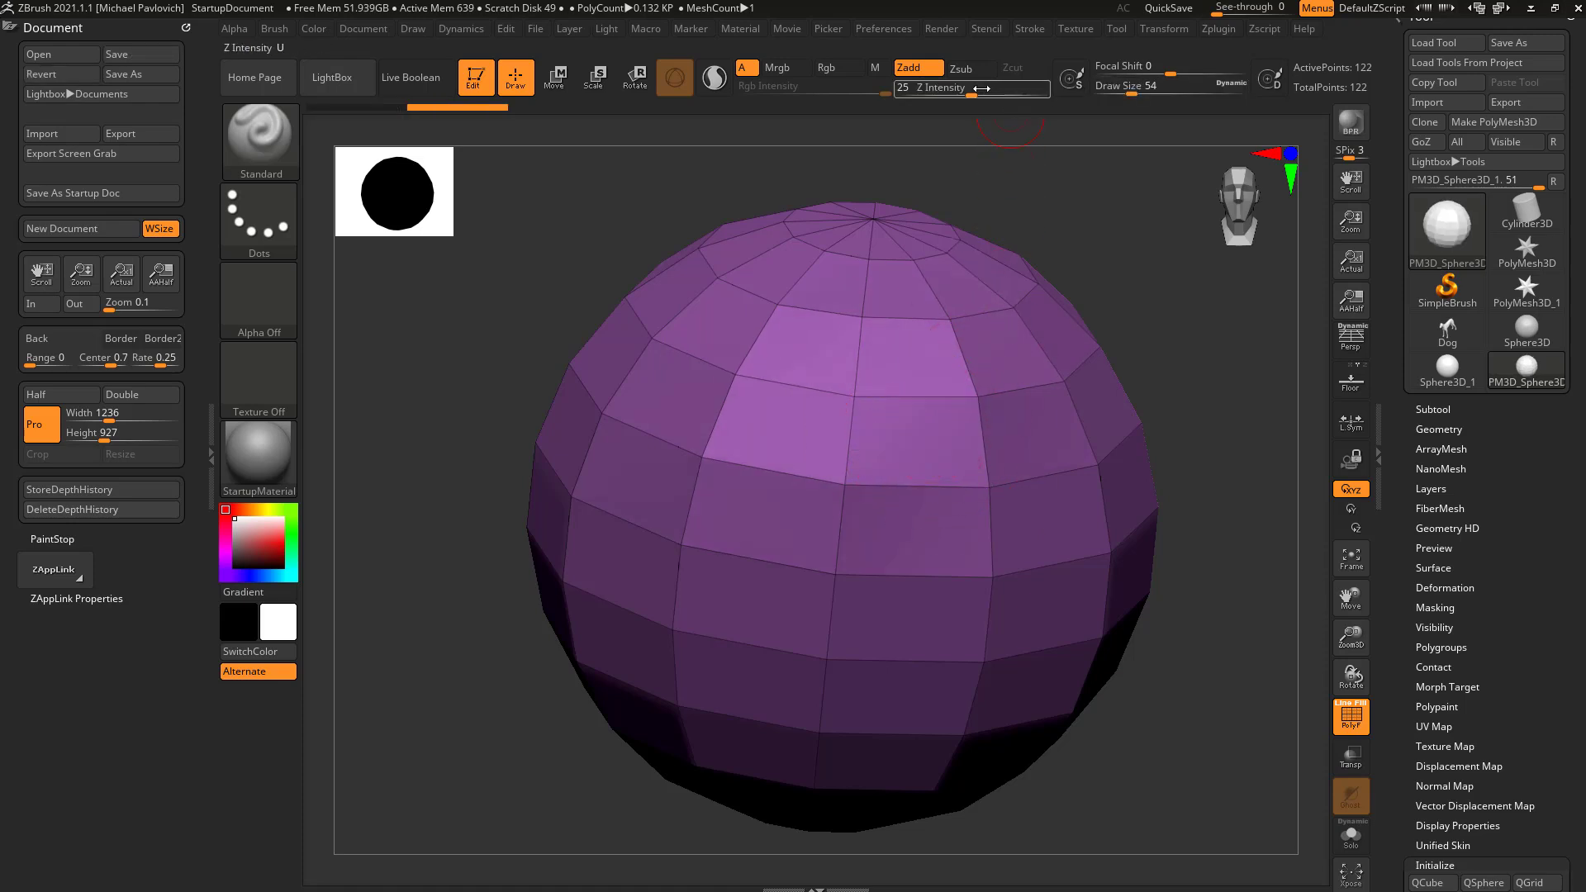
left_click(1153, 91)
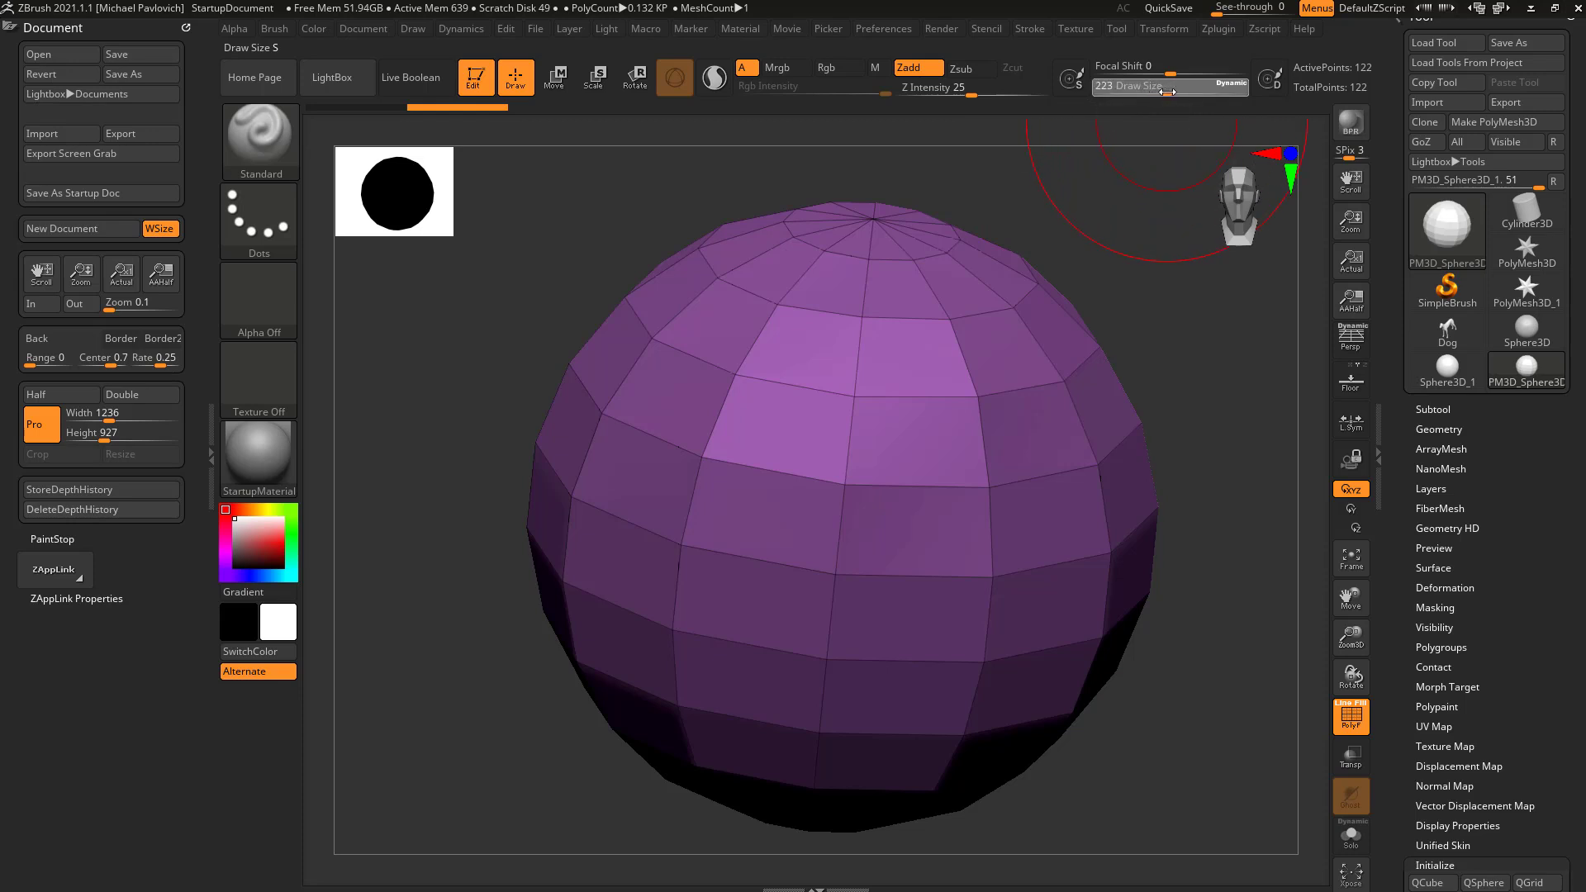
left_click_drag(1166, 92, 1171, 91)
mouse_move(983, 381)
left_mouse_down()
mouse_move(859, 529)
mouse_move(781, 535)
mouse_move(1036, 388)
mouse_move(920, 347)
mouse_move(1073, 380)
left_mouse_up()
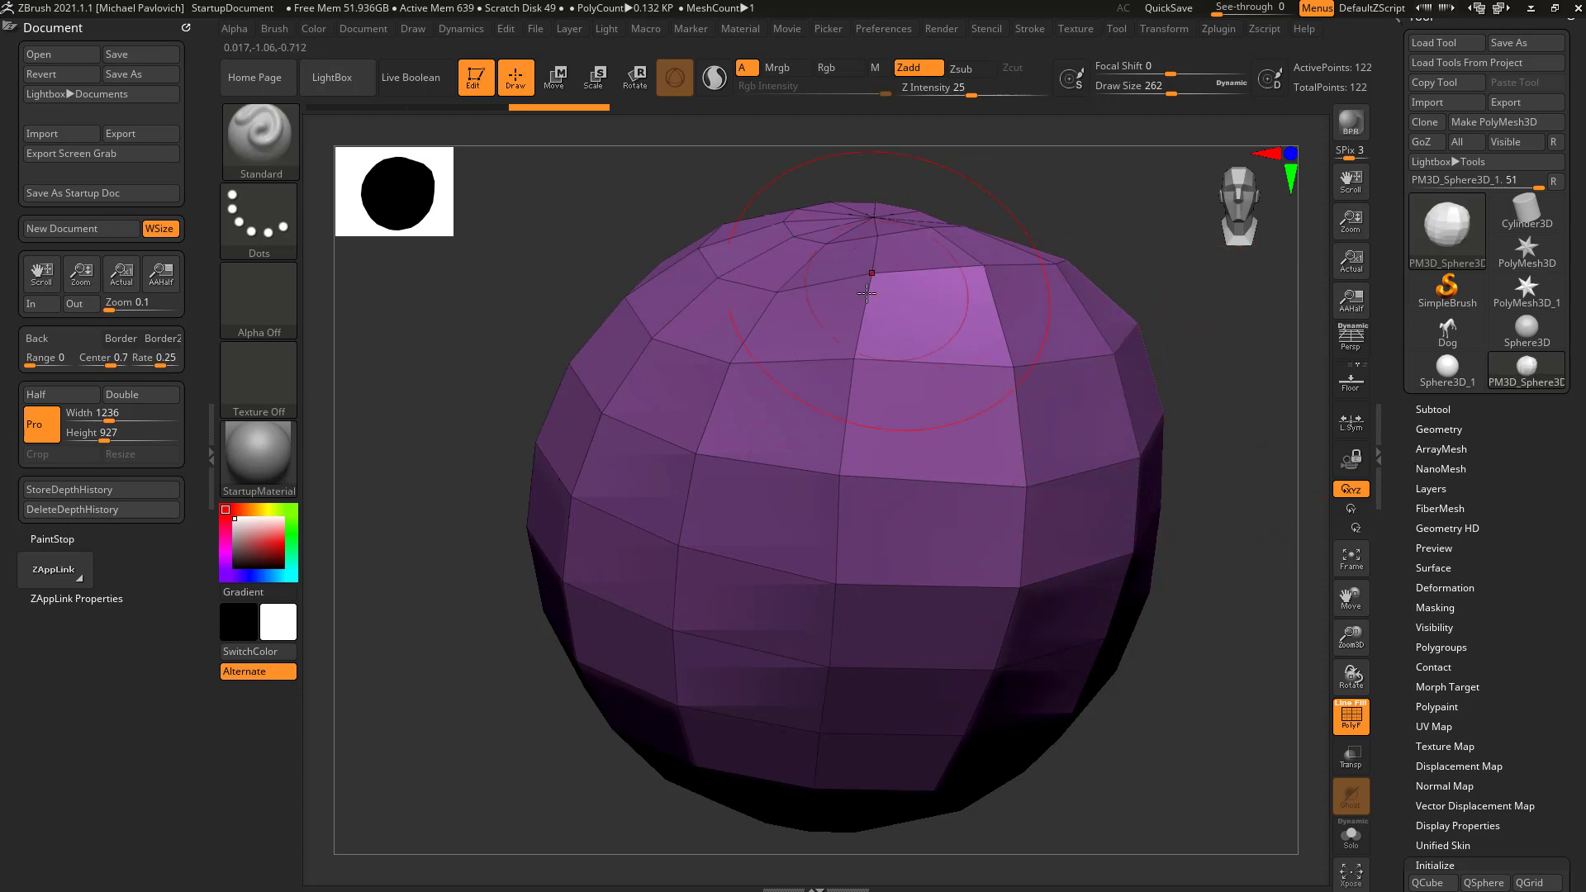
mouse_move(1181, 354)
left_mouse_down()
mouse_move(1148, 417)
mouse_move(1212, 382)
mouse_move(1143, 347)
left_mouse_up()
mouse_move(1153, 450)
left_mouse_down()
mouse_move(1222, 422)
mouse_move(1137, 411)
mouse_move(1107, 363)
mouse_move(1143, 414)
mouse_move(1157, 404)
mouse_move(1153, 441)
mouse_move(938, 577)
left_mouse_up()
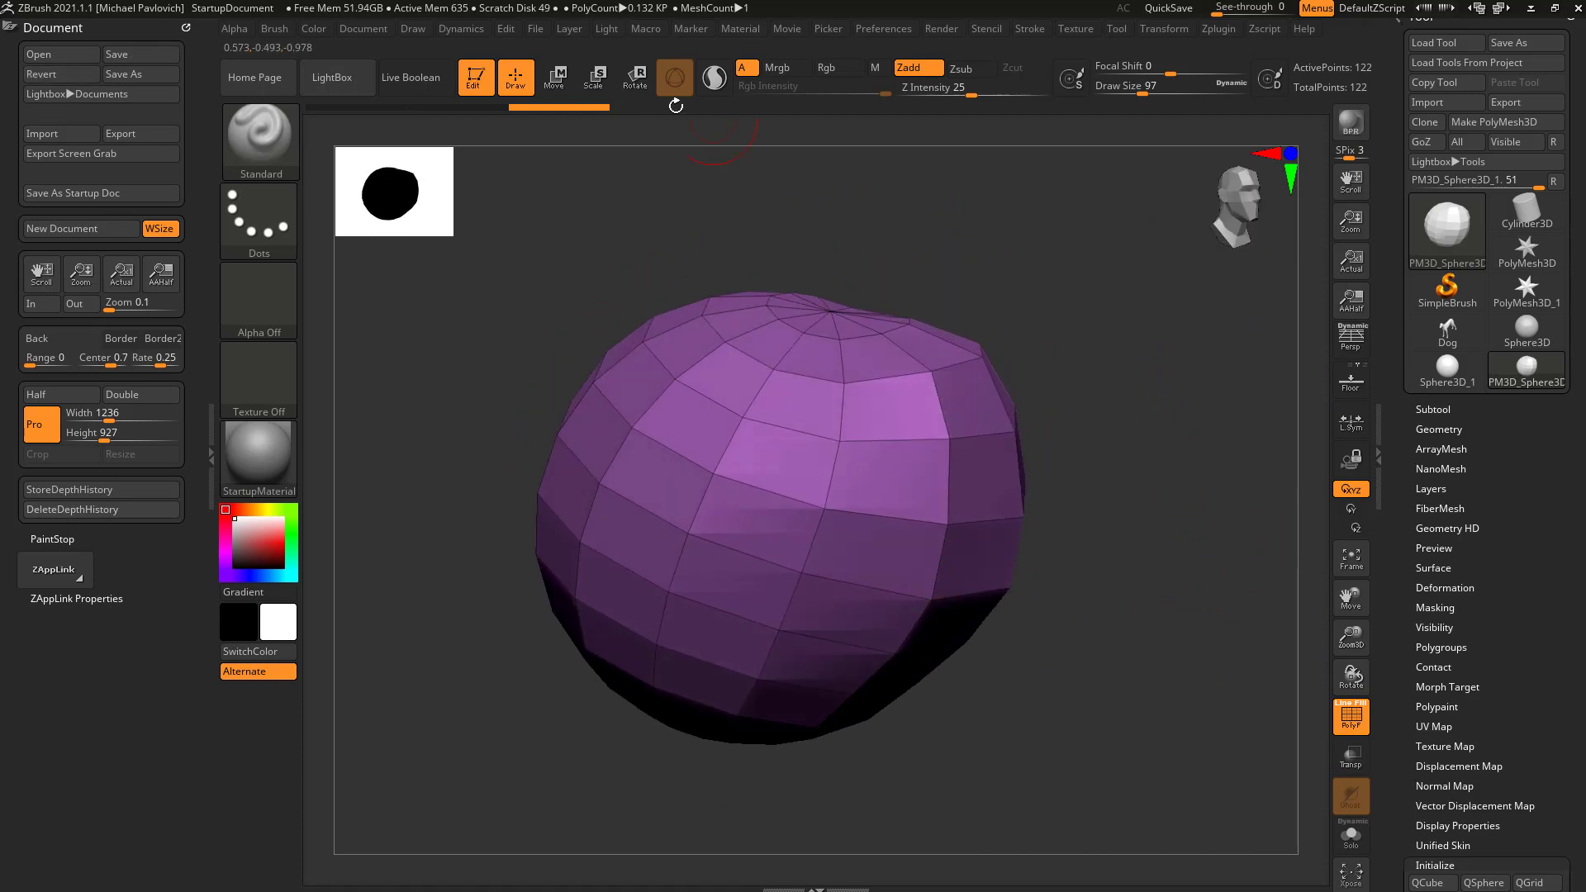
Step back through the undo history to the sphere's original state before any brush strokes.
left_click(418, 115)
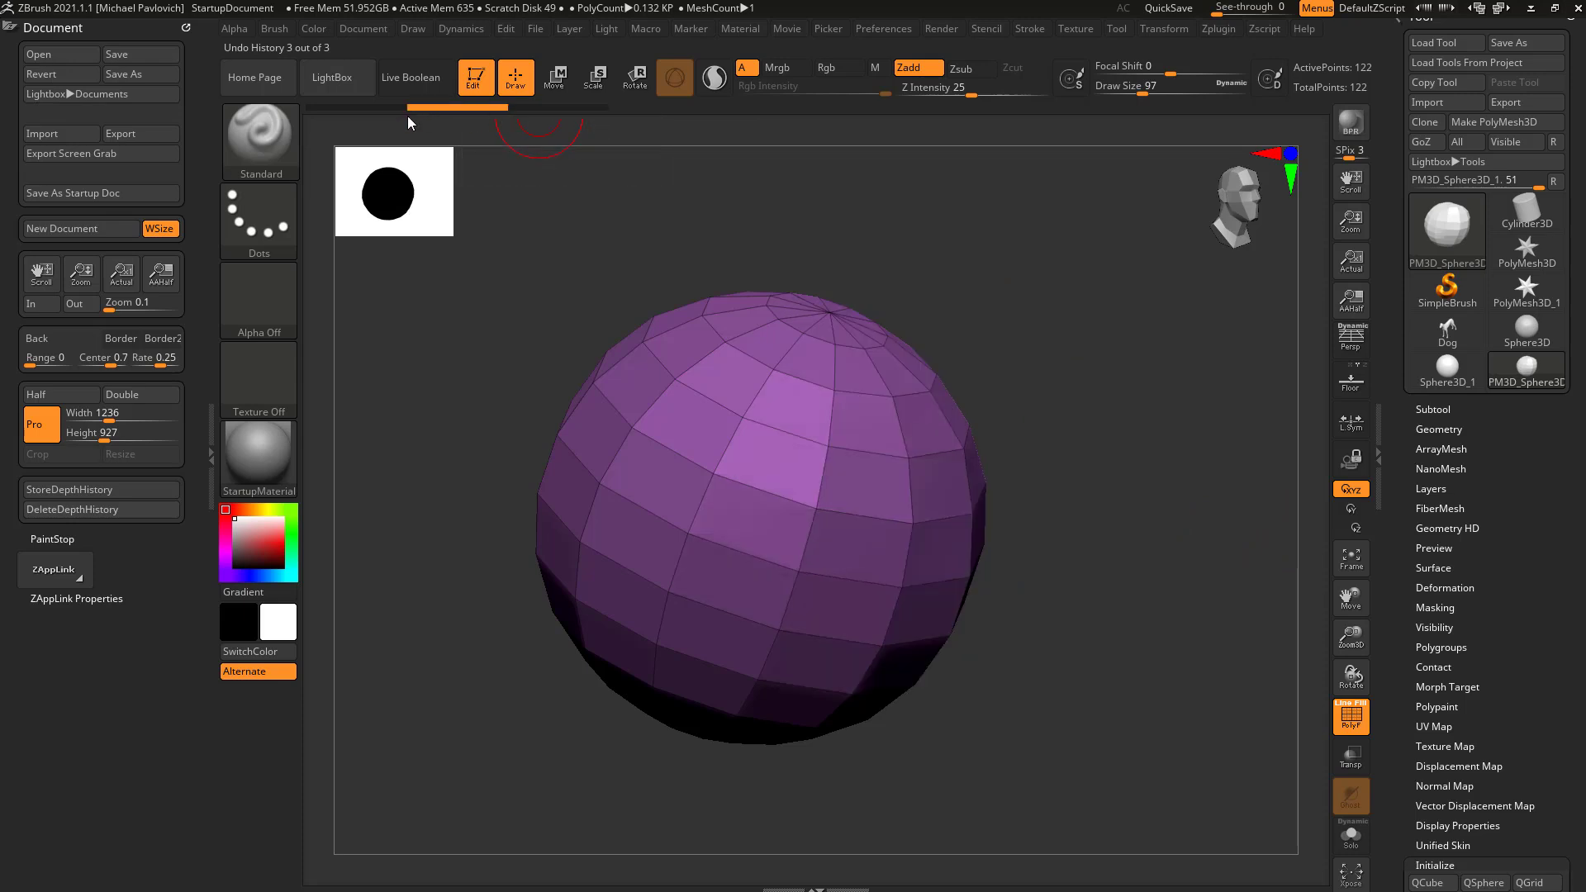
left_click(382, 112)
key("ctrl")
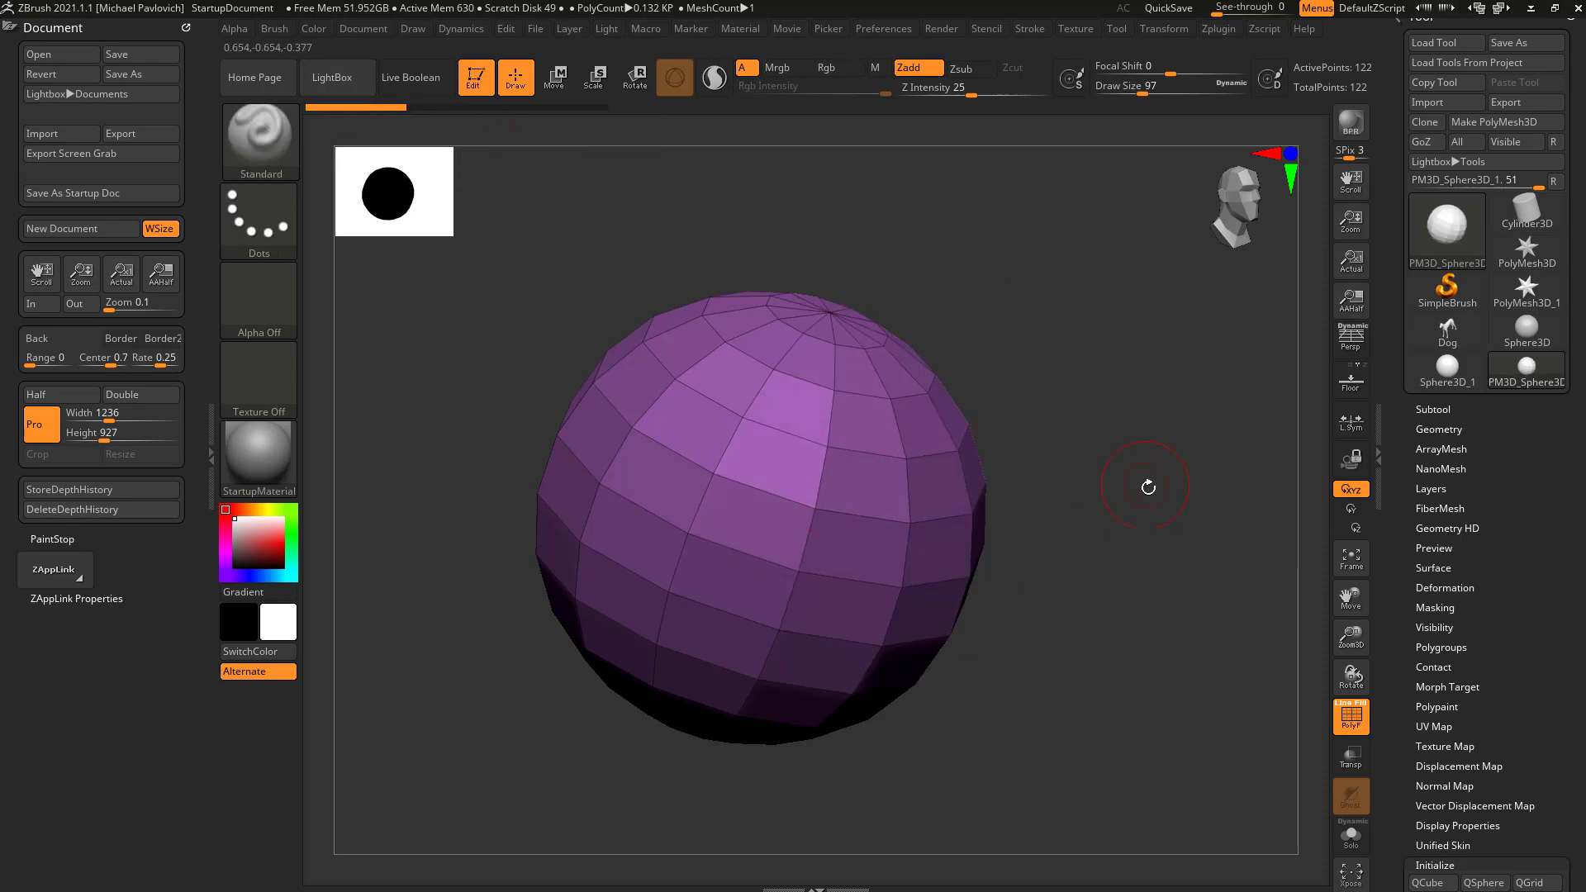
left_click_drag(1145, 484, 1133, 468, "shift")
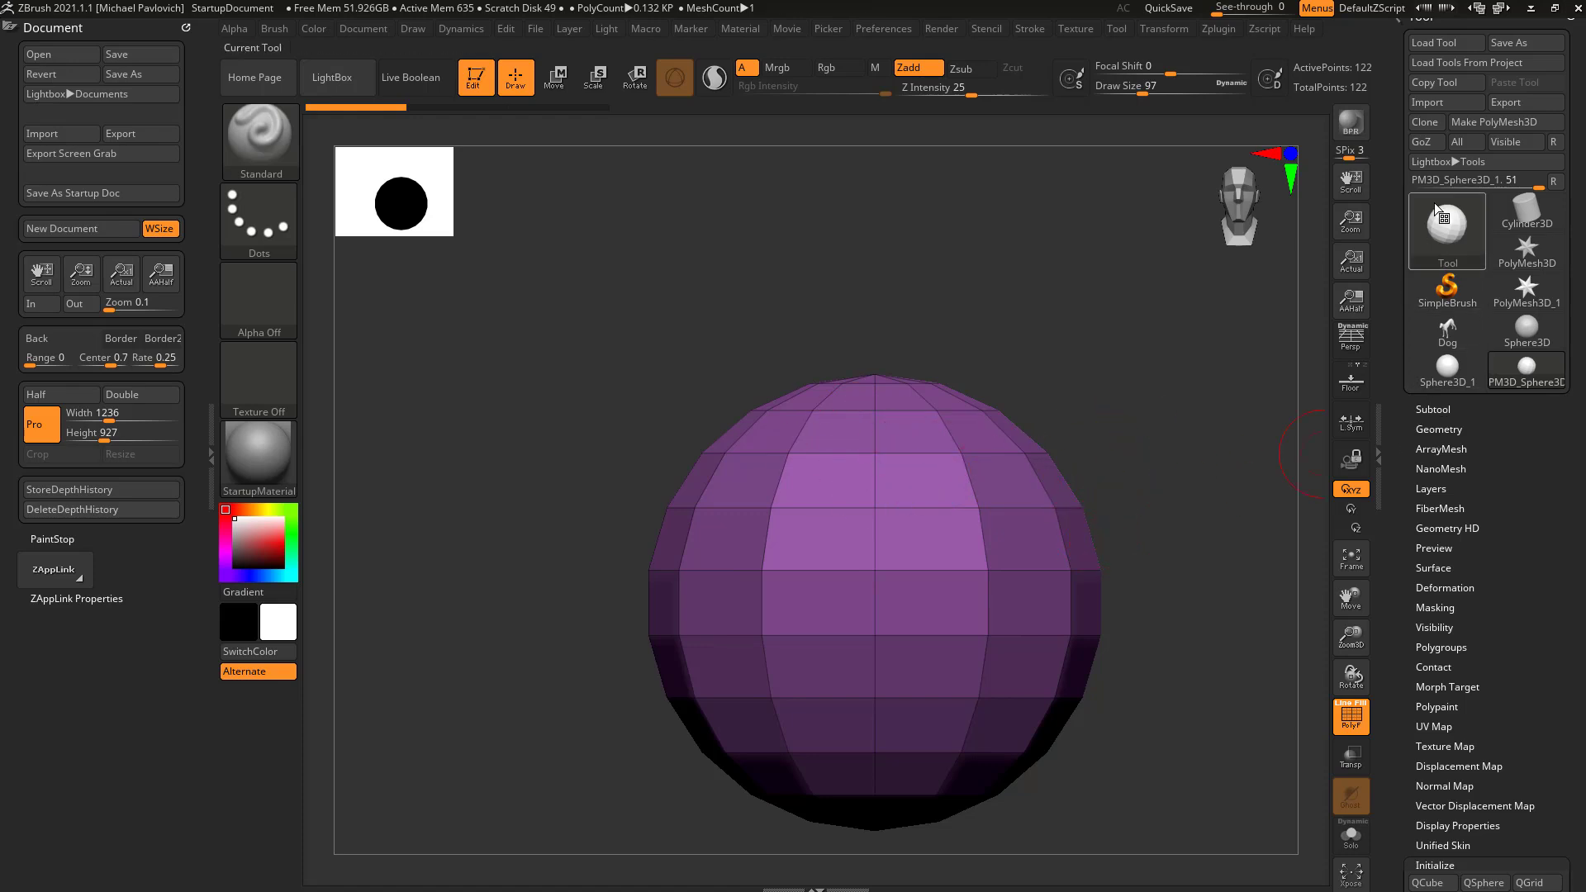
Divide the sphere's geometry once to add a second subdivision level, with Smt enabled.
left_click_drag(1402, 78, 1395, 118)
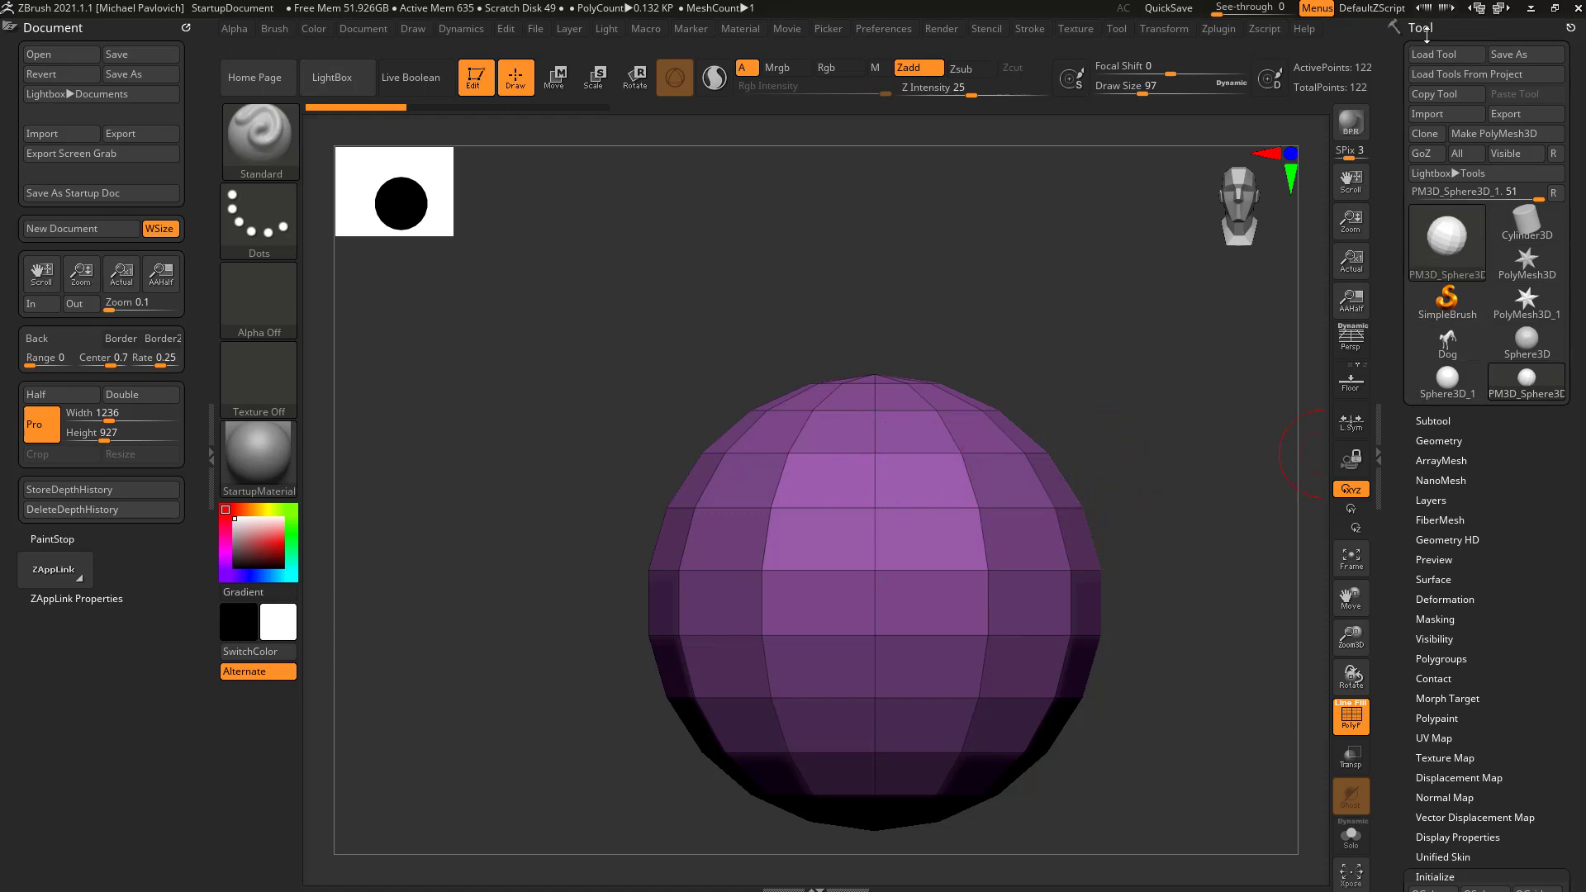
left_click(1428, 439, "shift")
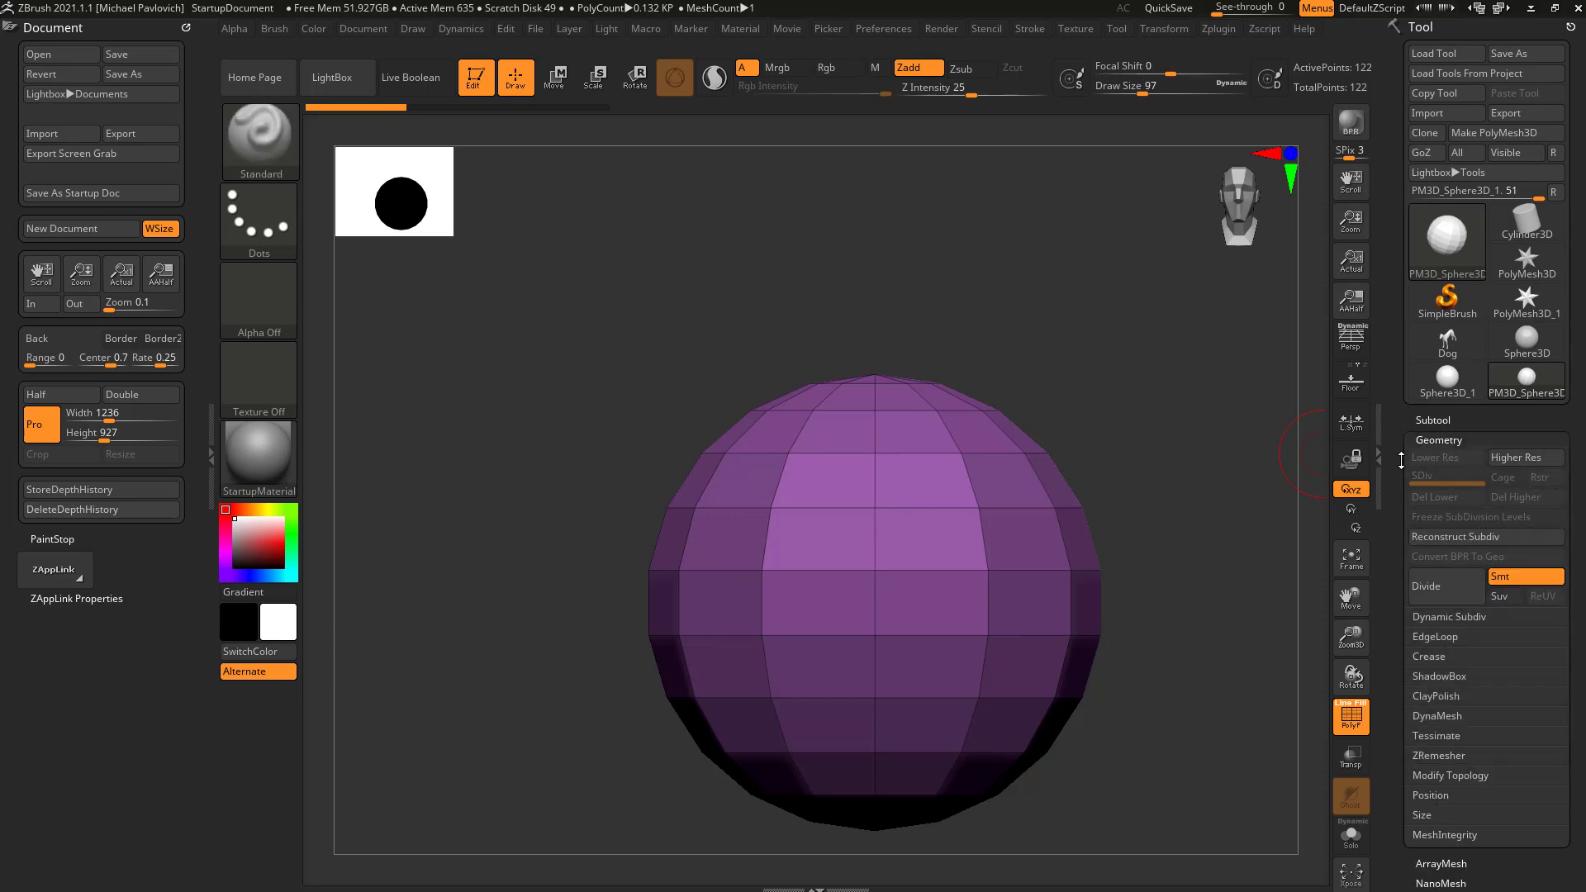
scroll(1400, 459, "down", 5)
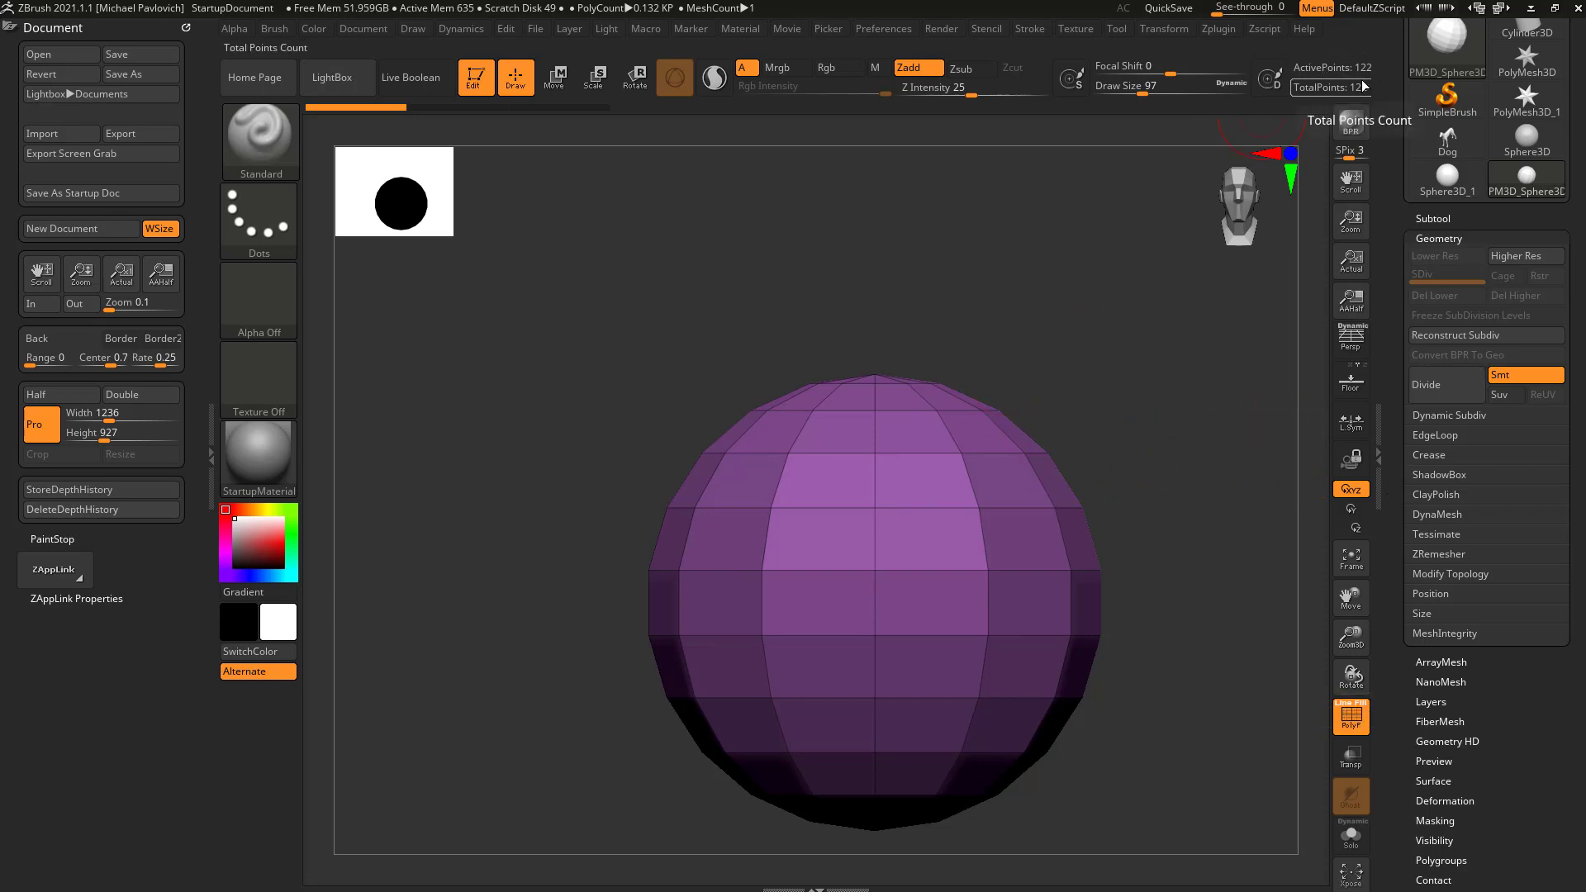
left_click(1380, 132)
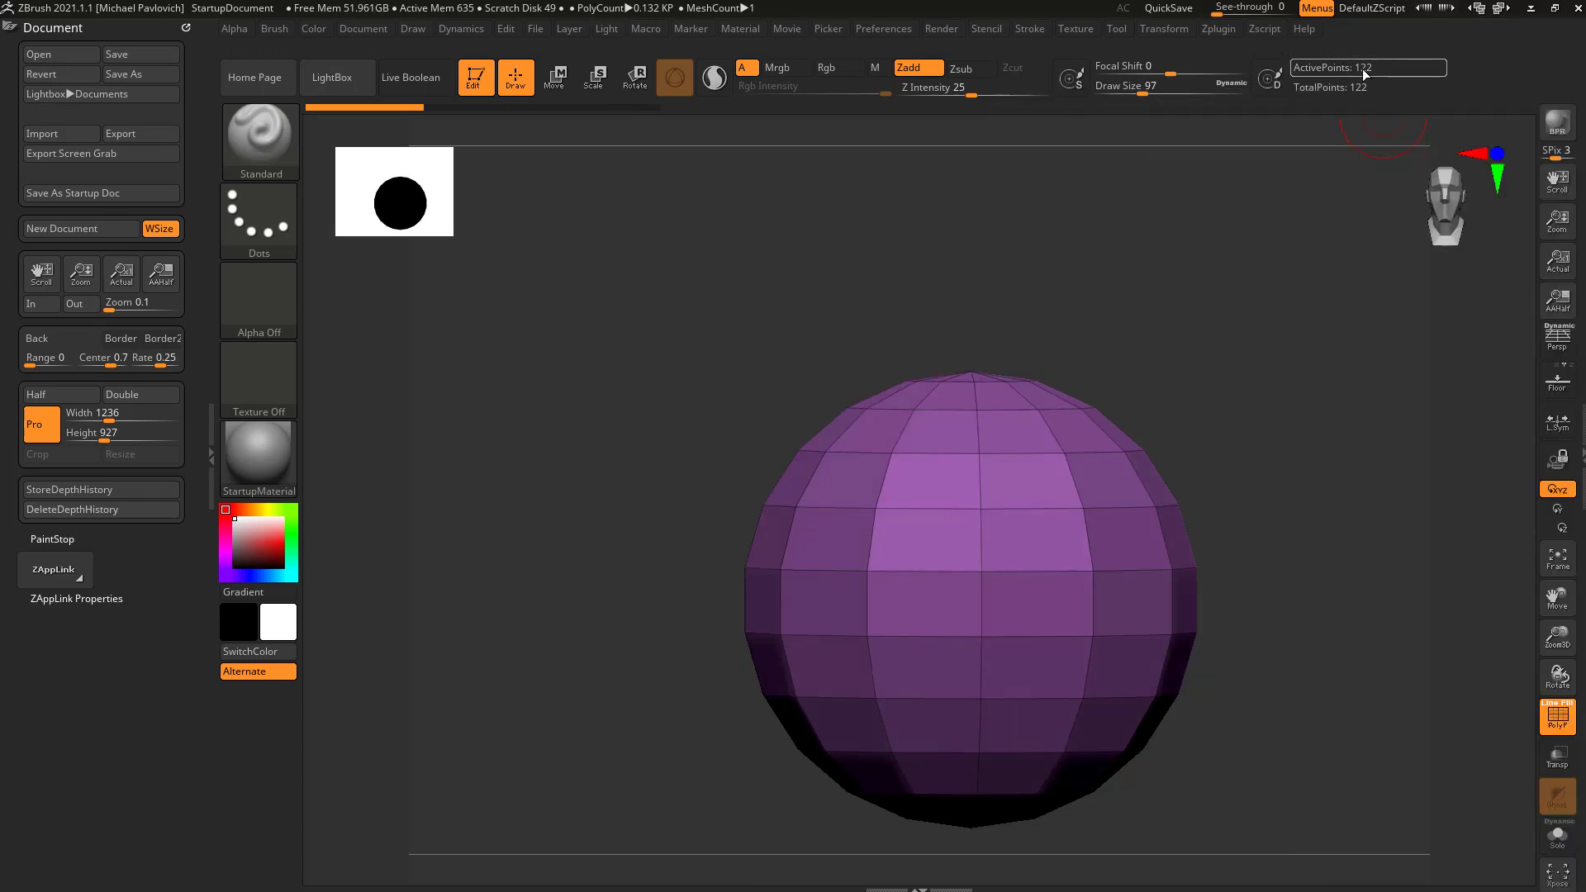
double_click(1576, 170)
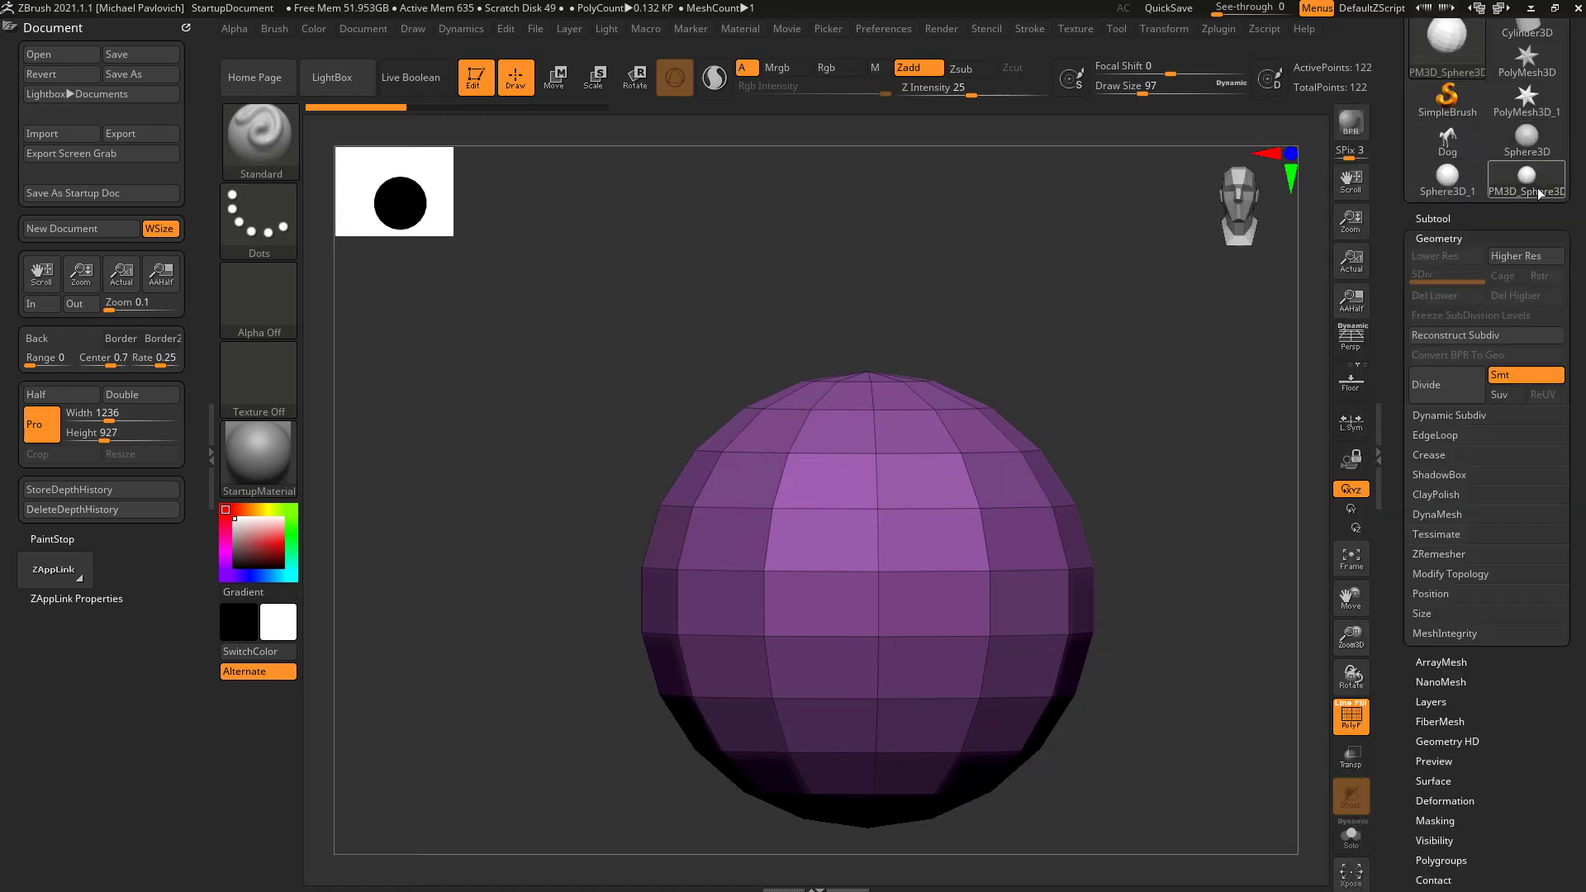
mouse_move(1536, 190)
left_click(1435, 382)
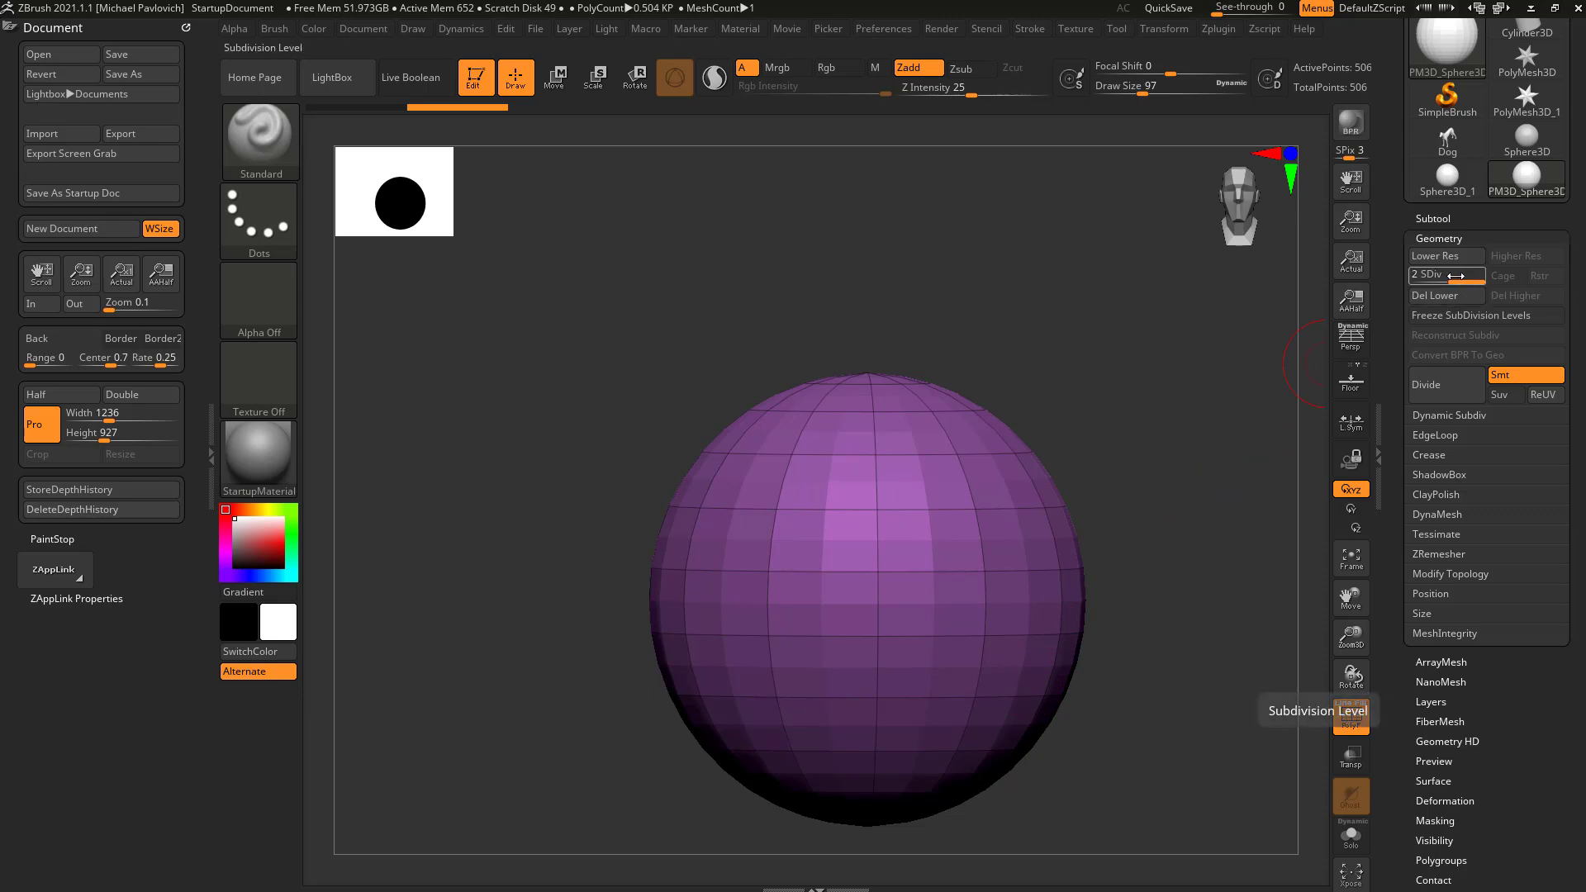
Compare the sphere at subdivision levels 1 and 2, and view level 2 without and with the polyframe.
left_click_drag(1461, 277, 1414, 277)
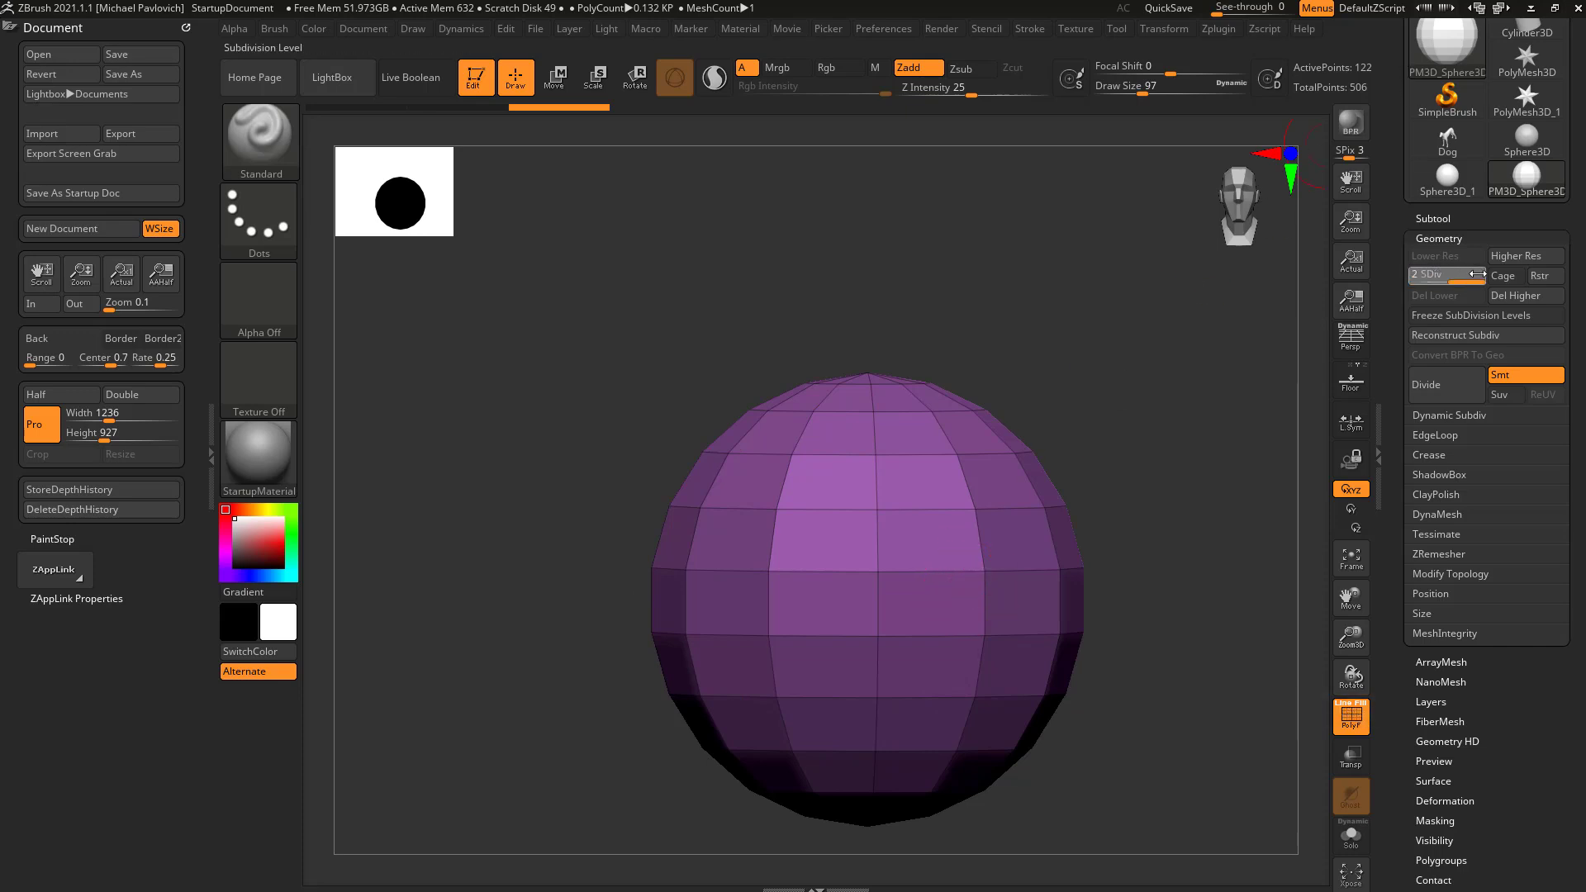
left_click_drag(1437, 277, 1487, 281)
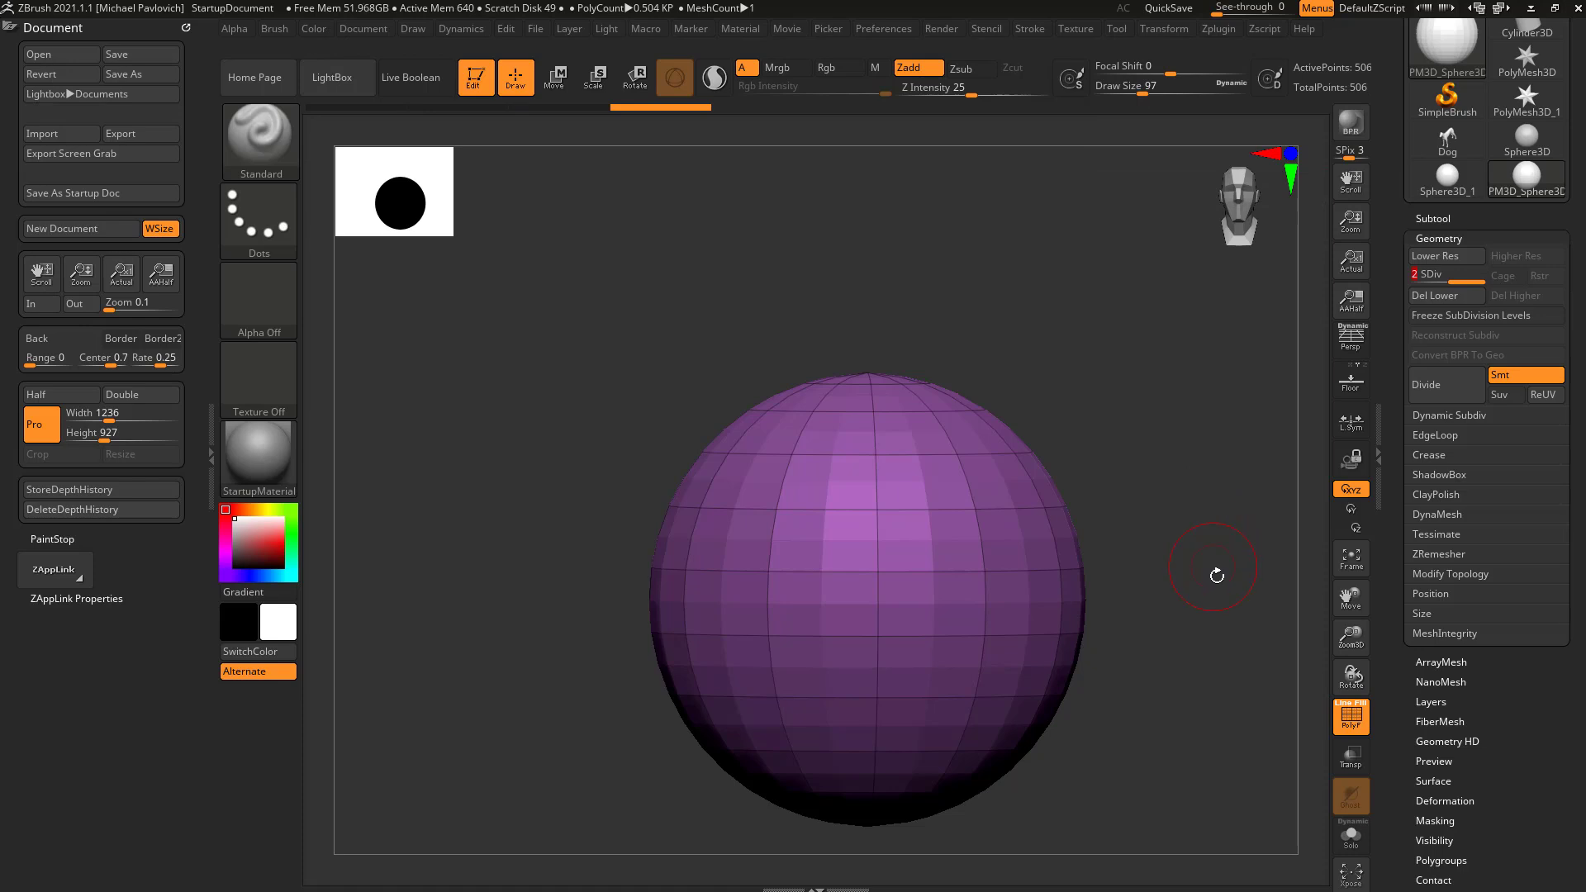
left_click(1359, 730)
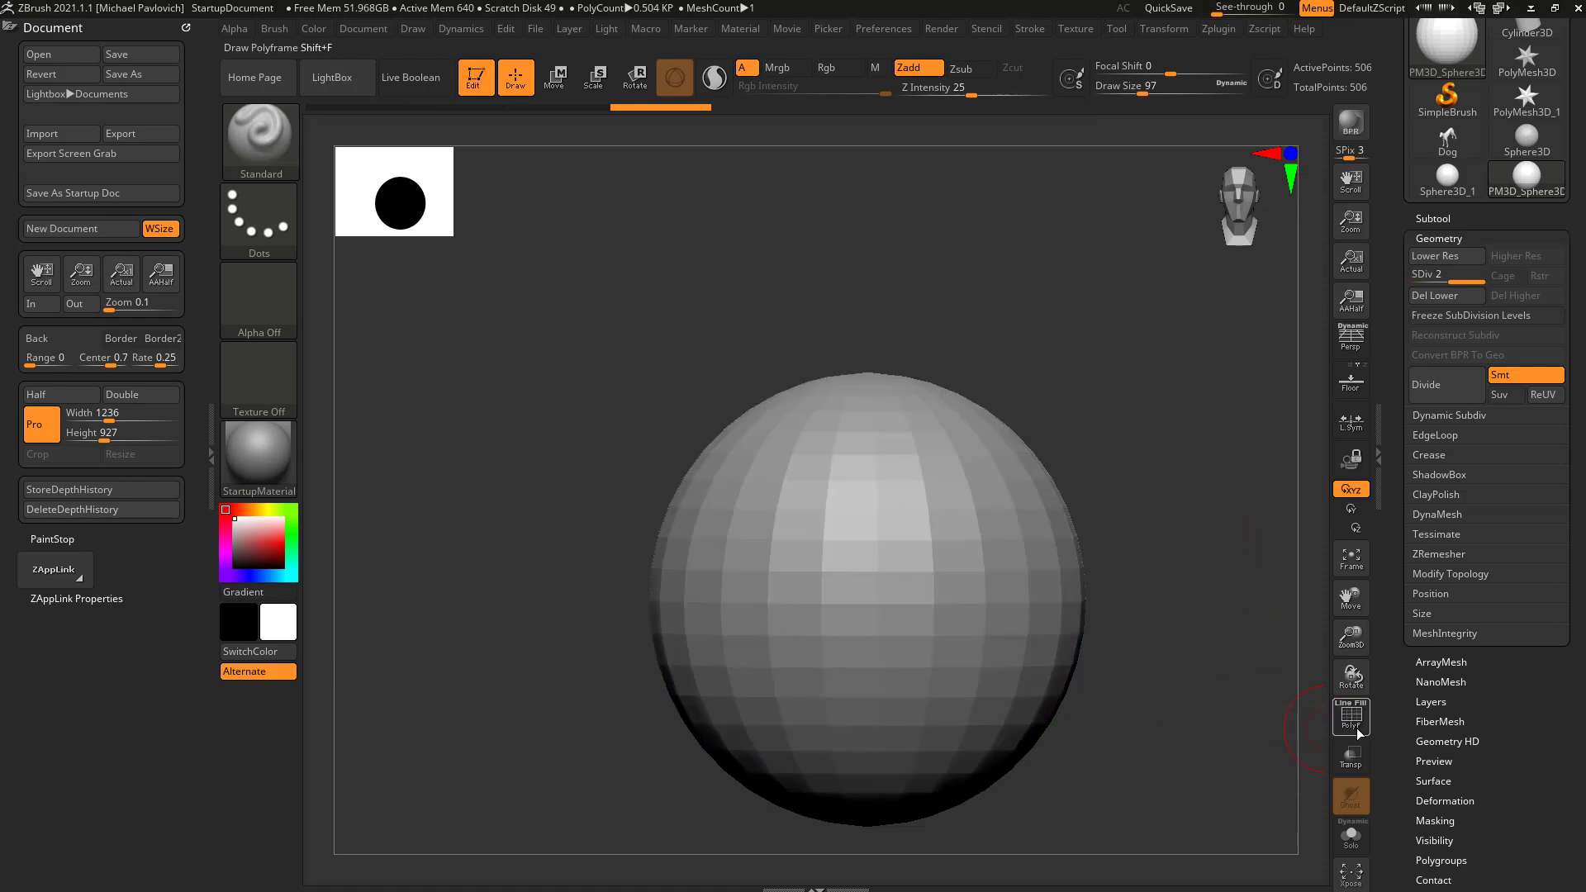
left_click(1359, 730)
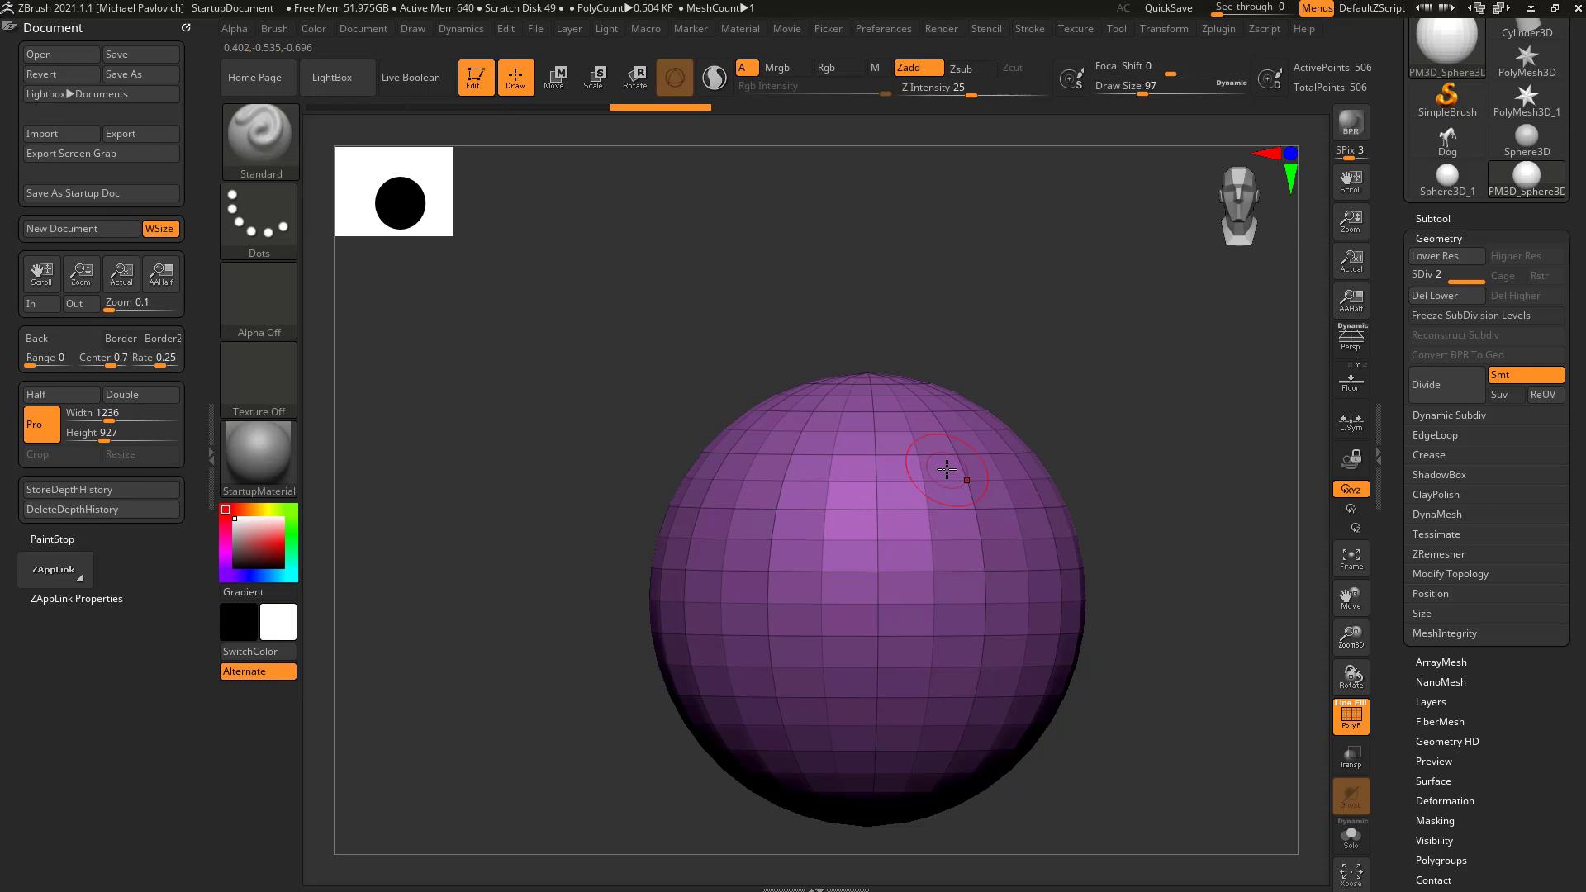
Divide the sphere again to subdivision level 3 and turn off the polyframe display.
key("ctrl+d")
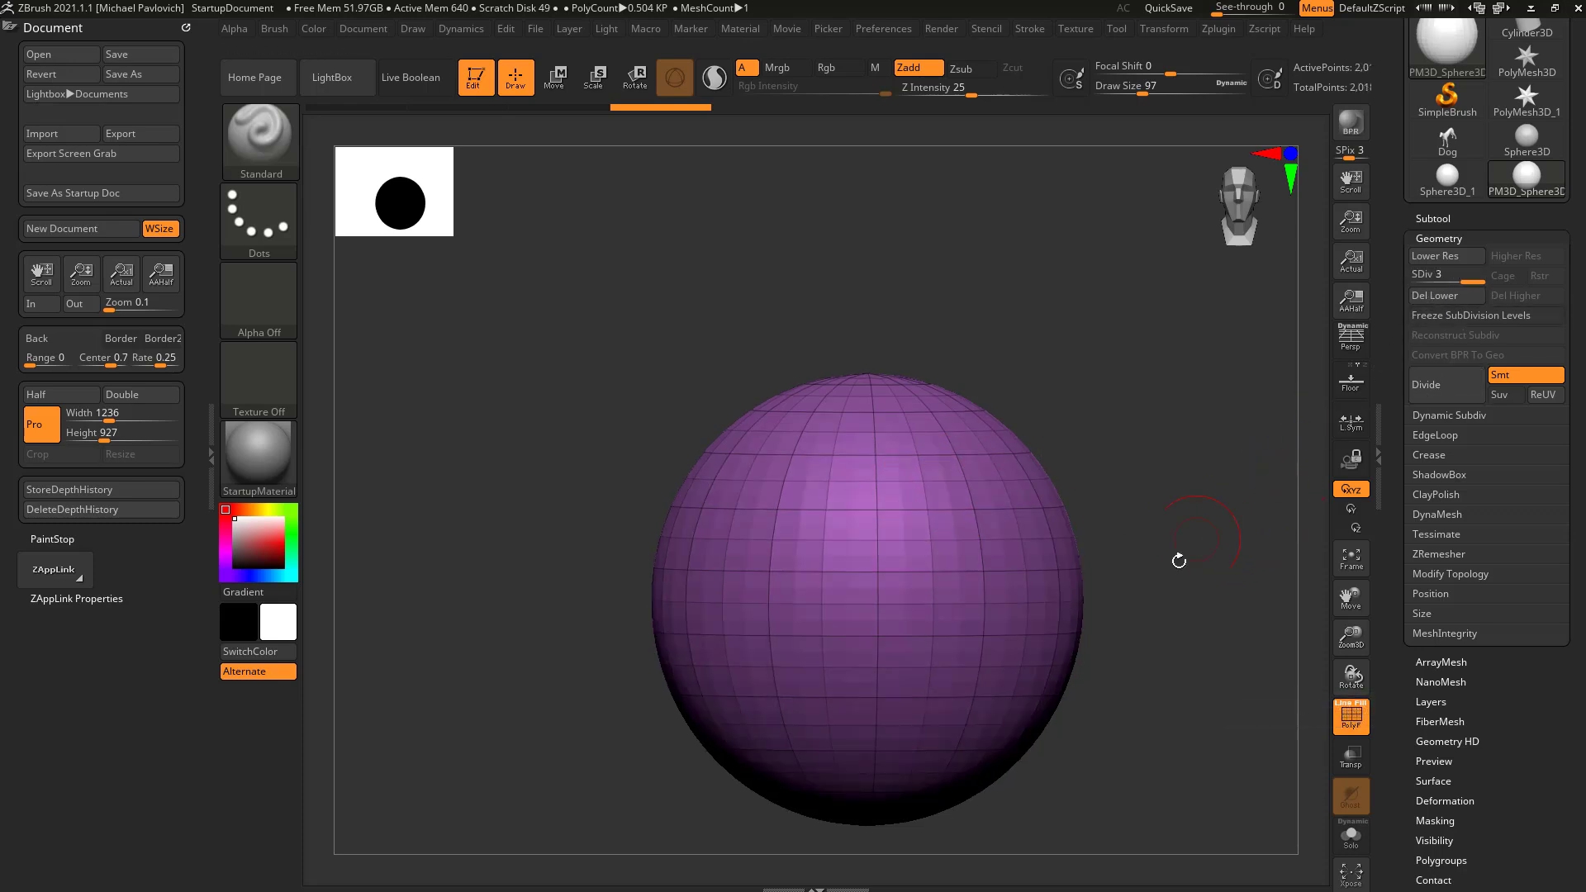
left_click(1352, 722)
left_click(1351, 722)
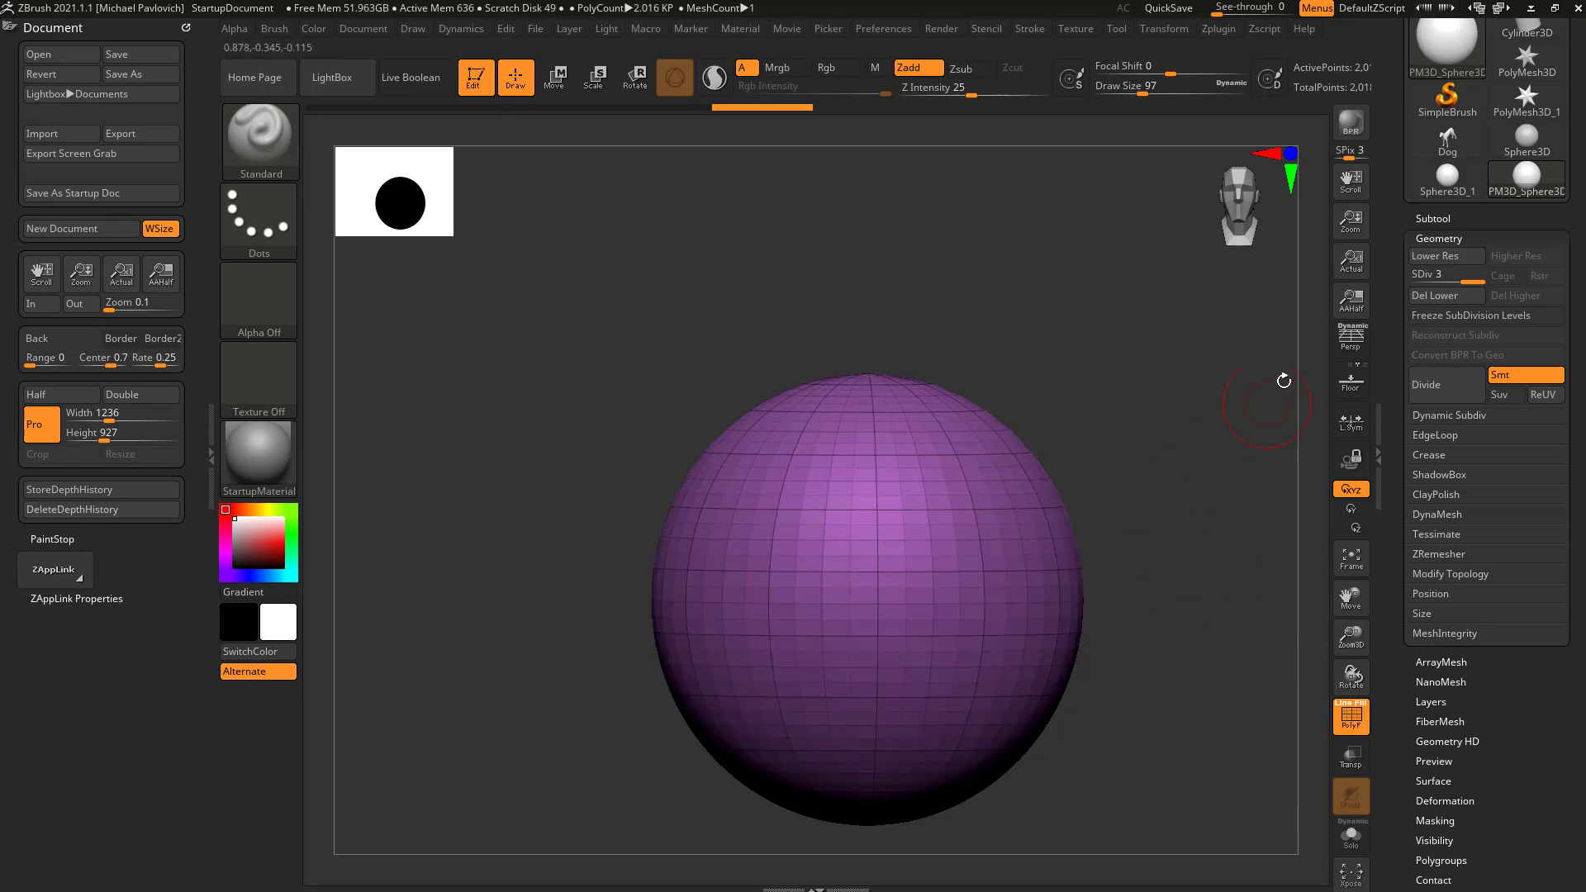
left_click(1383, 139)
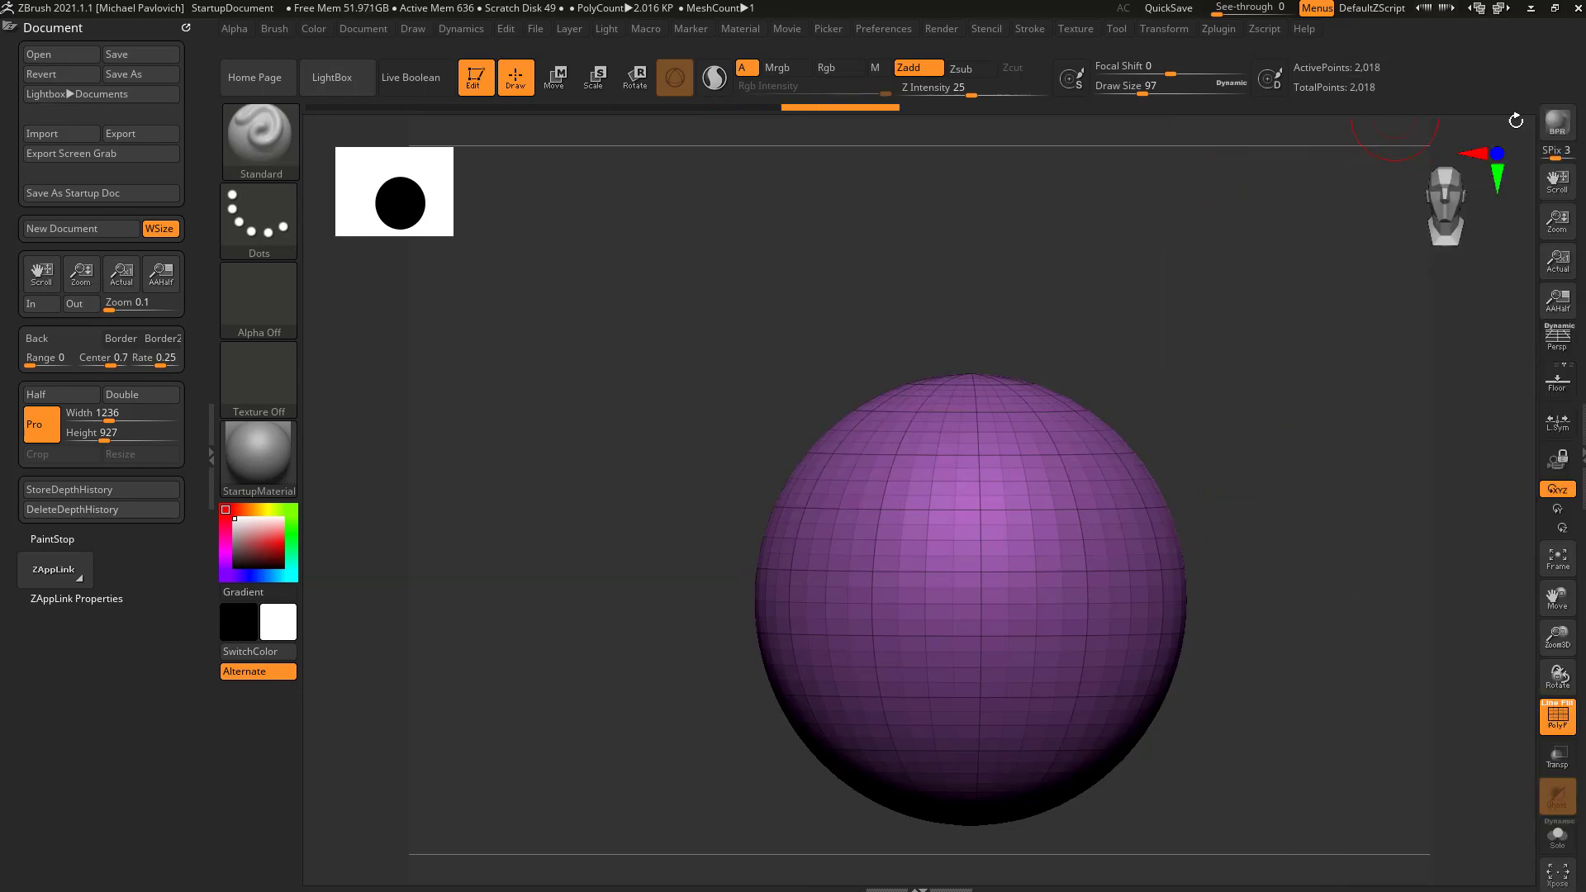
left_click(1579, 159)
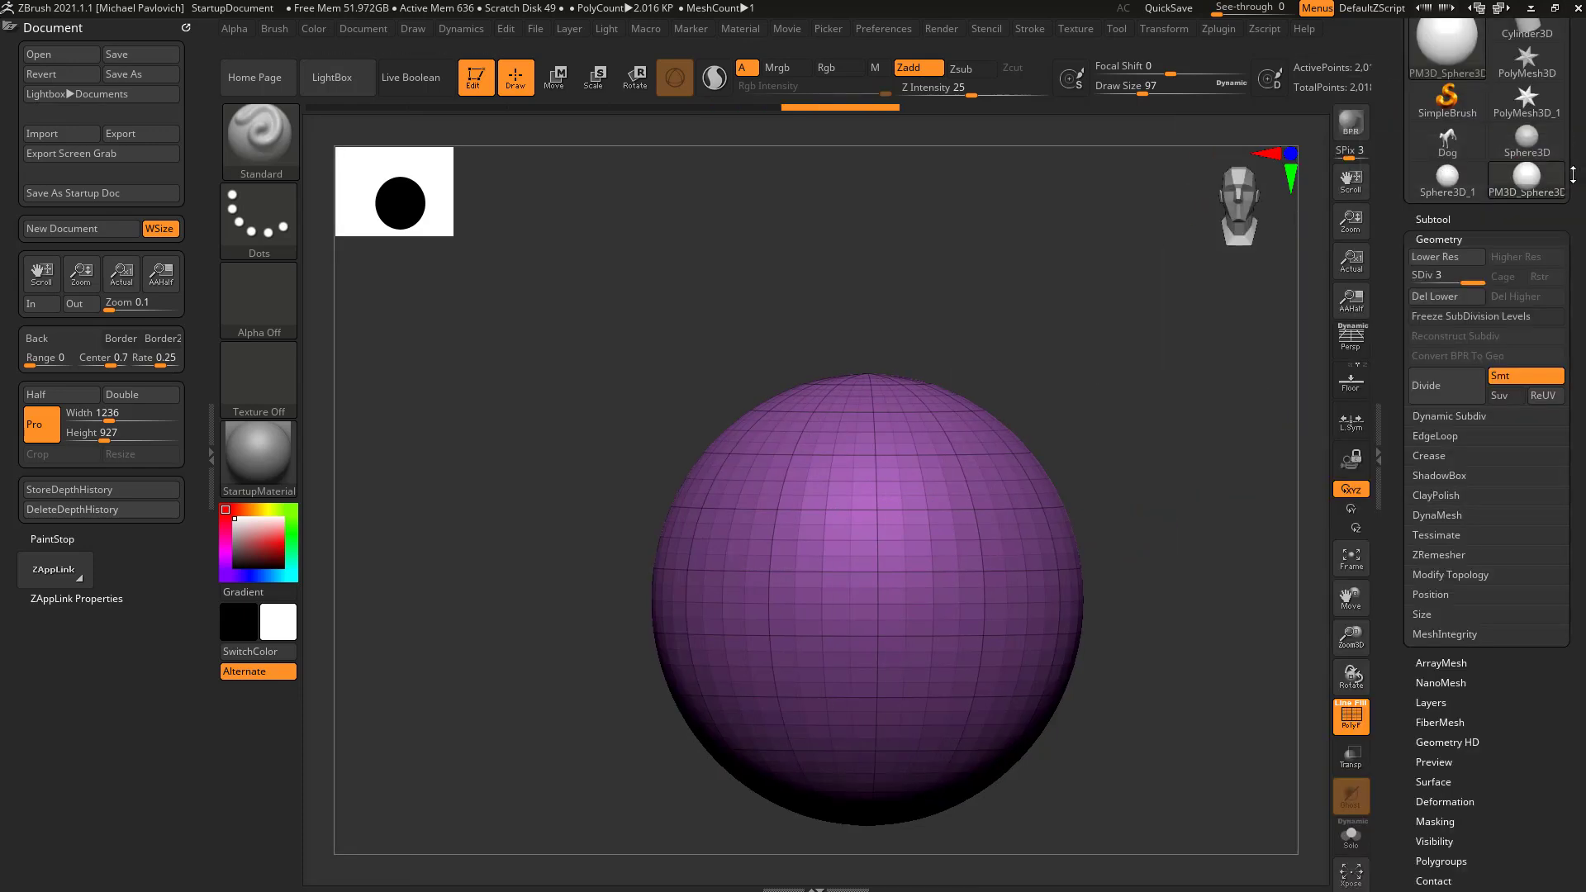
left_click(1357, 735)
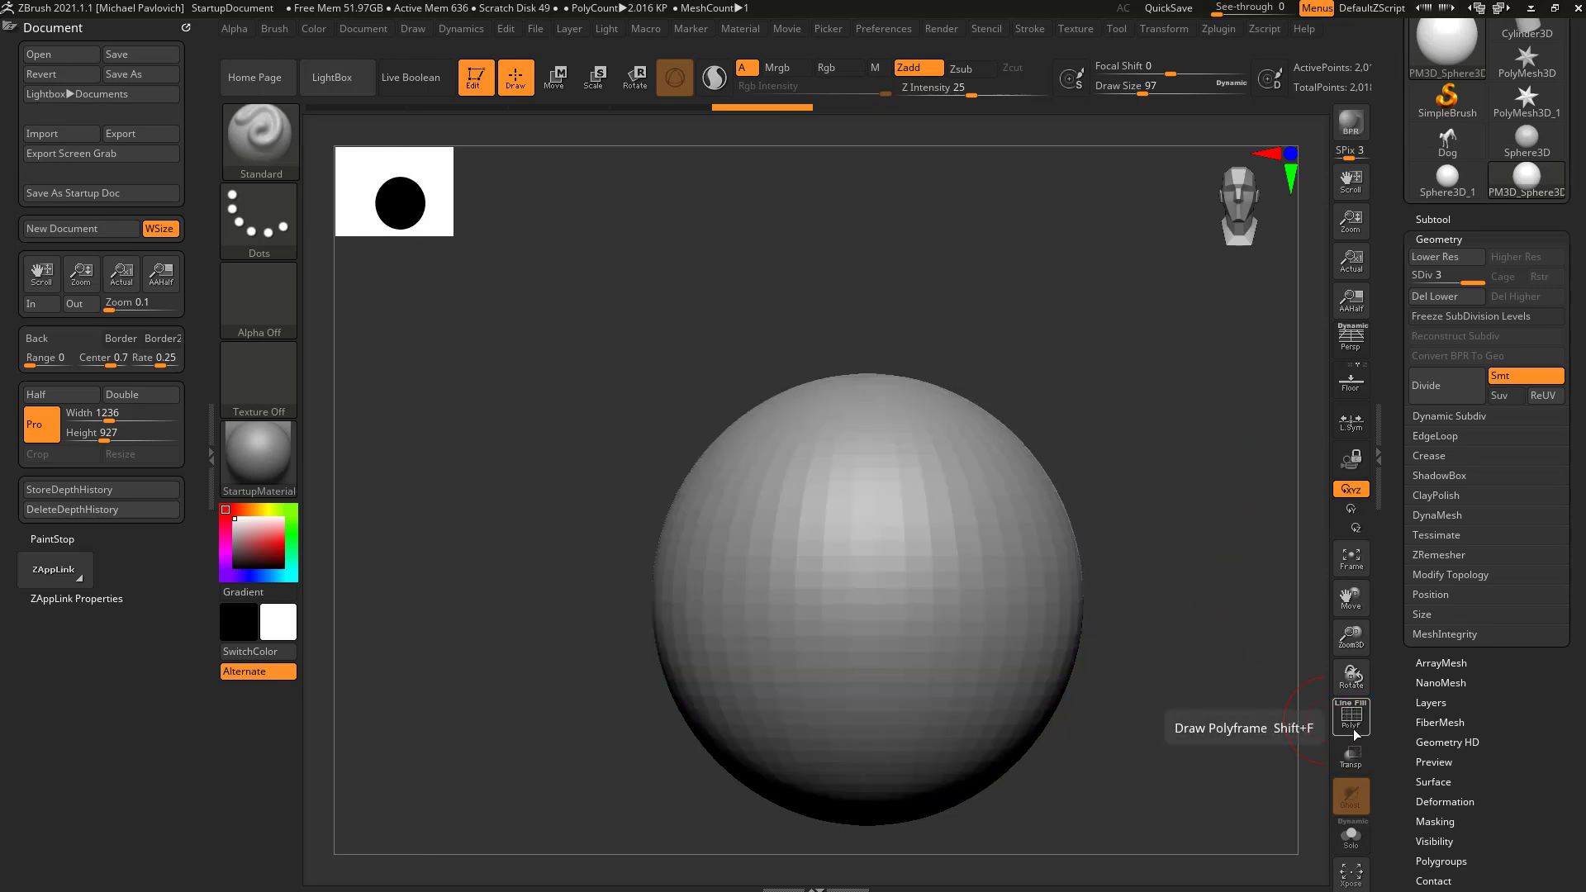
Try a curved Standard brush stroke across the front of the level 3 sphere, and undo it.
mouse_move(898, 519)
left_mouse_down()
mouse_move(785, 616)
mouse_move(876, 739)
mouse_move(842, 727)
mouse_move(790, 597)
mouse_move(913, 523)
mouse_move(962, 446)
mouse_move(855, 529)
mouse_move(843, 712)
left_mouse_up()
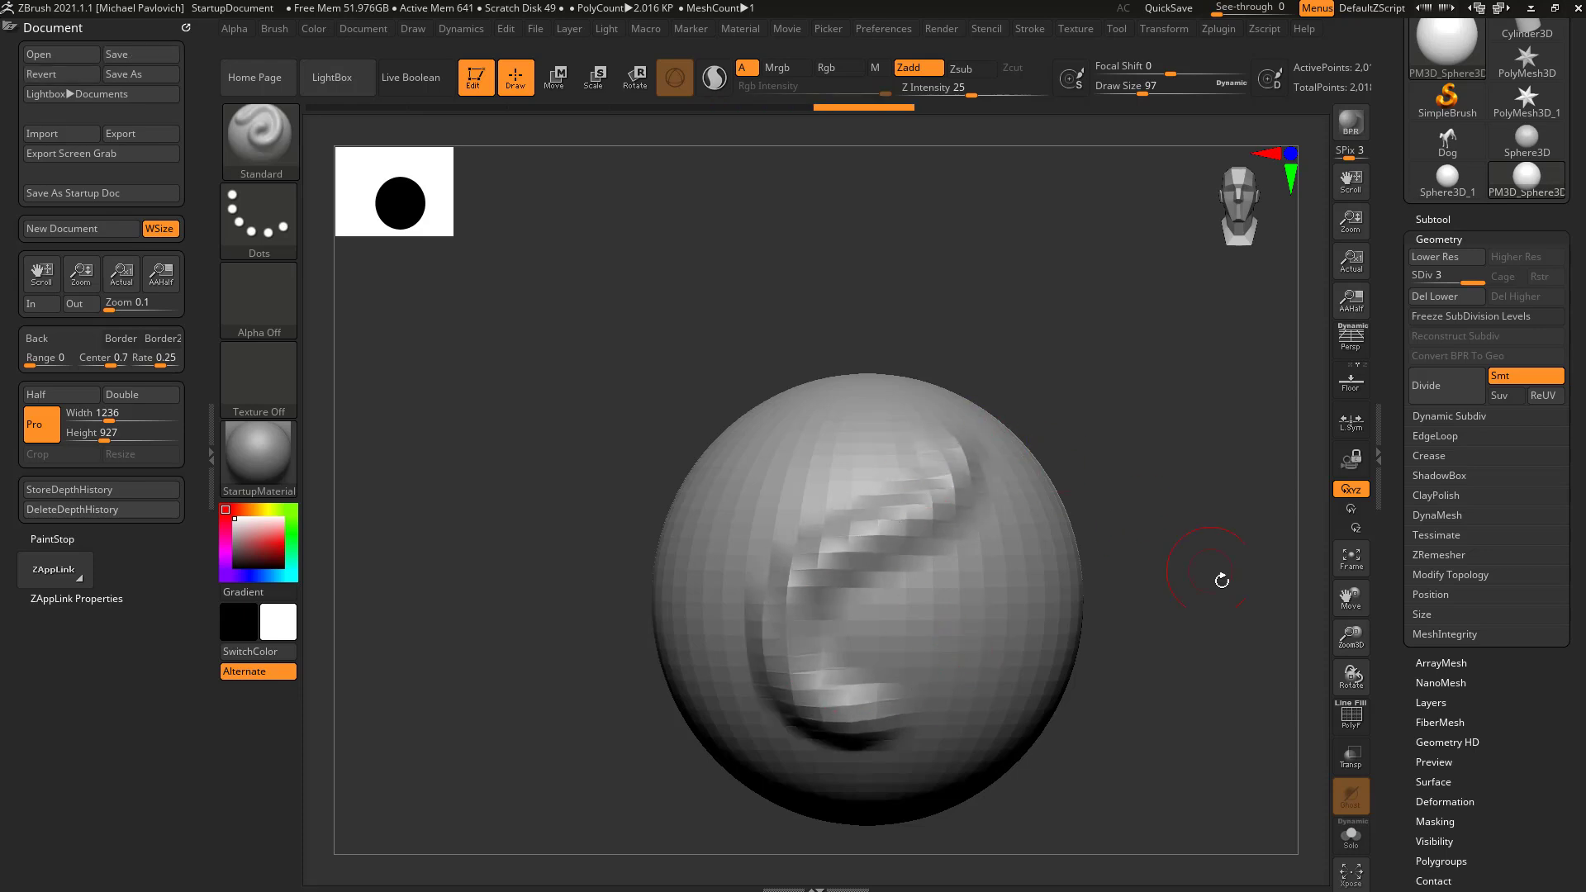
key("ctrl+z")
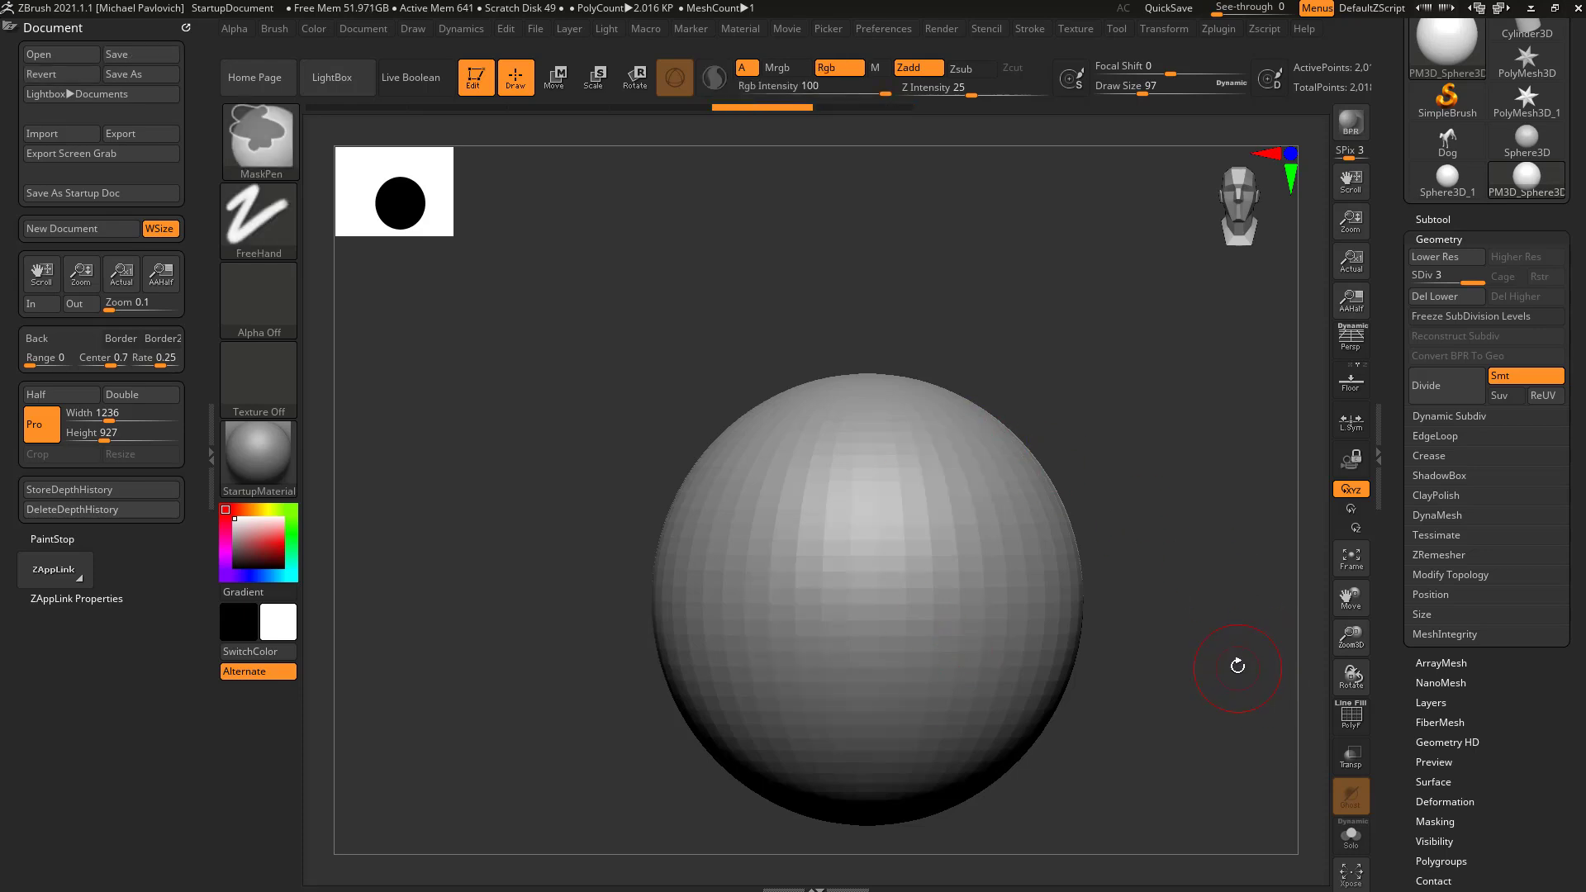
Divide the sphere to subdivision level 4 and sculpt a spiral Standard brush stroke on its front.
key("ctrl+shift+z")
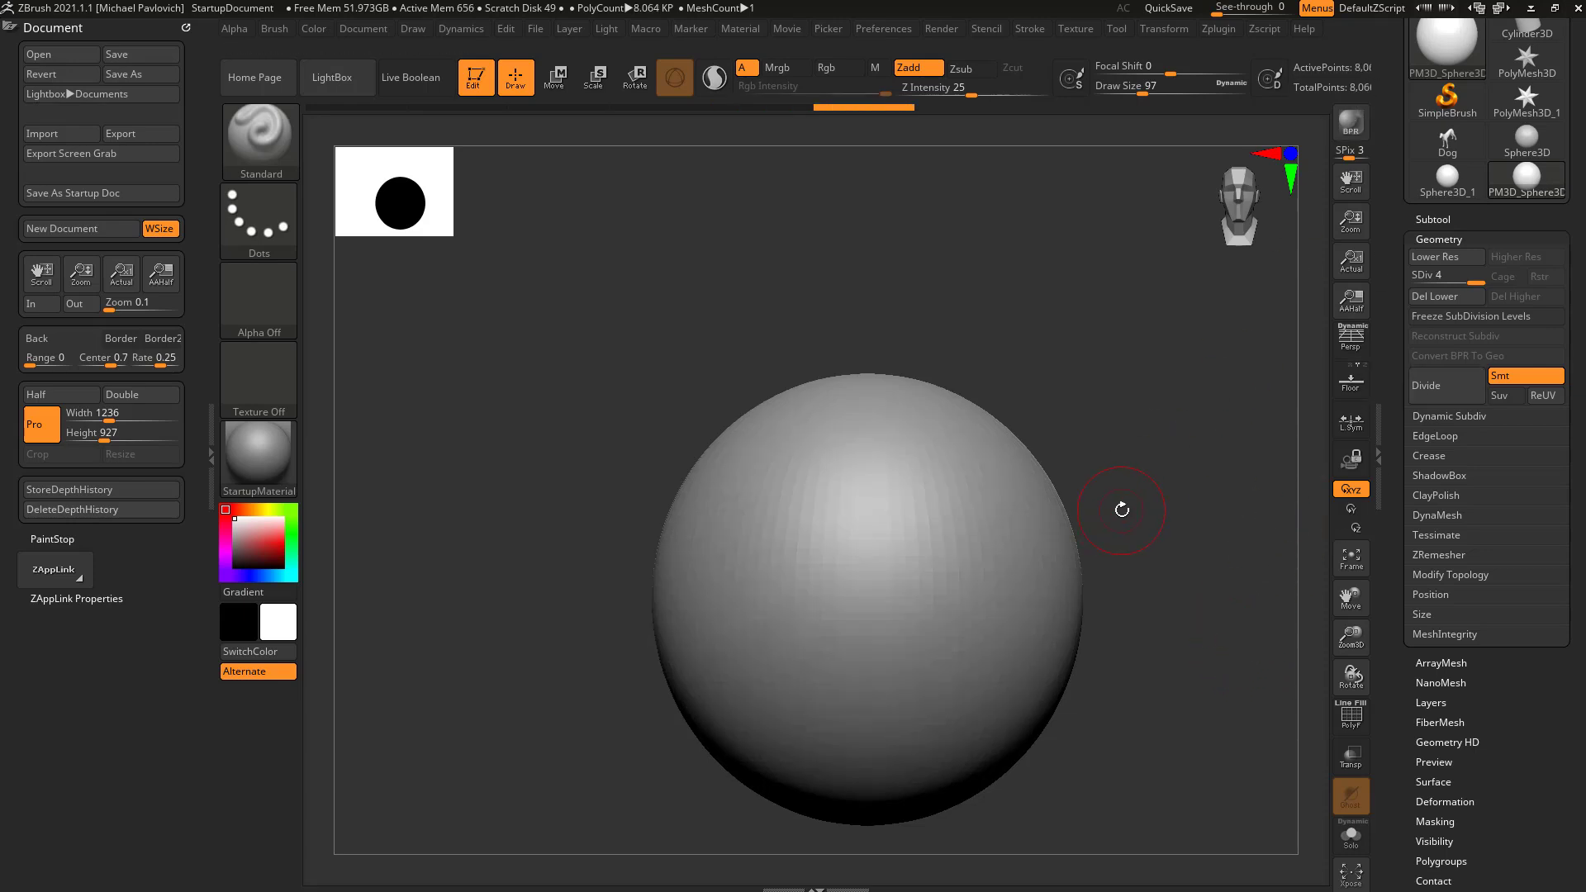
mouse_move(984, 463)
left_mouse_down()
mouse_move(809, 694)
mouse_move(861, 589)
mouse_move(863, 607)
left_mouse_up()
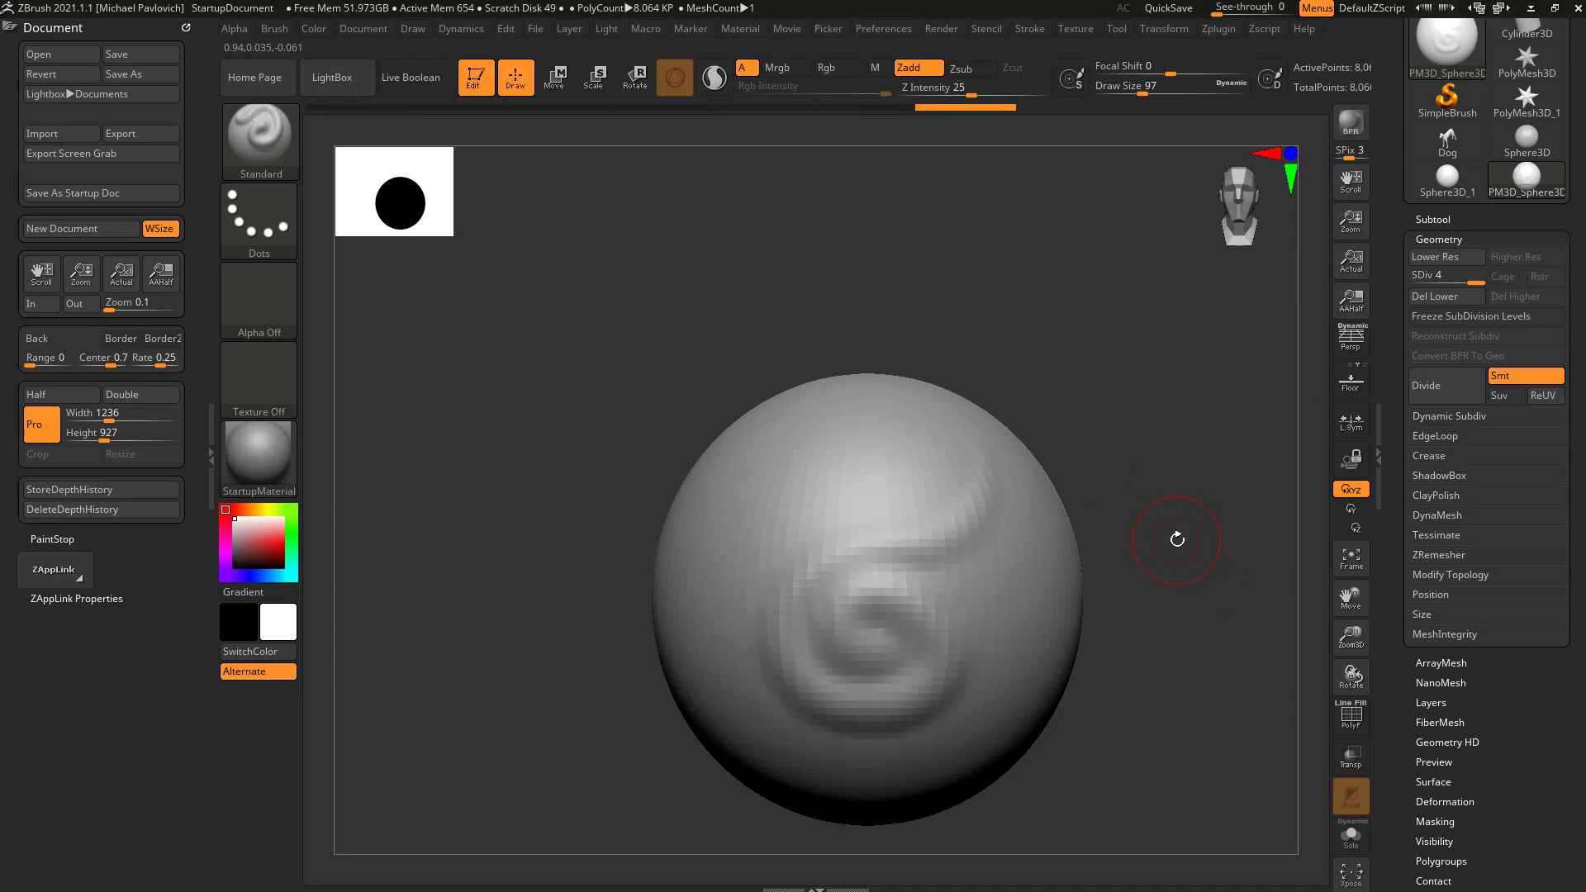
Deepen the spiral at subdivision level 4, and divide the sphere to levels 5 and 6, sculpting a curved stroke around the spiral at each.
mouse_move(997, 462)
left_mouse_down()
mouse_move(980, 492)
mouse_move(826, 559)
mouse_move(801, 698)
mouse_move(916, 702)
mouse_move(834, 595)
mouse_move(859, 653)
left_mouse_up()
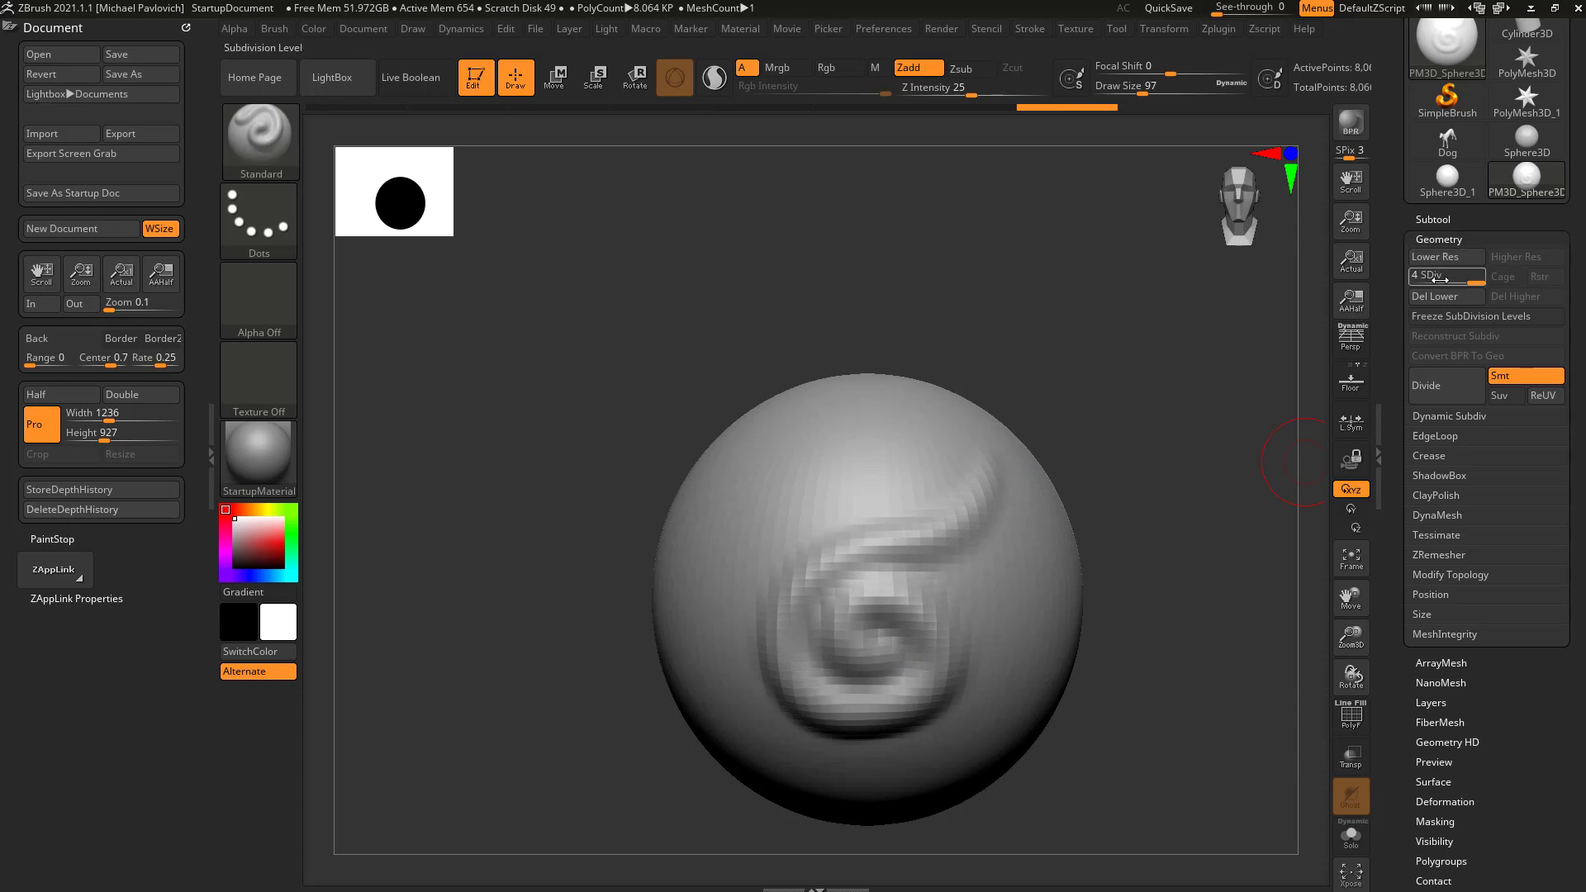
left_click(1437, 386)
mouse_move(1012, 545)
left_mouse_down()
mouse_move(1019, 495)
mouse_move(903, 495)
mouse_move(782, 545)
mouse_move(750, 698)
left_mouse_up()
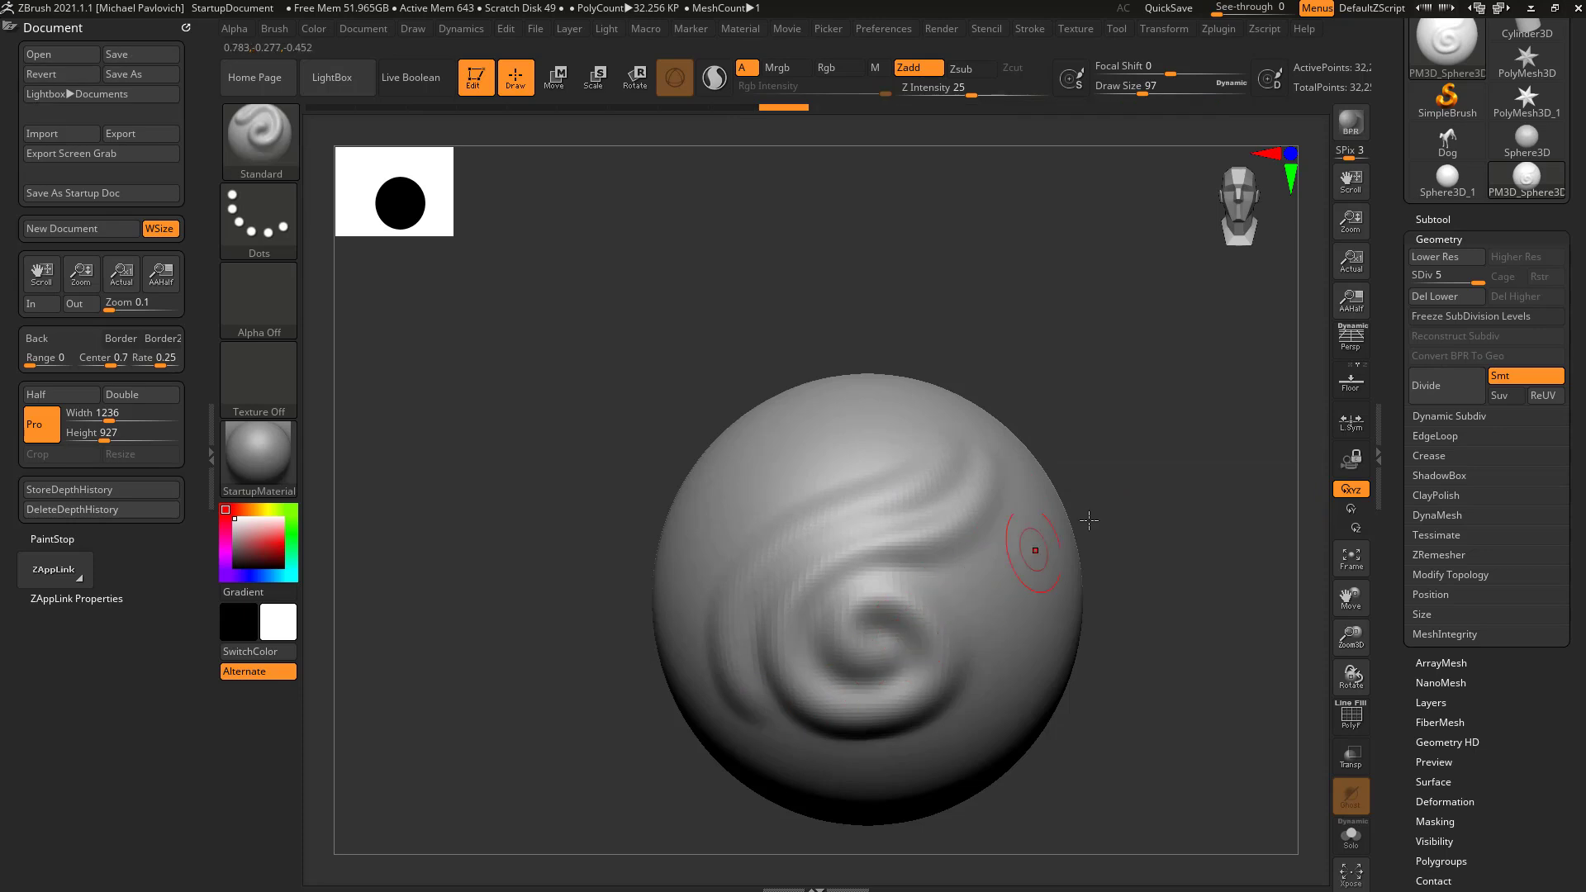
left_click(1444, 390)
mouse_move(886, 420)
left_mouse_down()
mouse_move(793, 496)
mouse_move(685, 702)
left_mouse_up()
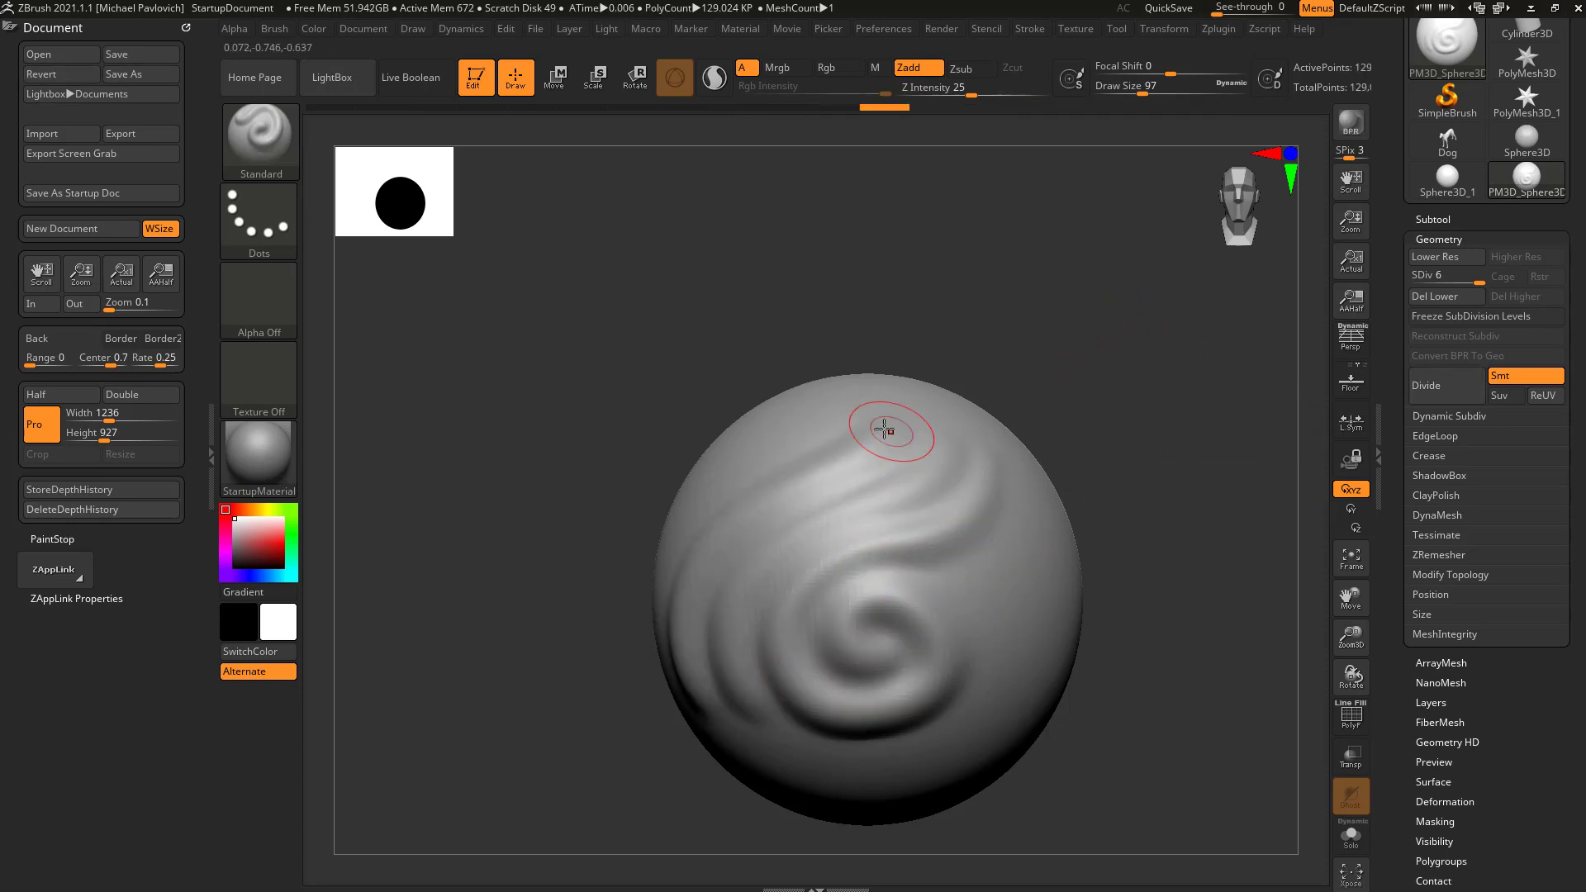
Reduce the draw size to 22 and sculpt thin zigzag Standard strokes down the sphere beside the spiral.
left_click_drag(1150, 80, 1120, 87)
mouse_move(1030, 522)
left_mouse_down()
mouse_move(995, 700)
mouse_move(909, 758)
mouse_move(874, 755)
left_mouse_up()
left_click_drag(1191, 644, 1131, 628)
left_click_drag(1027, 520, 1004, 653)
left_click_drag(984, 736, 898, 768)
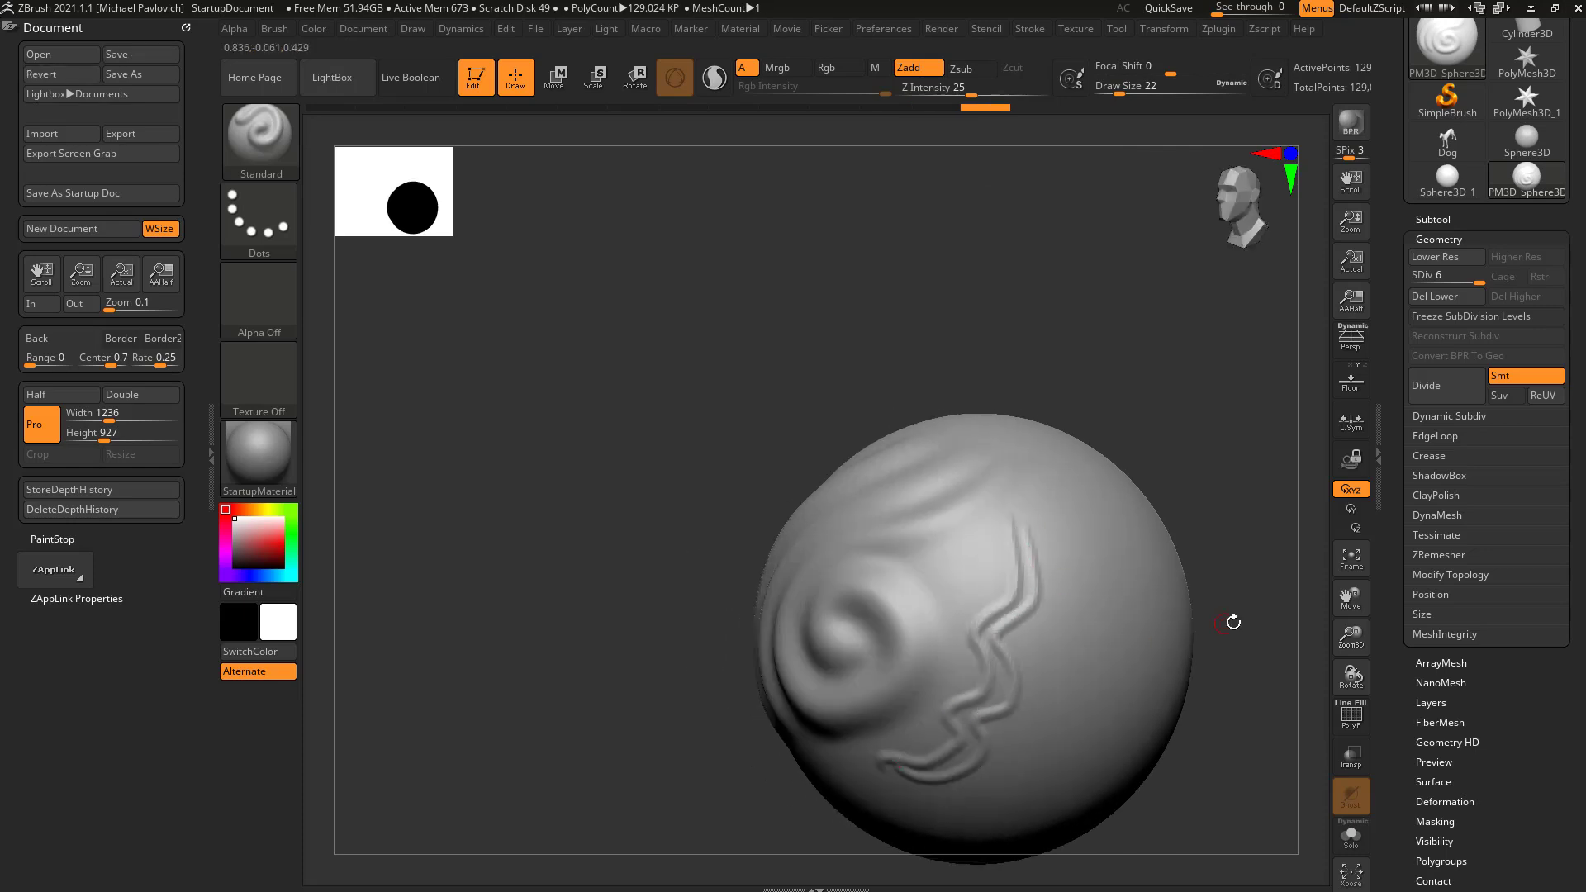
Compare the sculpted sphere from the front at subdivision levels 1 and 6.
left_click_drag(1231, 552, 1309, 475)
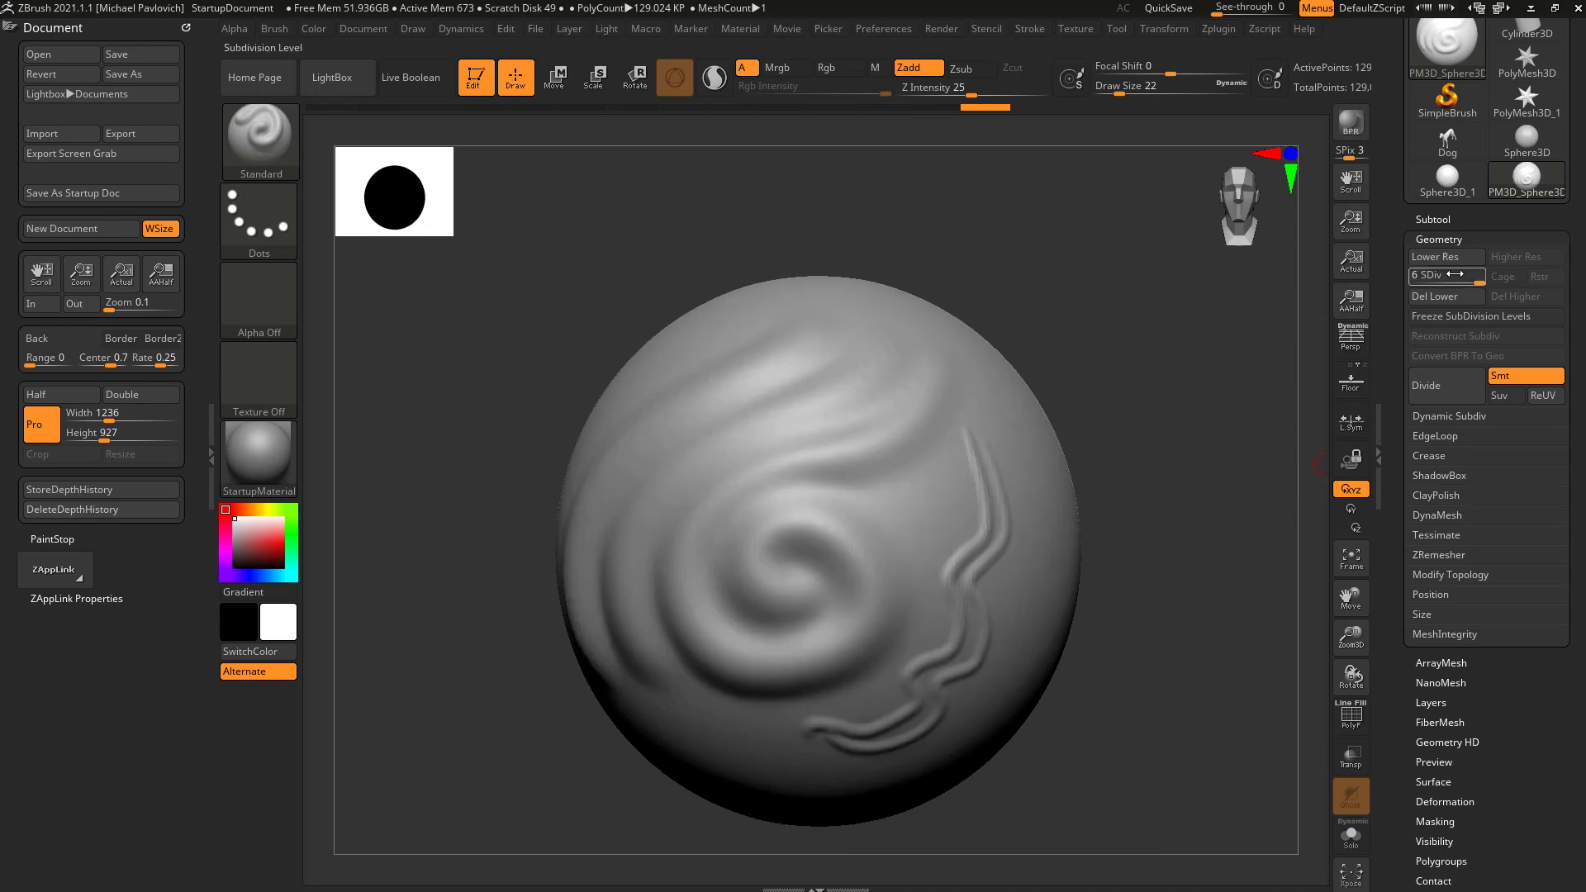
left_click_drag(1458, 280, 1412, 278)
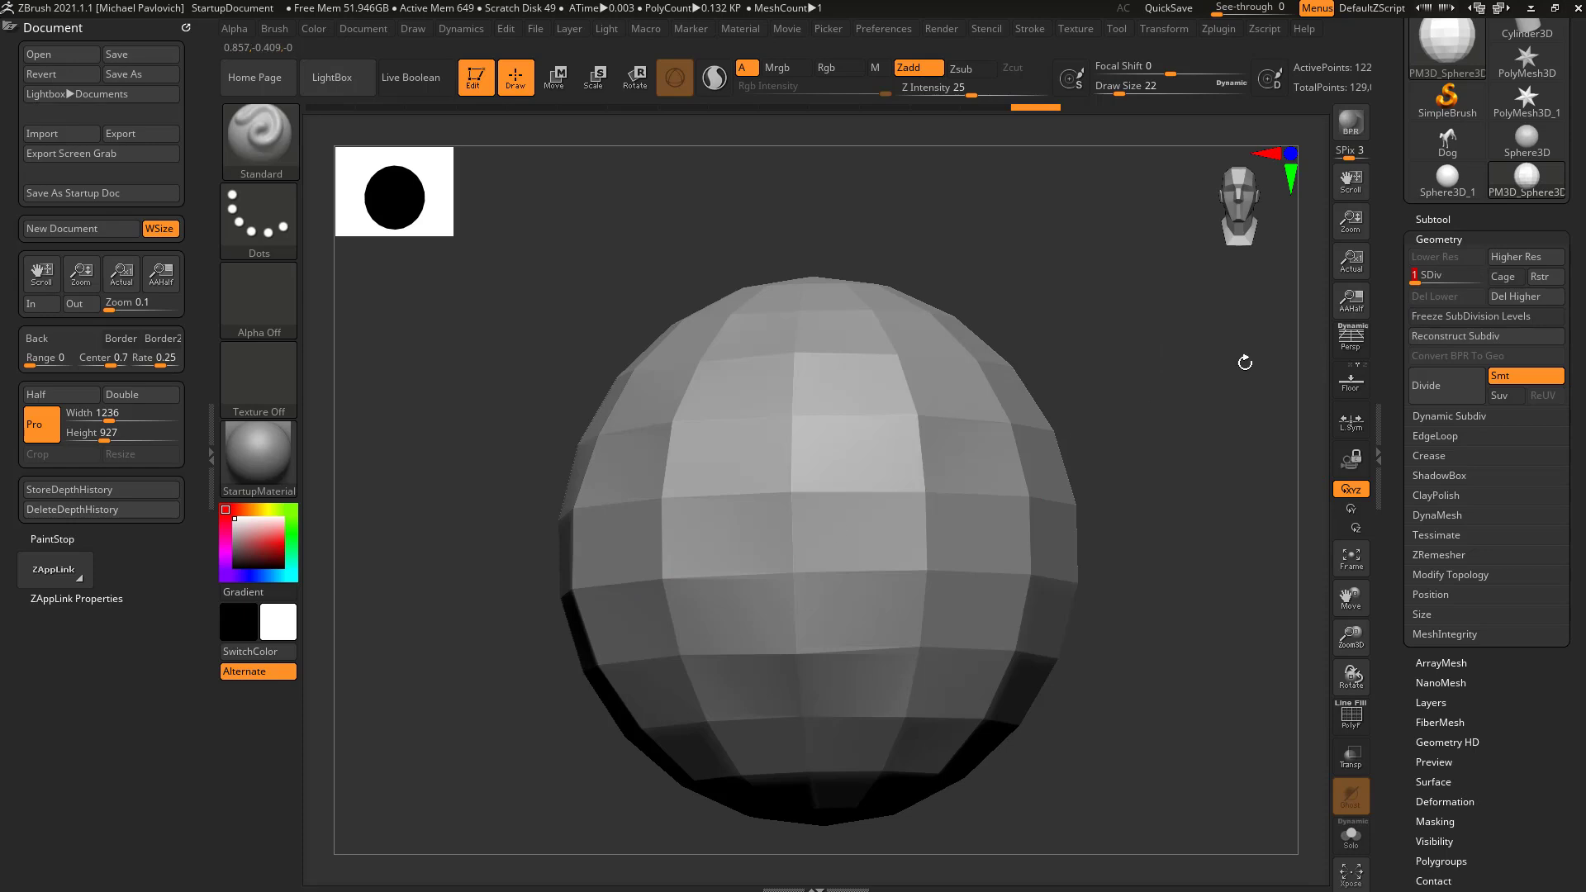
left_click_drag(1426, 274, 1477, 278)
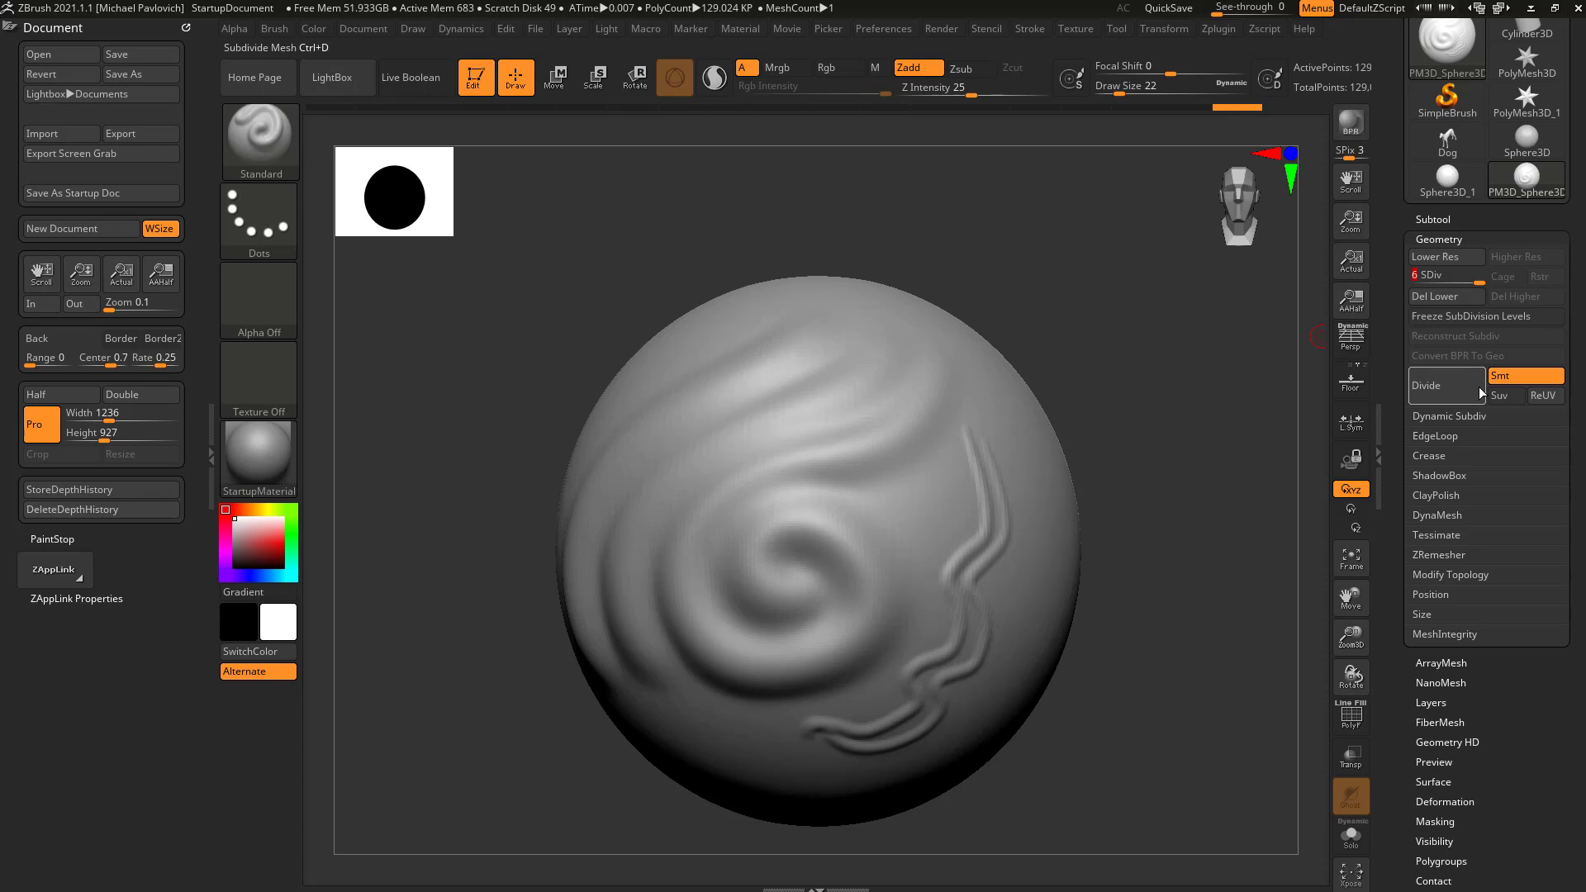
Divide the sphere to subdivision level 8, checking its full active and total point counts before and after.
left_click(1378, 196)
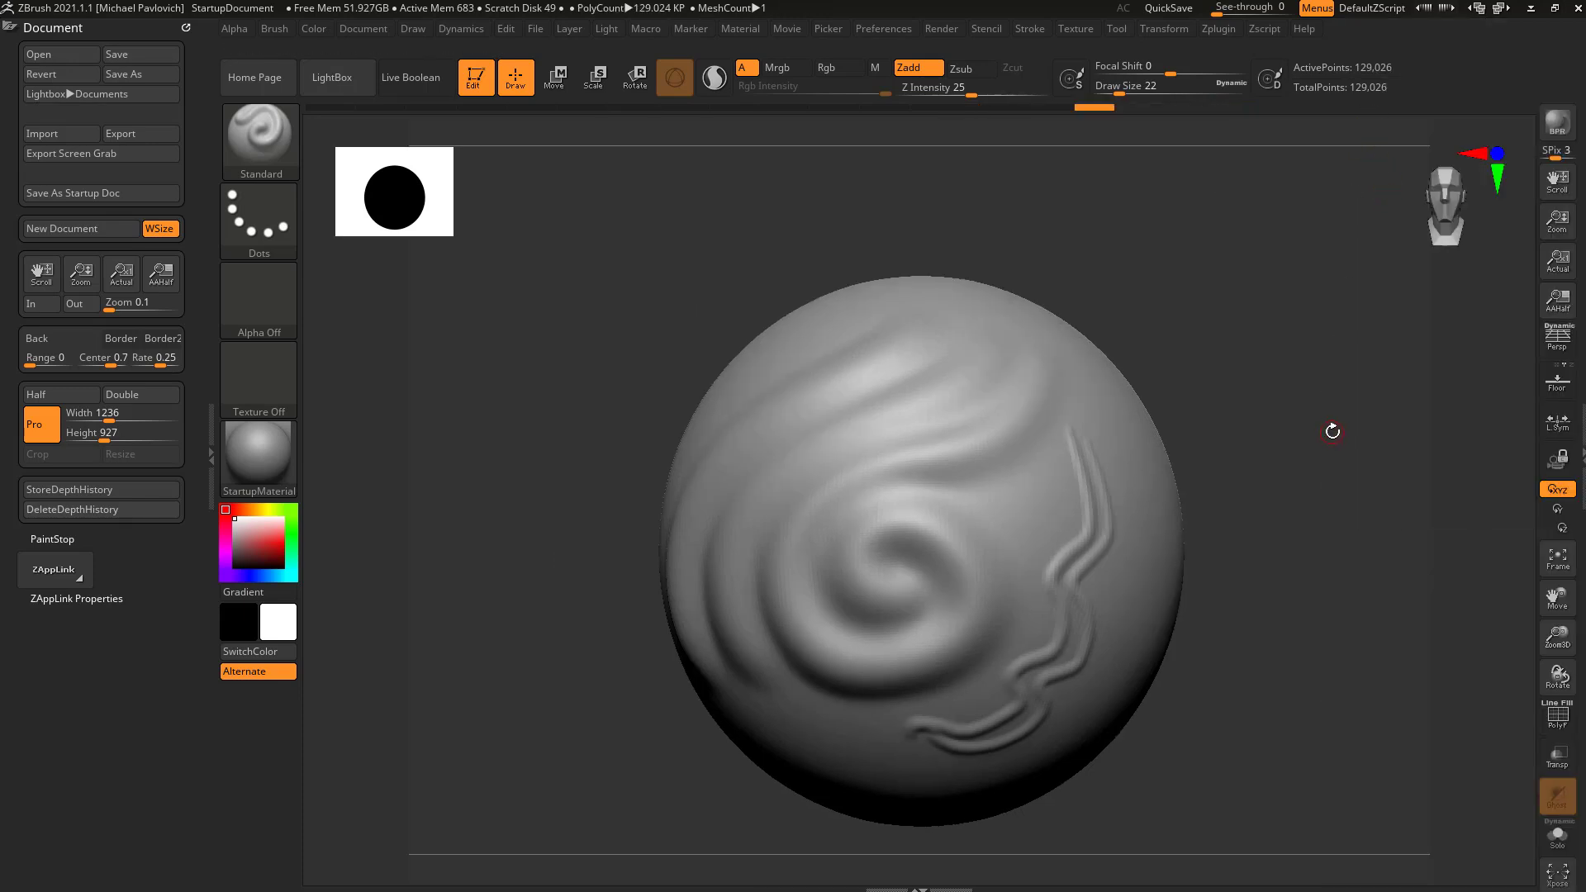
left_click(1539, 427)
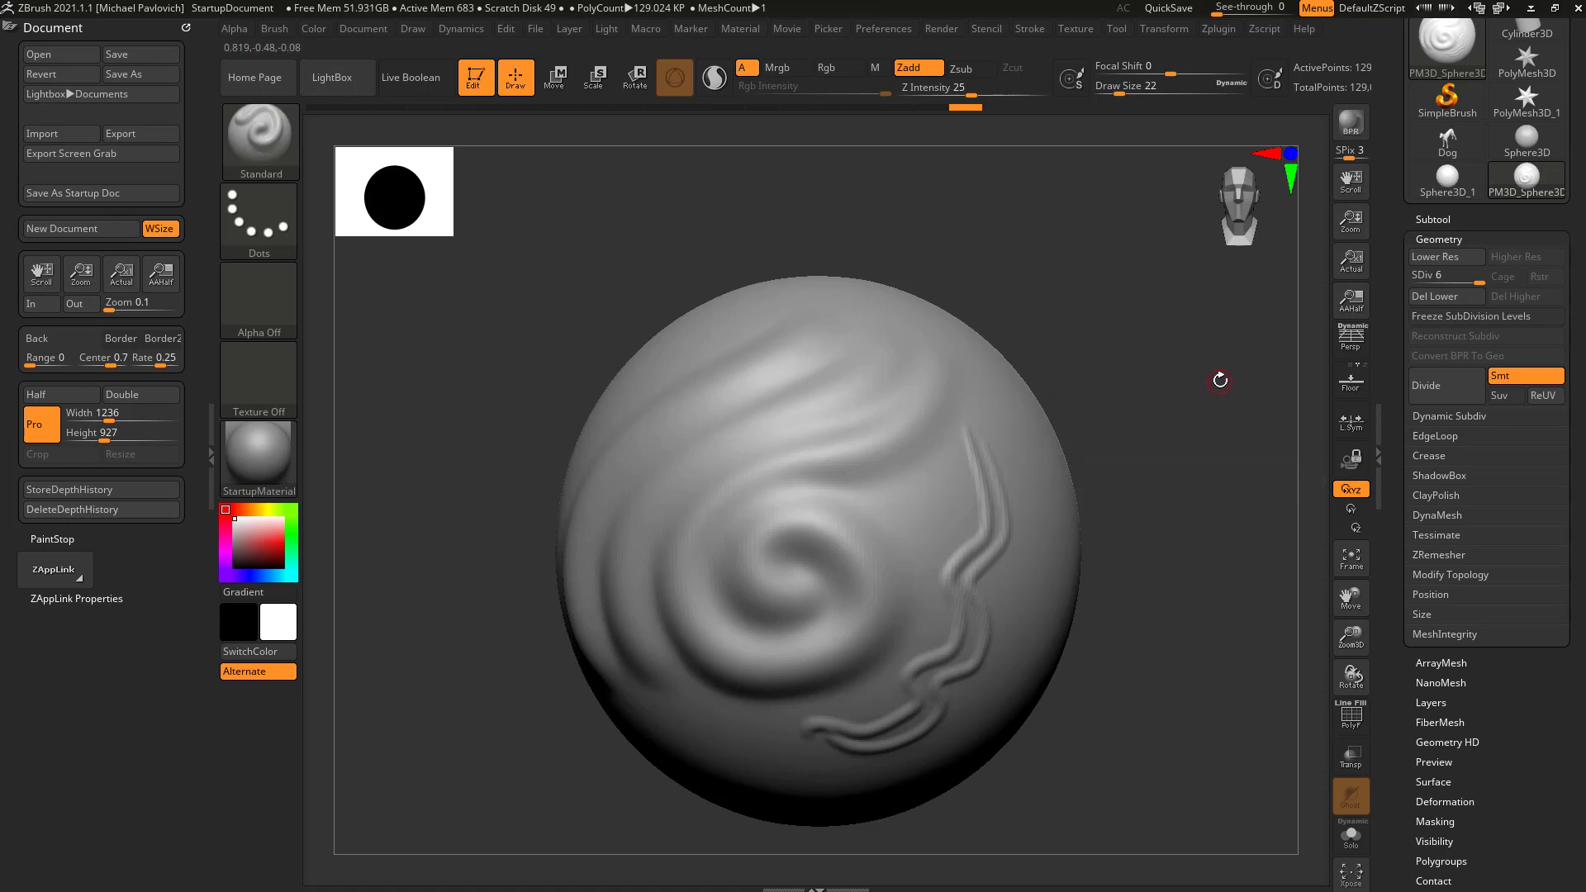
left_click(1450, 381)
left_click(1452, 378)
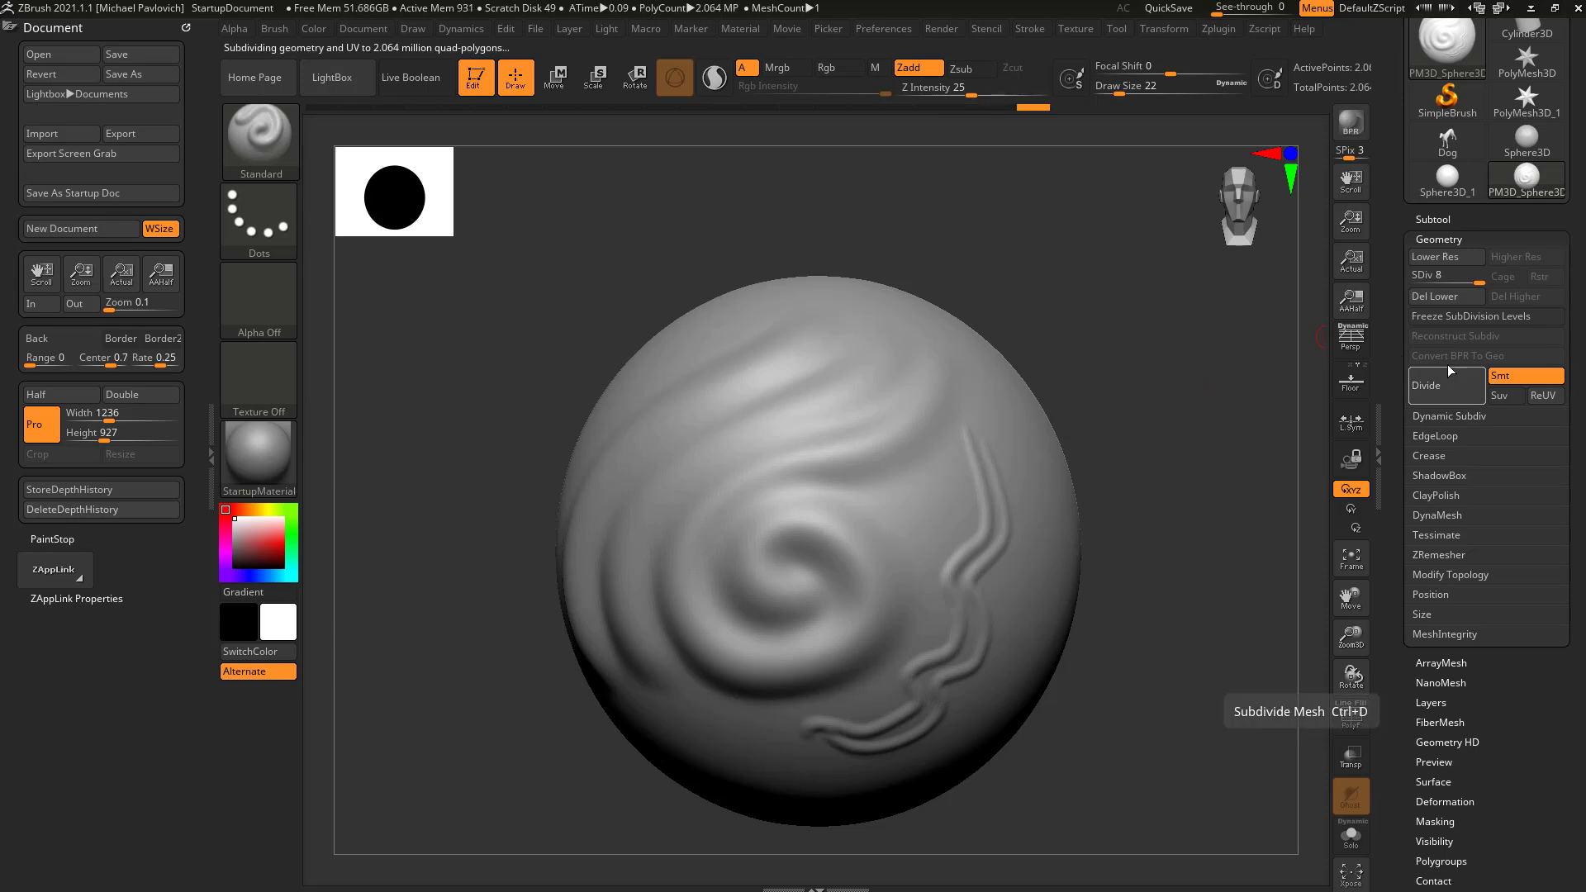
left_click(1378, 438)
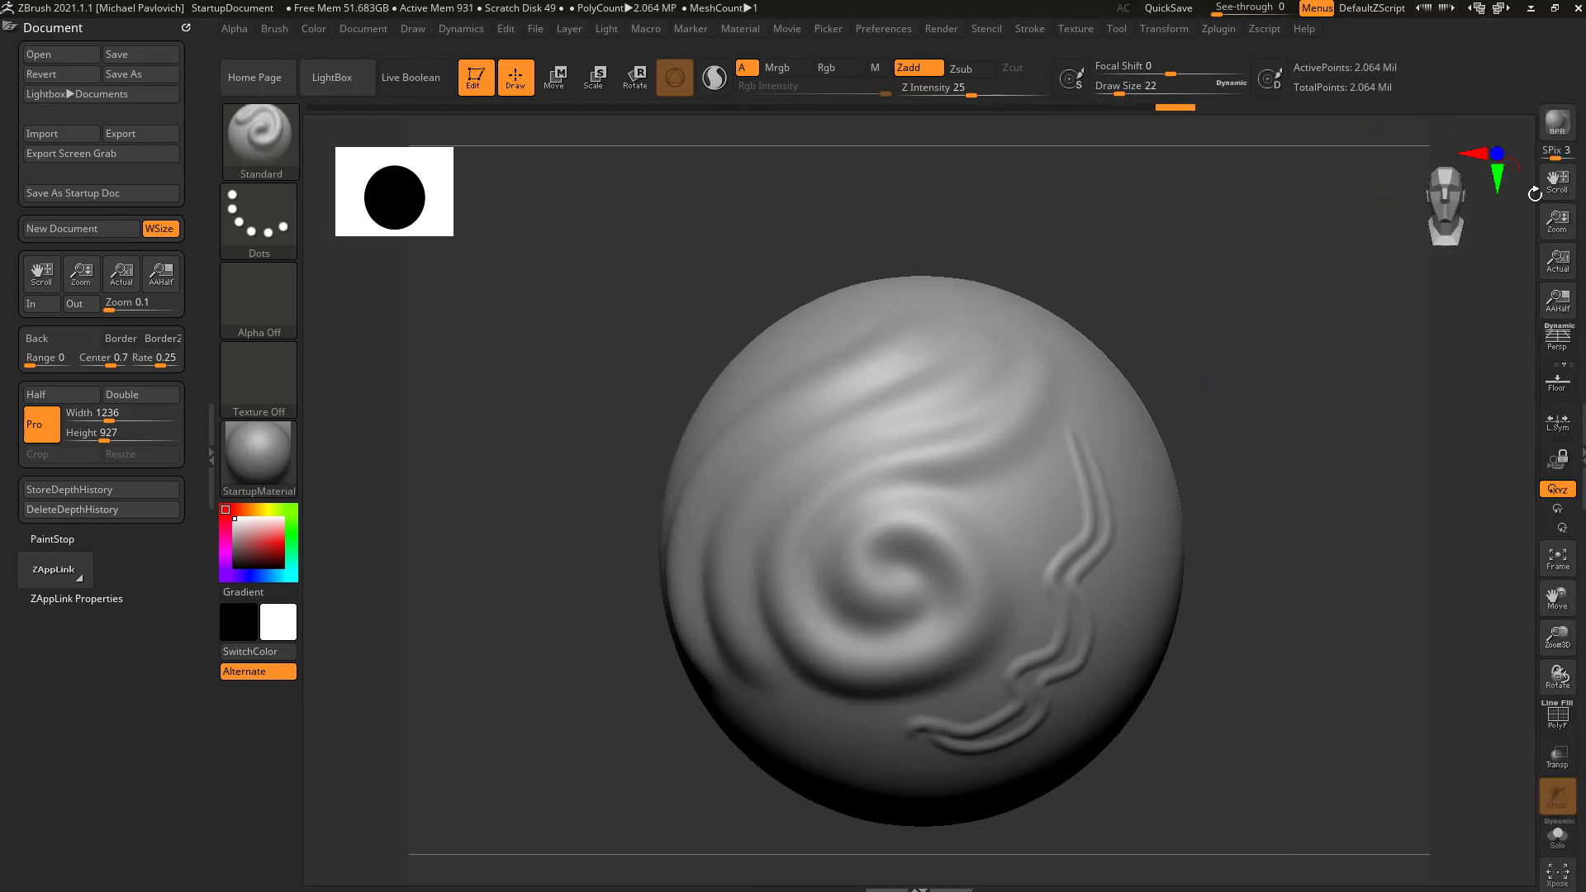
left_click(1580, 248)
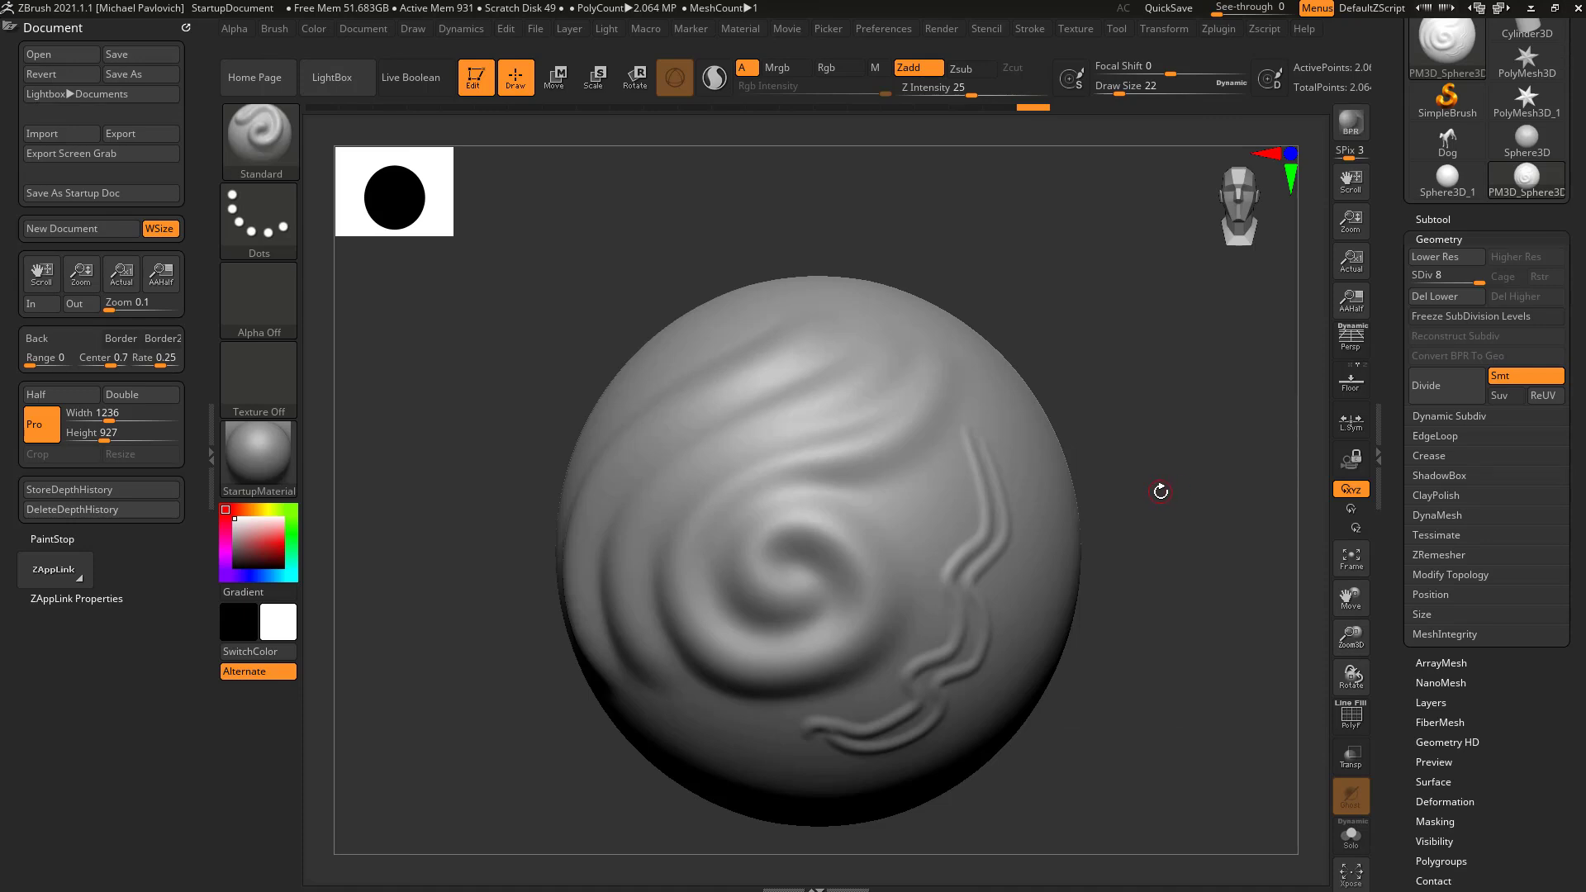
Sculpt thin Standard brush lines ending in small curls on both sides of the zigzag strokes at subdivision level 8.
mouse_move(1194, 445)
left_mouse_down()
mouse_move(1001, 470)
mouse_move(1016, 464)
mouse_move(995, 613)
mouse_move(1008, 569)
mouse_move(1006, 587)
left_mouse_up()
left_click_drag(1252, 508, 1224, 520)
mouse_move(950, 452)
left_mouse_down()
mouse_move(905, 547)
mouse_move(919, 535)
left_mouse_up()
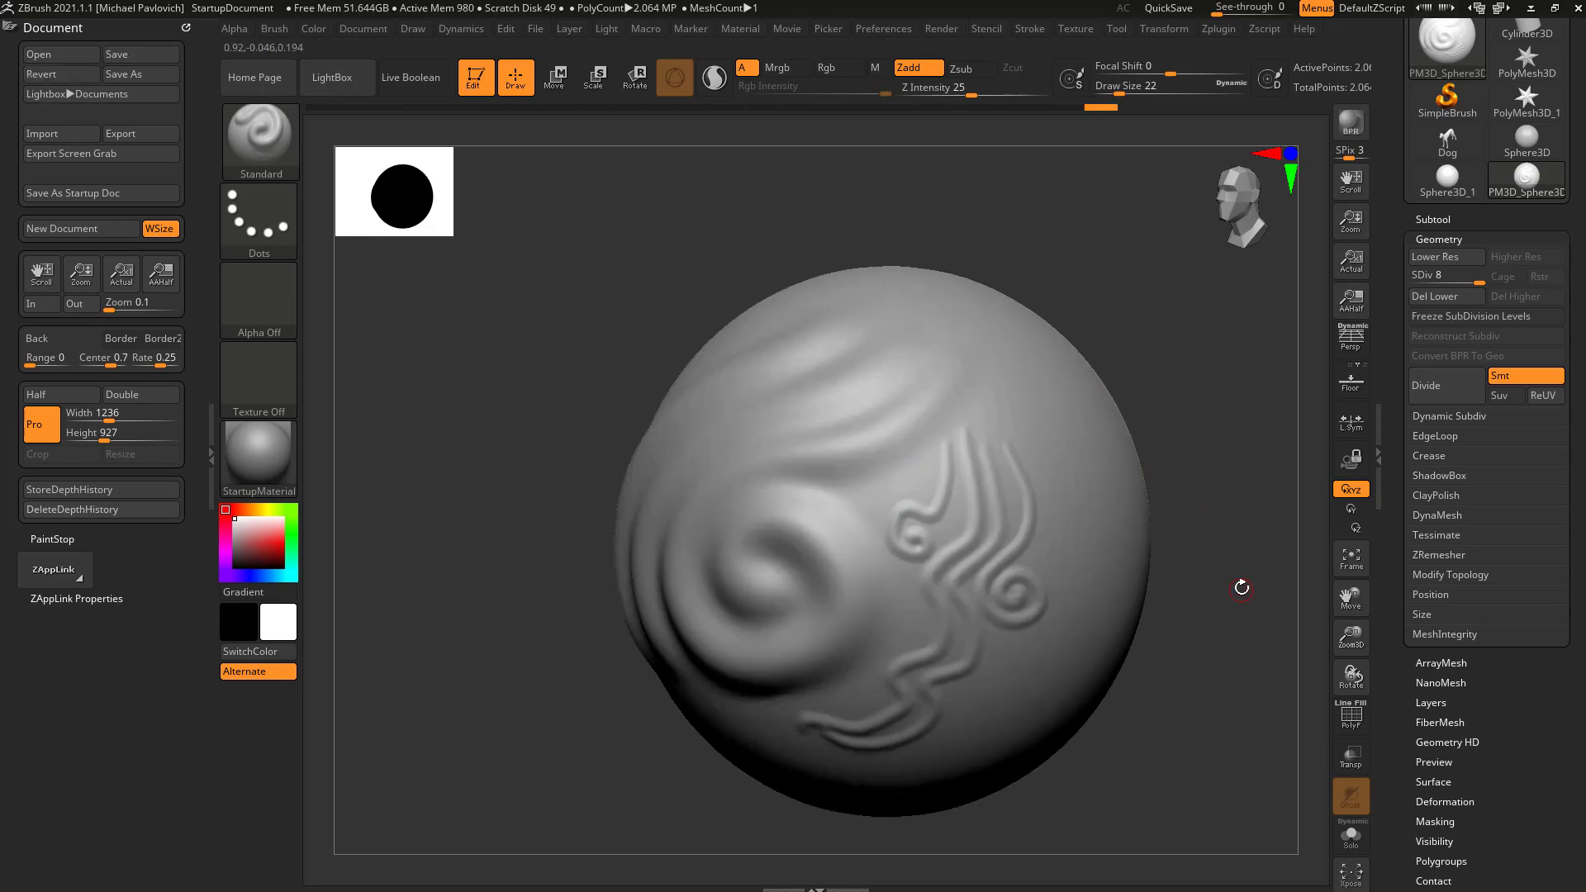
Lower the sphere to subdivision level 5 and sculpt a broad curved stroke on its blank side with draw size 112.
left_click(1460, 278)
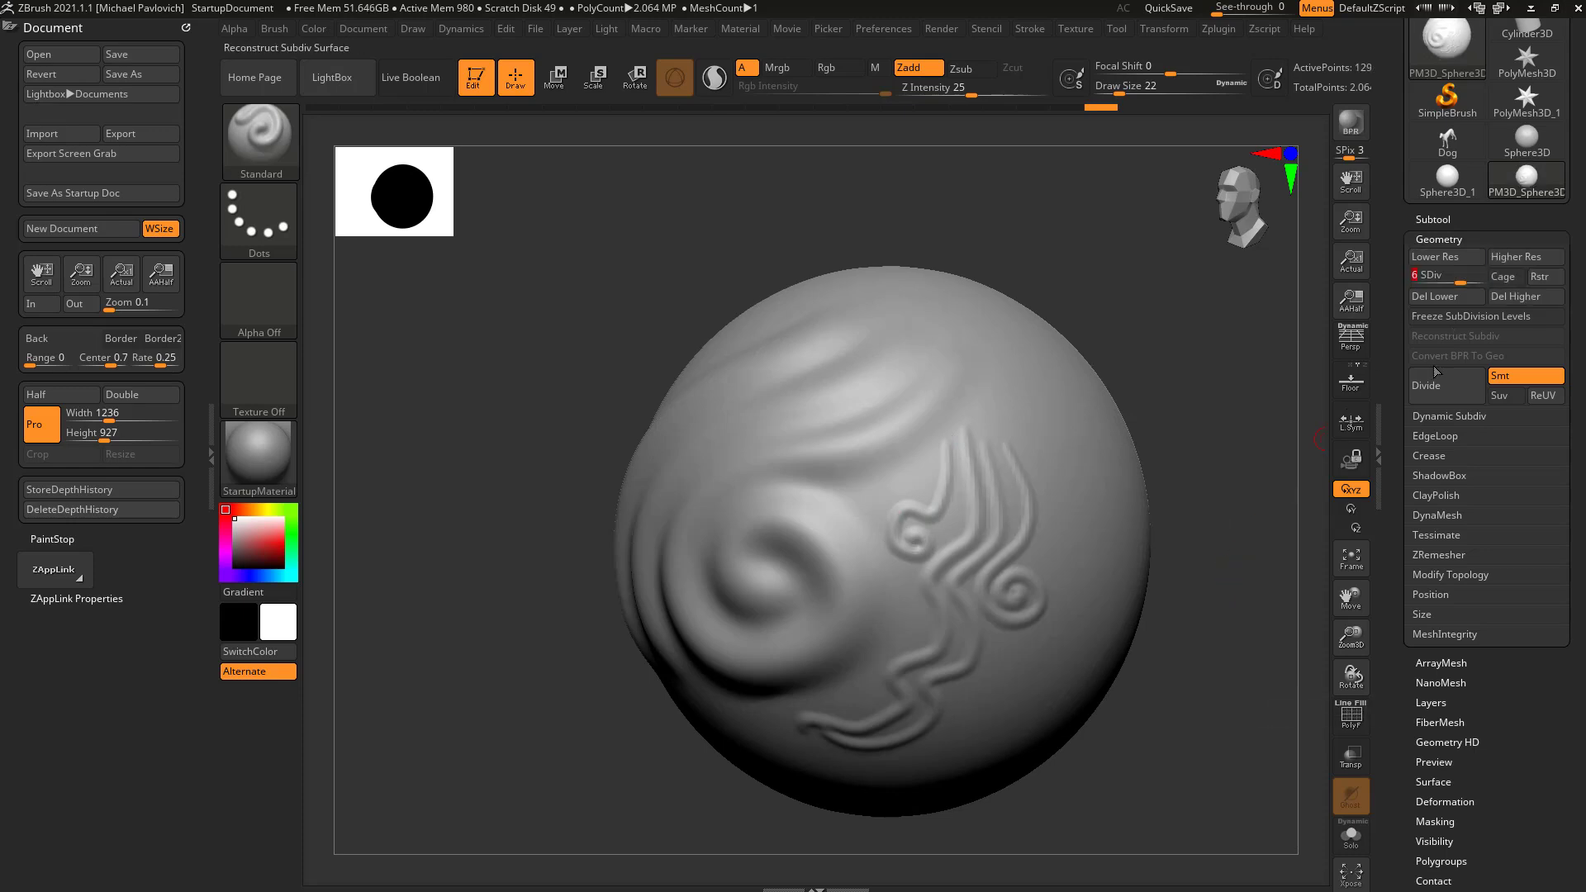
key("ctrl")
key("s")
key("s")
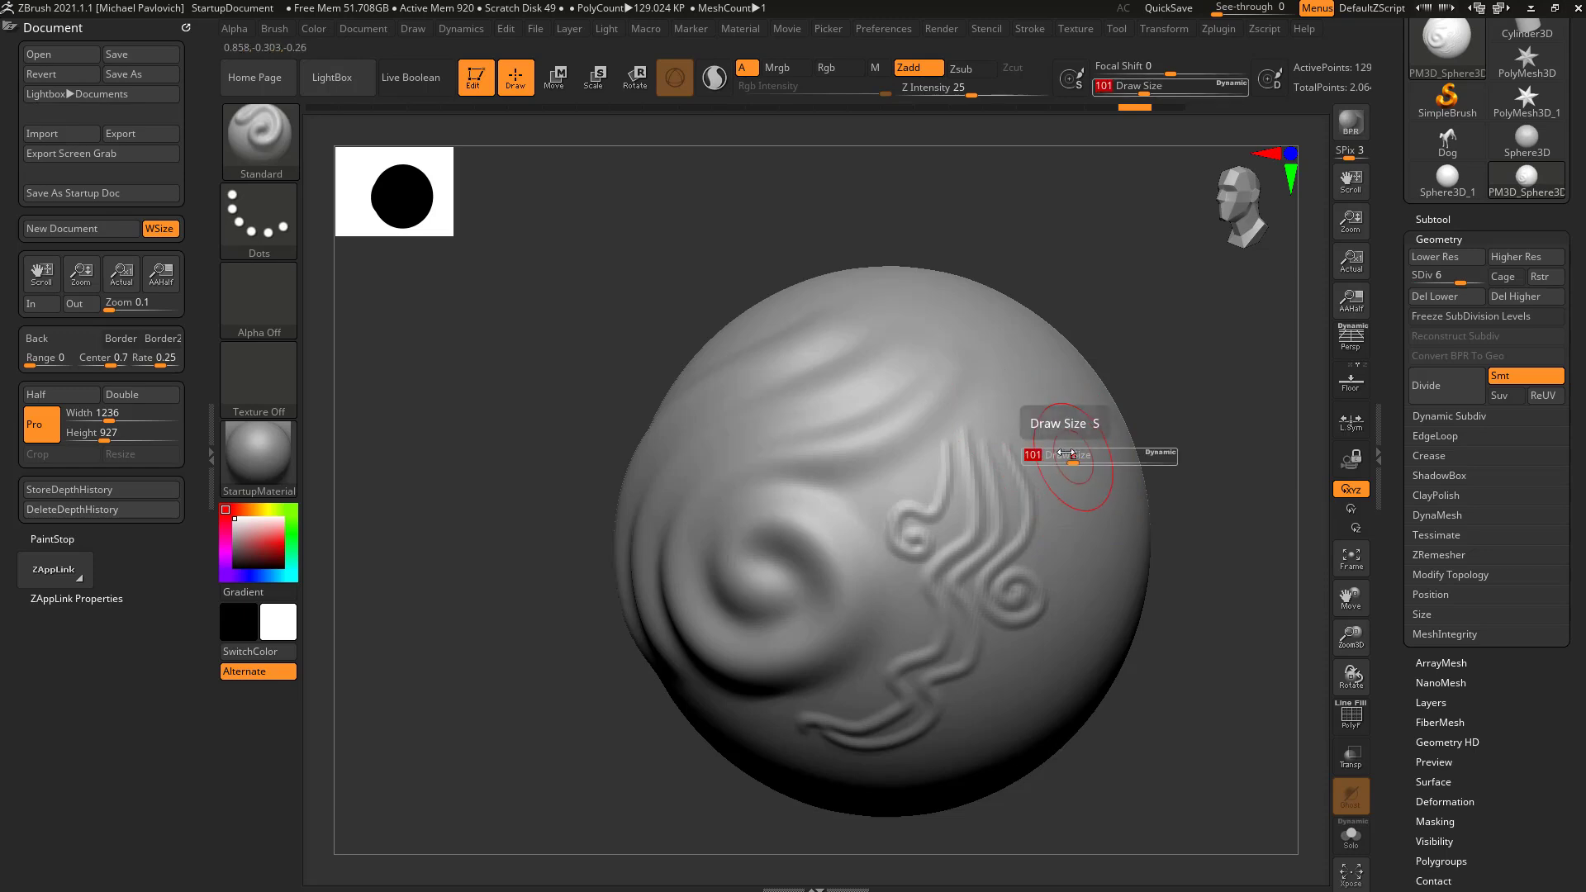
key("s")
mouse_move(1113, 461)
left_mouse_down()
mouse_move(1091, 461)
mouse_move(1115, 463)
left_mouse_up()
mouse_move(1263, 413)
left_mouse_down()
mouse_move(1222, 404)
mouse_move(1231, 347)
left_mouse_up()
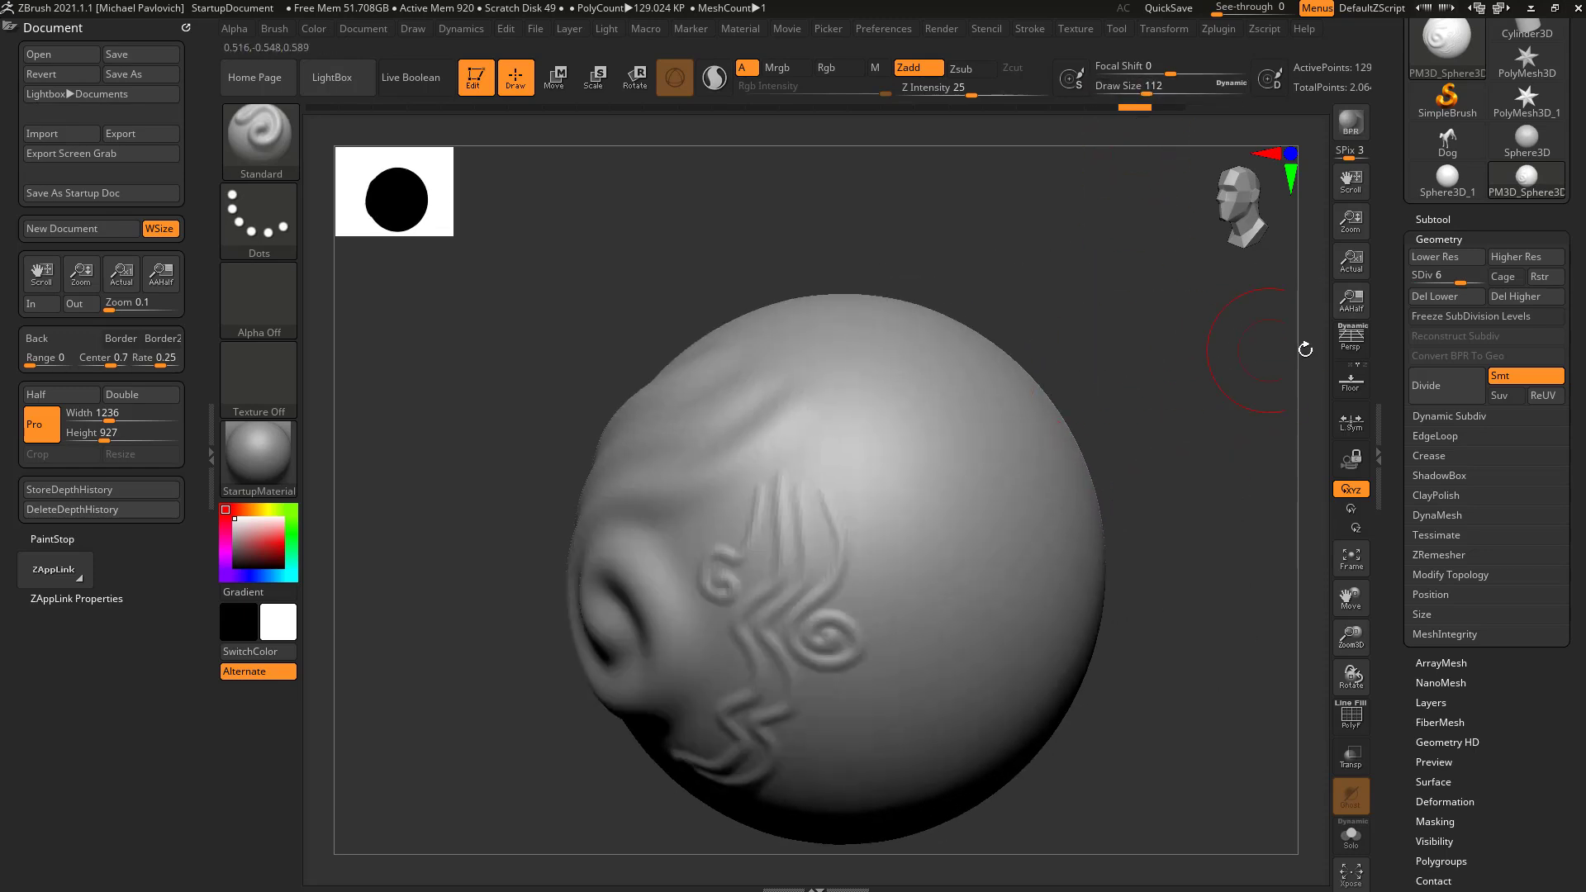
left_click_drag(1453, 279, 1441, 279)
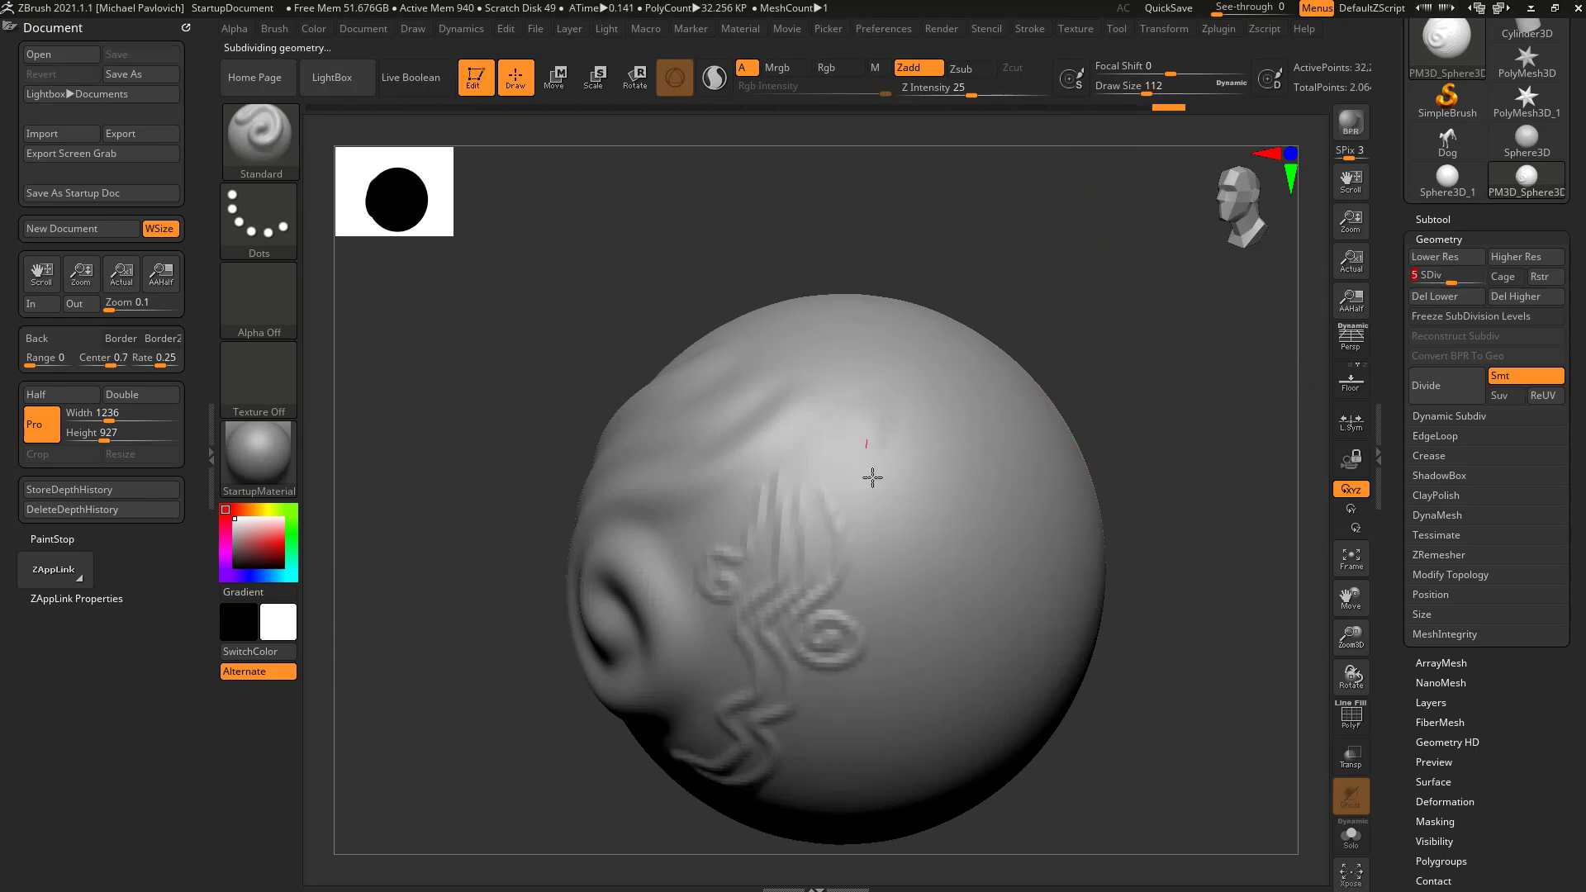
left_click_drag(878, 419, 940, 615)
Return the sphere to subdivision level 8 and sculpt a row of short ridges across the broad stroke with draw size 17.
left_click_drag(1455, 277, 1481, 276)
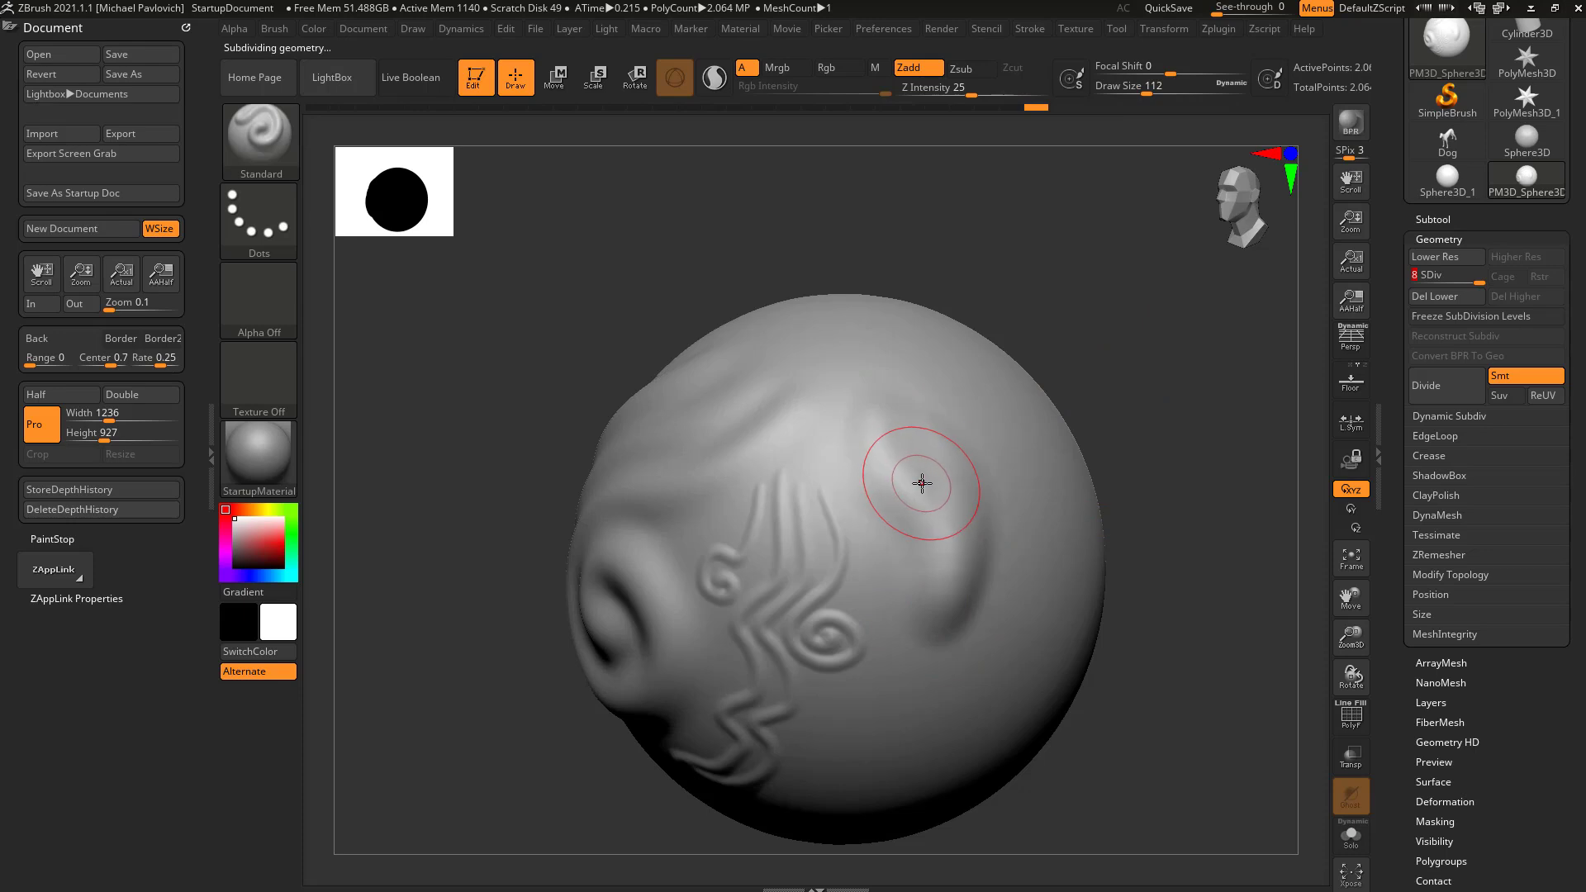
key("s")
left_click_drag(894, 484, 892, 484)
left_click_drag(888, 443, 896, 463)
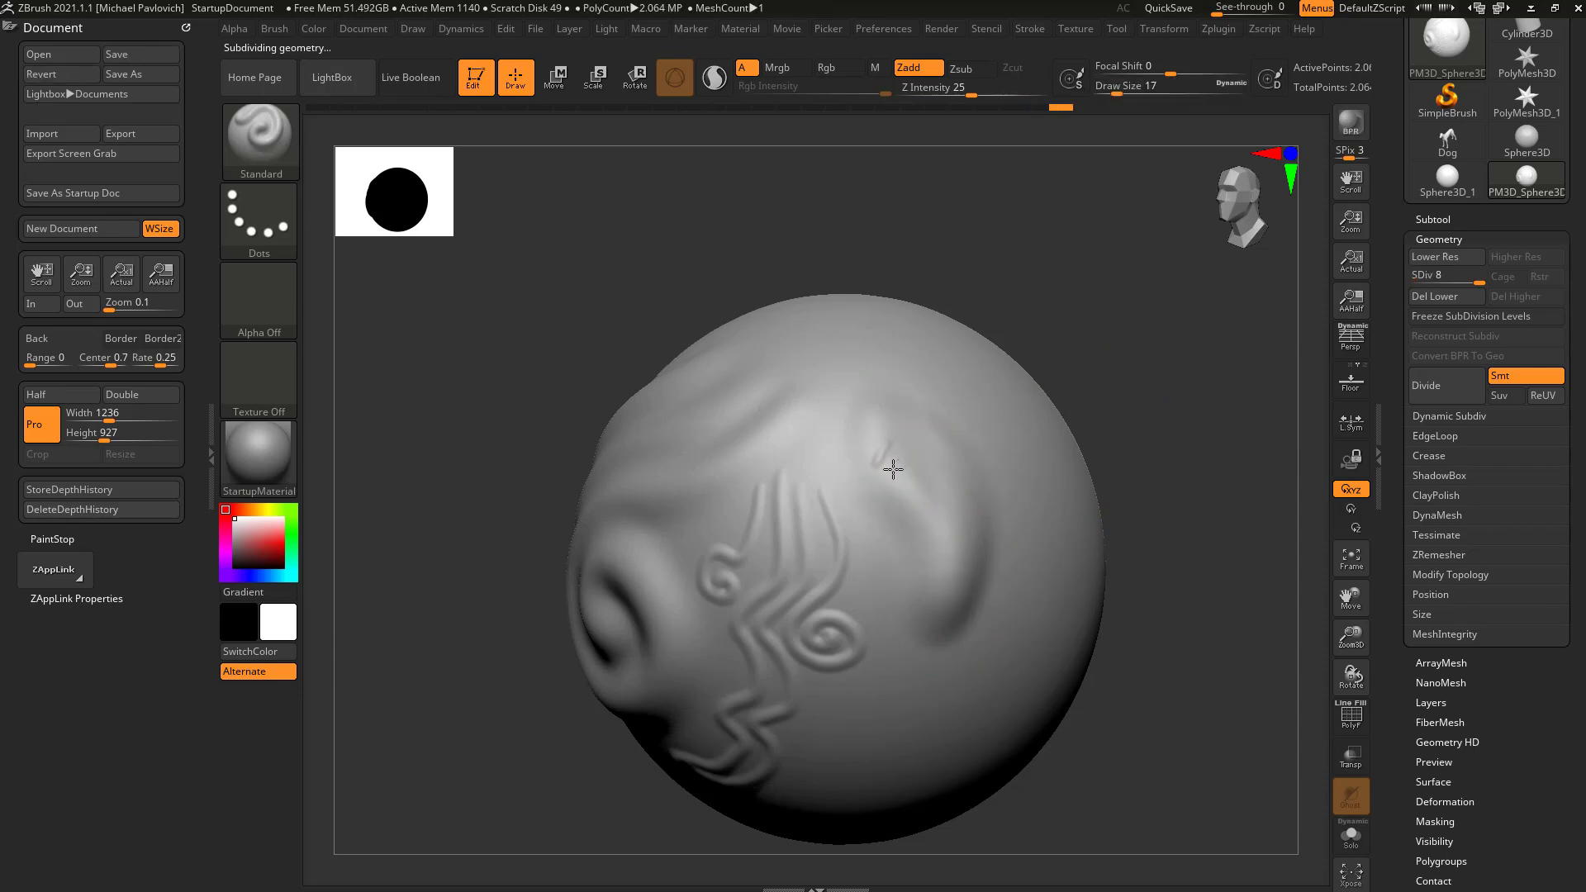
left_click_drag(923, 517, 999, 585)
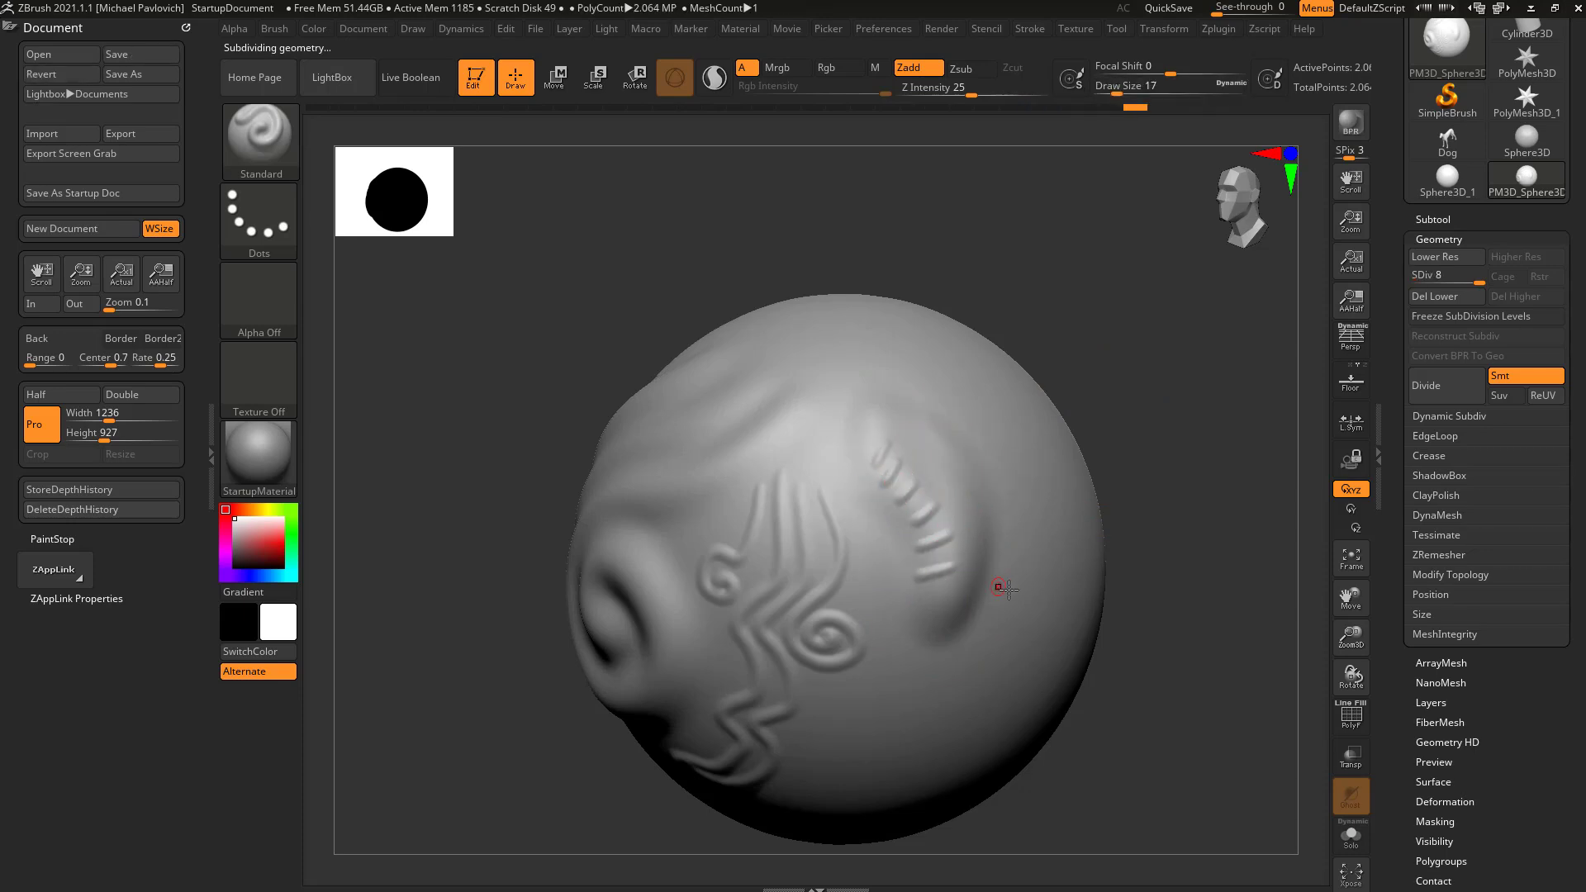
Build up the ridged area at subdivision level 3 with draw size 154, and return the sphere to level 8.
left_click_drag(1455, 278, 1439, 304)
key("s")
left_click_drag(896, 483, 934, 482)
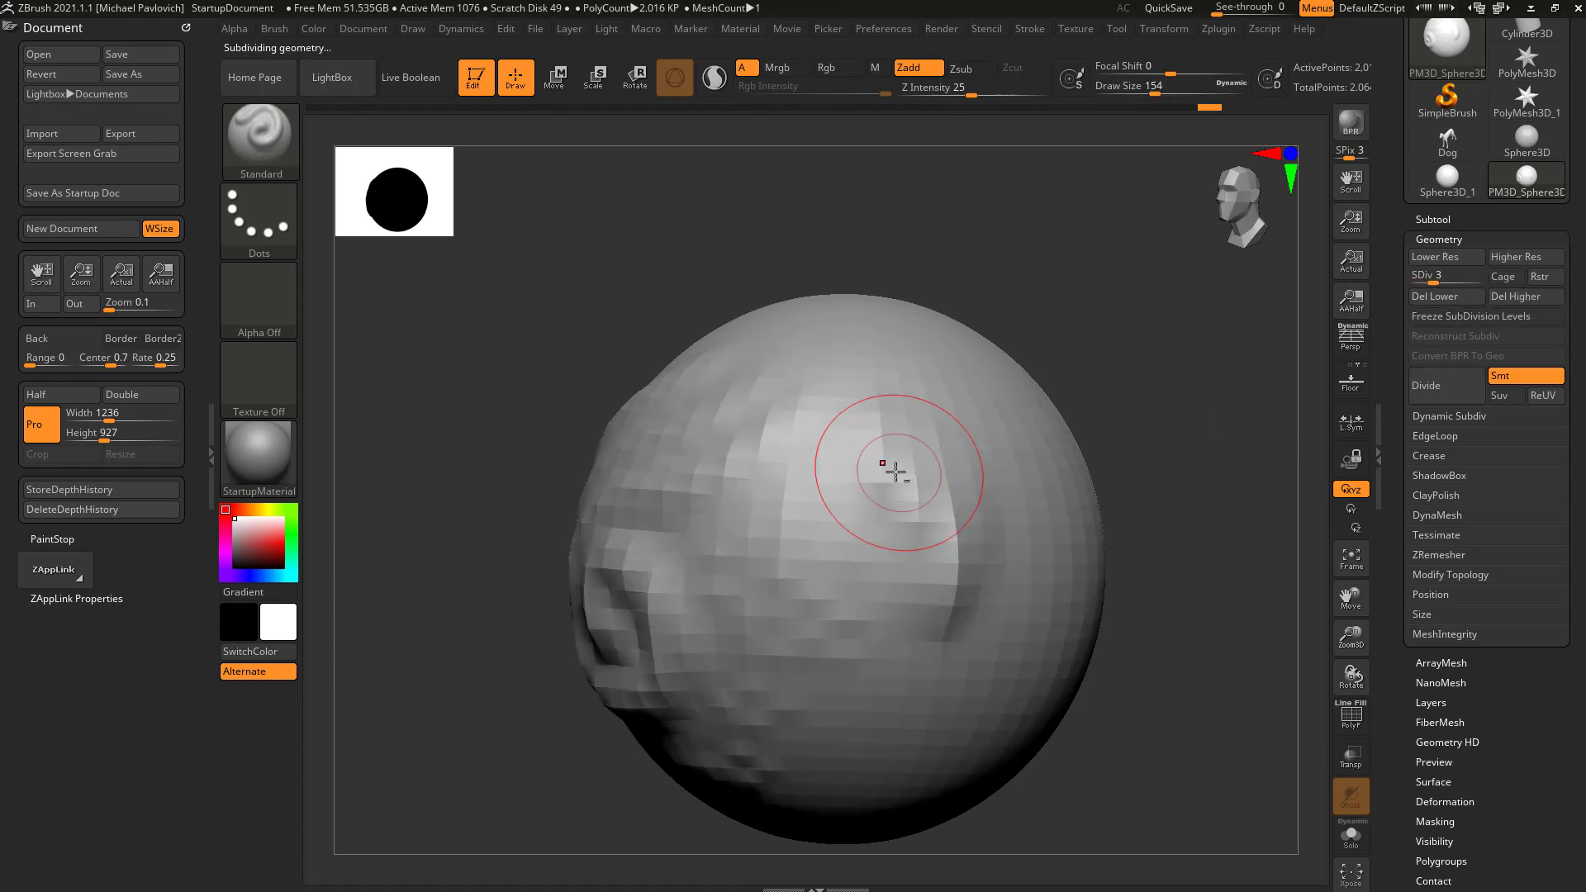
mouse_move(872, 401)
left_mouse_down()
mouse_move(947, 542)
mouse_move(892, 437)
left_mouse_up()
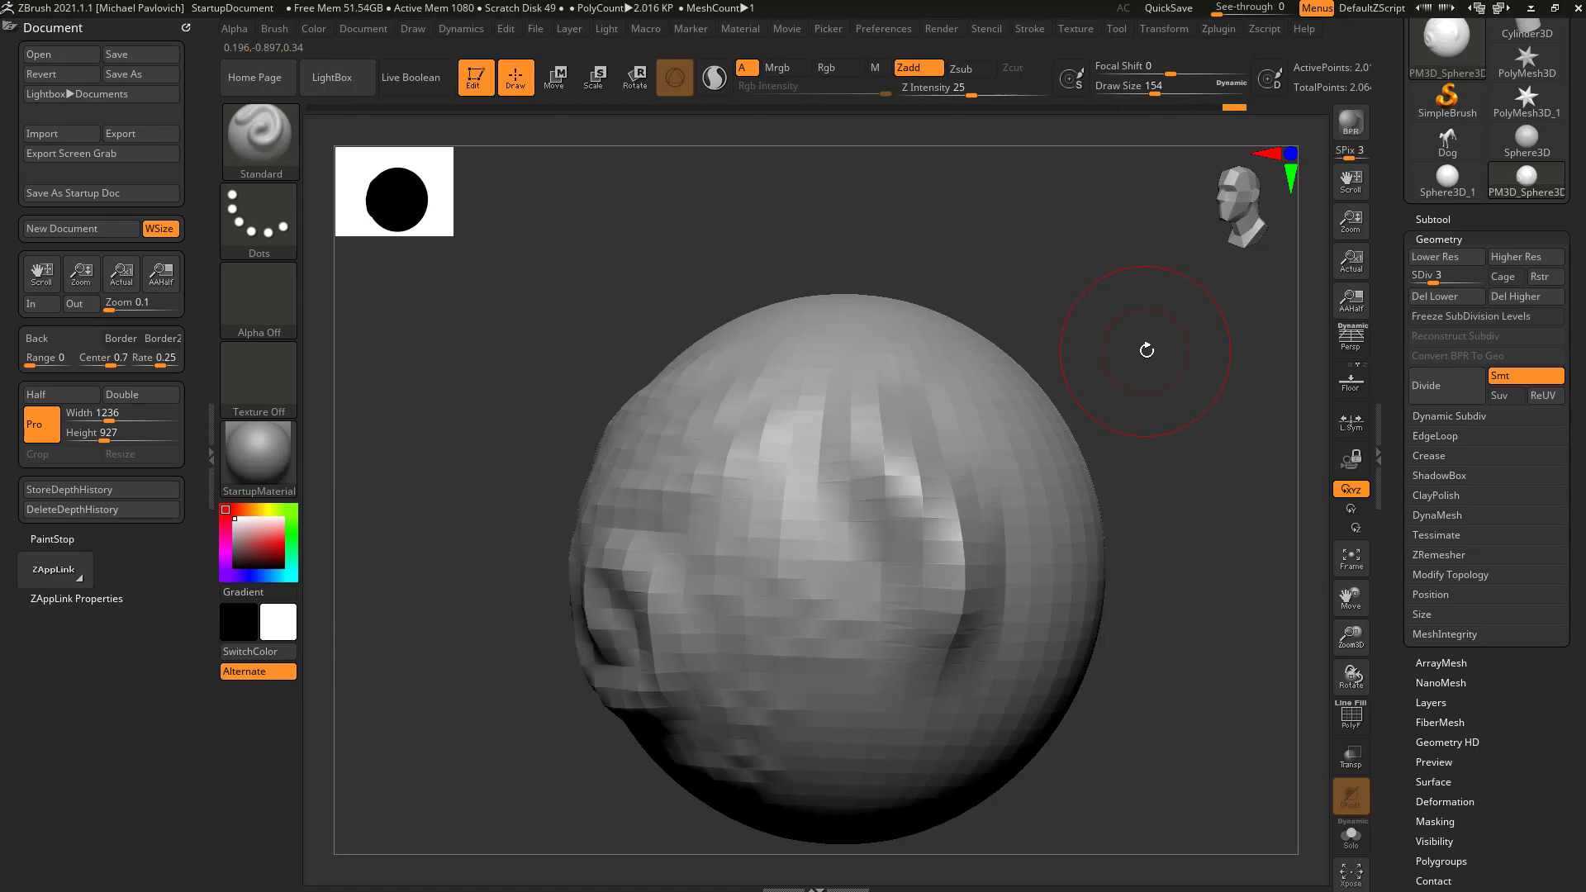
left_click_drag(1433, 278, 1483, 278)
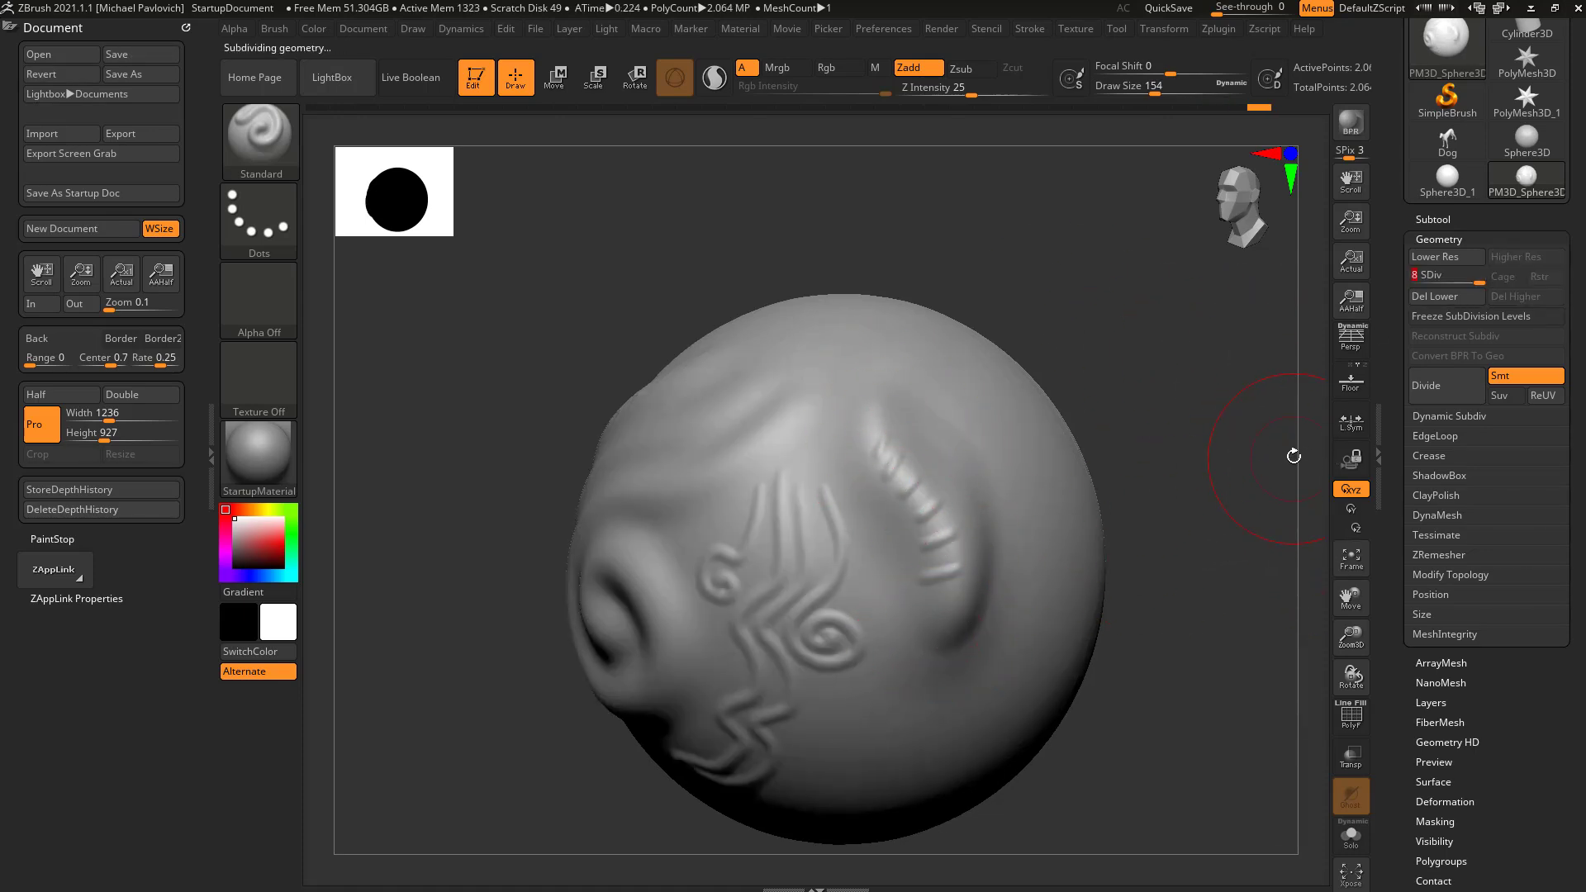
Compare the sphere at subdivision levels 2 and 8, and examine the built-up form from the front.
mouse_move(1464, 277)
left_mouse_down()
mouse_move(1422, 277)
mouse_move(1441, 278)
left_mouse_up()
left_click(1417, 278)
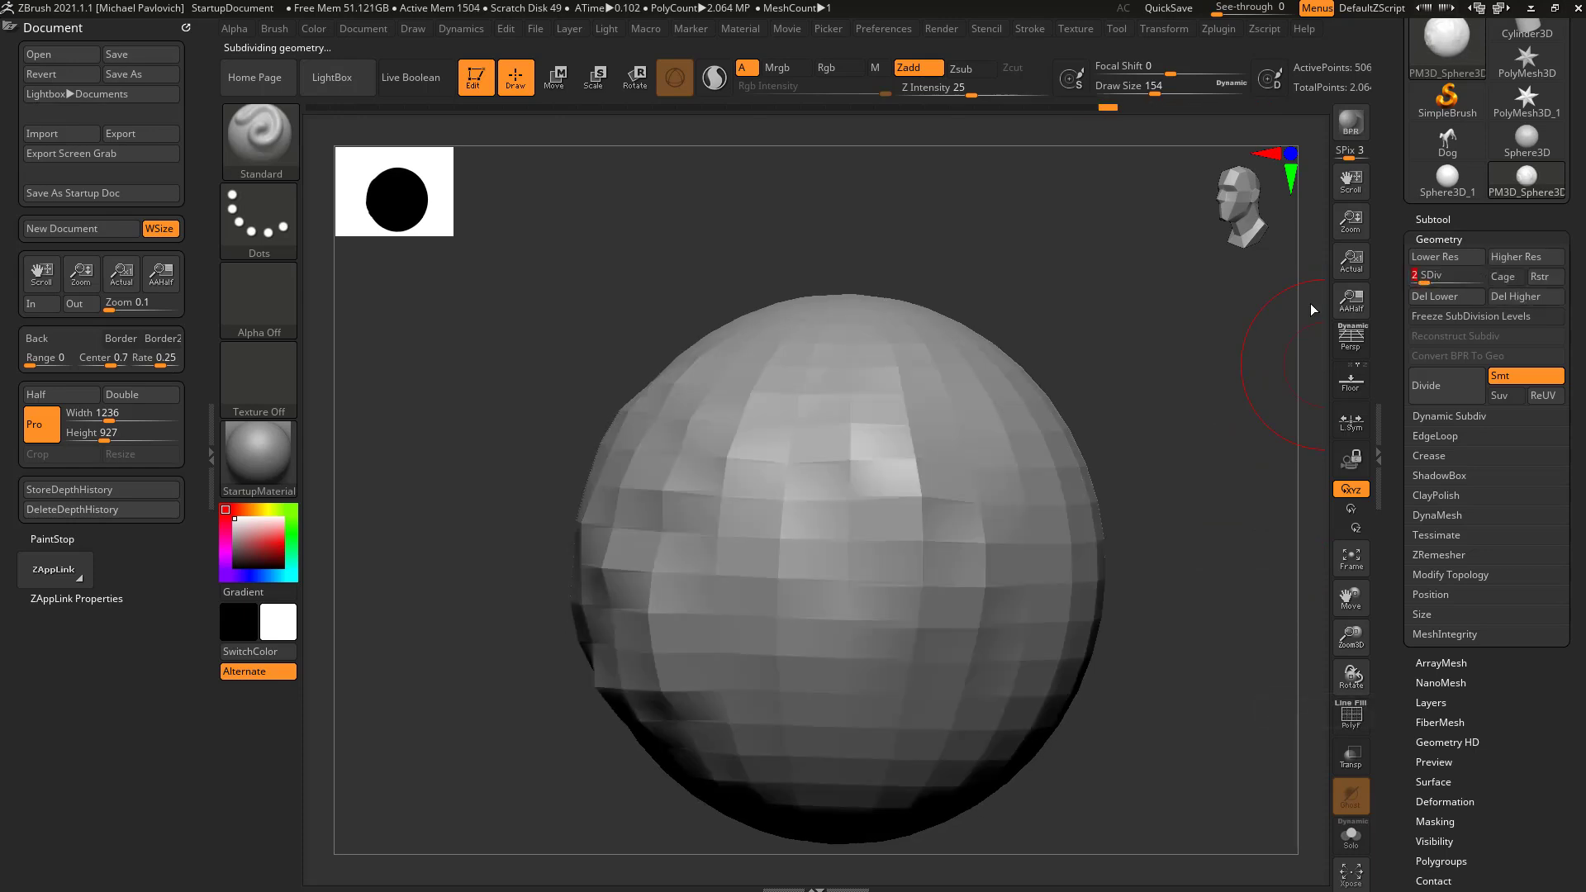
left_click(1479, 276)
left_click_drag(1211, 498, 1305, 430)
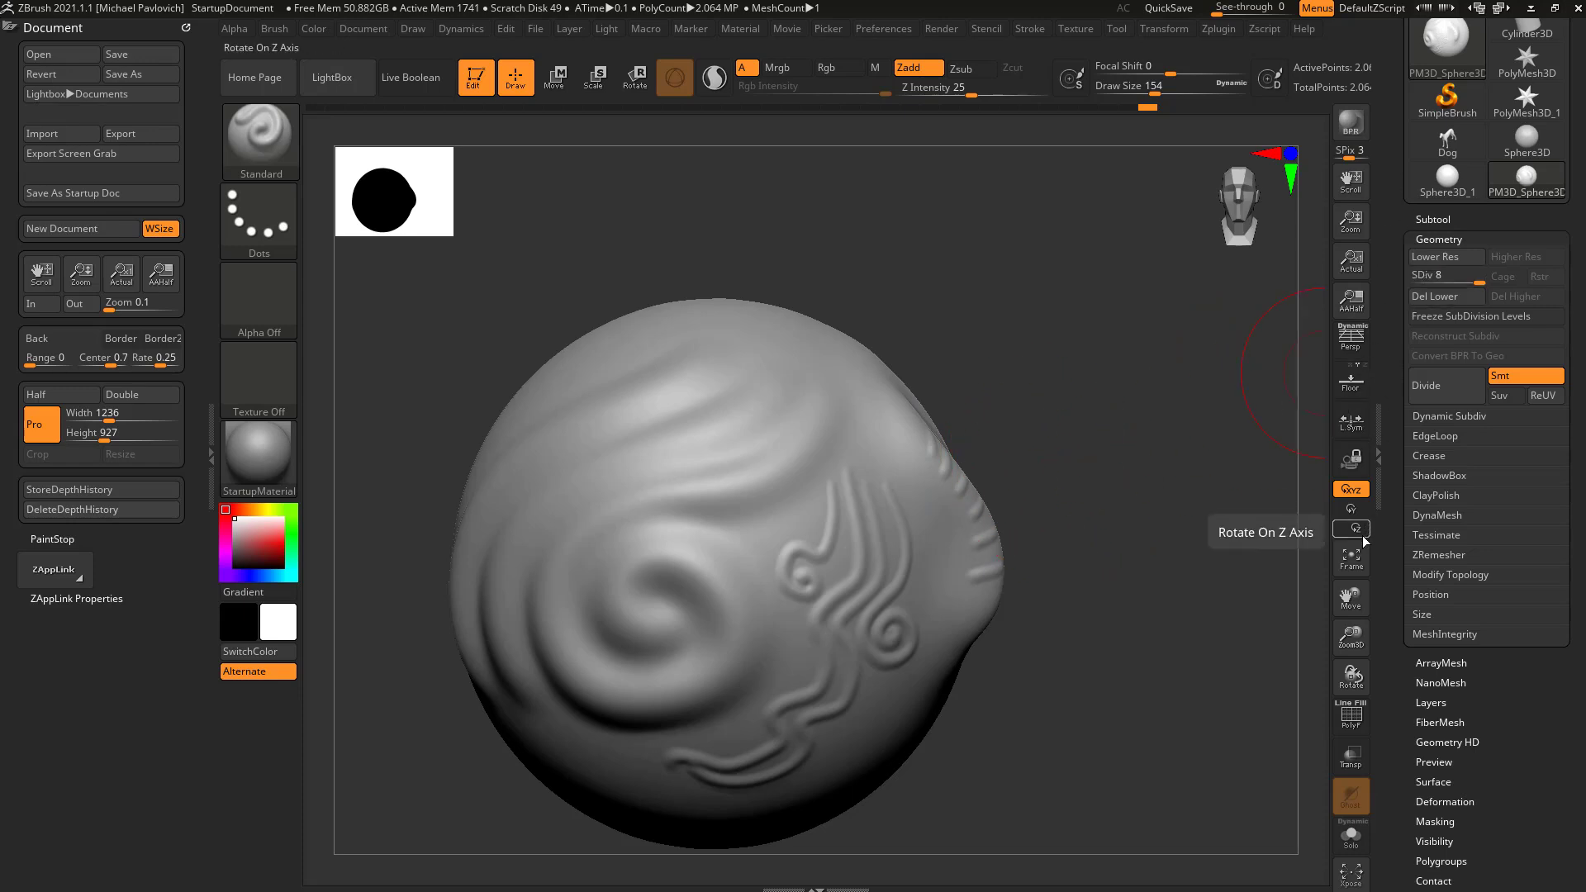
Turn on the polyframe display and set the sphere to subdivision level 1.
left_click(1353, 725)
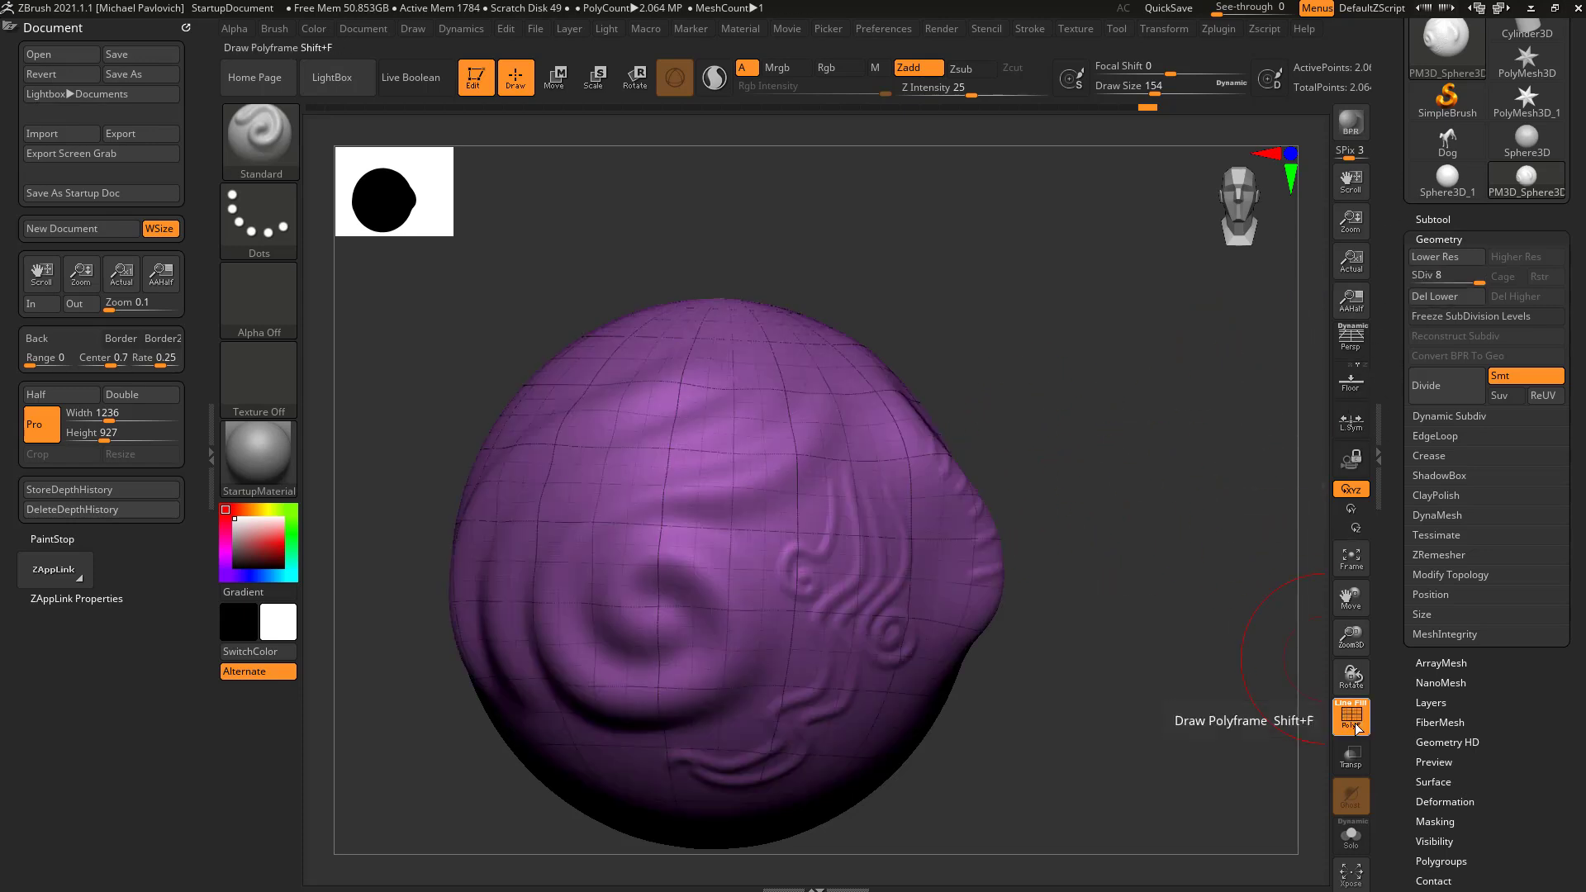
left_click_drag(1445, 283, 1413, 284)
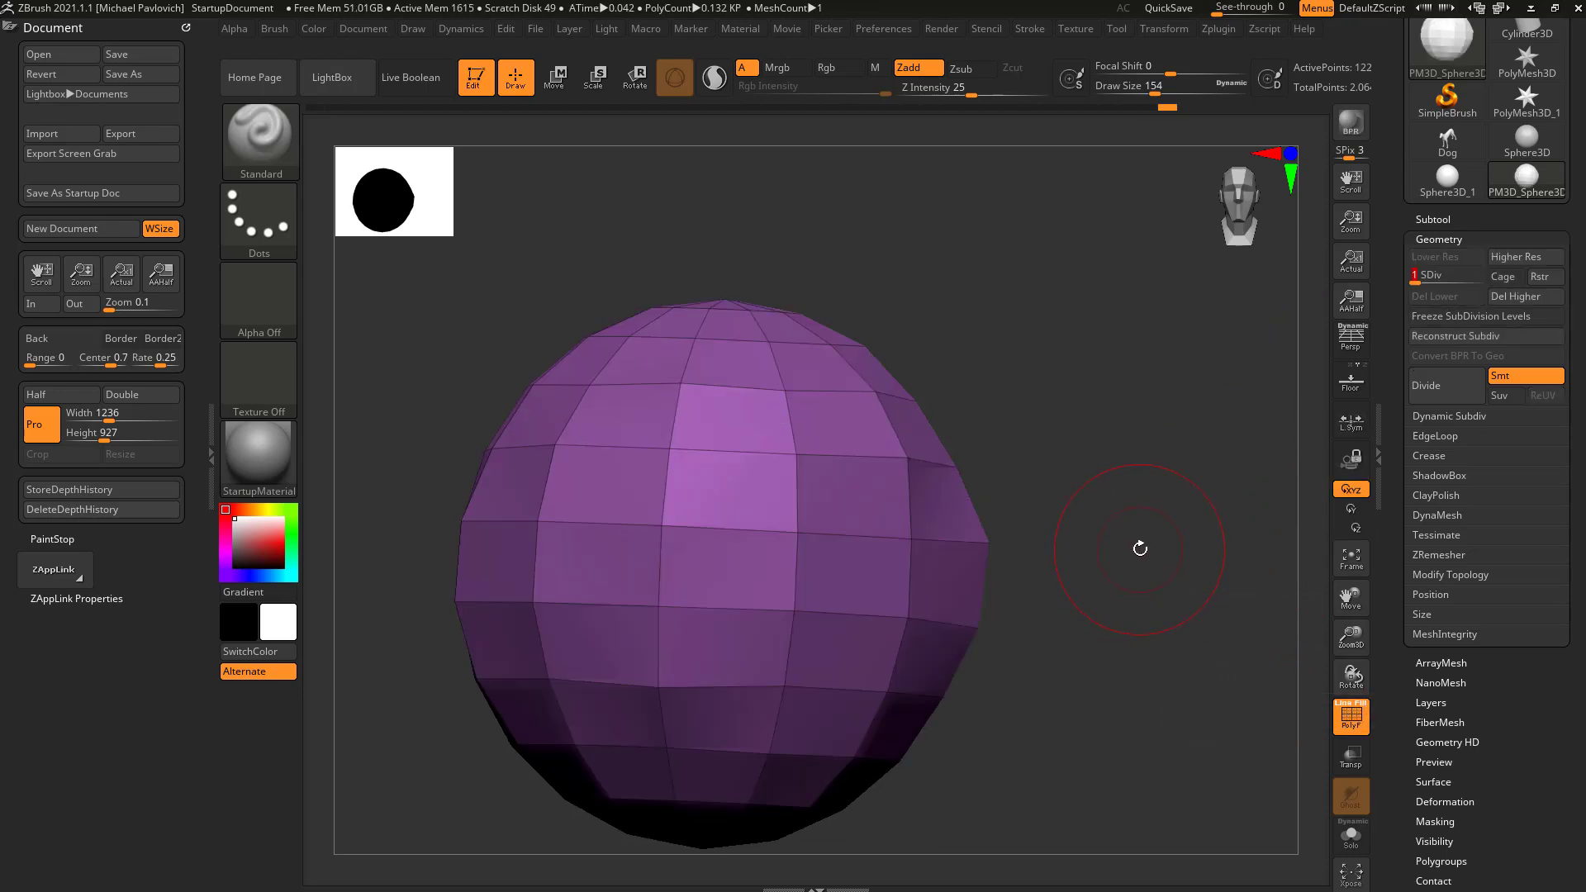
Switch to the Move brush and pull a long spike out of the upper right side of the level 1 sphere.
left_click(256, 148)
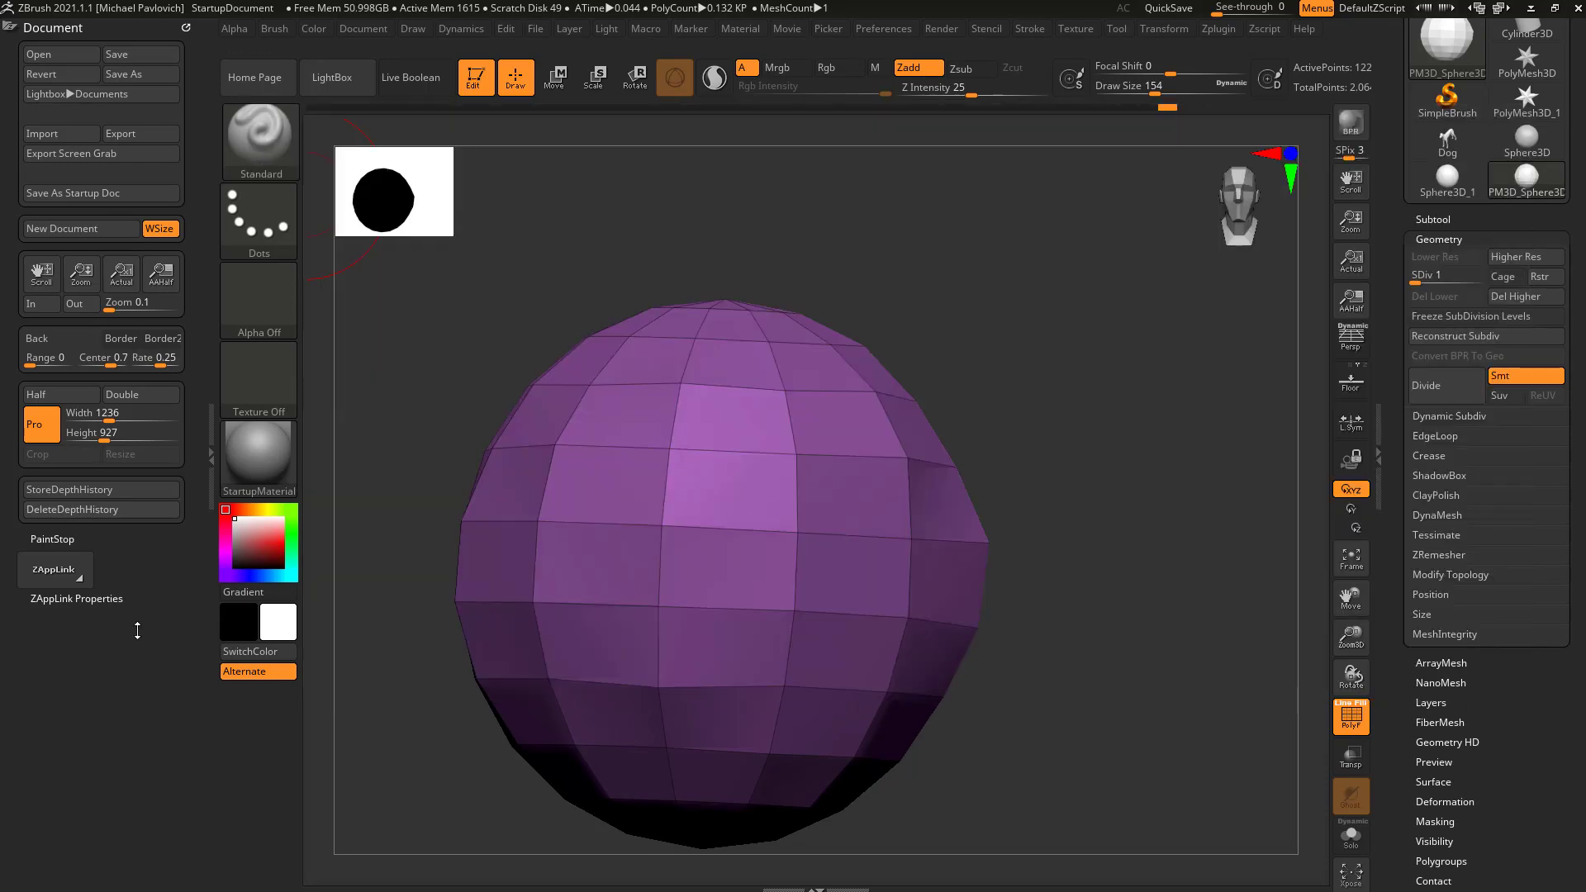
key("b")
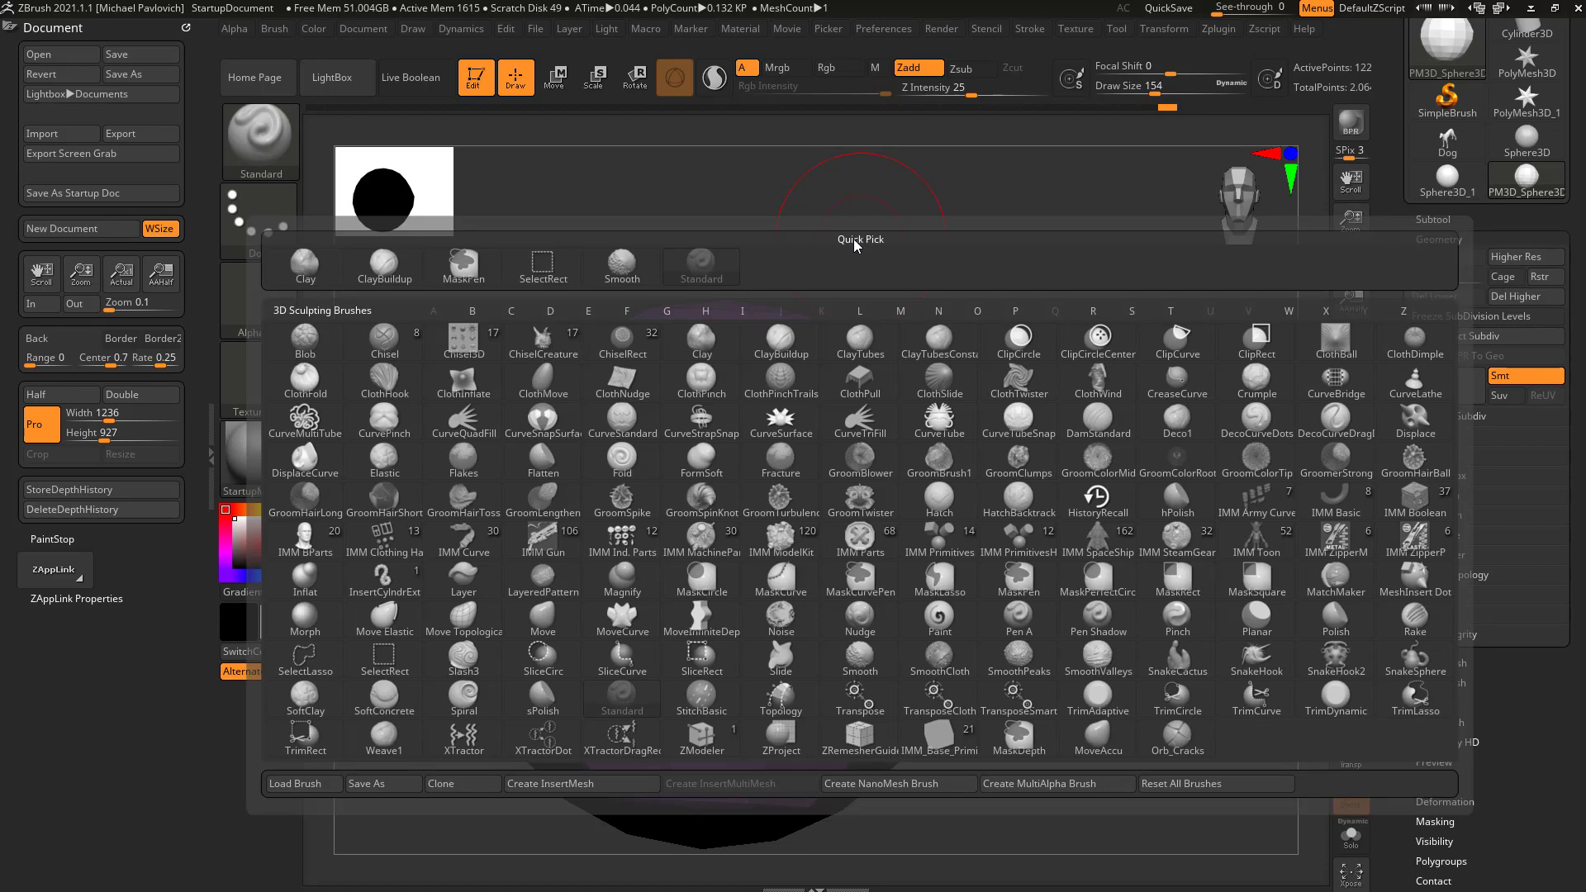
key("m")
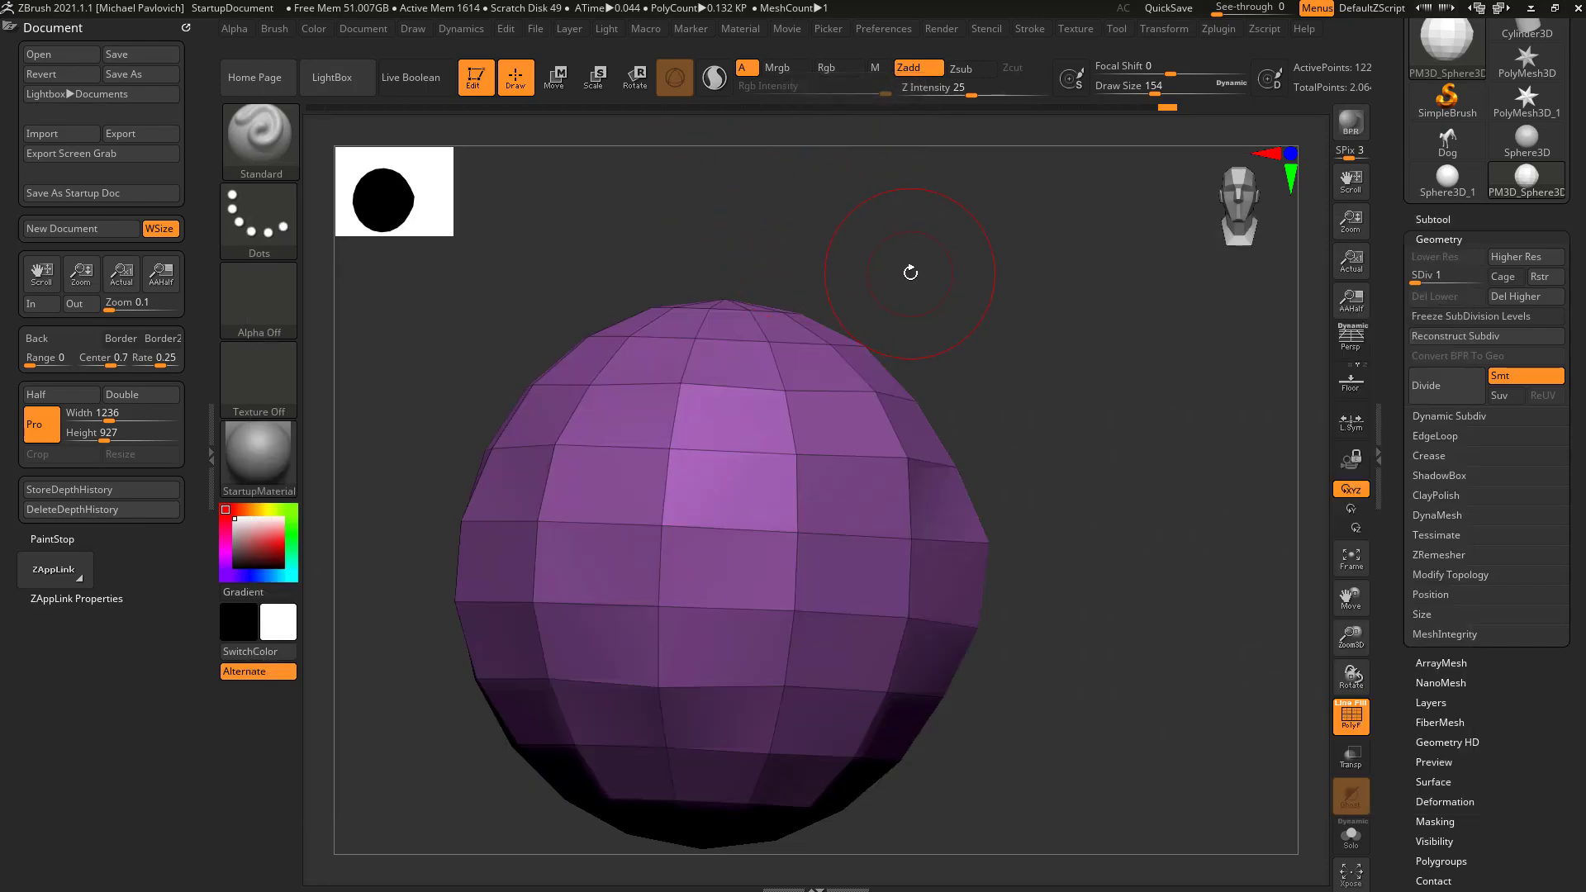
key("b")
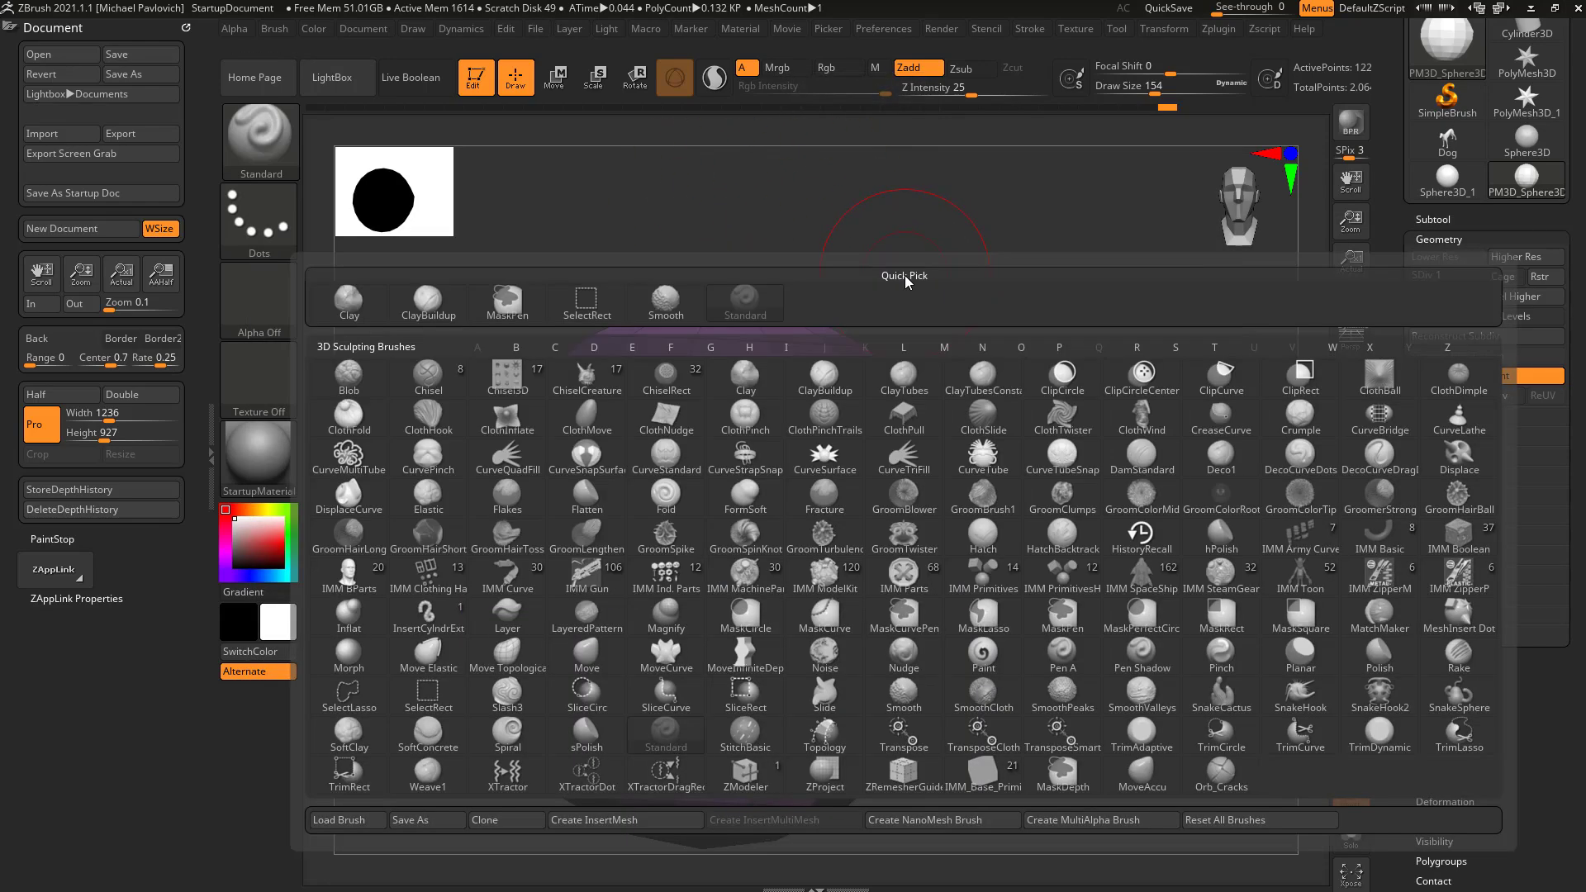
key("m")
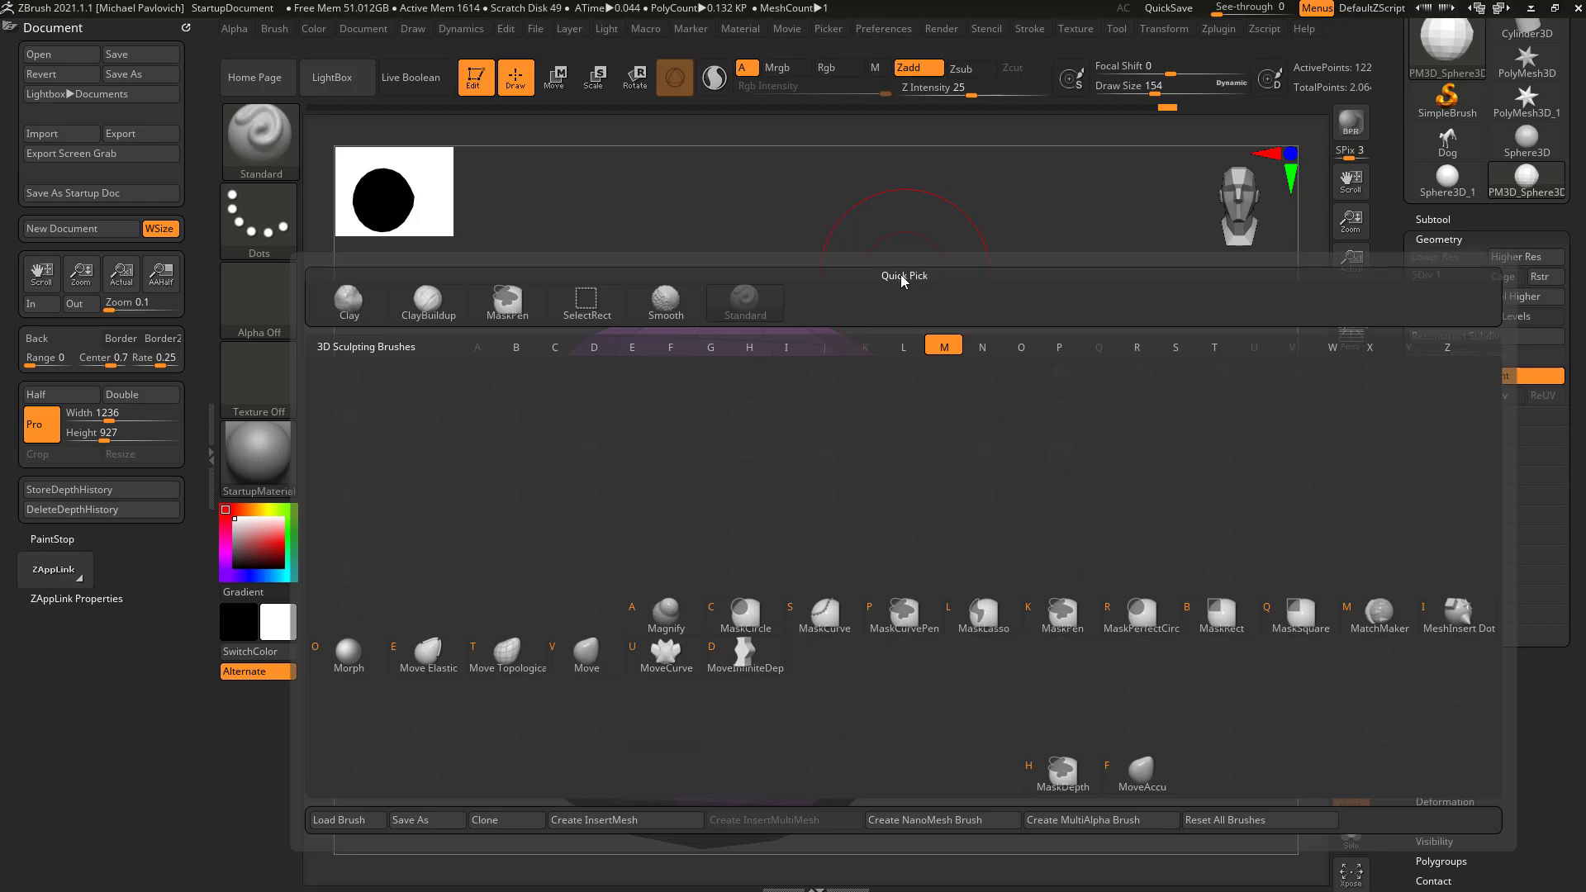
left_click(587, 659)
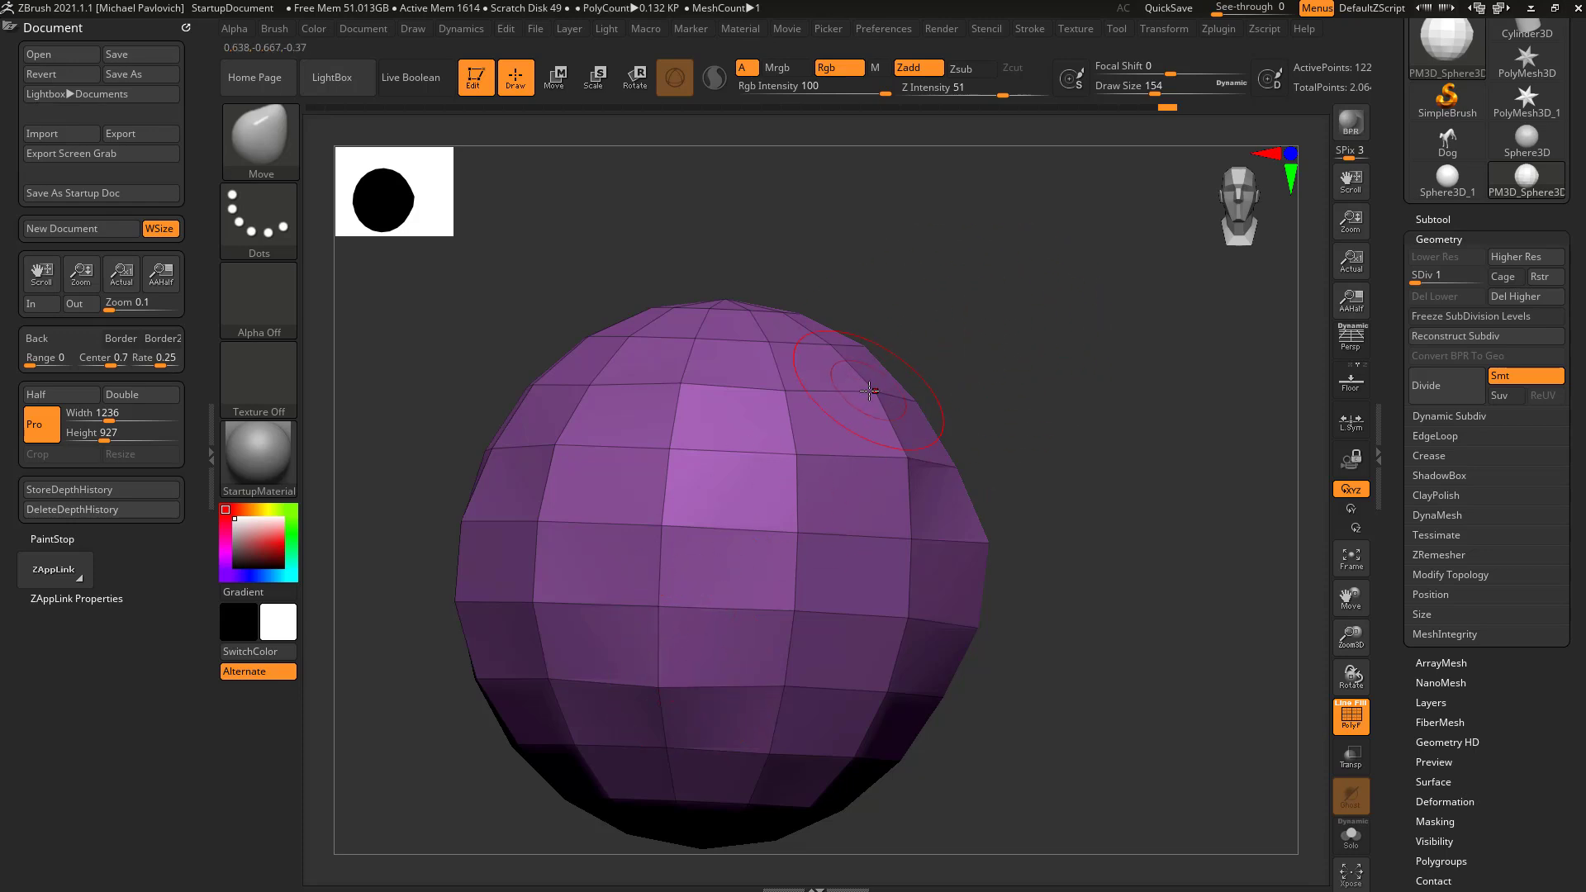
mouse_move(882, 387)
left_mouse_down()
mouse_move(974, 289)
mouse_move(1129, 196)
left_mouse_up()
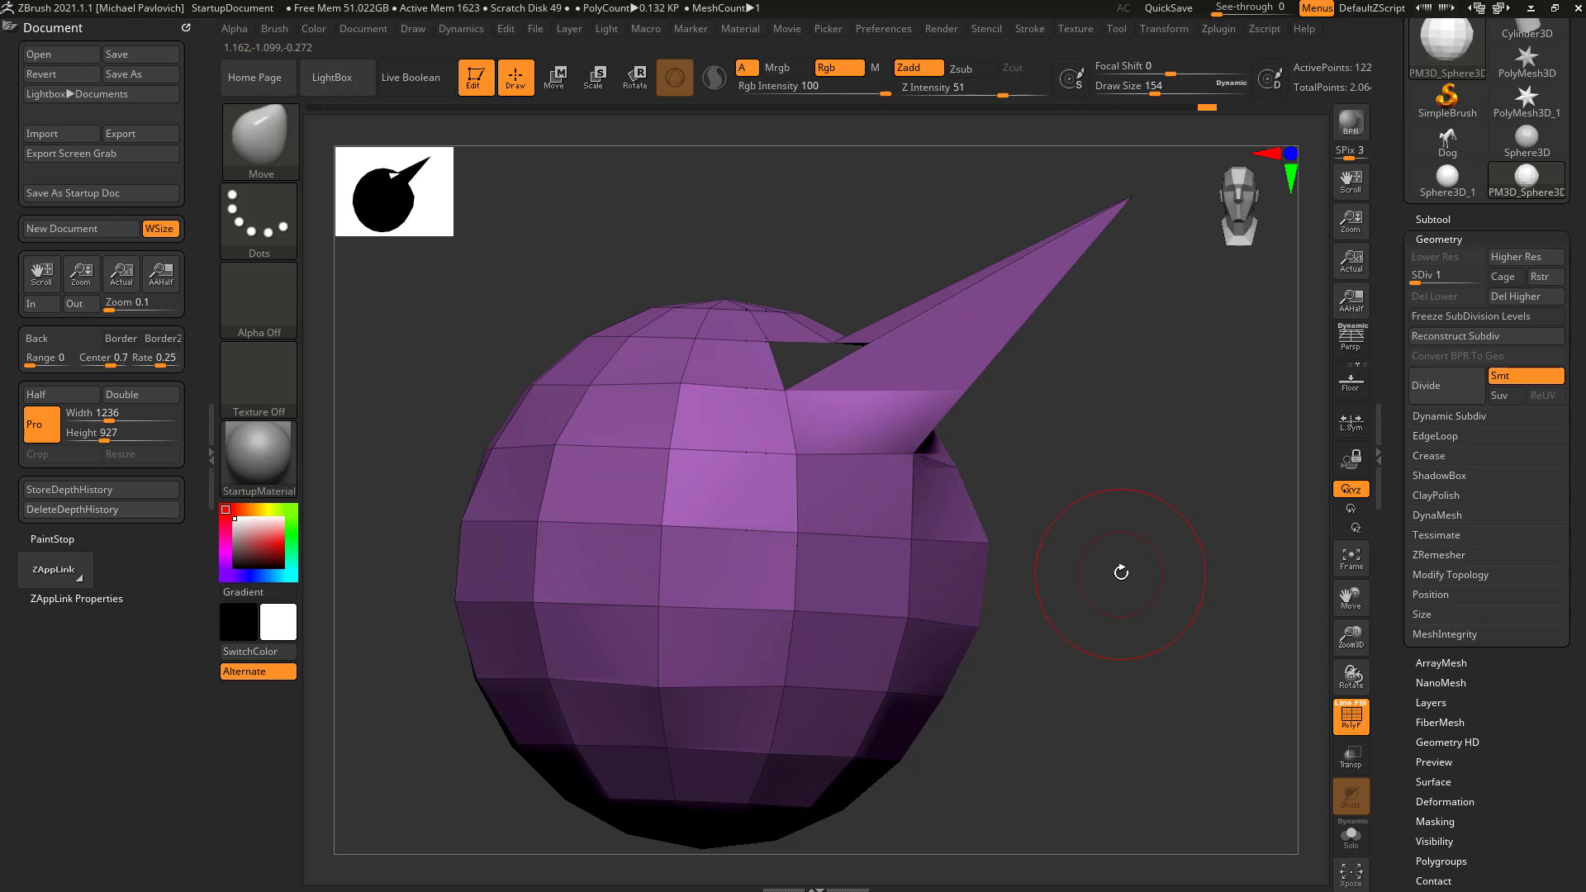
left_click_drag(1156, 291, 1119, 531)
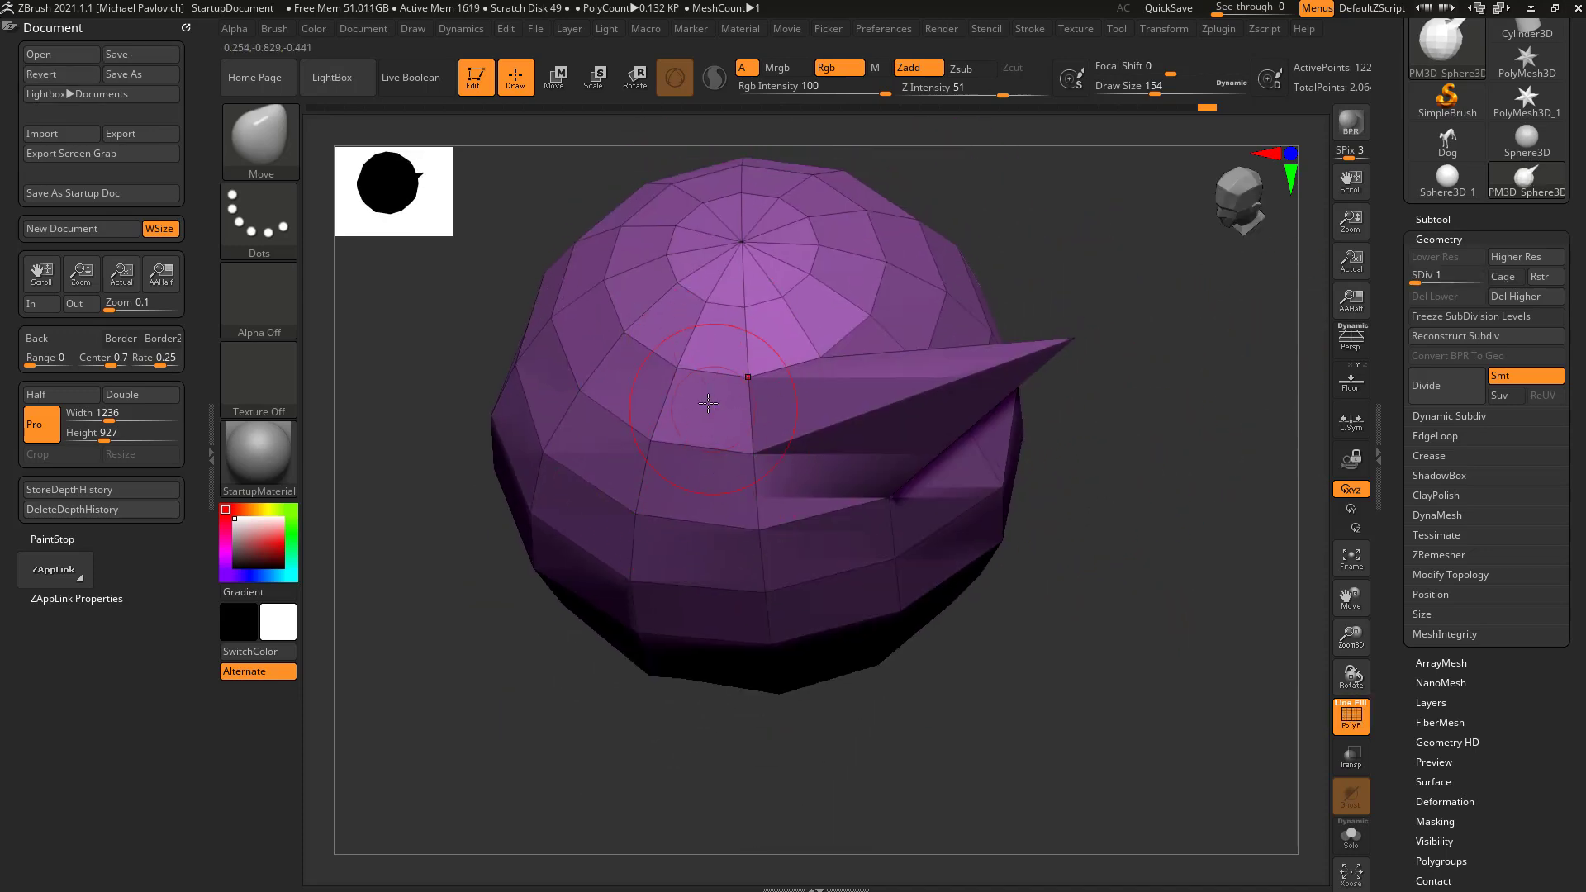
Pull the spike much longer, up and away from the level 1 sphere, with the Move brush.
left_click_drag(1139, 743, 1053, 669)
left_click_drag(813, 761, 953, 583)
mouse_move(832, 427)
left_mouse_down()
mouse_move(866, 355)
mouse_move(942, 305)
mouse_move(1000, 233)
left_mouse_up()
left_click_drag(1001, 499, 931, 563)
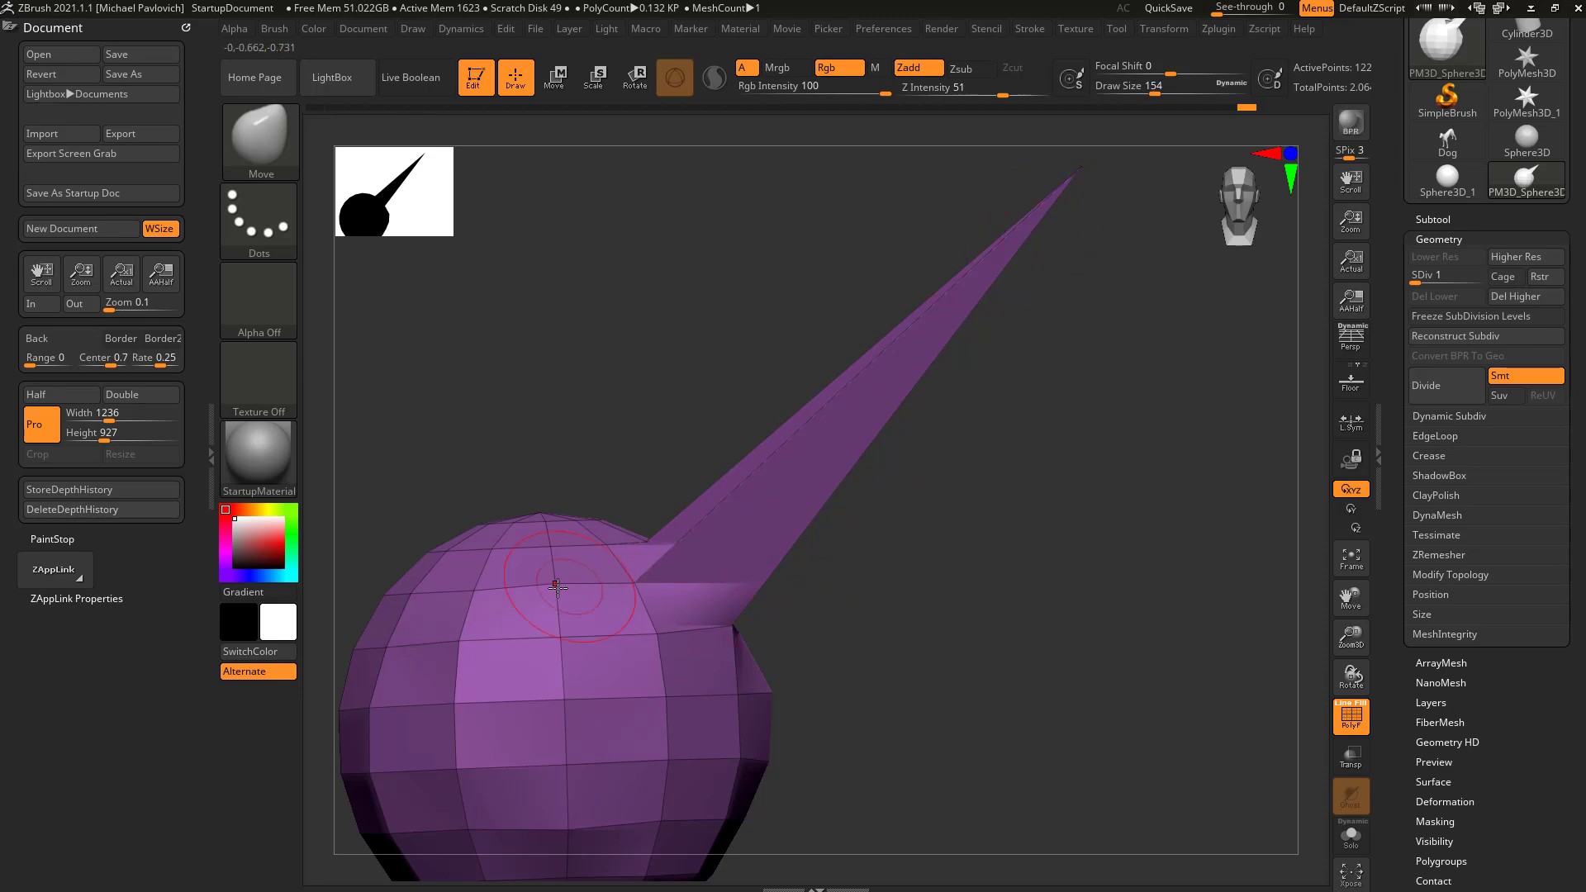
left_click_drag(913, 542, 1019, 578)
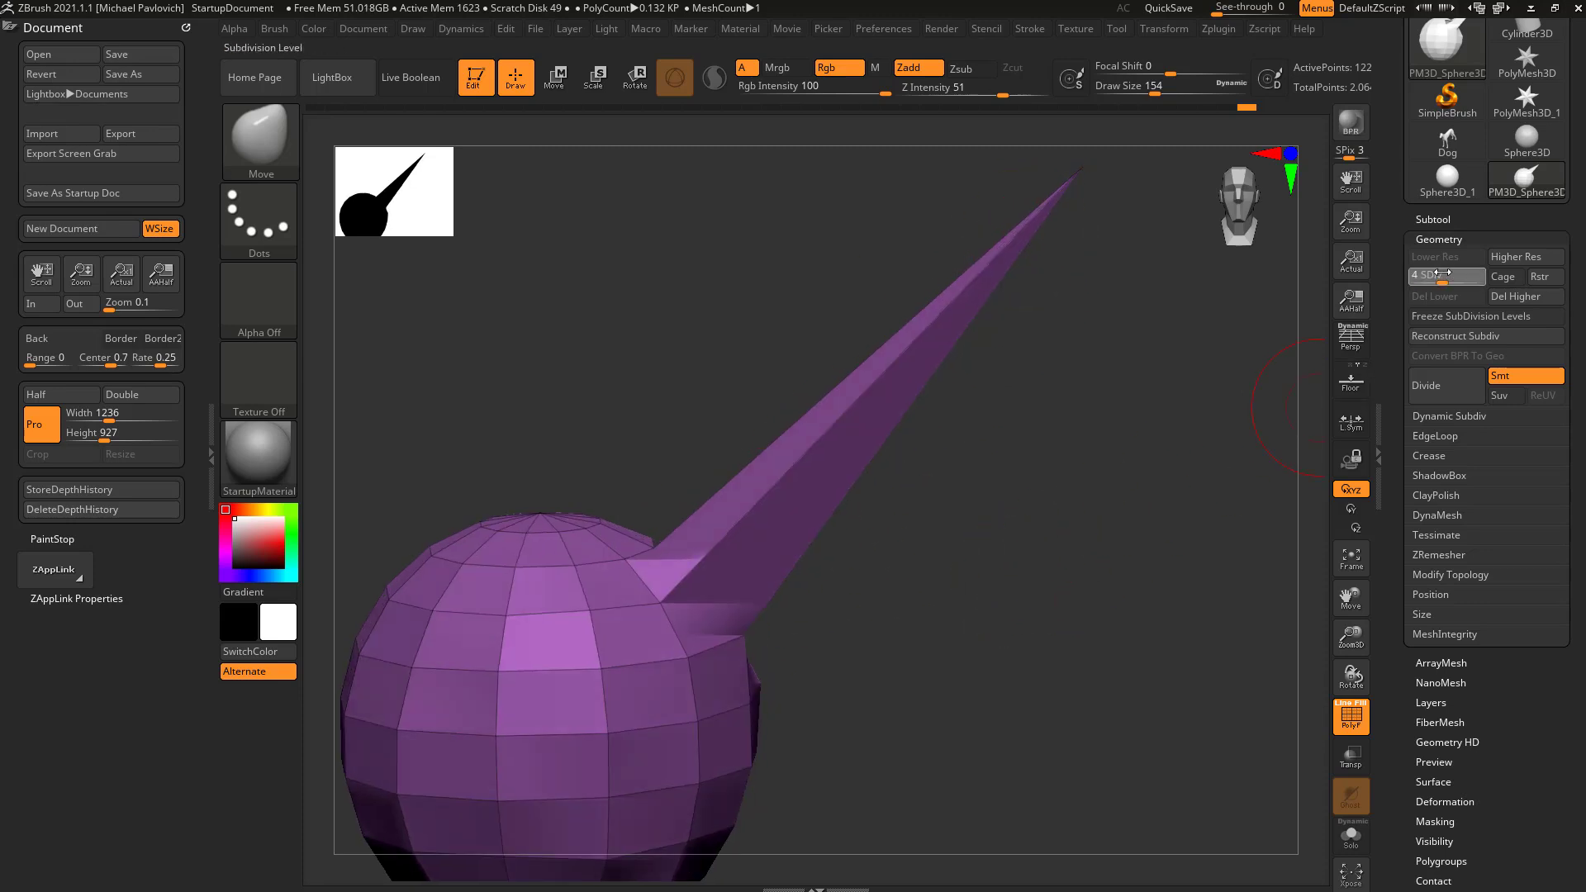
Return the sphere to subdivision level 8, examine the smoothed spike and turn off the polyframe display.
left_click_drag(1427, 281, 1457, 278)
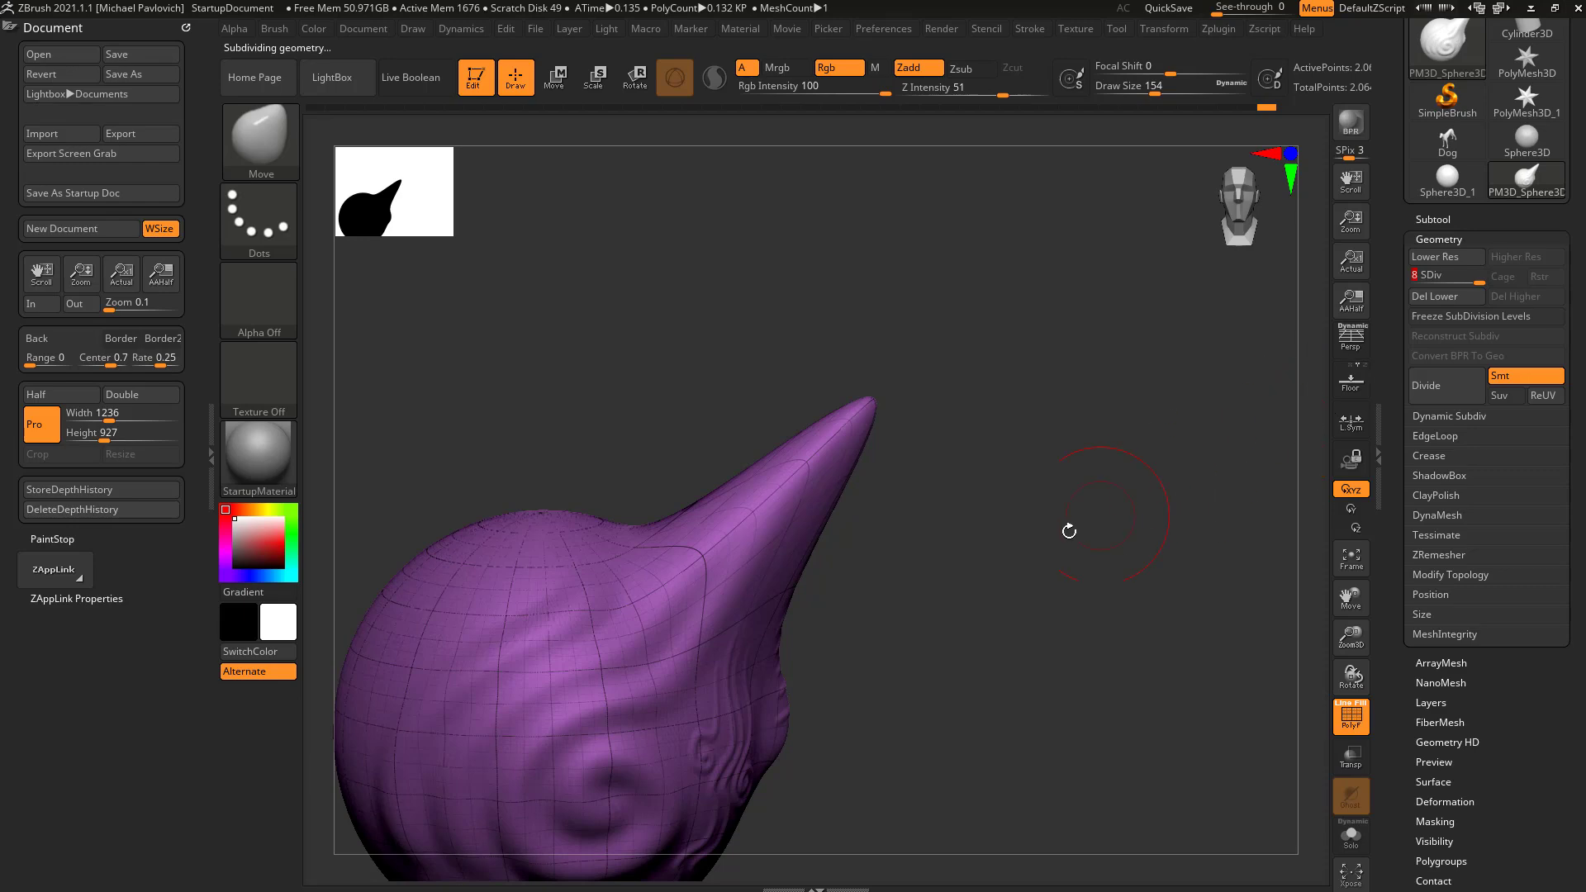
mouse_move(1126, 562)
left_mouse_down()
mouse_move(834, 595)
mouse_move(1037, 417)
mouse_move(983, 430)
mouse_move(1087, 562)
mouse_move(741, 535)
left_mouse_up()
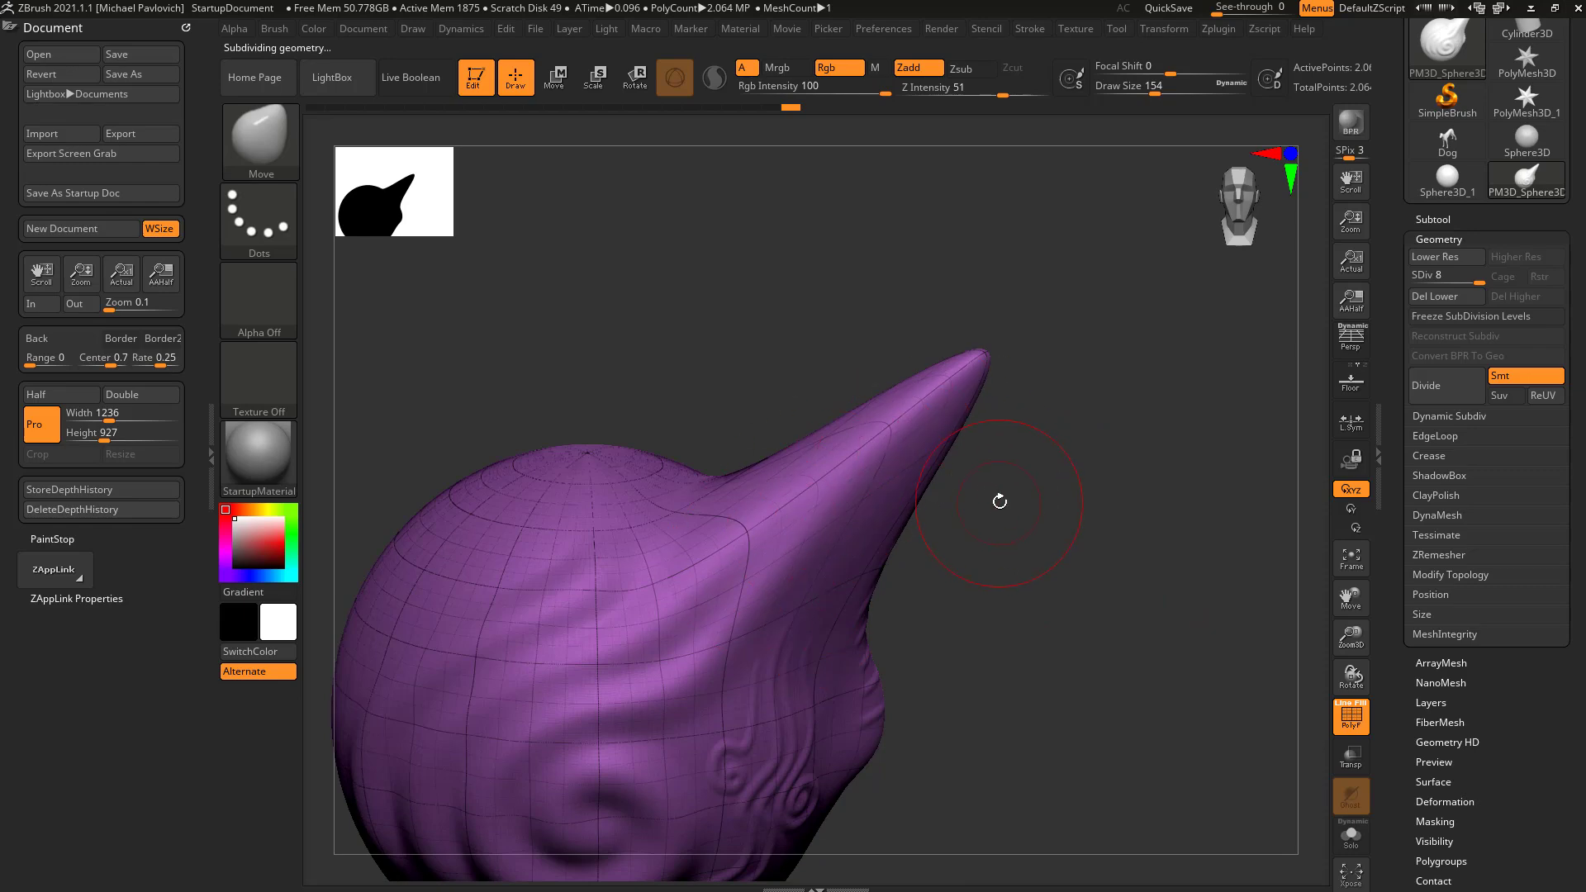
left_click_drag(1056, 467, 1155, 478)
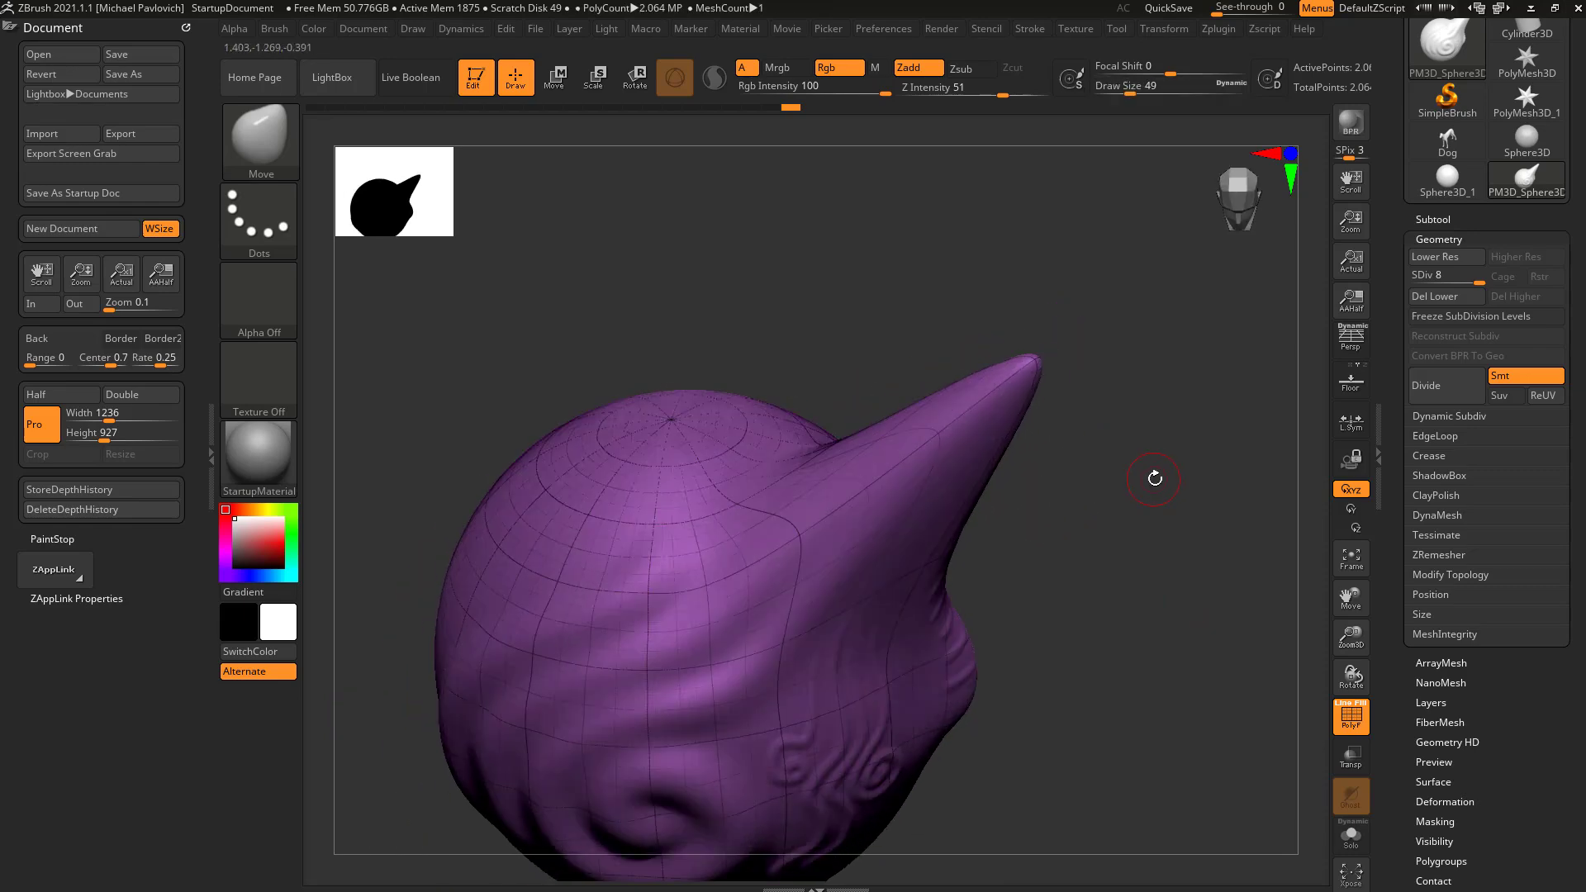
left_click(1351, 715)
mouse_move(1230, 665)
left_mouse_down()
mouse_move(1177, 646)
mouse_move(1121, 465)
left_mouse_up()
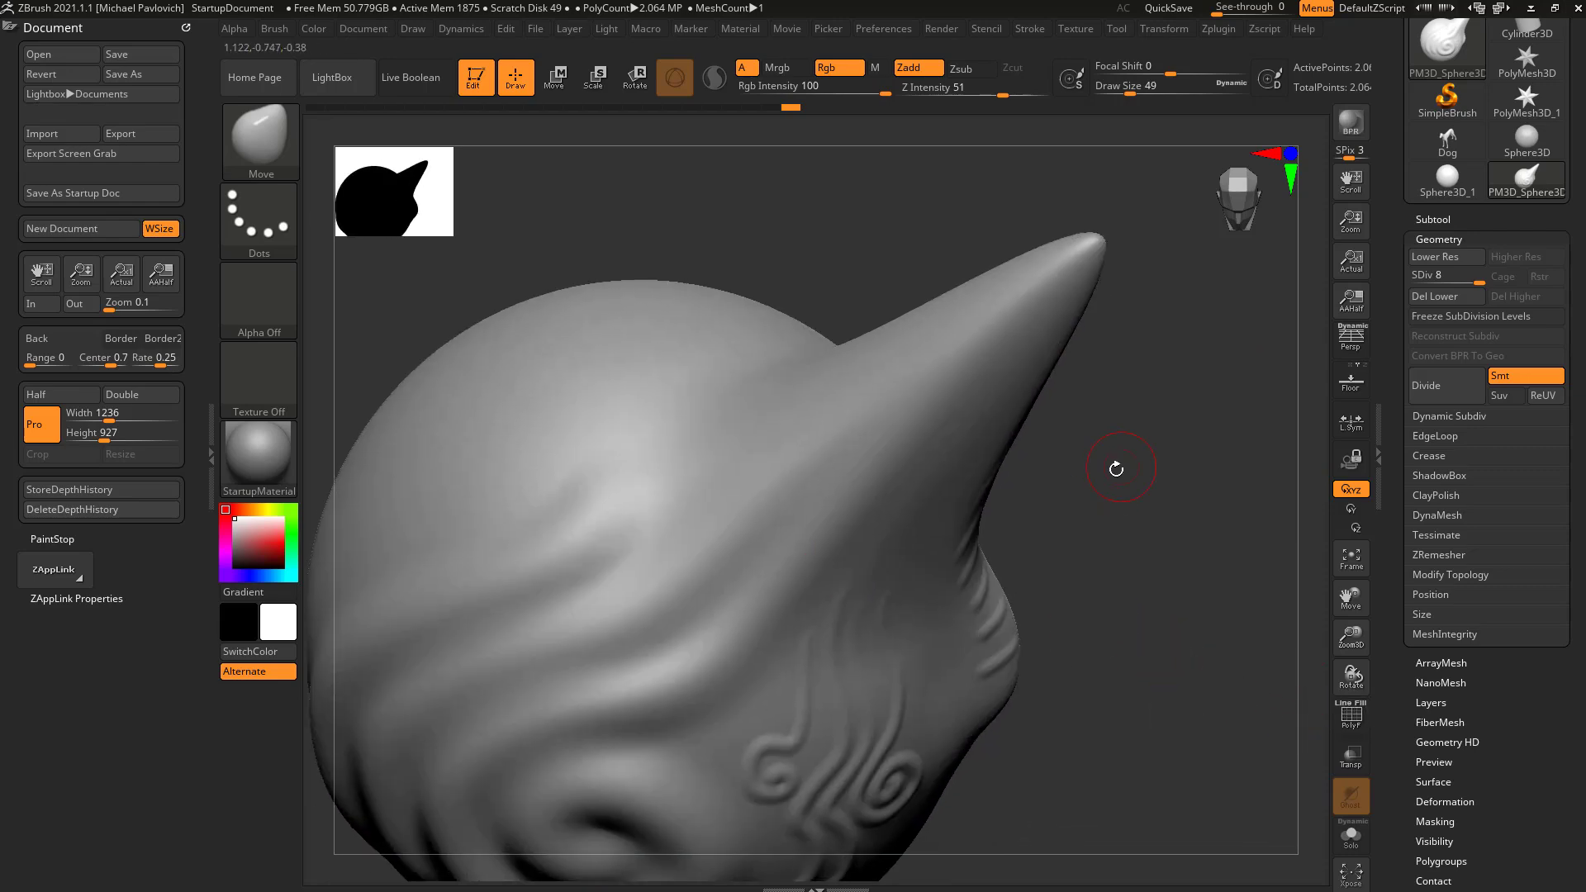
Switch to the Standard brush at draw size 17 and draw a zigzag ridge from the spike's base up to its tip.
left_click(259, 142)
key("m")
key("v")
key("b")
key("s")
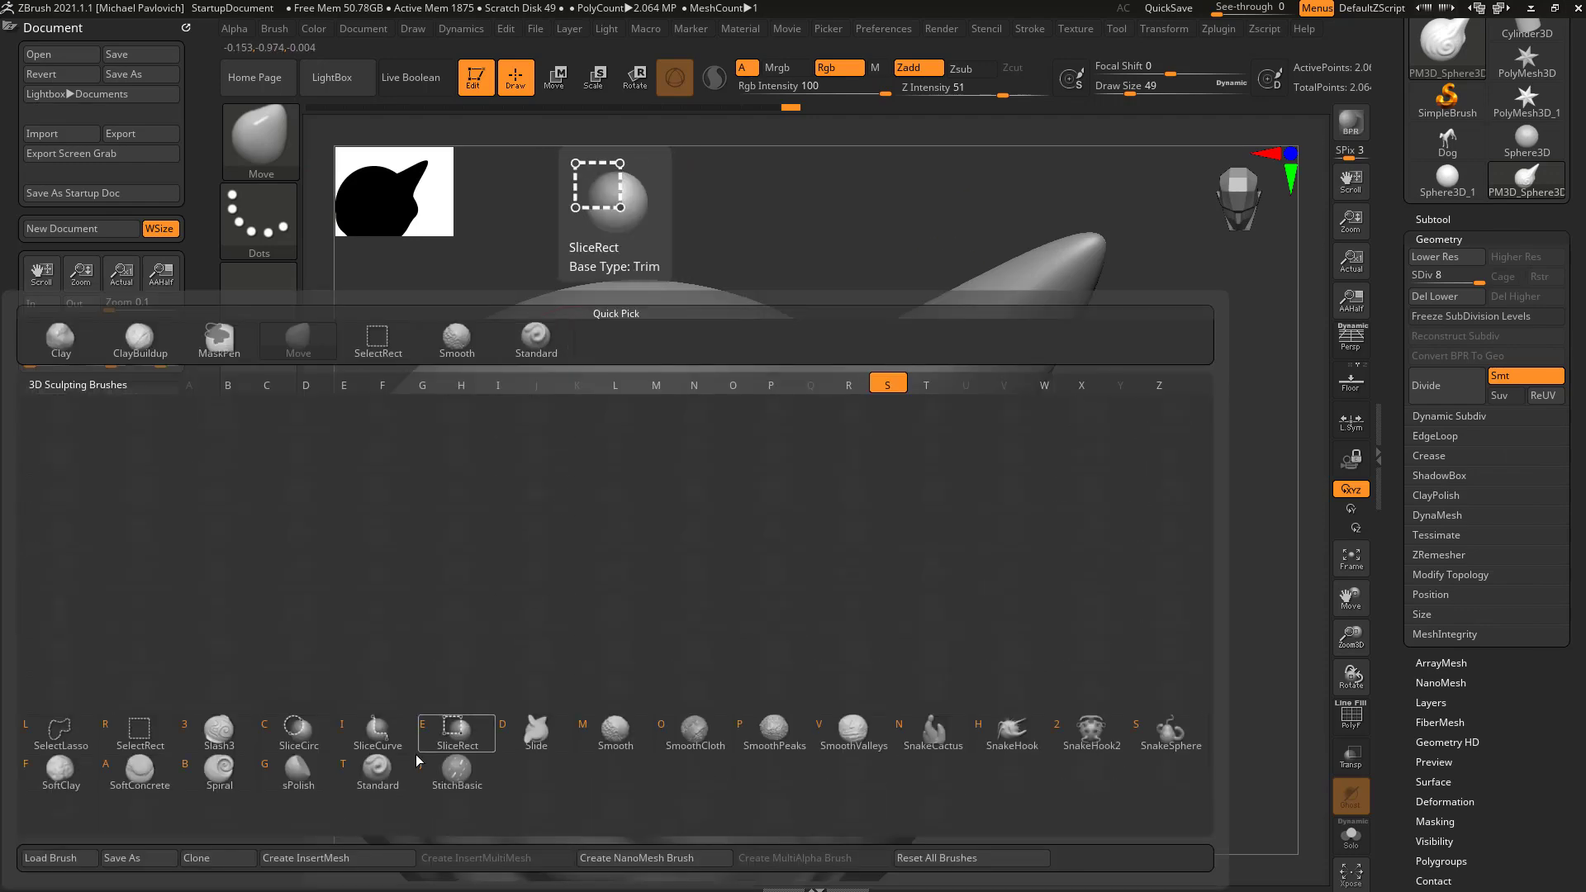
left_click(377, 768)
left_click_drag(665, 673, 716, 636)
left_click_drag(1129, 86, 1114, 91)
mouse_move(665, 681)
left_mouse_down()
mouse_move(714, 665)
mouse_move(663, 596)
mouse_move(661, 673)
mouse_move(606, 604)
mouse_move(700, 563)
mouse_move(785, 628)
mouse_move(758, 533)
mouse_move(843, 534)
mouse_move(884, 479)
mouse_move(859, 433)
mouse_move(991, 429)
mouse_move(1031, 303)
mouse_move(1095, 244)
left_mouse_up()
mouse_move(1184, 441)
left_mouse_down()
mouse_move(1172, 414)
mouse_move(1160, 487)
left_mouse_up()
left_click_drag(1186, 345, 1067, 460, "alt")
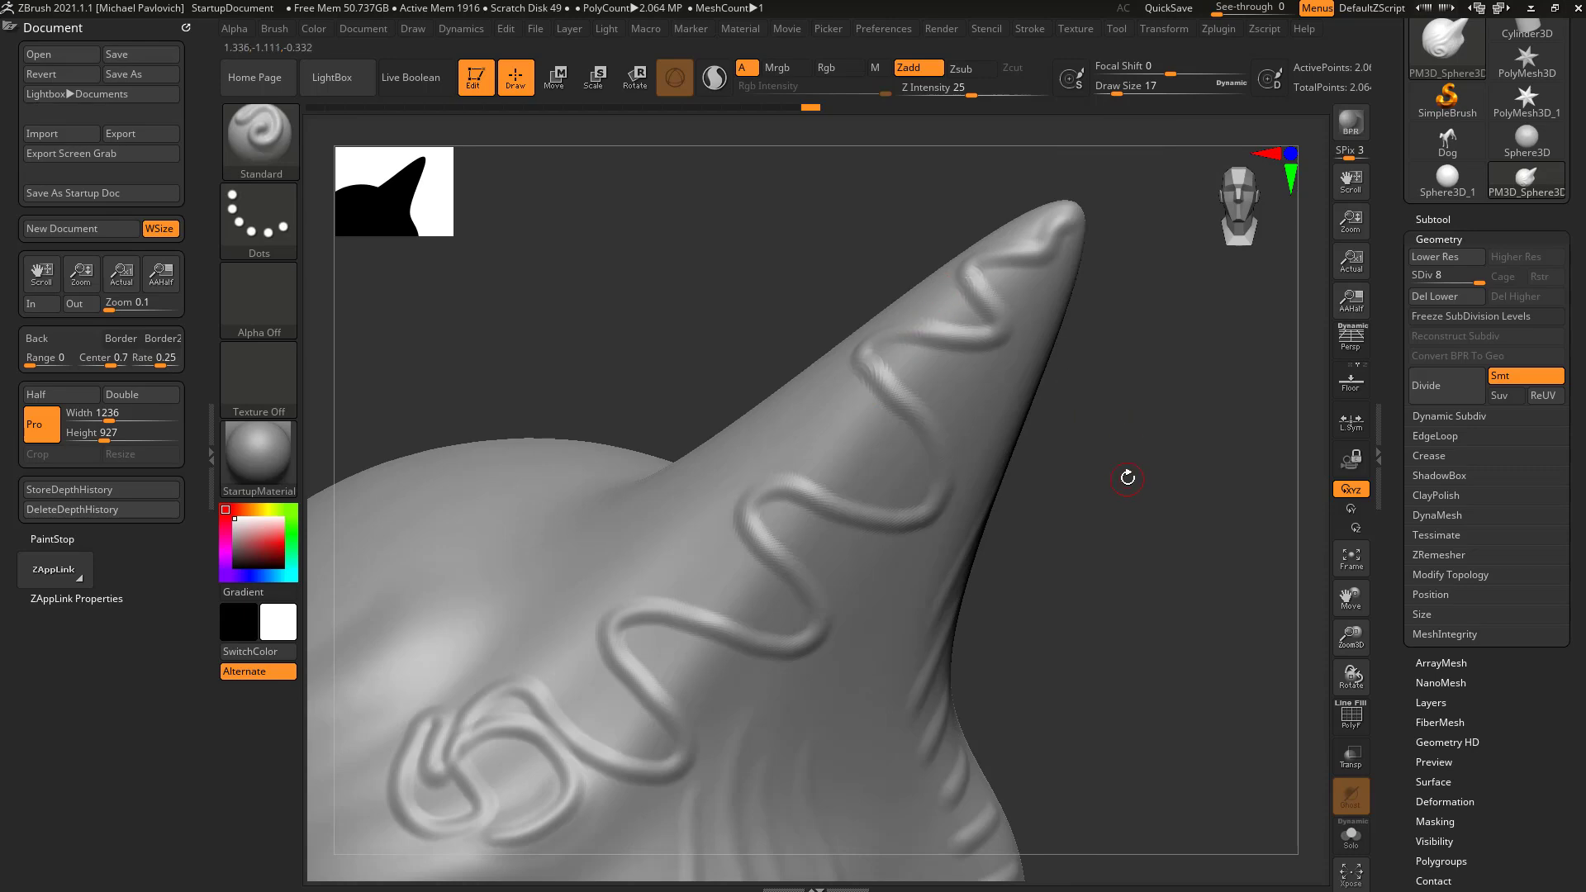
Undo the zigzag ridge drawn along the spike.
left_click_drag(1144, 493, 1030, 428, "alt")
key("ctrl+z")
mouse_move(923, 610)
left_mouse_down("alt")
mouse_move(1040, 431)
mouse_move(1033, 465)
left_mouse_up("alt")
right_click_drag(1029, 470, 1030, 470)
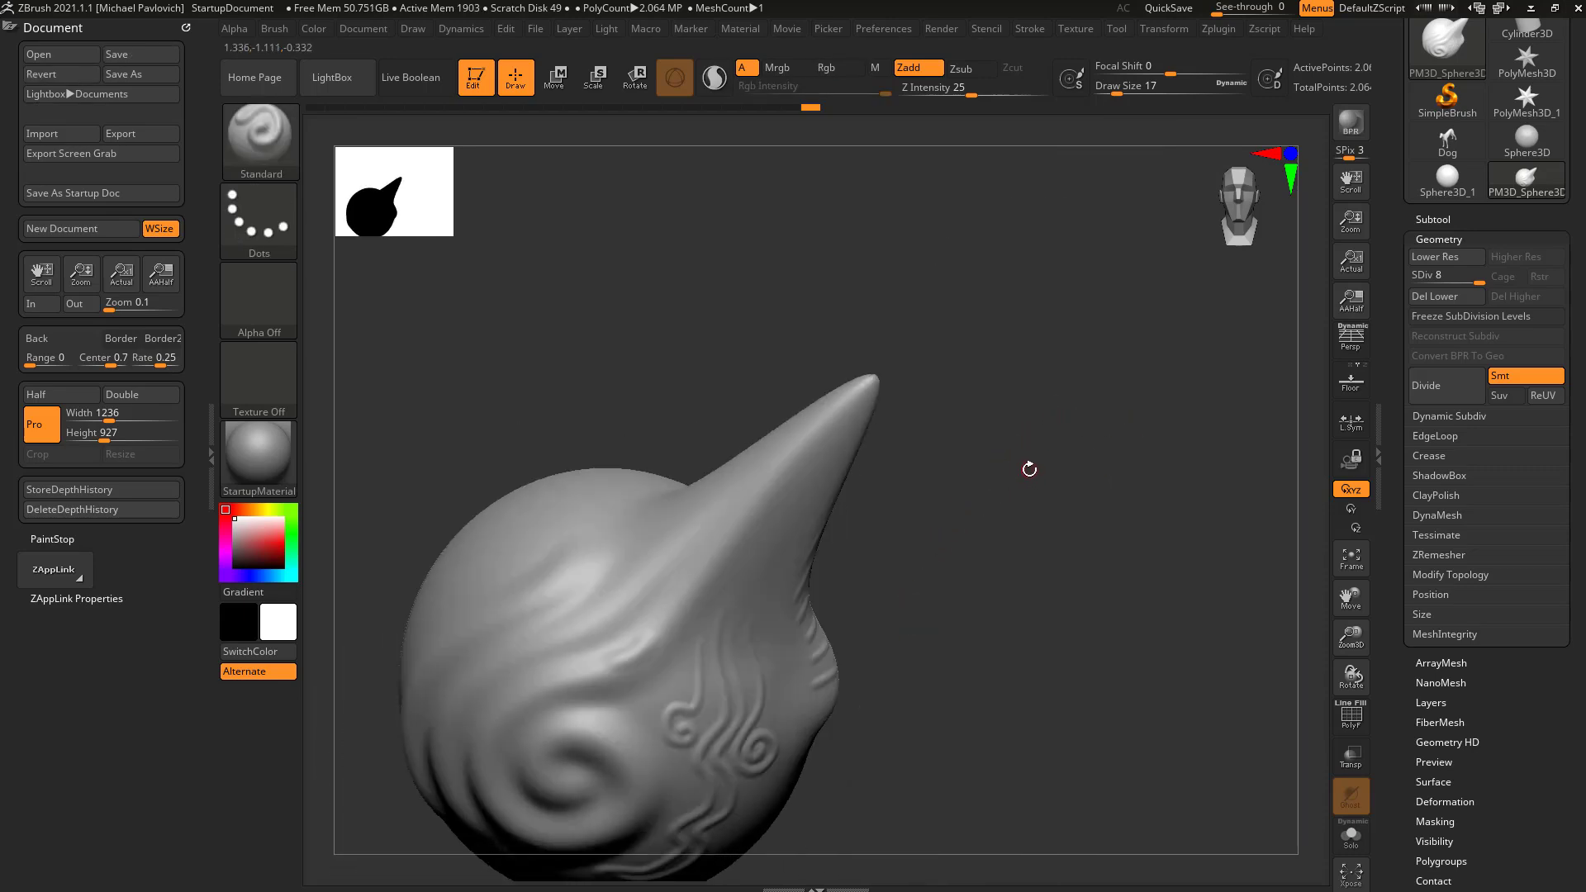
Switch to the Move brush at draw size 400 and stretch the spike farther outward at level 8.
key("b")
key("m")
key("v")
key("s")
mouse_move(925, 439)
left_mouse_down()
mouse_move(966, 439)
mouse_move(997, 402)
mouse_move(1024, 403)
left_mouse_up()
key("s")
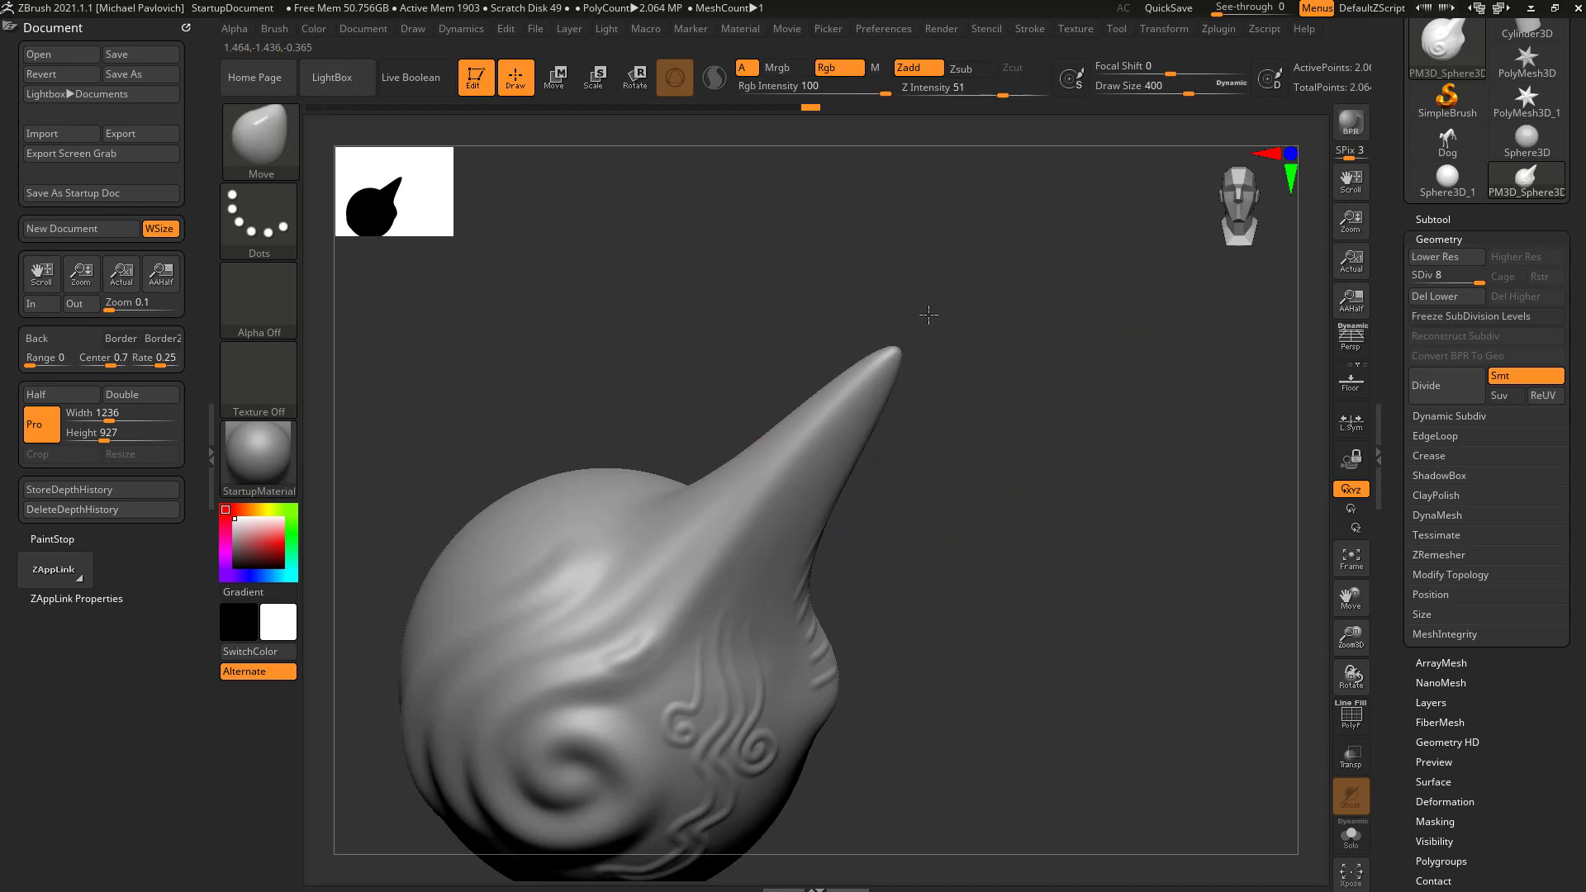
left_click_drag(1051, 337, 956, 420)
left_click_drag(860, 426, 963, 295)
Pull the end of the spike out into a long thin horn, and reduce the draw size to 80.
key("s")
mouse_move(969, 311)
left_mouse_down()
mouse_move(956, 312)
mouse_move(1017, 215)
mouse_move(1072, 156)
left_mouse_up()
mouse_move(1033, 522)
left_mouse_down("alt")
mouse_move(1030, 482)
mouse_move(1045, 505)
left_mouse_up("alt")
key("s")
left_click_drag(1047, 505, 1032, 505)
left_click(1025, 506)
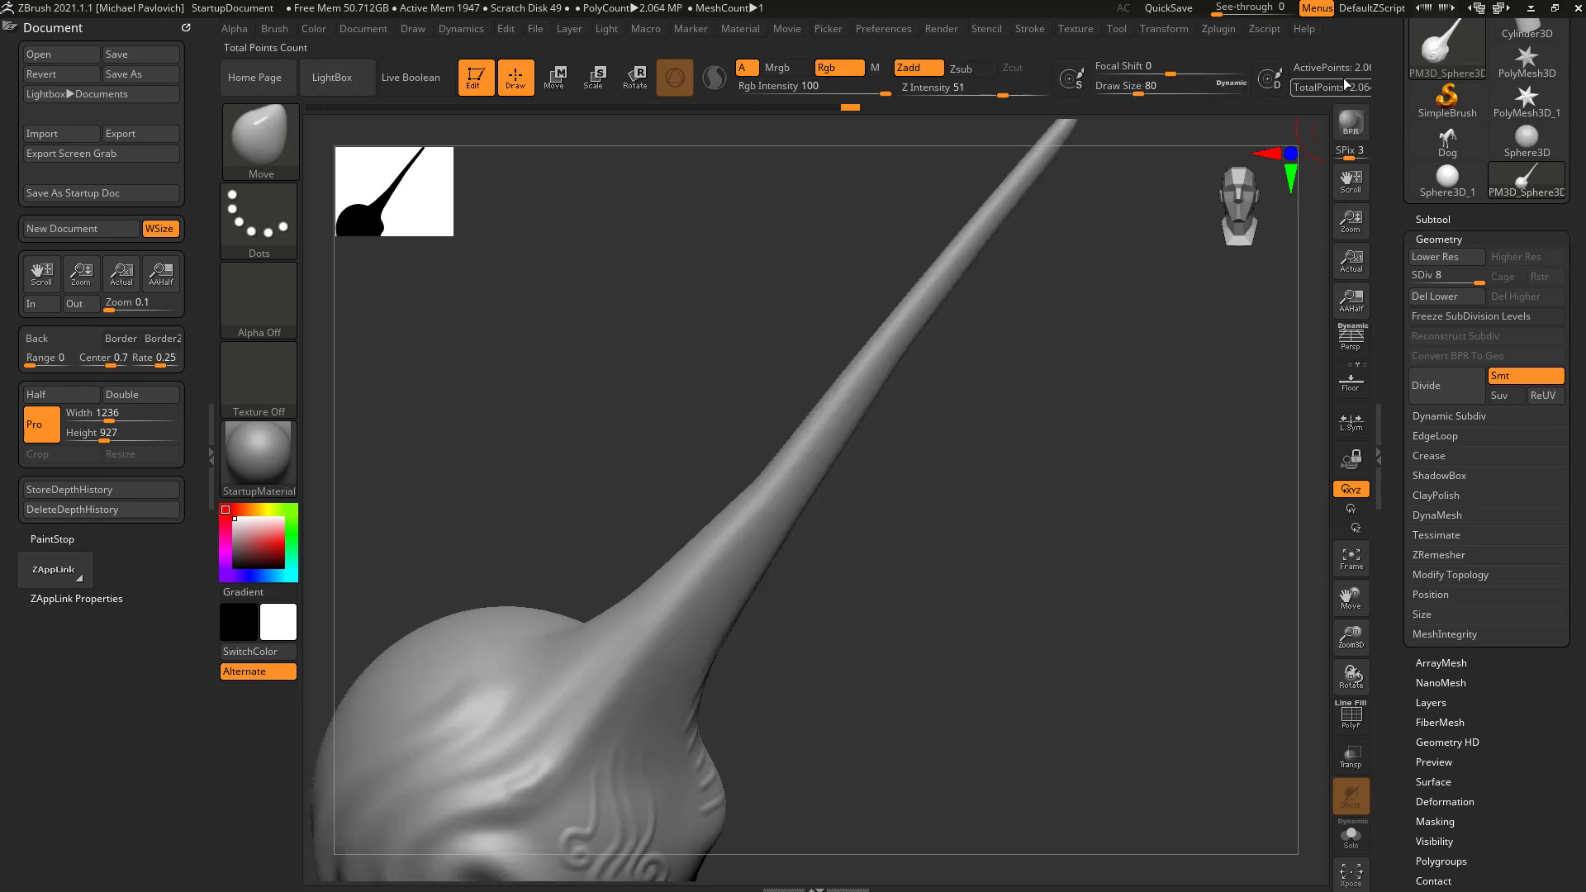
Show the polyframe to examine how the polygons stretch along the horn, and hide it again.
mouse_move(1008, 428)
left_mouse_down()
mouse_move(996, 504)
mouse_move(830, 566)
left_mouse_up()
key("s")
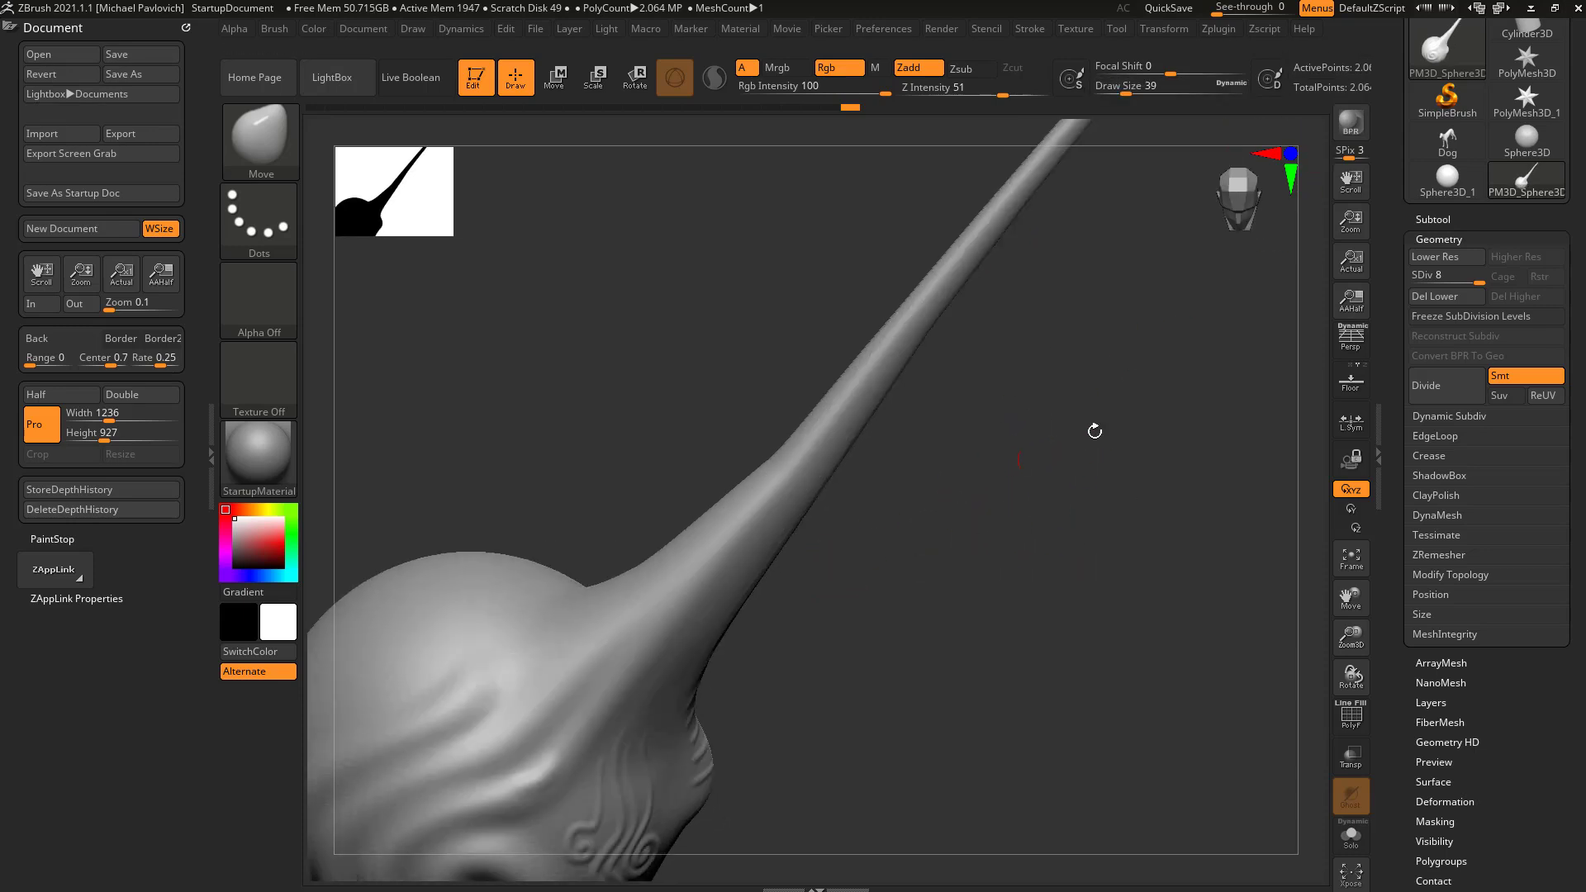
left_click(1350, 717)
left_click_drag(1272, 661, 811, 609)
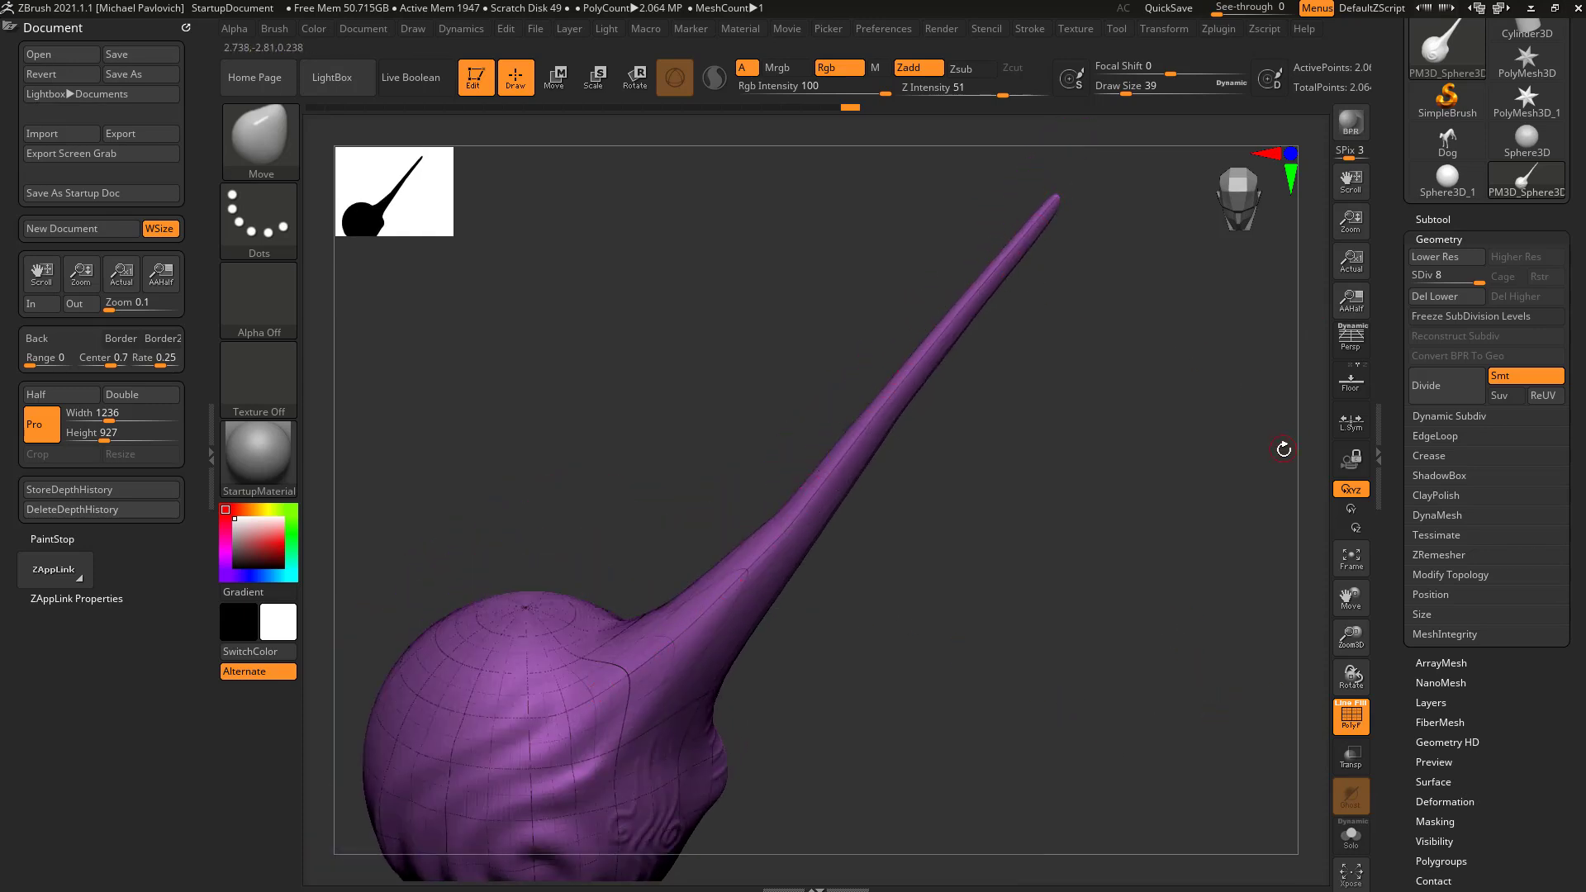
left_click(1347, 709)
Switch to the Standard brush at draw size 25 and draw three small rings on the sphere beside the horn's base.
left_click_drag(1147, 694, 1045, 482, "alt")
key("s")
left_click_drag(597, 648, 588, 649)
key("b")
key("s")
key("t")
key("s")
mouse_move(617, 650)
left_mouse_down()
mouse_move(588, 624)
mouse_move(628, 633)
left_mouse_up()
mouse_move(520, 657)
left_mouse_down()
mouse_move(537, 692)
mouse_move(516, 665)
left_mouse_up()
mouse_move(446, 671)
left_mouse_down()
mouse_move(432, 683)
mouse_move(453, 673)
left_mouse_up()
left_click_drag(874, 567, 859, 641)
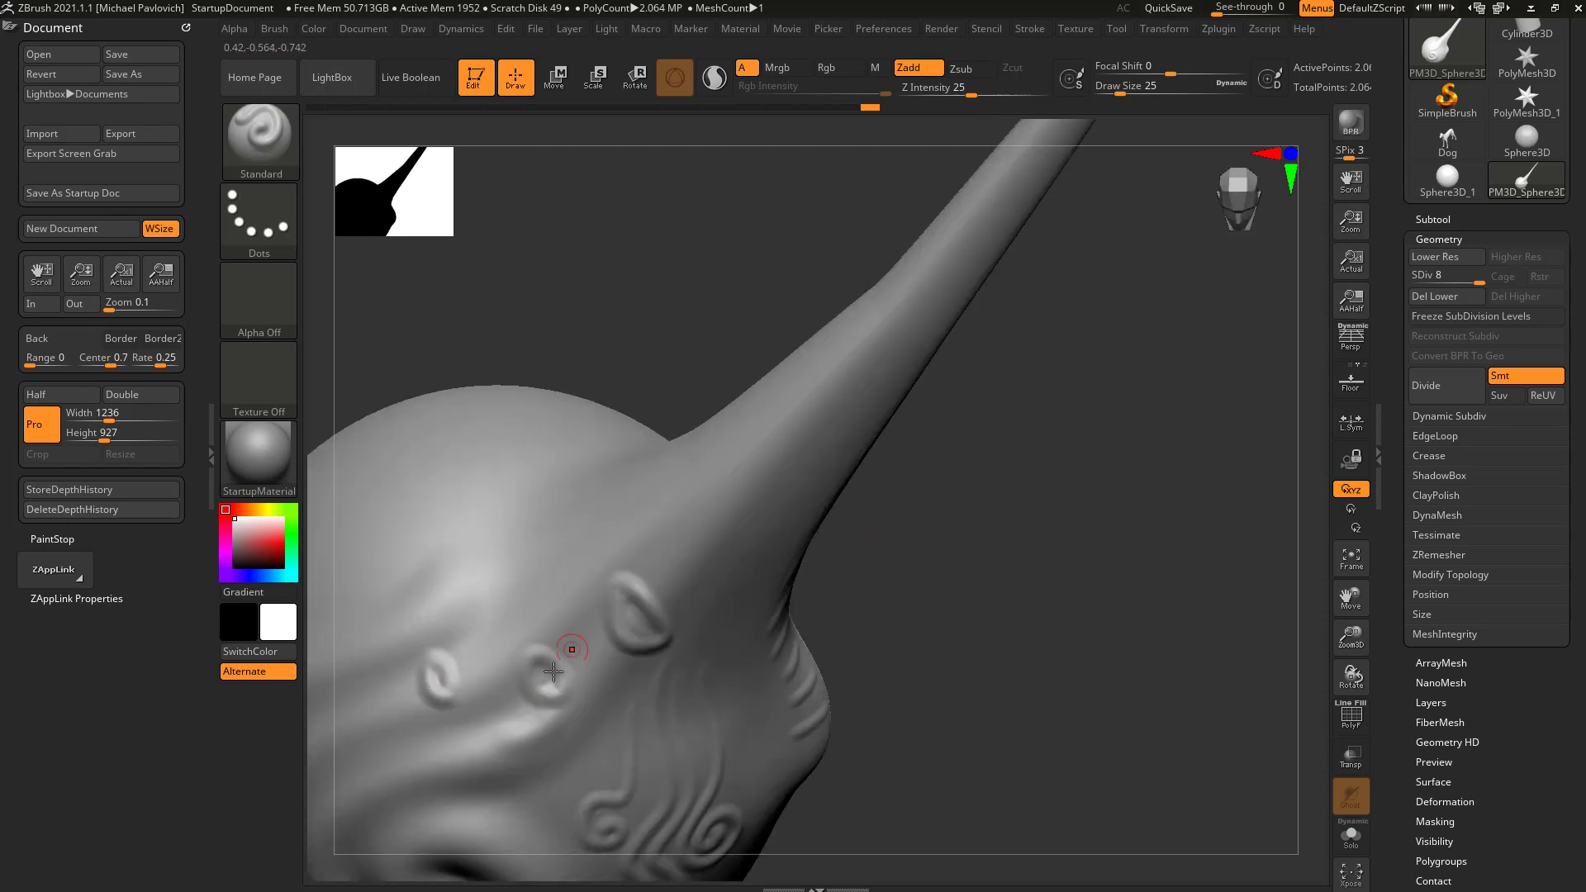
Draw a row of small rings along the horn from its base toward the tip.
left_click_drag(895, 543, 849, 661, "alt")
left_click_drag(568, 694, 570, 717)
mouse_move(647, 640)
left_mouse_down()
mouse_move(654, 621)
mouse_move(651, 643)
left_mouse_up()
mouse_move(722, 528)
left_mouse_down()
mouse_move(712, 541)
mouse_move(730, 527)
left_mouse_up()
mouse_move(896, 477)
left_mouse_down("alt")
mouse_move(826, 566)
mouse_move(826, 628)
left_mouse_up("alt")
mouse_move(708, 529)
left_mouse_down()
mouse_move(735, 514)
mouse_move(712, 541)
left_mouse_up()
mouse_move(803, 424)
left_mouse_down()
mouse_move(820, 415)
mouse_move(805, 422)
left_mouse_up()
mouse_move(941, 459)
left_mouse_down("alt")
mouse_move(899, 499)
mouse_move(896, 561)
left_mouse_up("alt")
mouse_move(859, 423)
left_mouse_down()
mouse_move(833, 410)
mouse_move(859, 388)
left_mouse_up()
mouse_move(1079, 520)
left_mouse_down()
mouse_move(1132, 467)
mouse_move(1062, 492)
left_mouse_up()
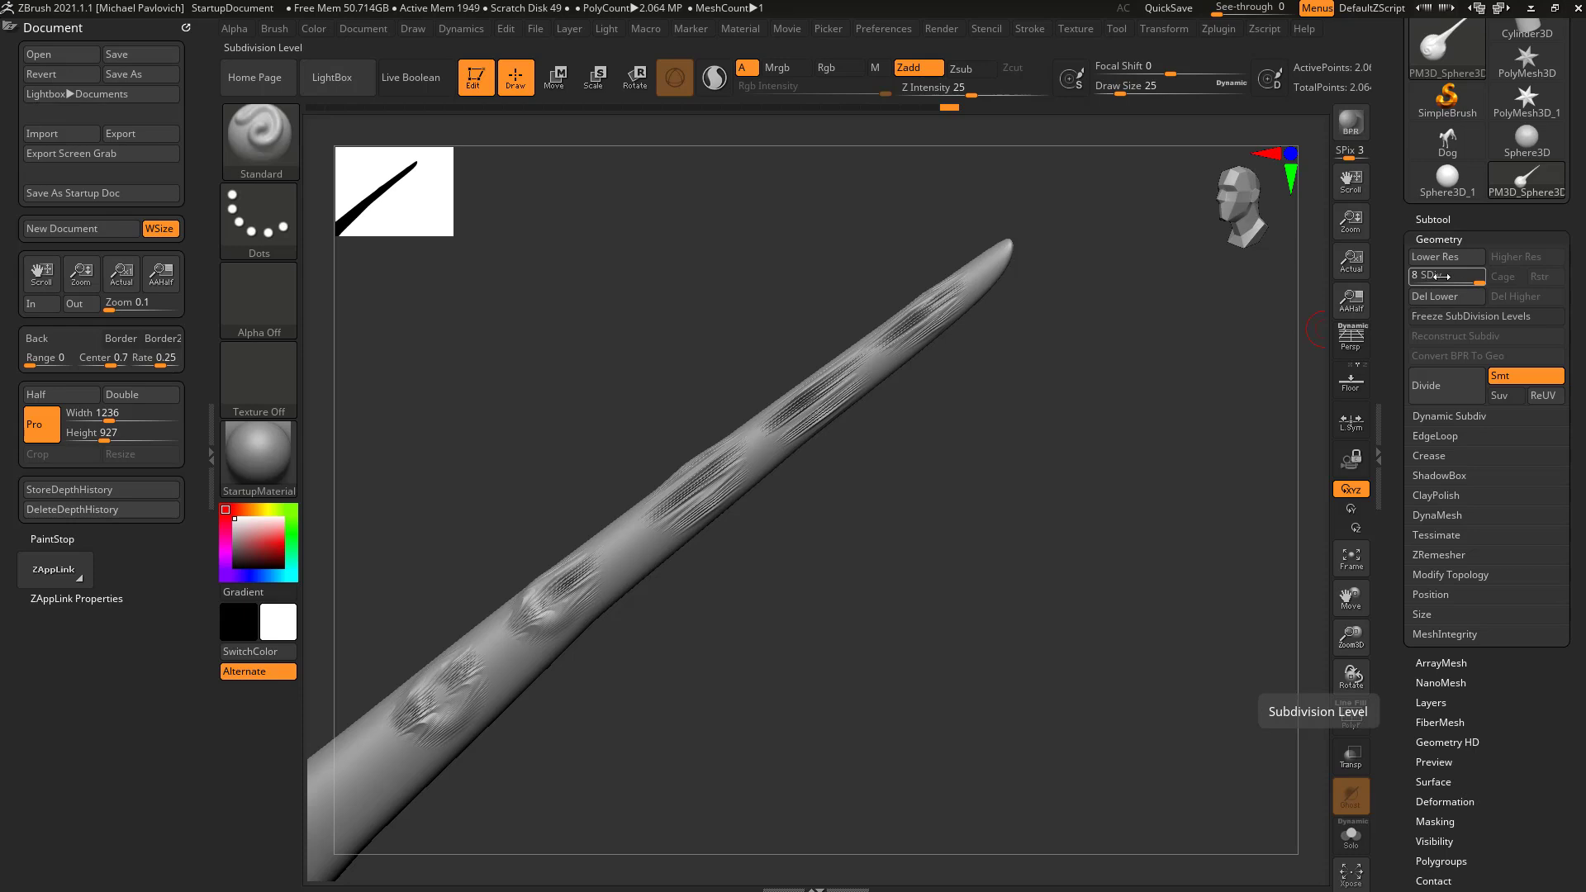
Compare the rings on the sphere with those on the stretched horn, viewing the whole form.
mouse_move(1037, 518)
left_mouse_down()
mouse_move(1119, 506)
mouse_move(803, 506)
left_mouse_up()
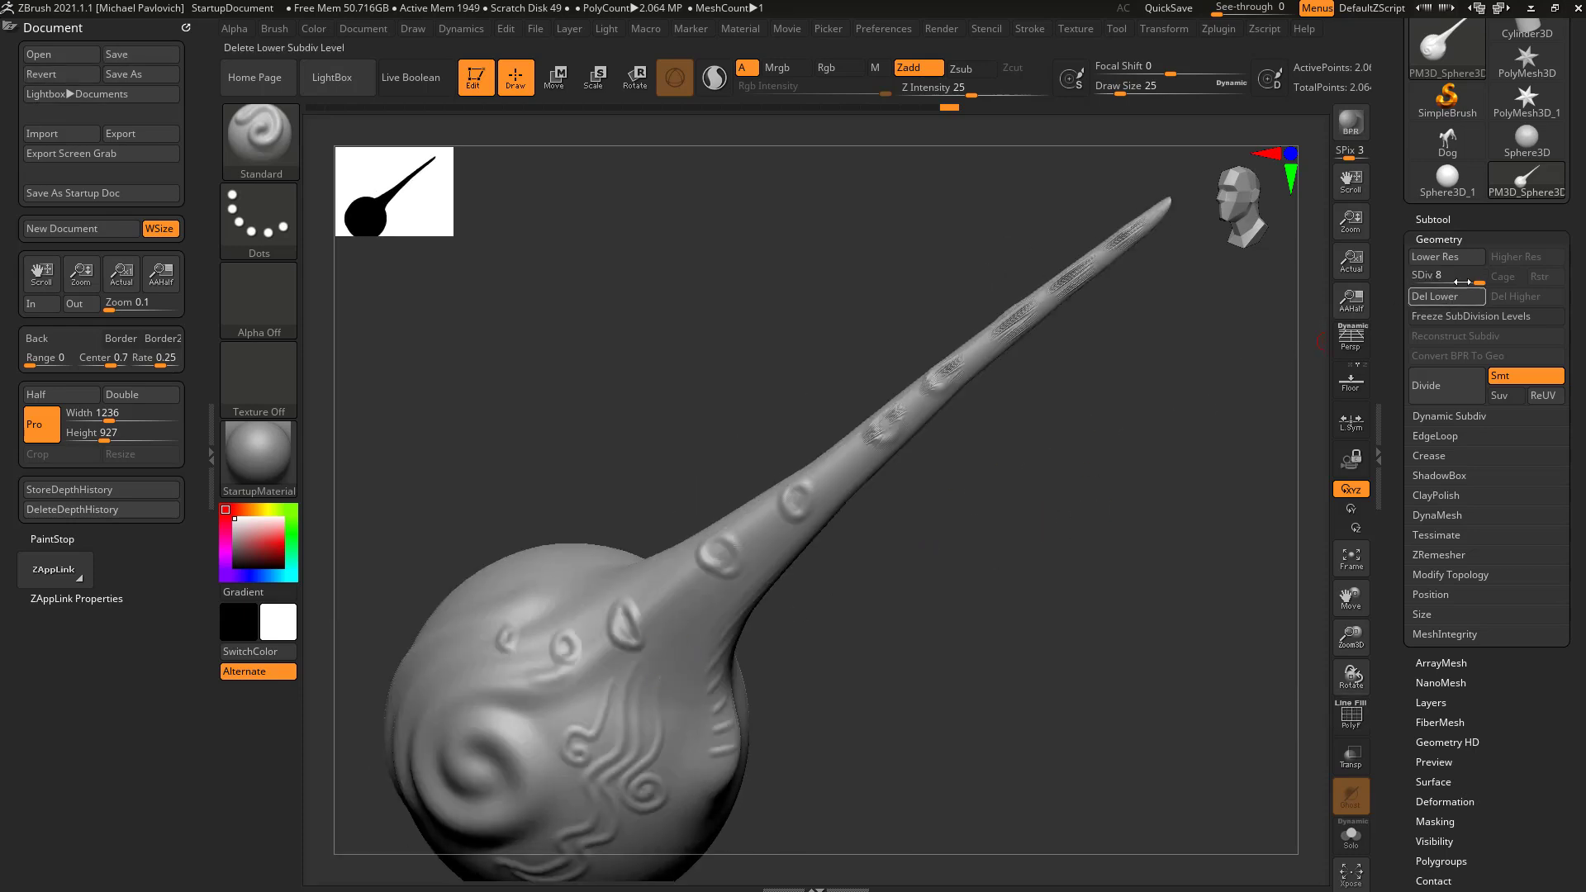
left_click_drag(1095, 525, 1082, 488)
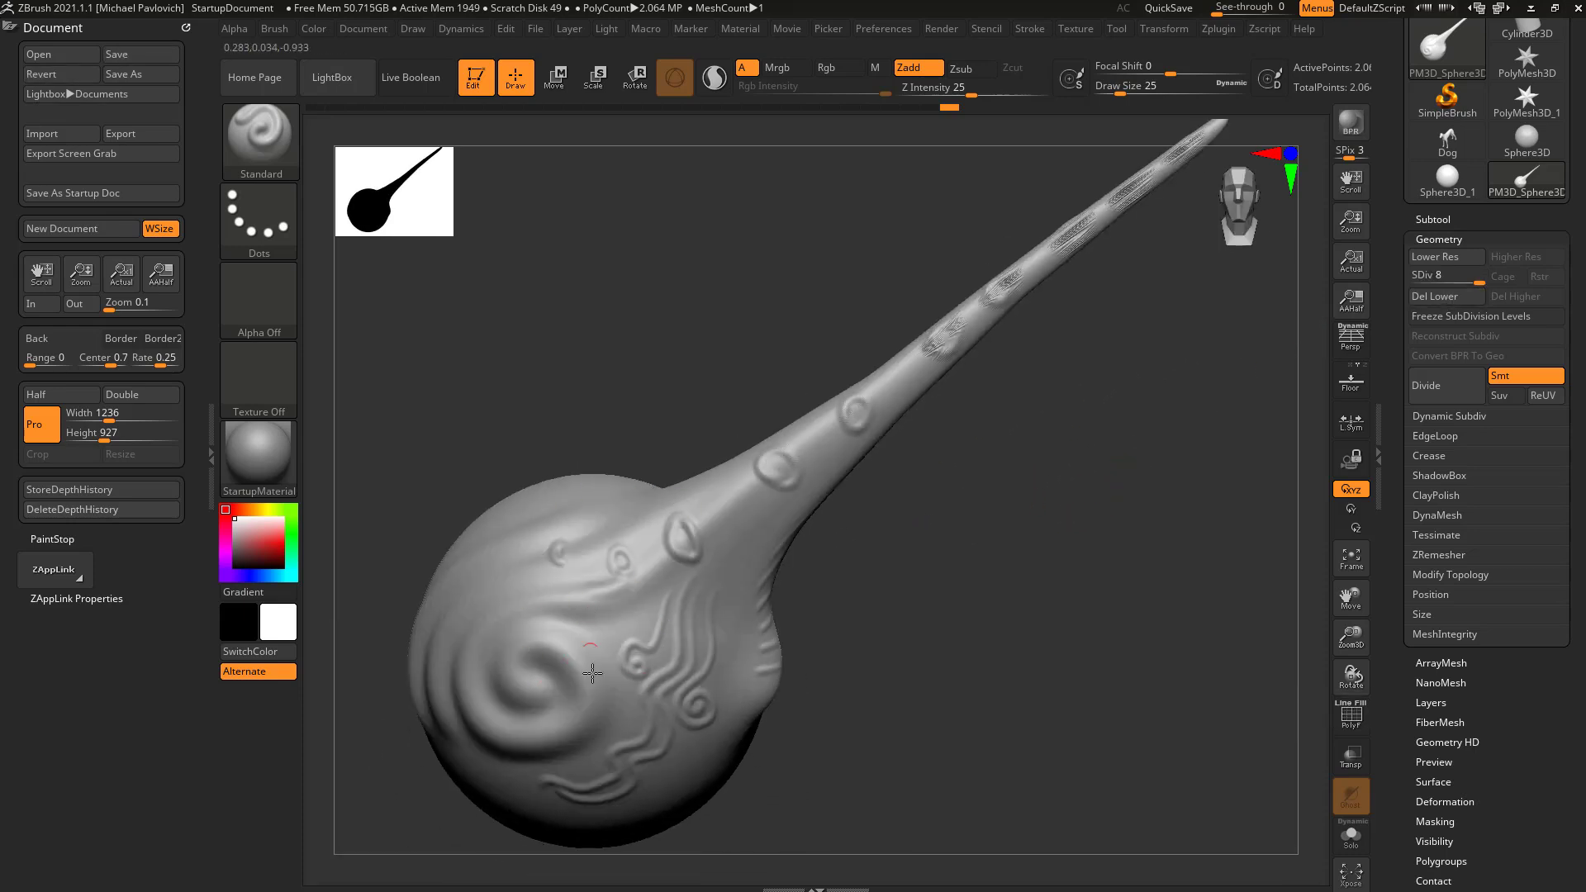
left_click_drag(991, 555, 844, 665, "alt")
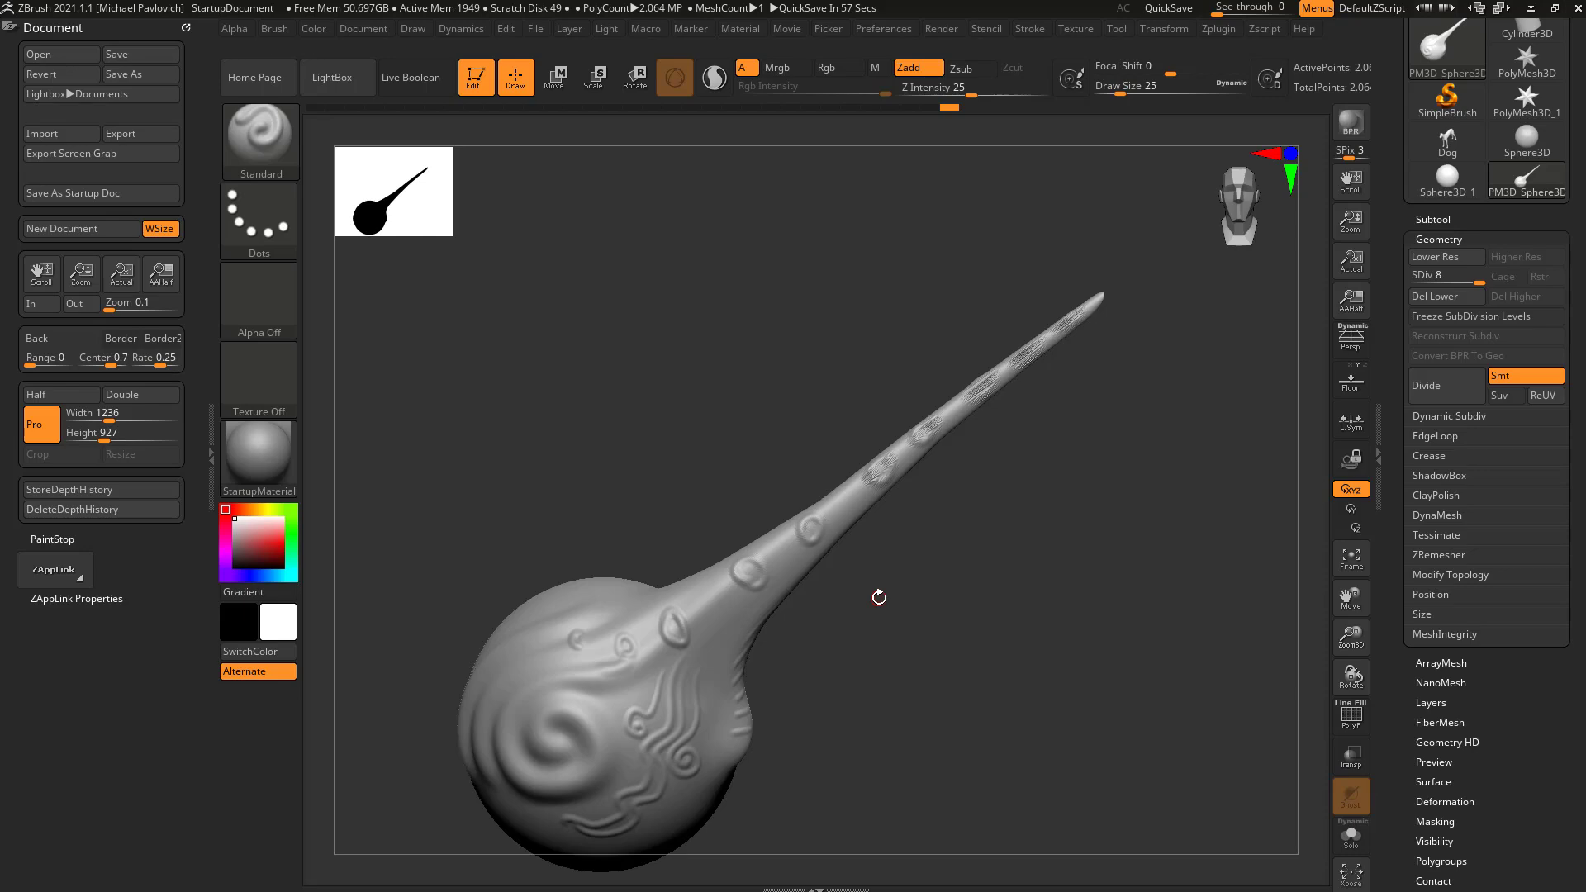
left_click_drag(947, 565, 1009, 552)
Open the DynaMesh settings within the tool's geometry options.
left_click_drag(1394, 127, 1395, 269)
scroll(1395, 269, "up", 1)
left_click(1439, 220)
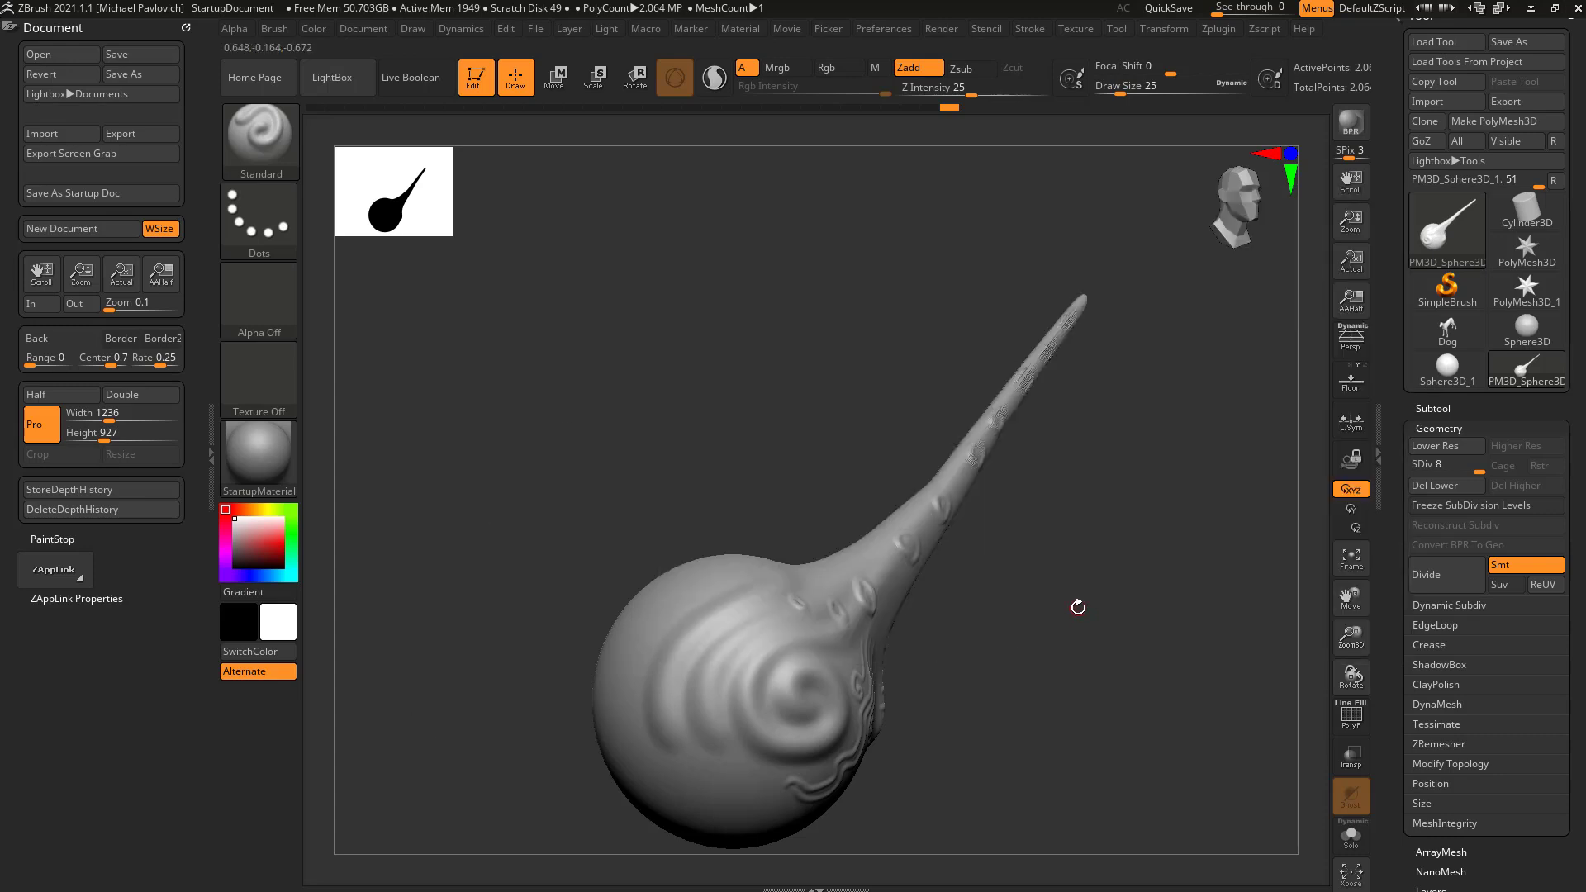
scroll(1386, 494, "down", 4)
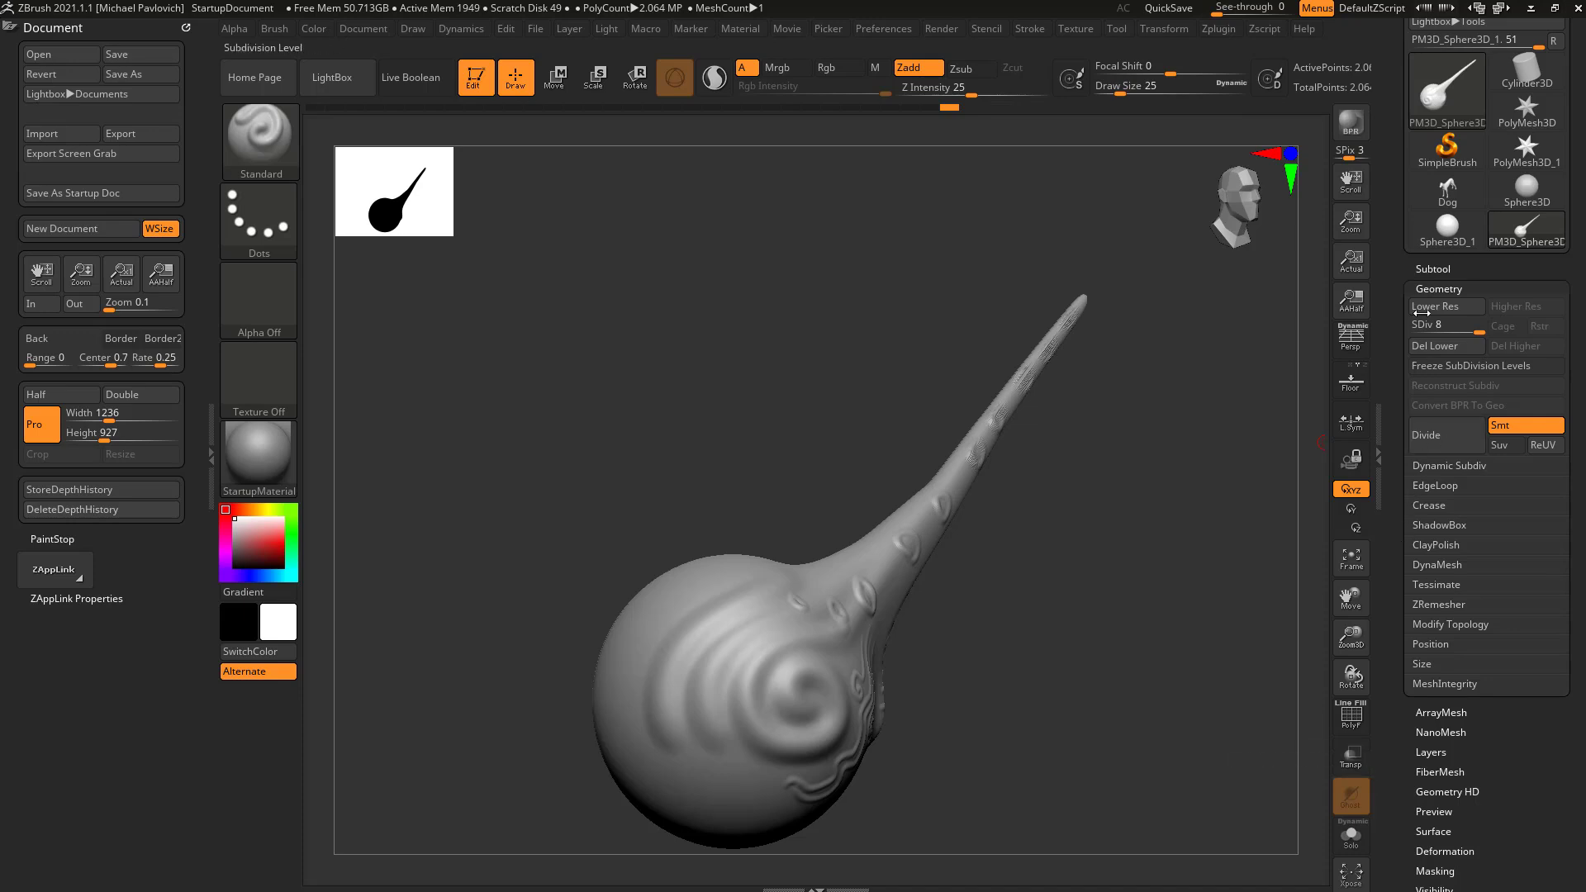
scroll(1401, 215, "up", 3)
scroll(1400, 192, "down", 2)
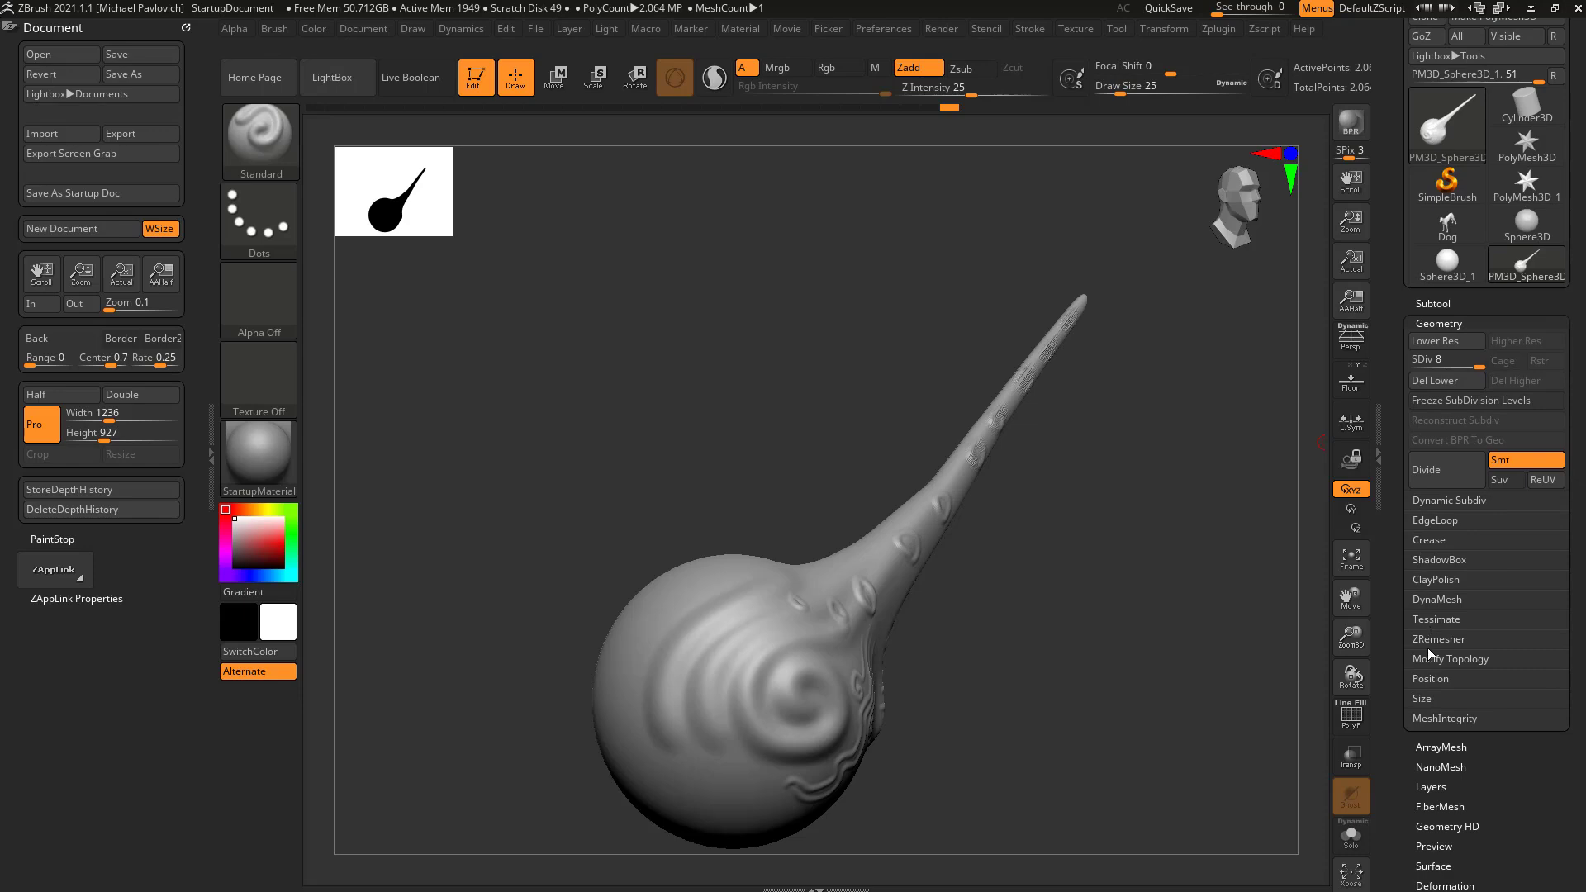
left_click(1437, 600)
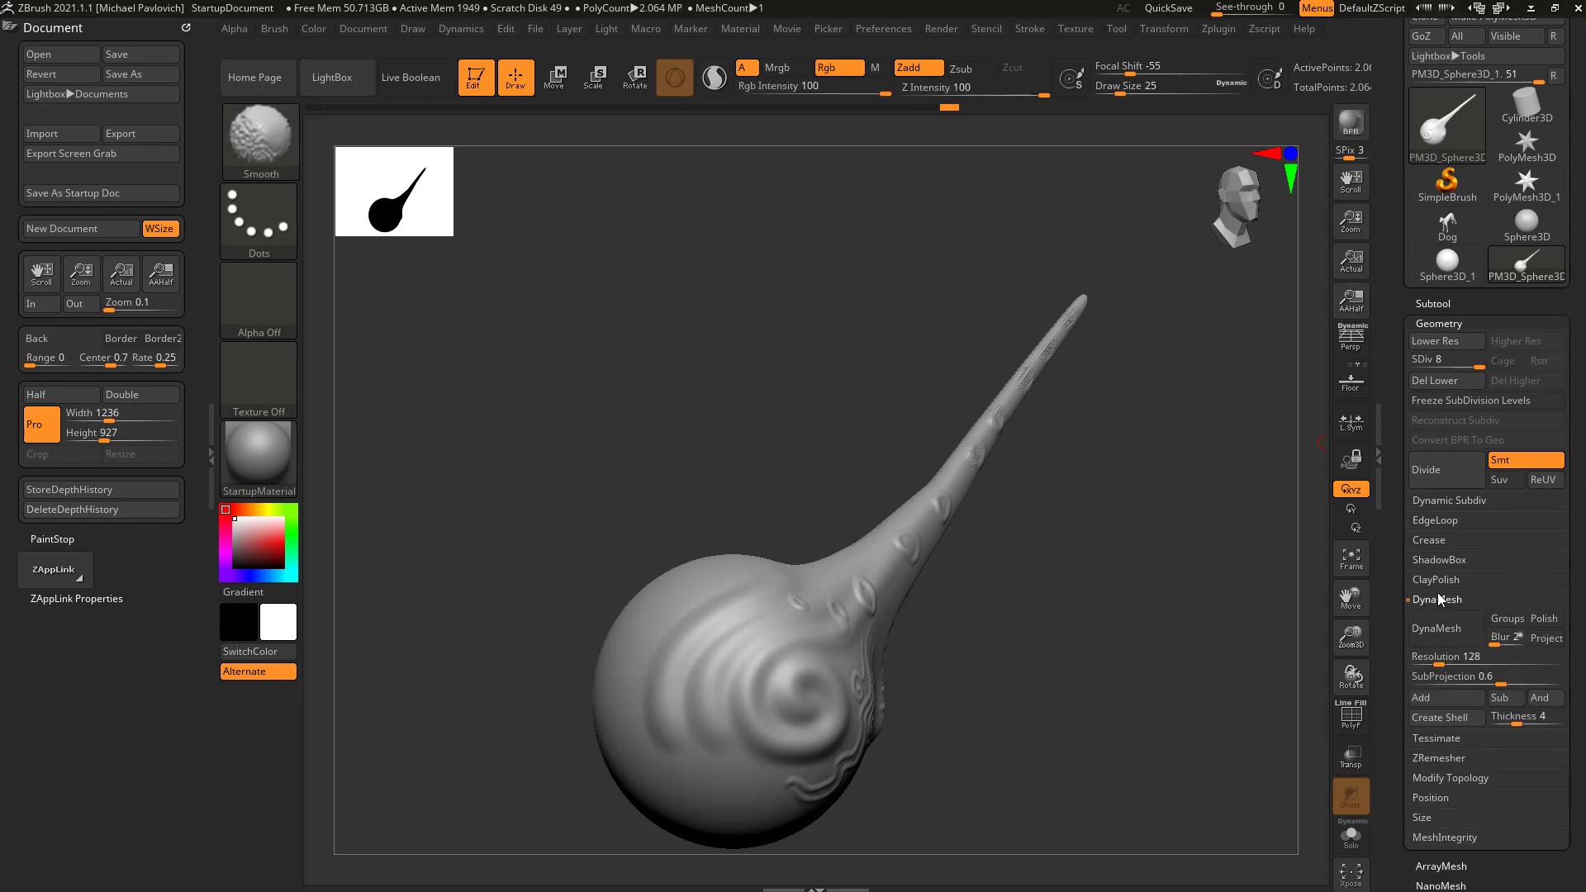
left_click(1439, 602, "shift")
left_click(1440, 604)
left_click_drag(1398, 623, 1397, 540)
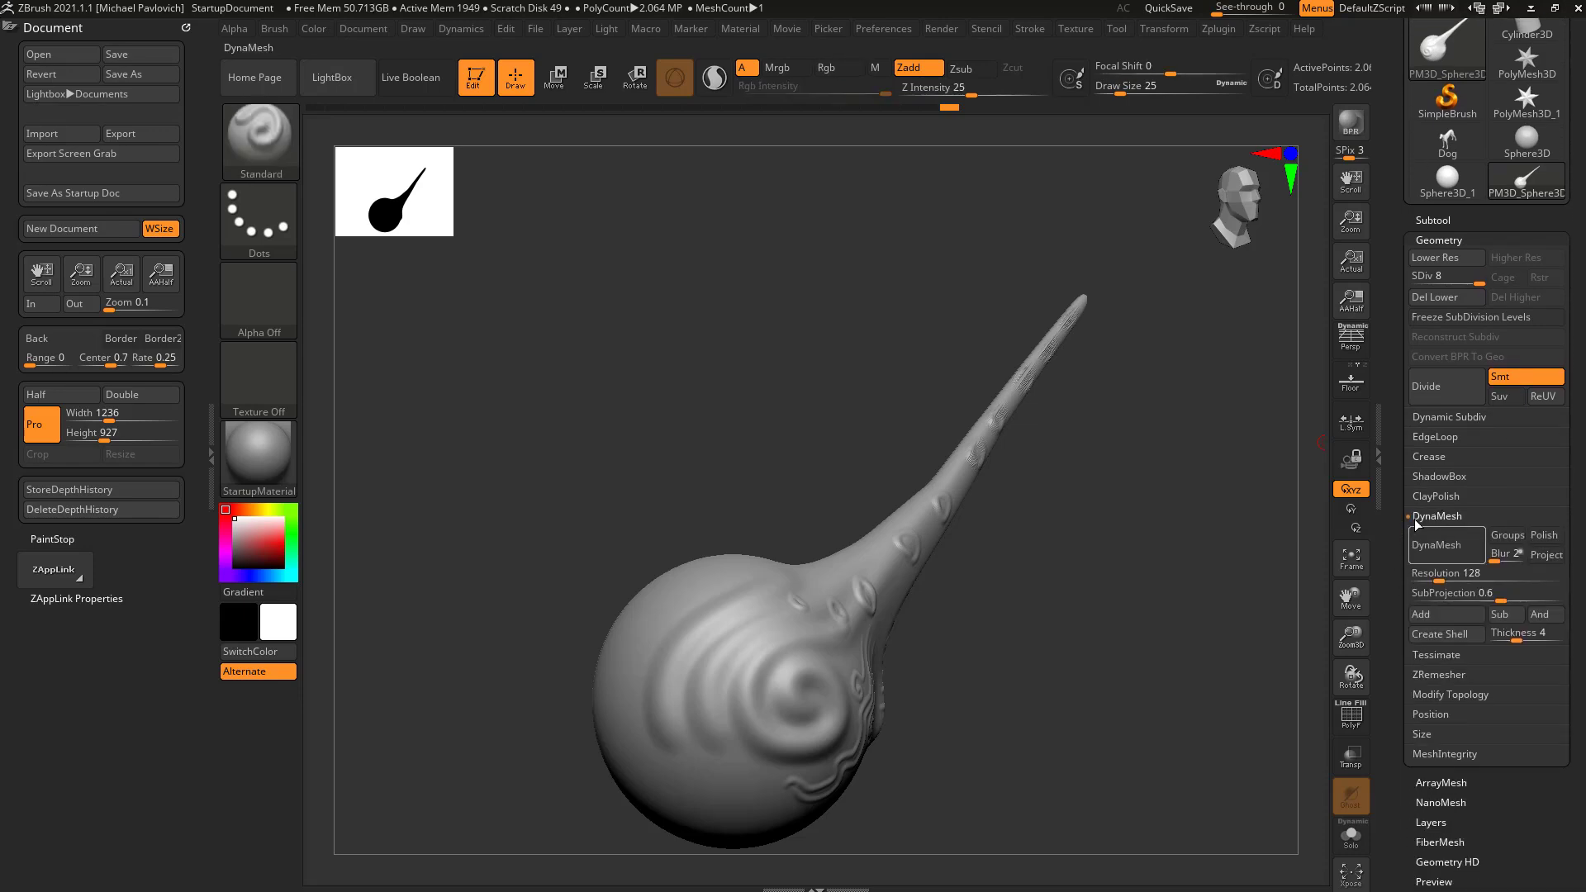
left_click(1419, 243)
left_click(1418, 245)
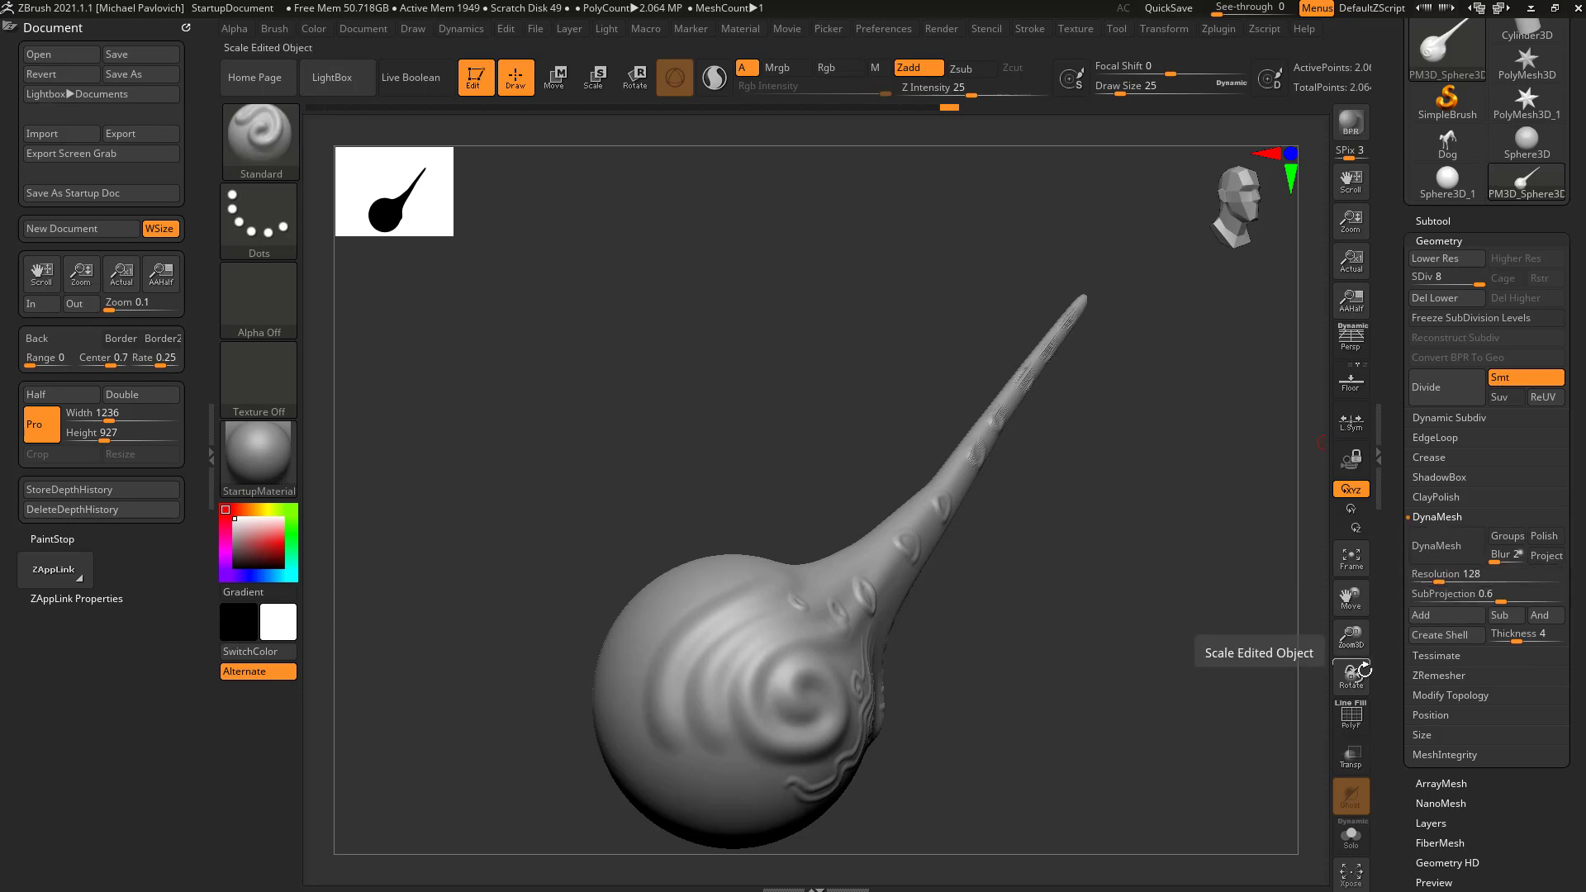
Turn on the polyframe display and compare the mesh at subdivision levels 1 and 8.
left_click(1352, 717)
left_click_drag(1221, 712, 1189, 712)
key("ctrl+z")
key("ctrl+shift+z")
key("ctrl+z")
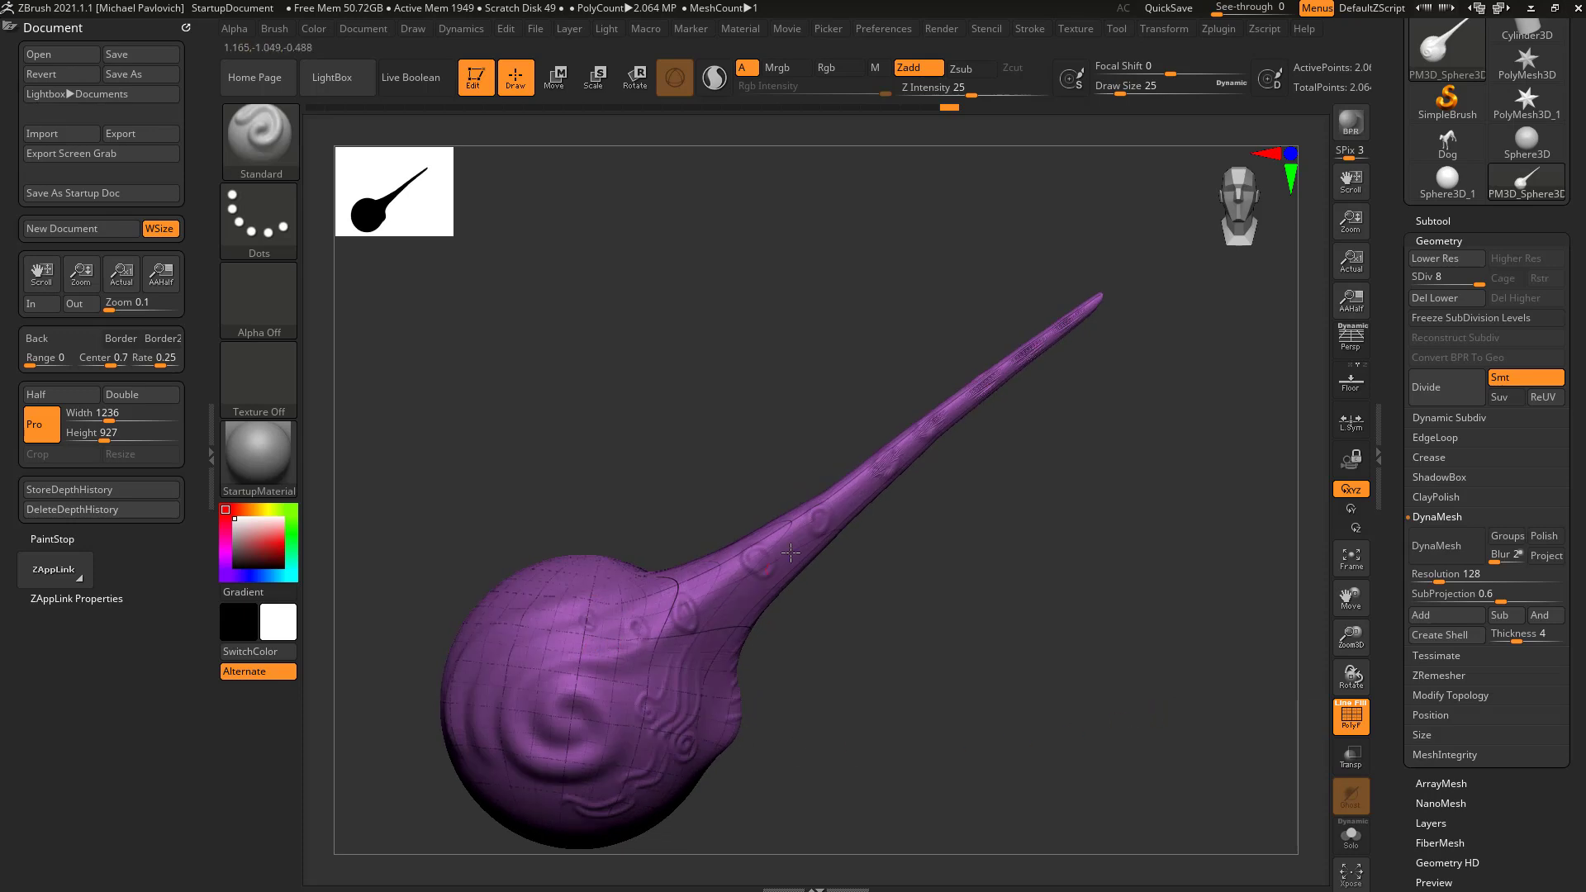
left_click(1412, 279)
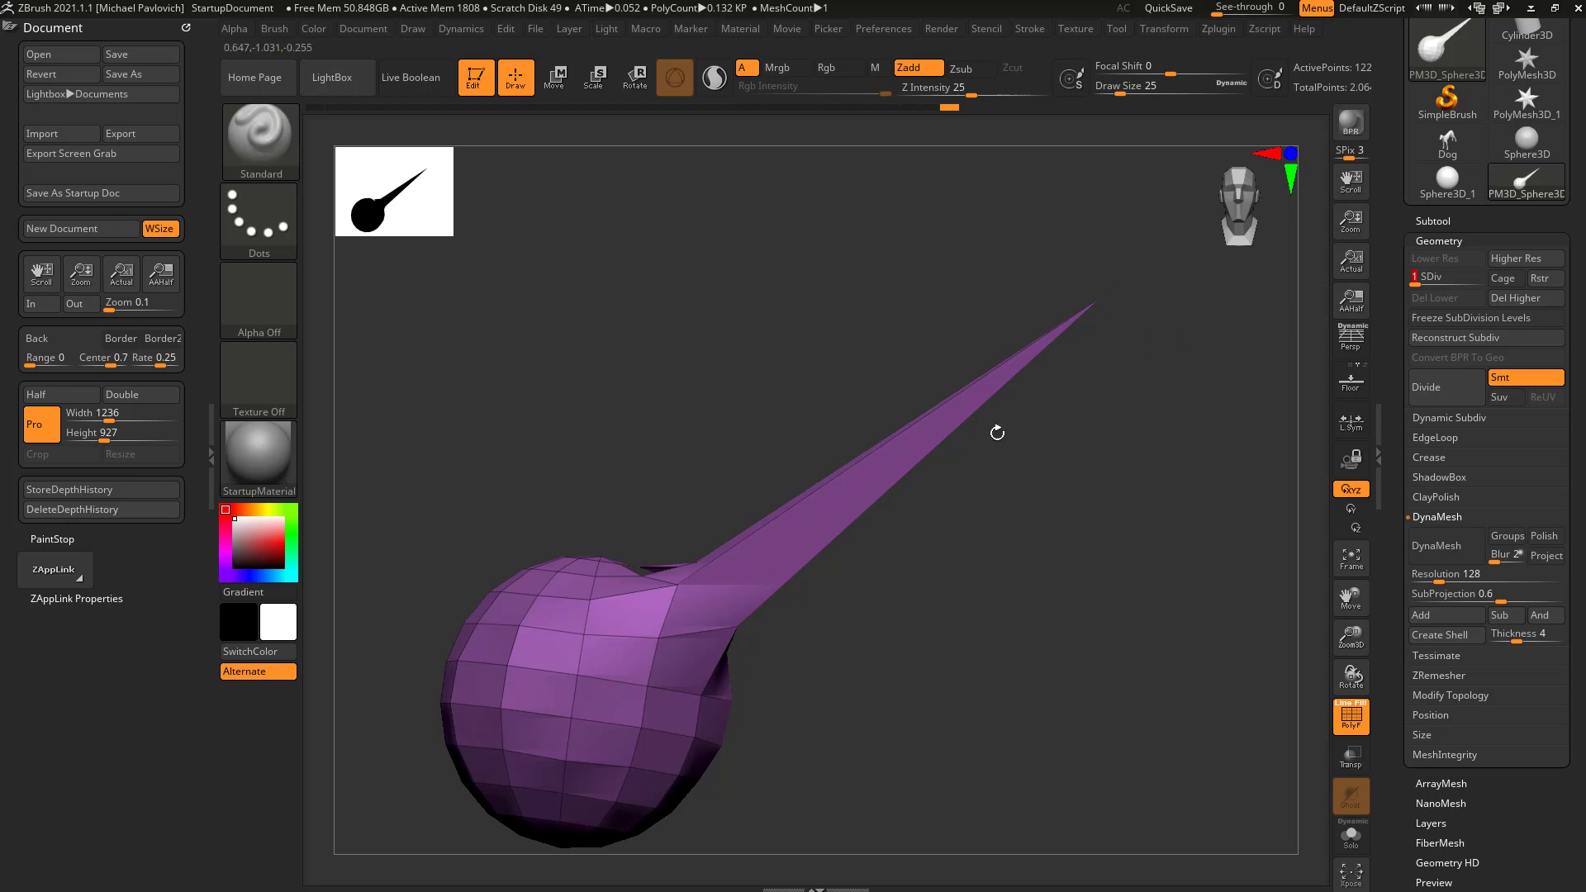
left_click(1478, 284)
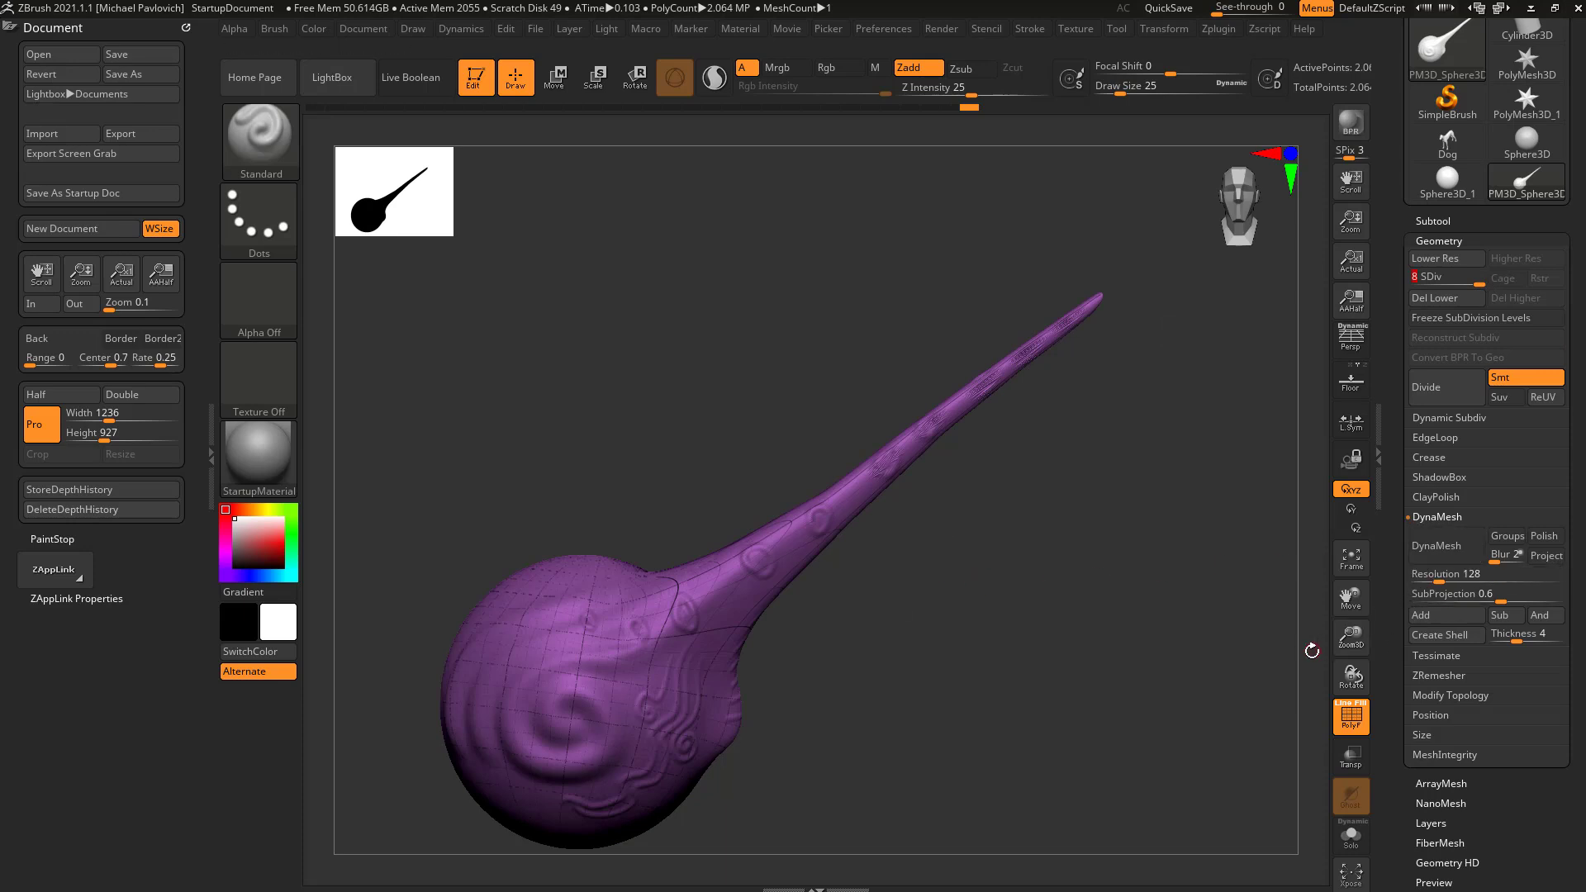
Convert the mesh with DynaMesh at resolution 128 without freezing subdivision levels, and examine the polygon distribution from sphere to horn tip.
left_click(1449, 552)
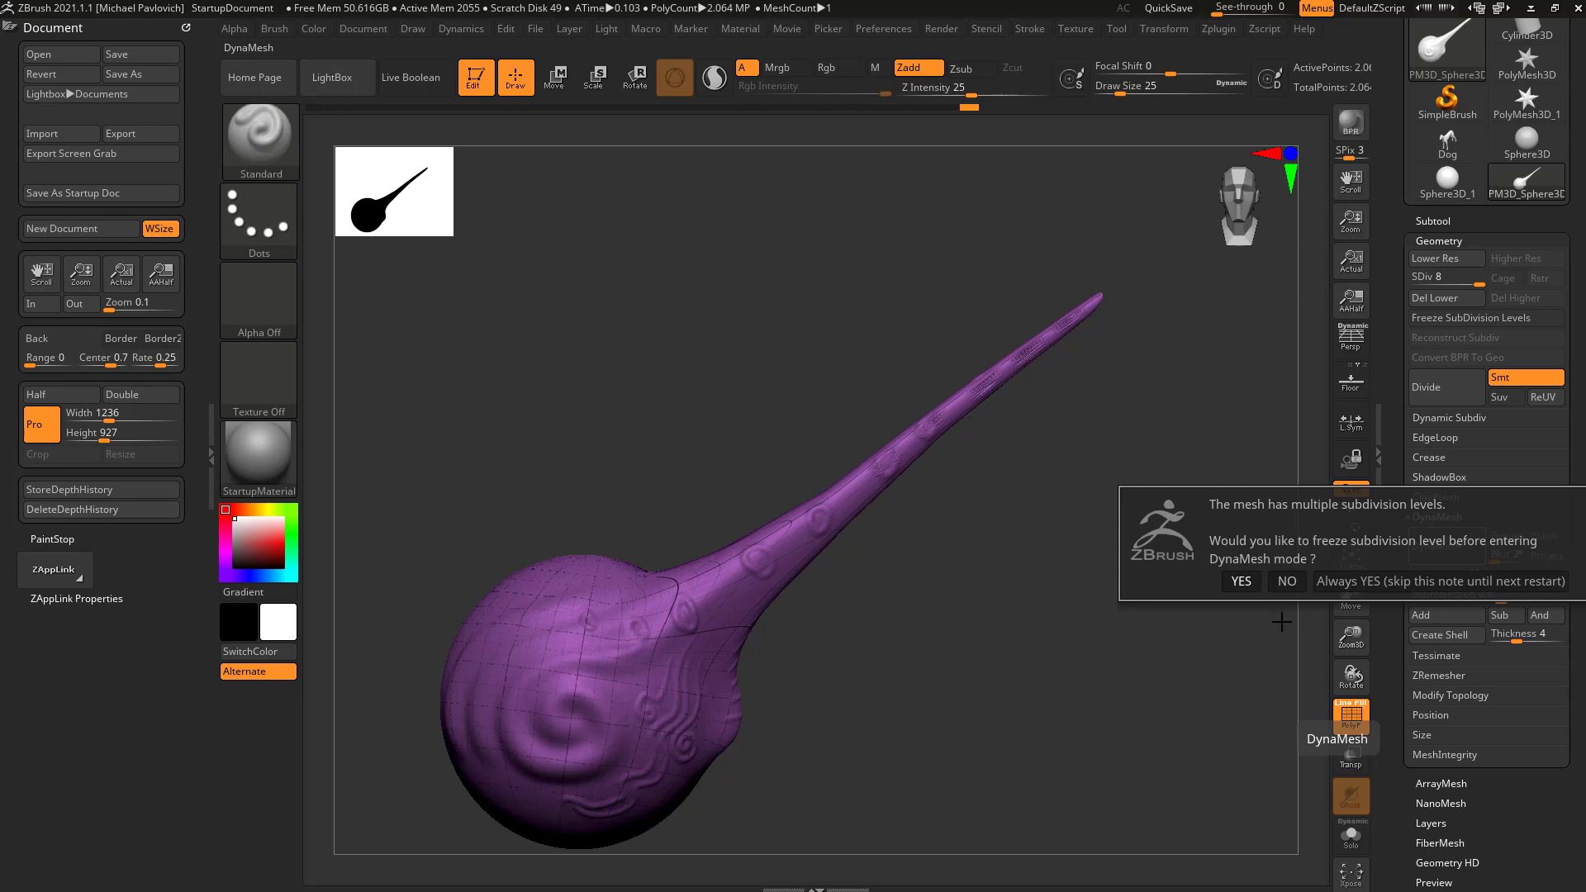
left_click(1286, 581)
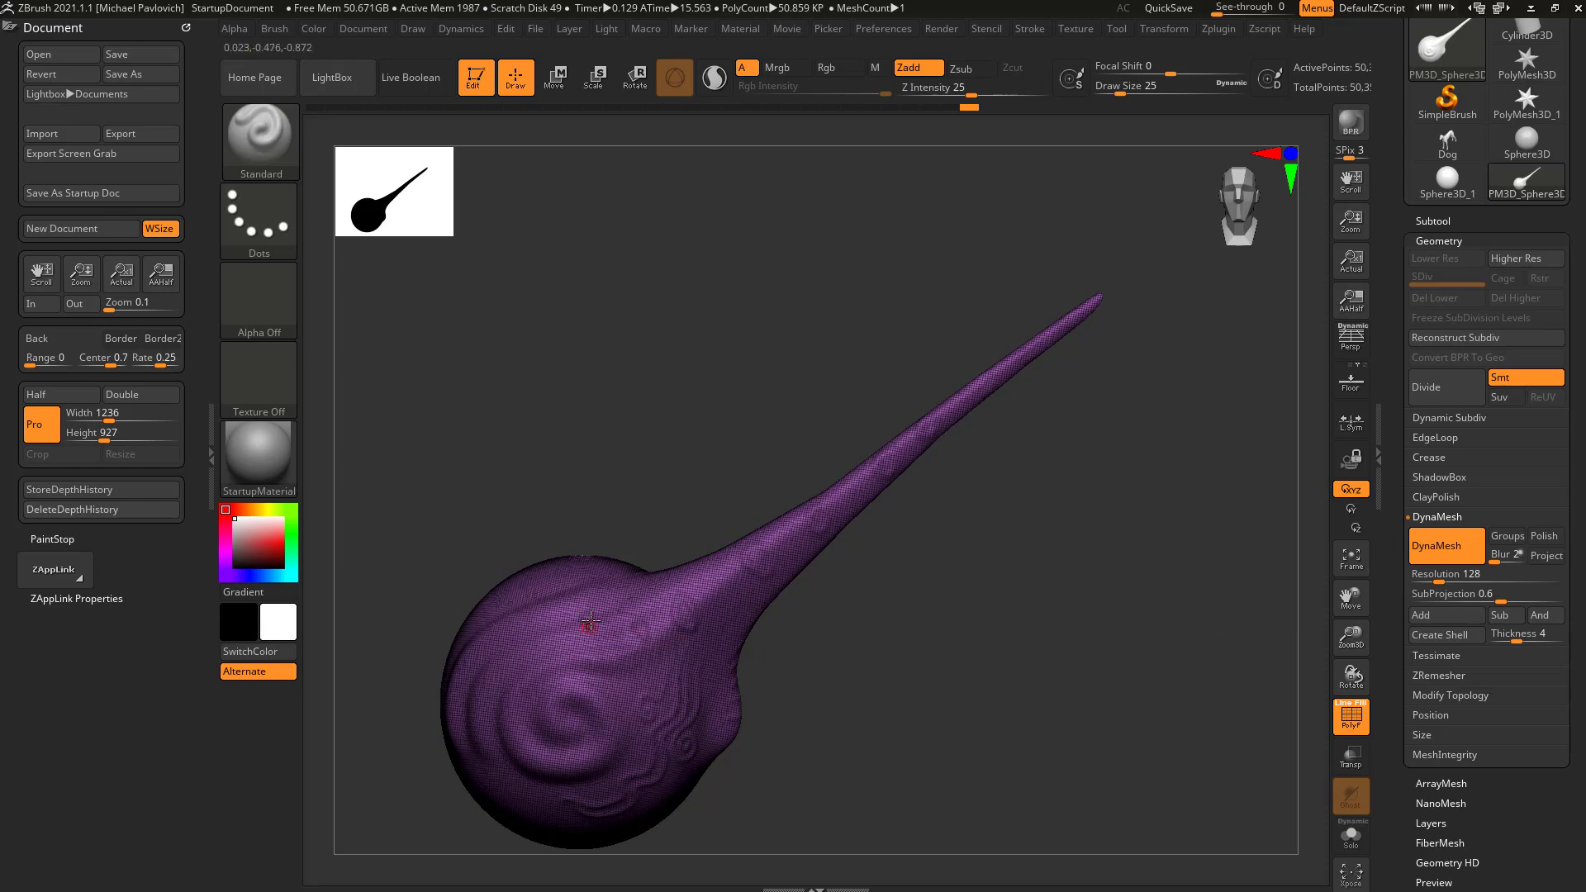
right_click_drag(996, 597, 1303, 462, "ctrl")
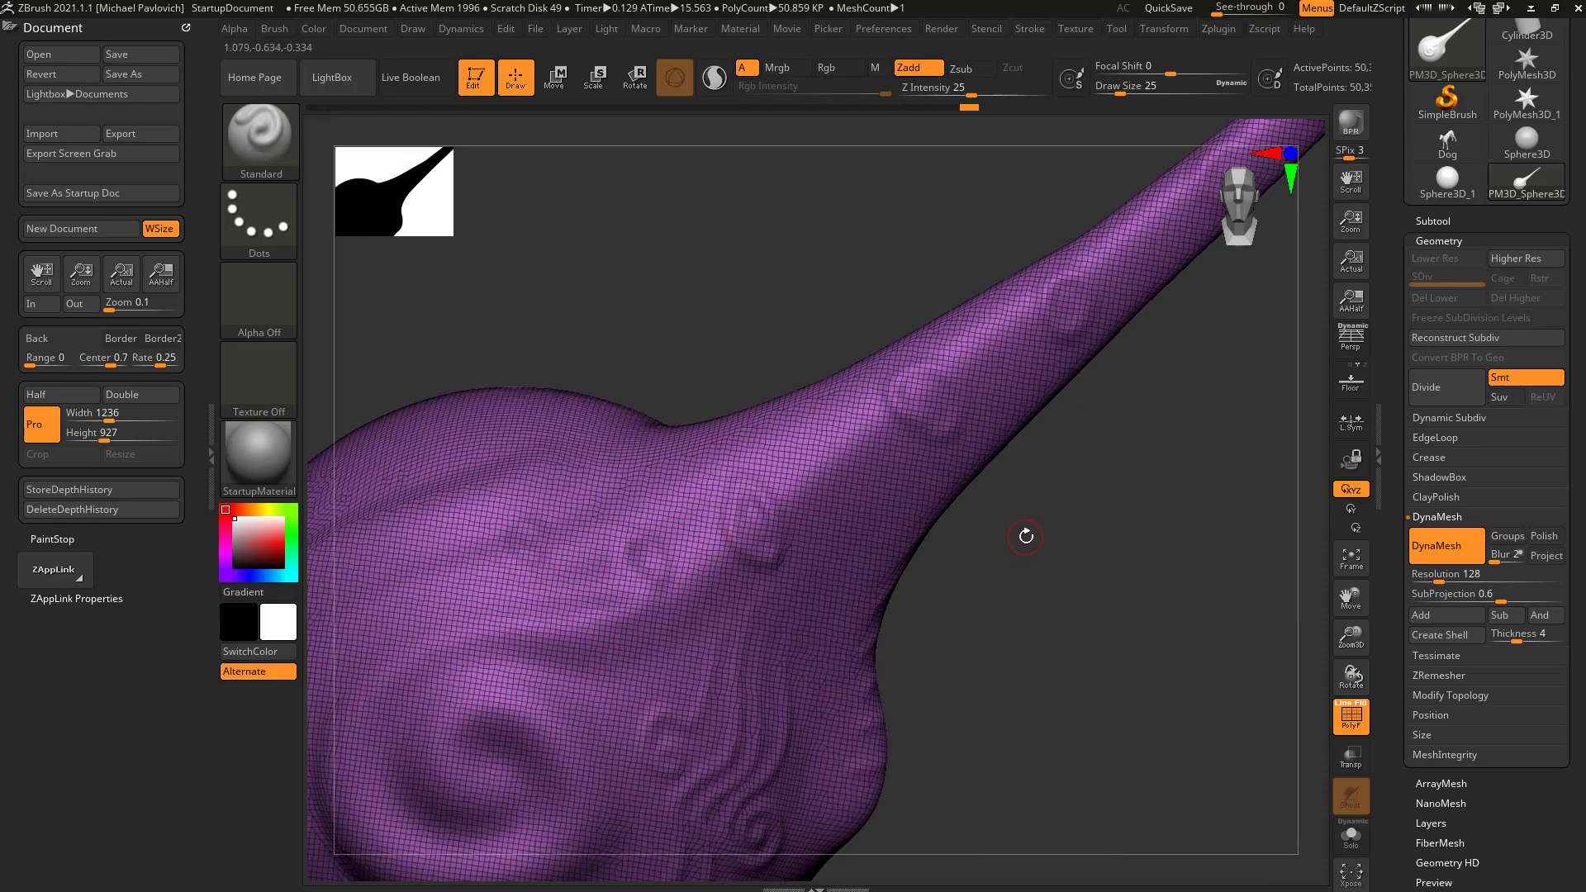
left_click_drag(1046, 513, 595, 665)
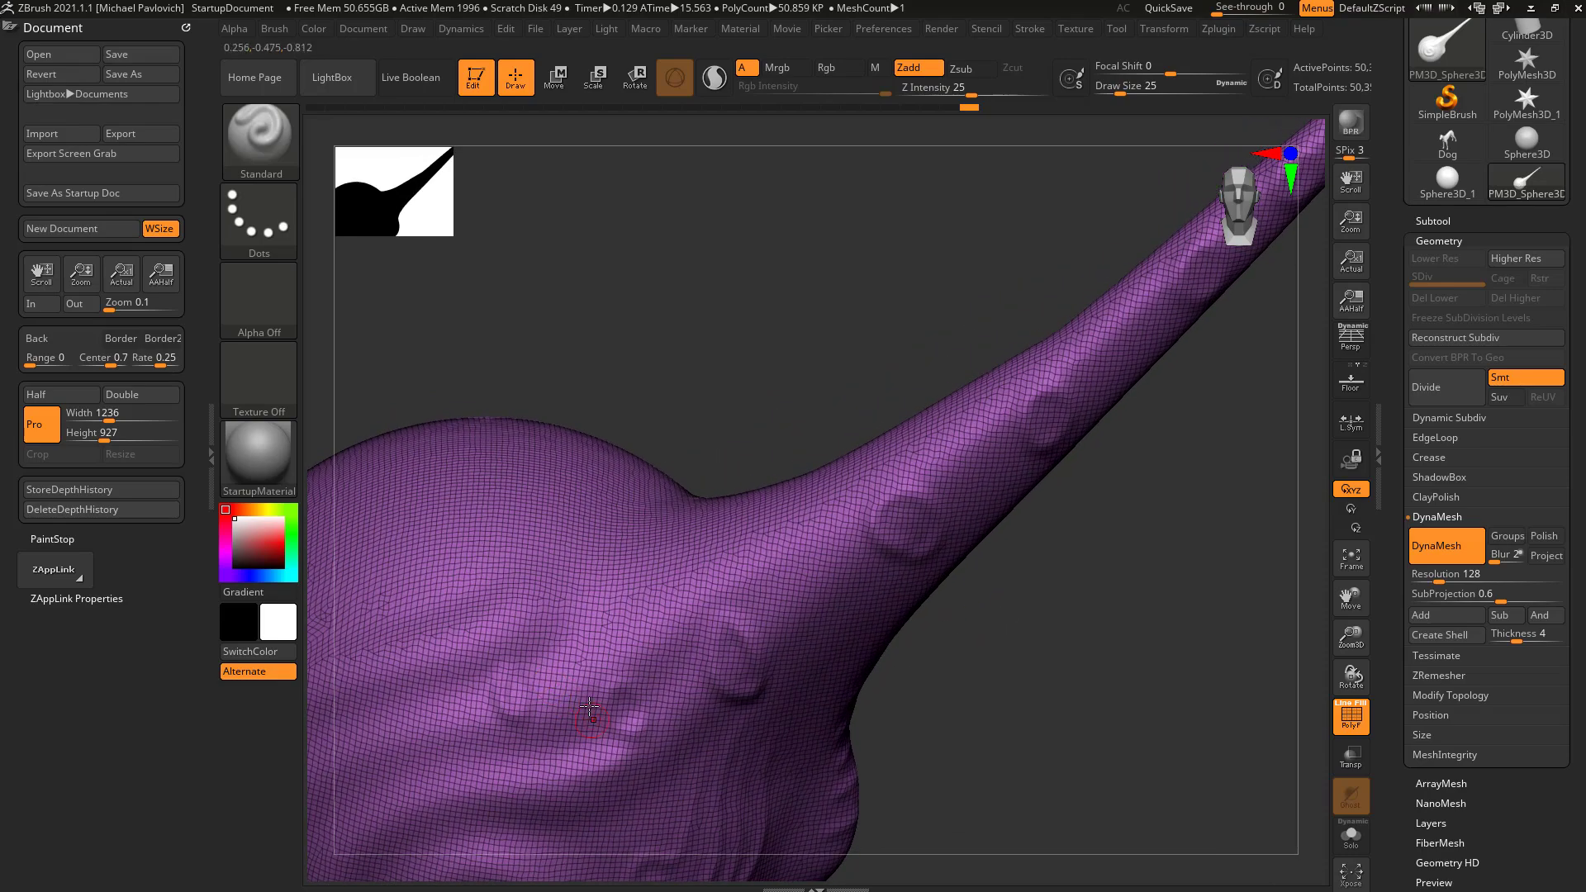
mouse_move(1097, 527)
right_mouse_down("alt")
mouse_move(891, 741)
mouse_move(1031, 604)
right_mouse_up("alt")
left_click_drag(1032, 605, 877, 624)
left_click_drag(1205, 302, 1236, 388)
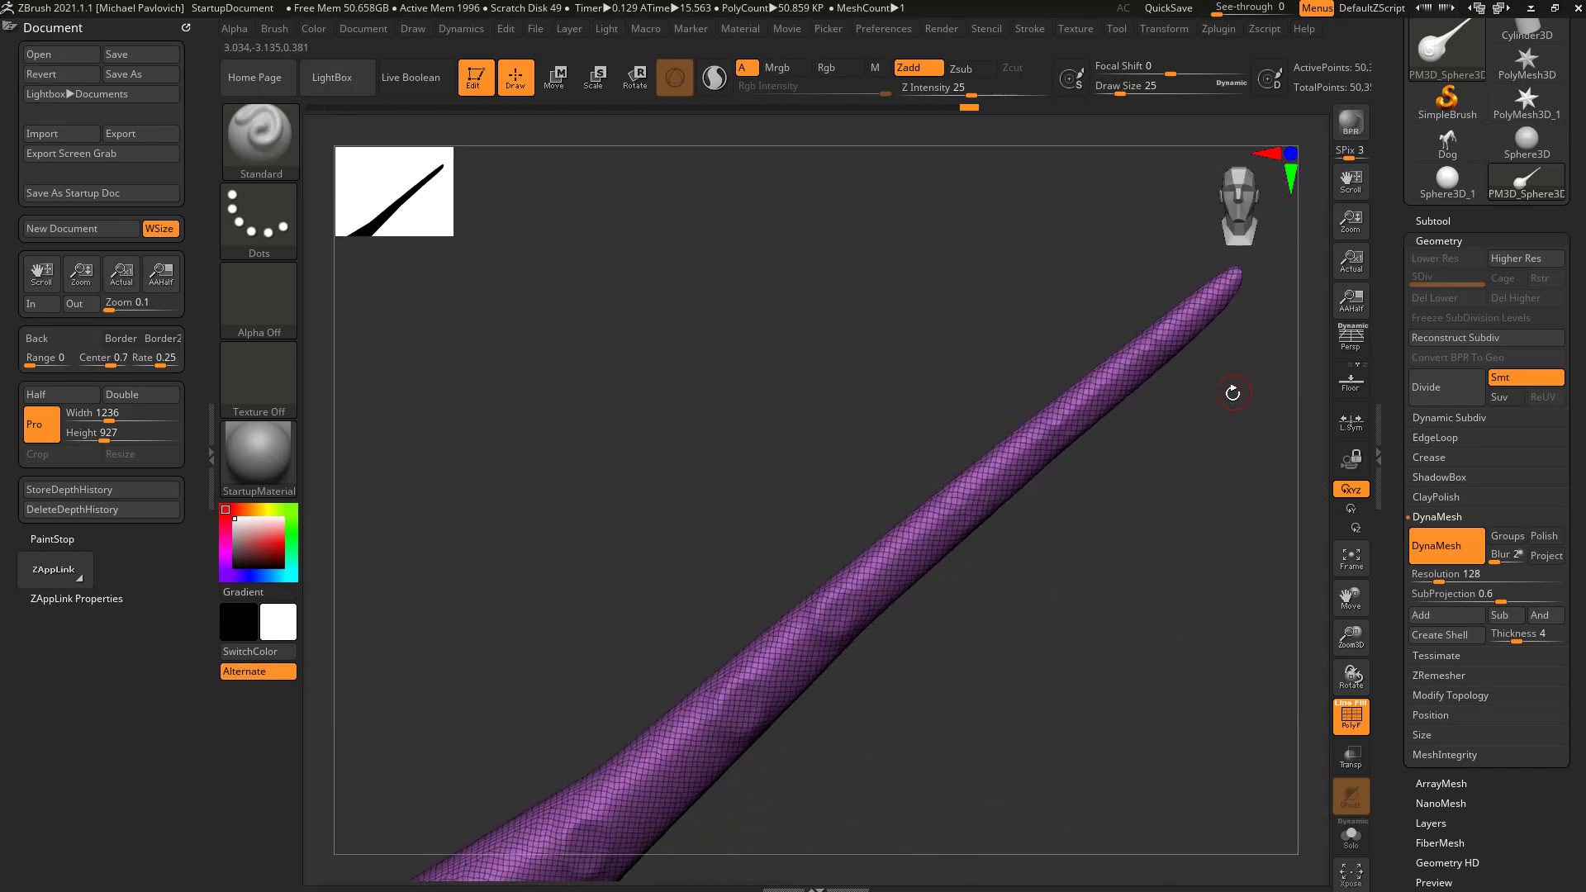
Hide the polyframe and draw new small rings along the horn and on the sphere with the Standard brush.
left_click(1350, 717)
mouse_move(1027, 747)
left_mouse_down("alt")
mouse_move(653, 692)
mouse_move(636, 730)
mouse_move(705, 746)
left_mouse_up("alt")
left_click_drag(782, 636, 758, 635)
left_click_drag(991, 495, 846, 685, "alt")
mouse_move(869, 591)
left_mouse_down()
mouse_move(878, 574)
mouse_move(880, 588)
left_mouse_up()
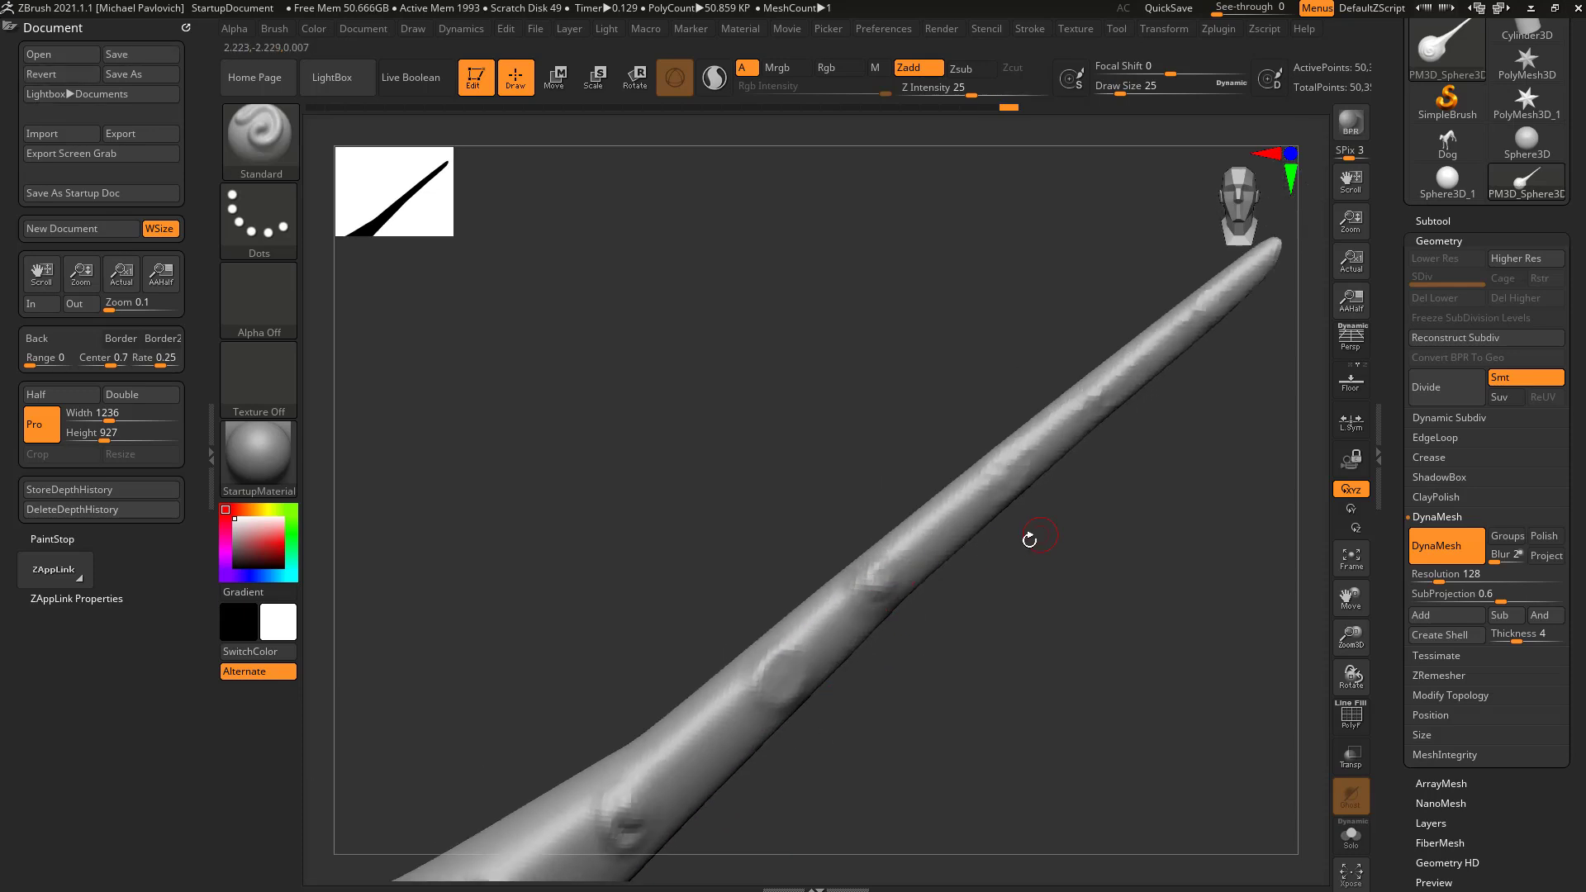
left_click_drag(1041, 534, 882, 669, "alt")
left_click_drag(853, 595, 862, 613)
left_click_drag(956, 513, 963, 529)
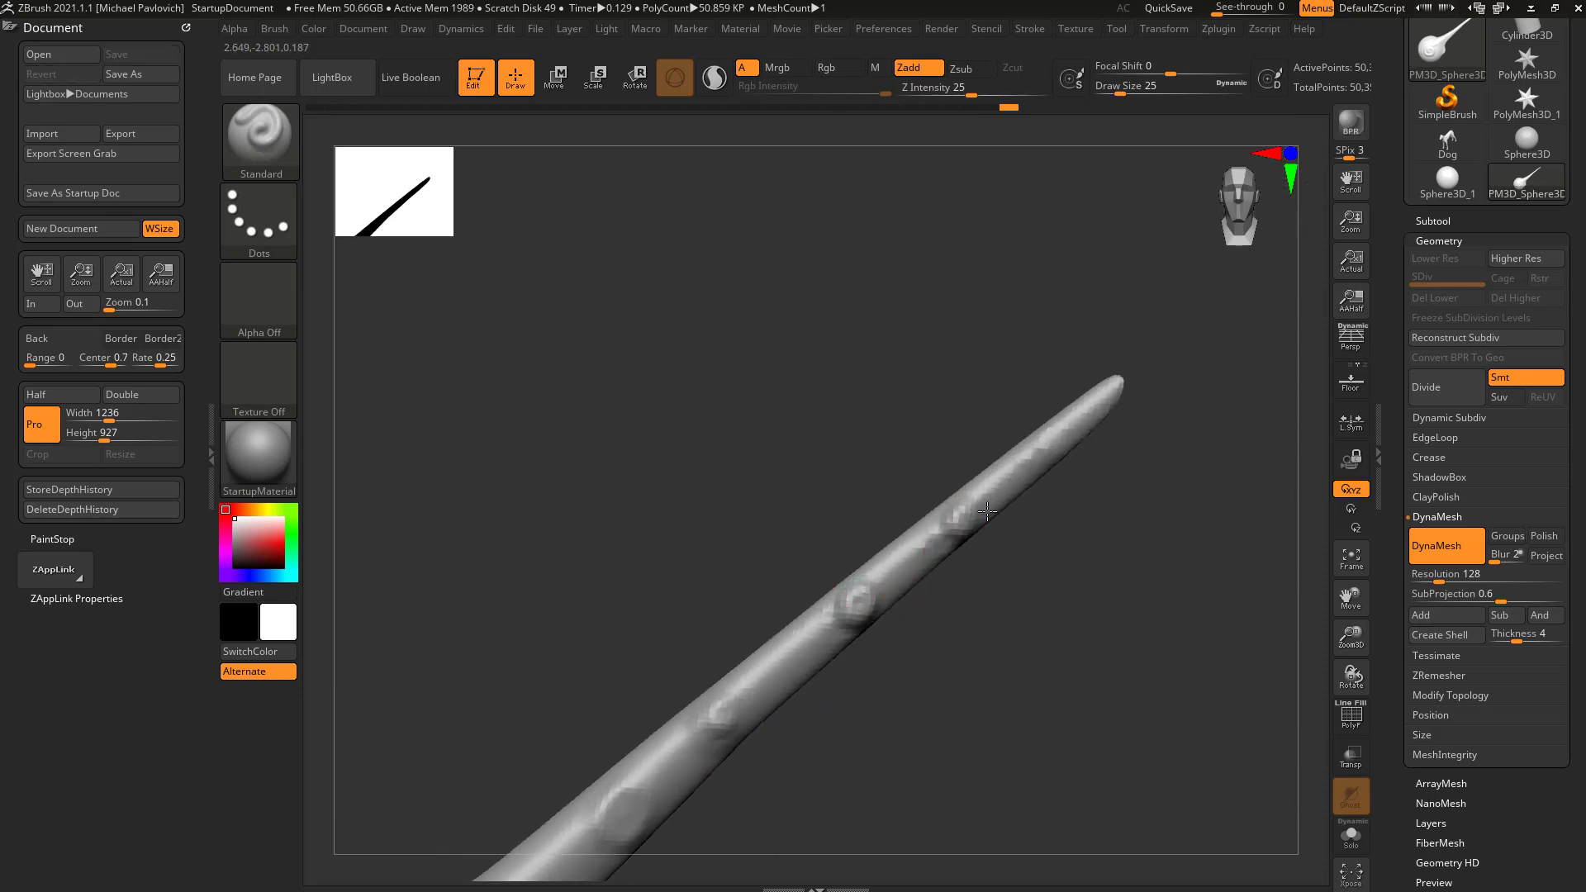
left_click_drag(1073, 463, 1024, 603)
left_click_drag(649, 567, 657, 563)
mouse_move(973, 512)
left_mouse_down()
mouse_move(913, 609)
mouse_move(815, 597)
left_mouse_up()
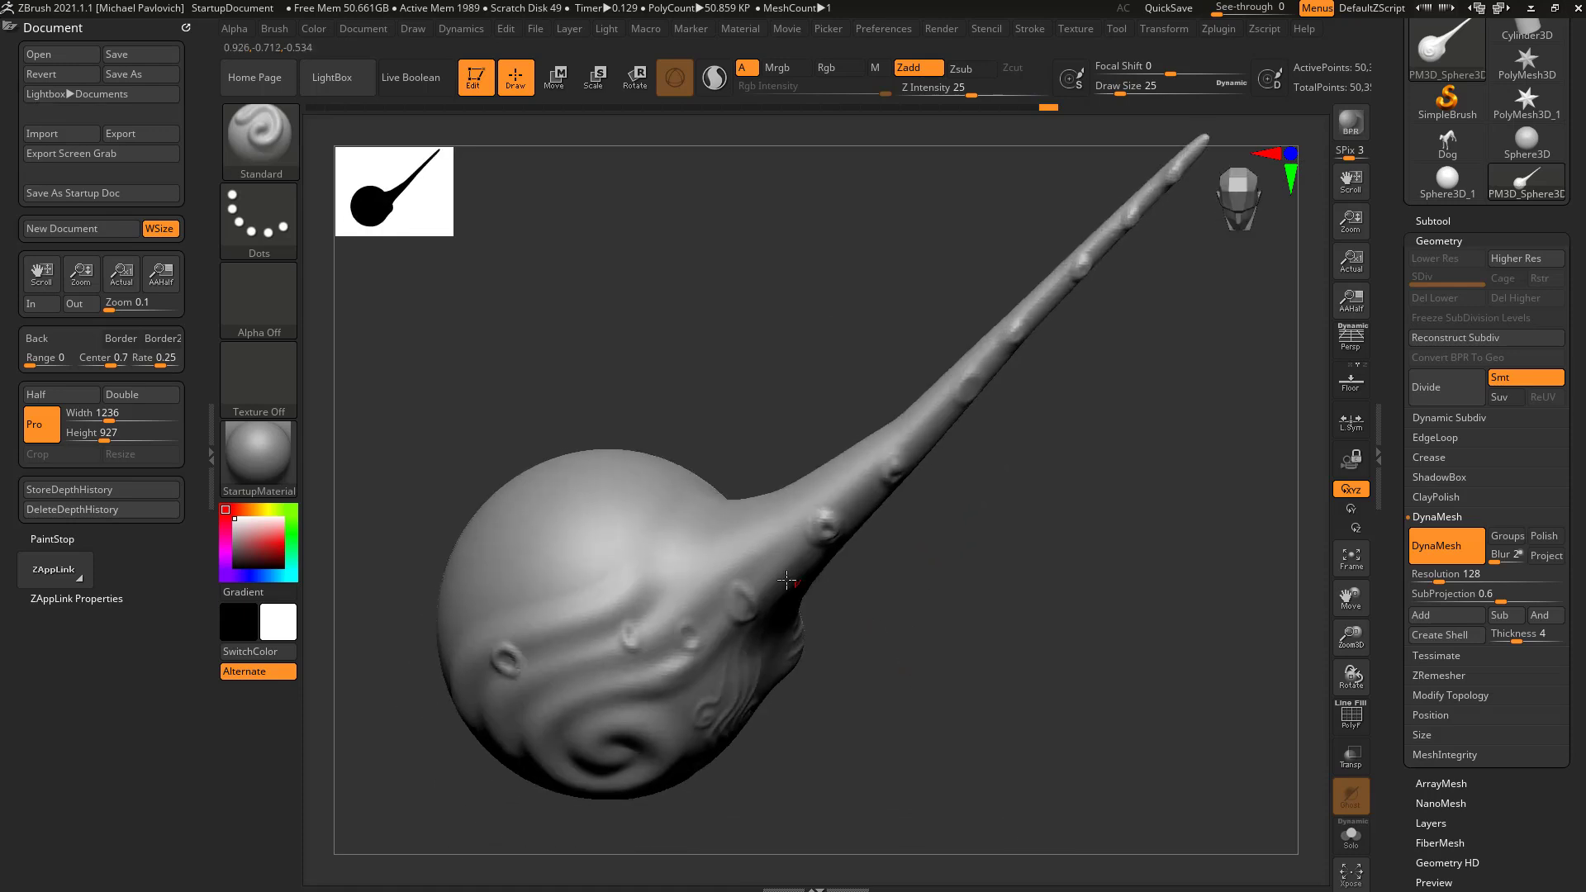
Draw three more small rings along the side of the long horn with the Standard brush.
left_click_drag(928, 581, 856, 545)
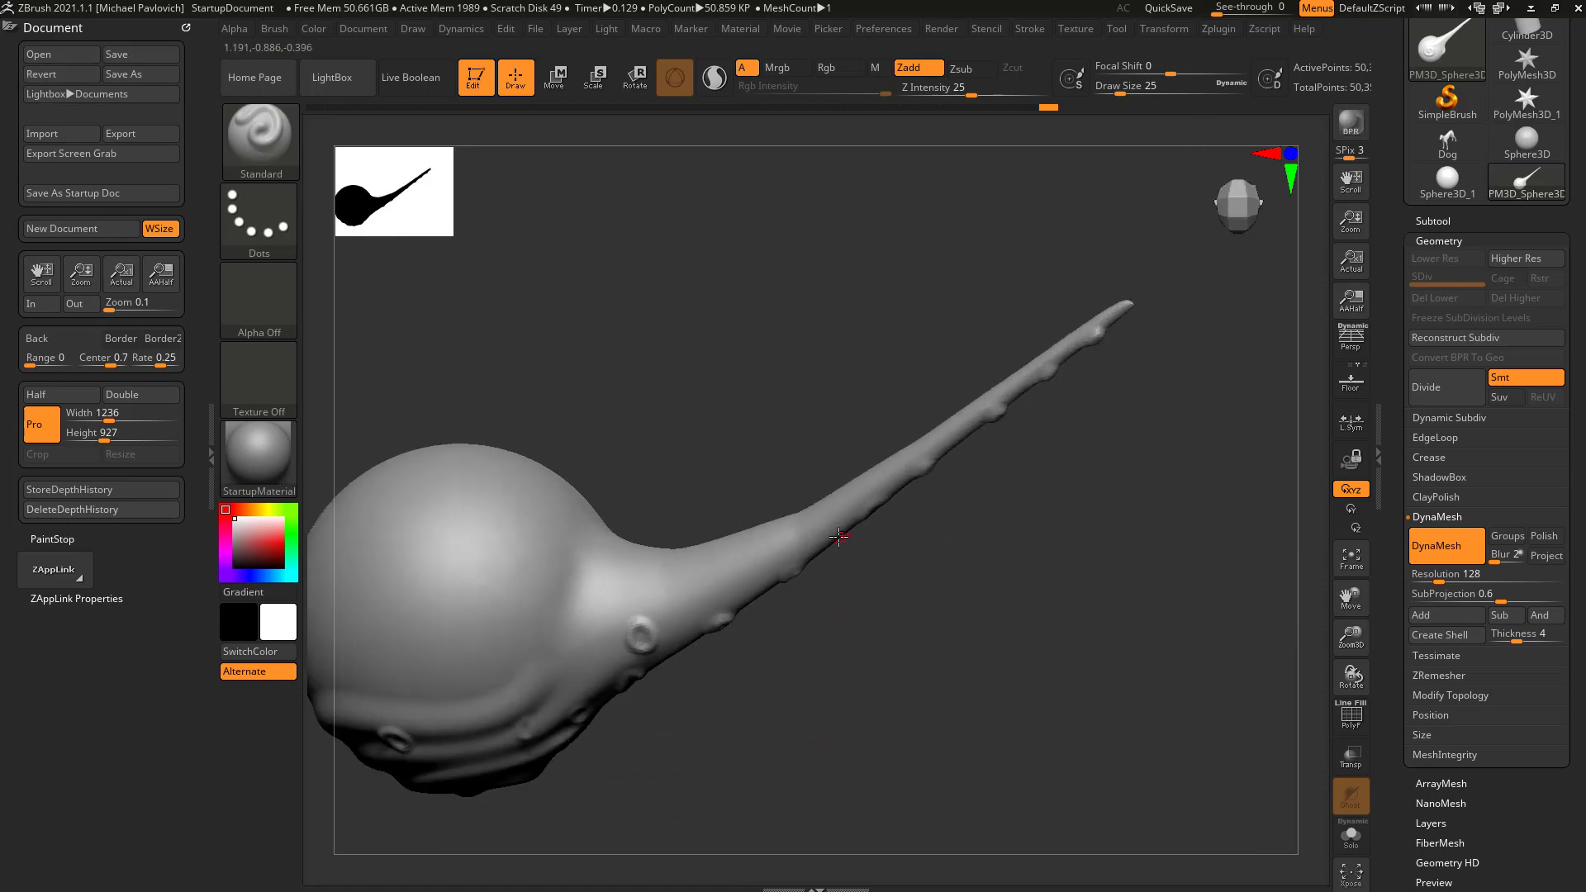
left_click(819, 528)
left_click(943, 436)
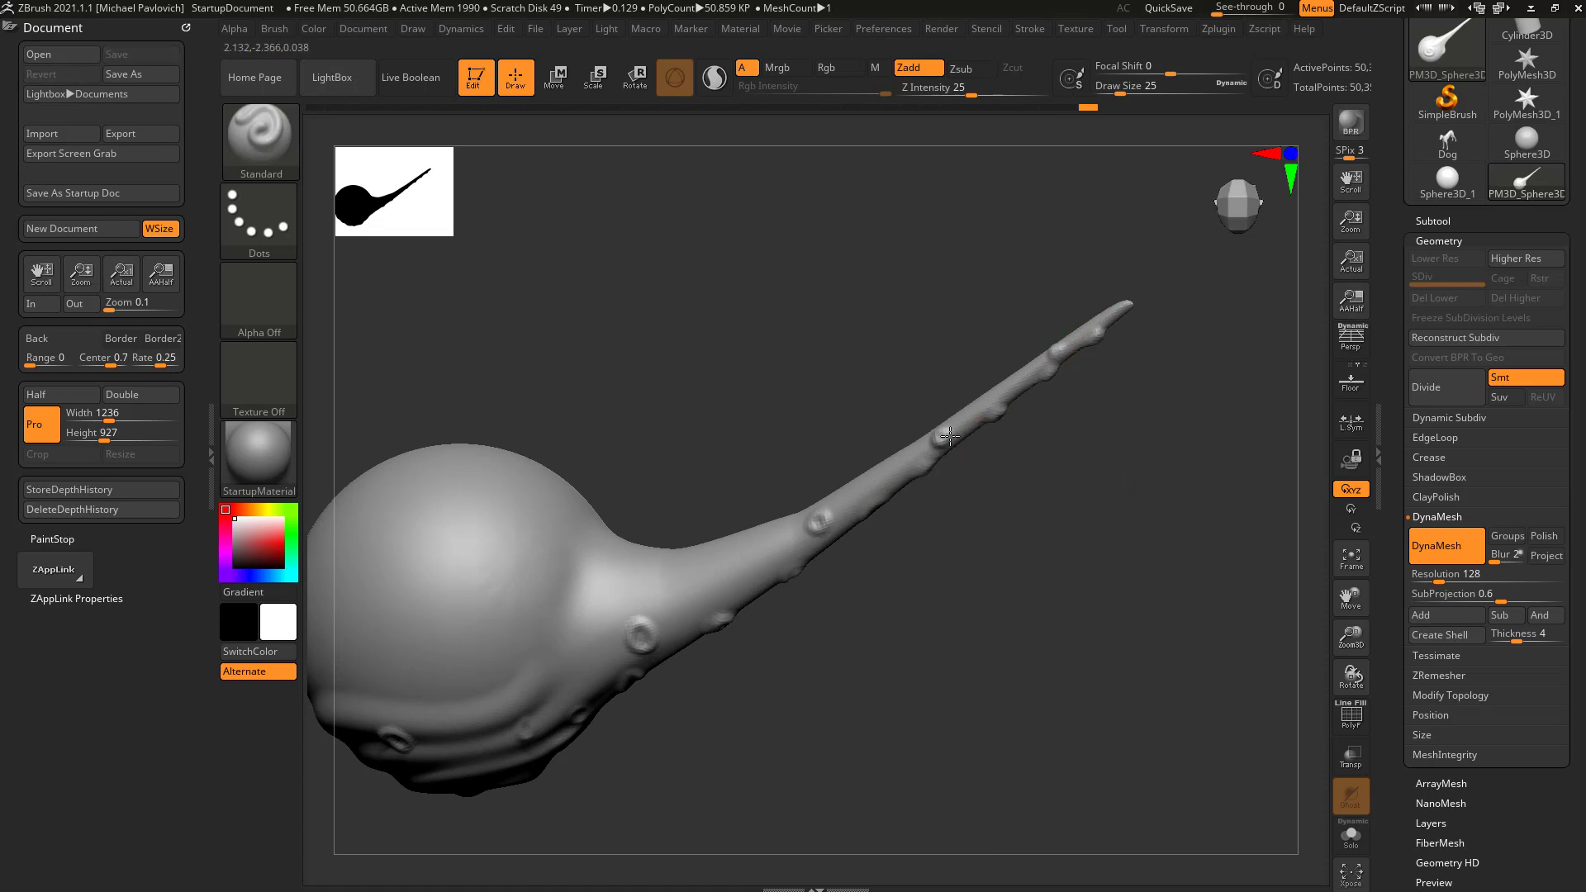
left_click(1051, 354)
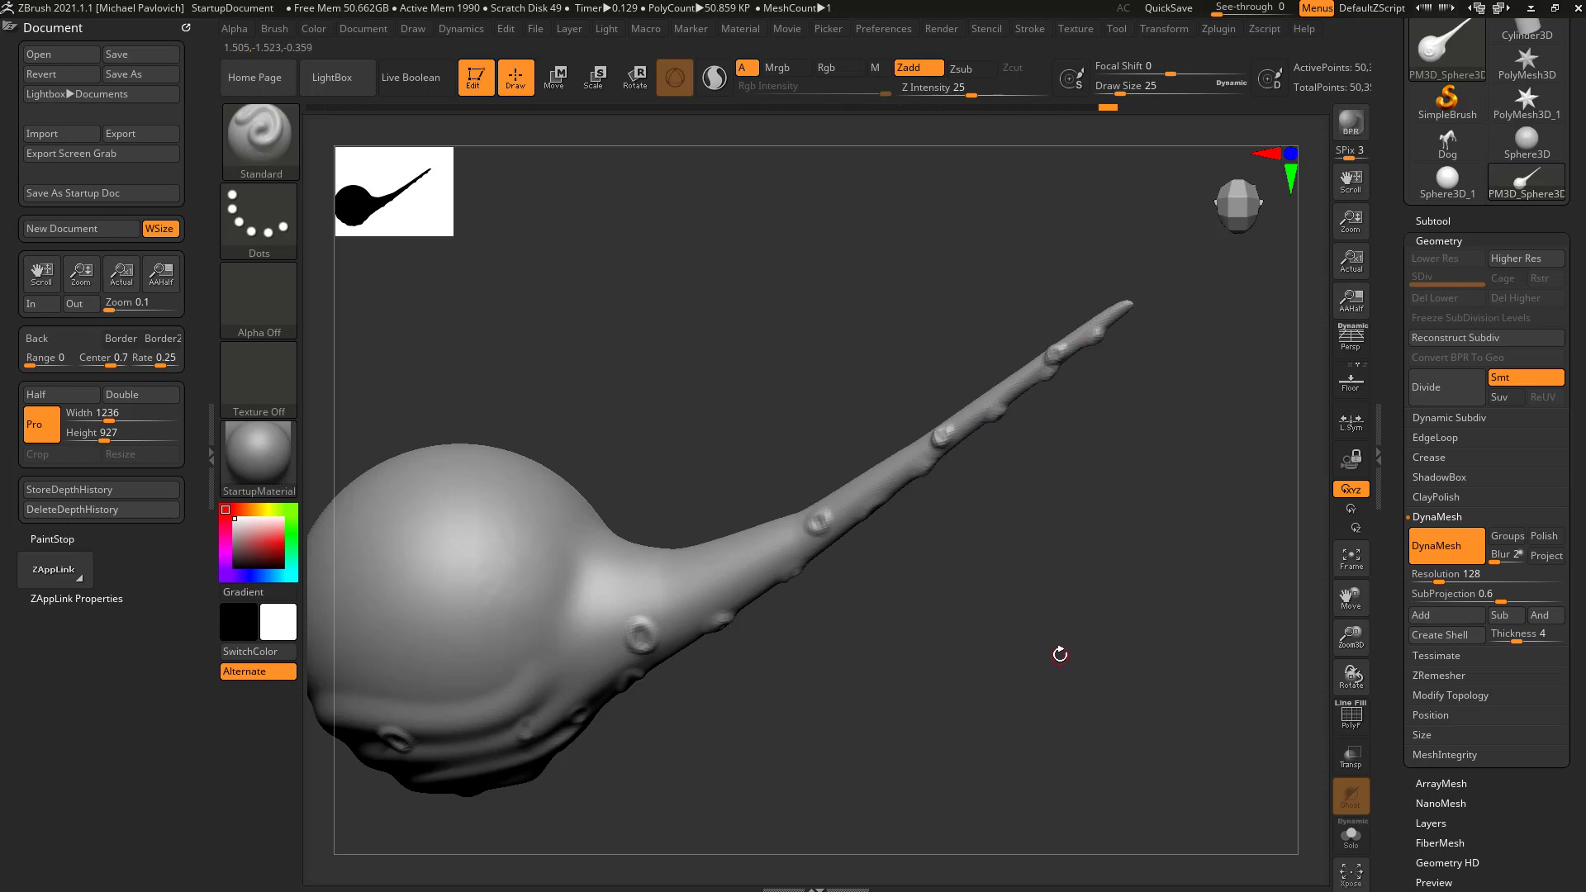
mouse_move(1036, 653)
left_mouse_down()
mouse_move(1030, 525)
mouse_move(1076, 592)
mouse_move(1068, 566)
mouse_move(1155, 595)
left_mouse_up()
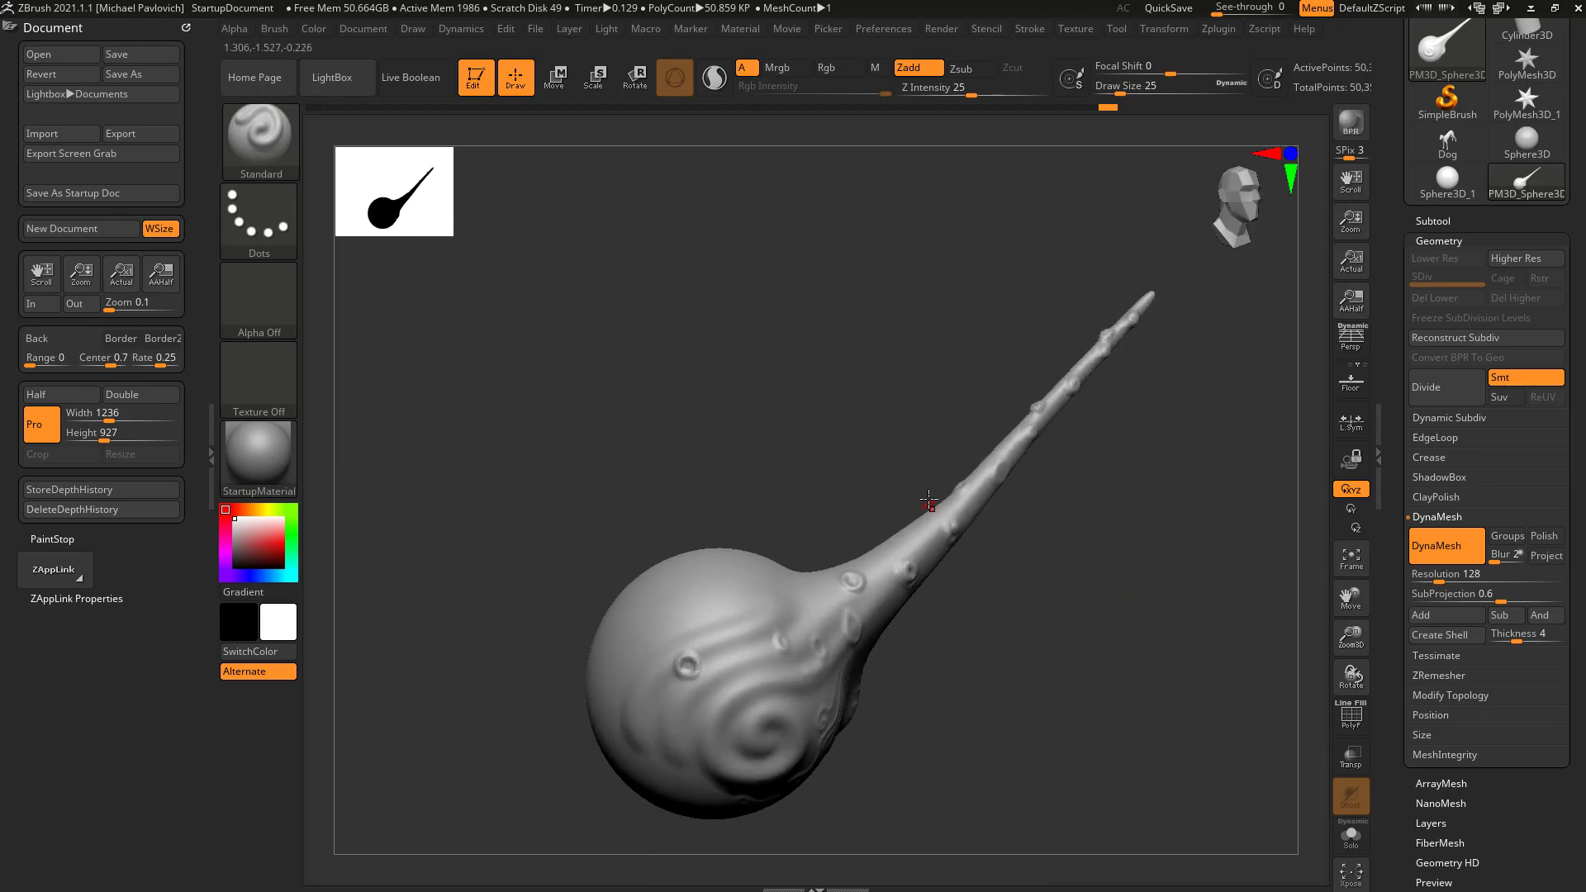
Pull a long curved spike out of the sphere's top with the SnakeHook brush at draw size 90, and show its polyframe.
key("b")
key("s")
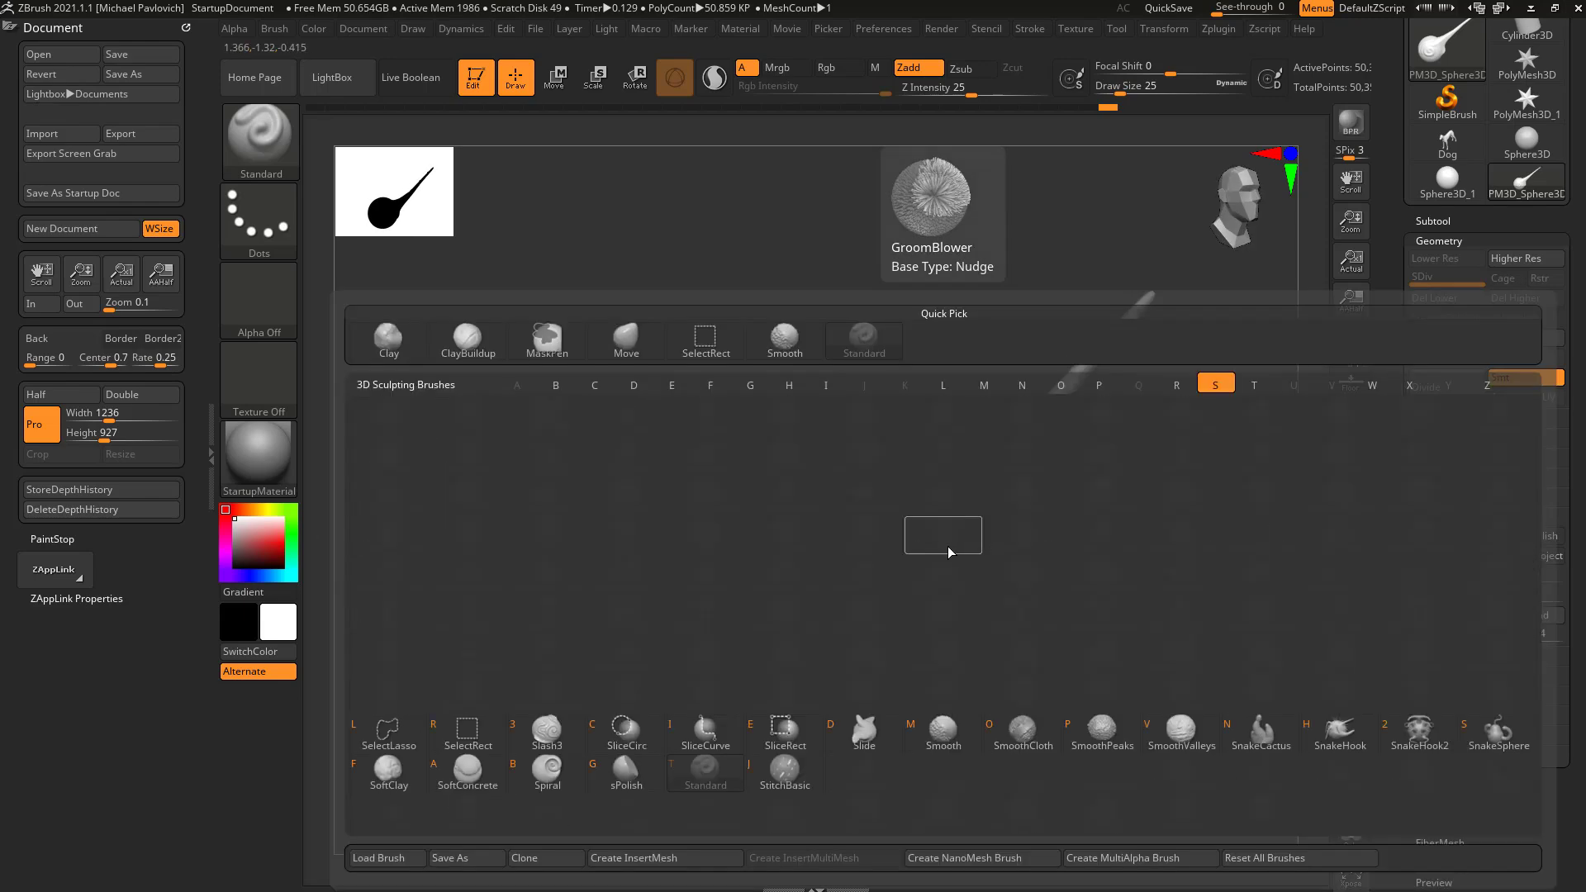
left_click(1342, 733)
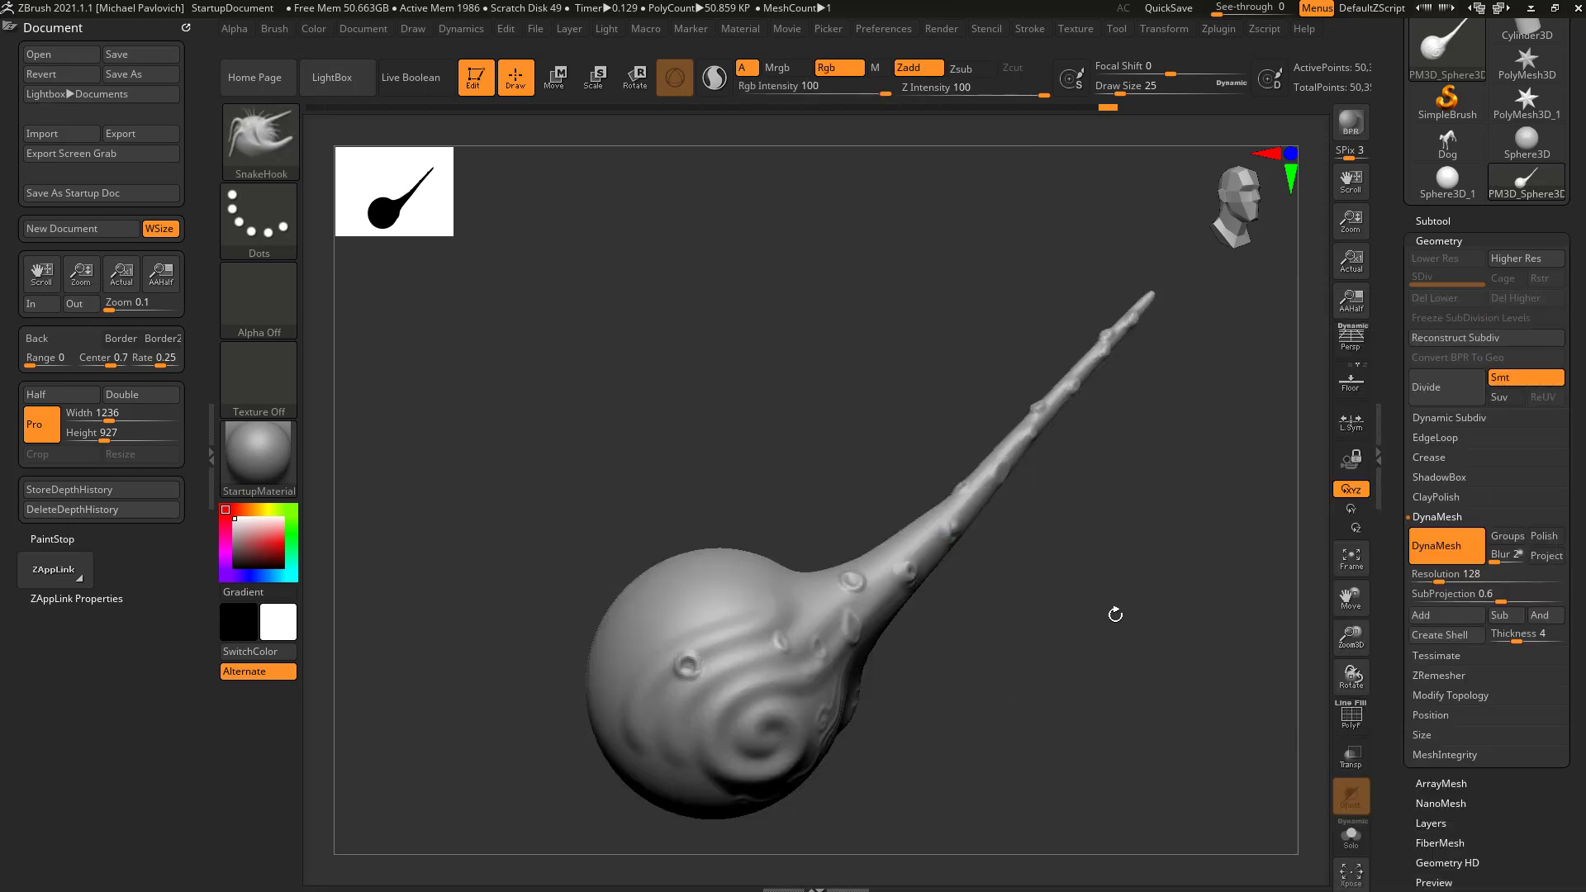
left_click_drag(761, 513, 502, 478)
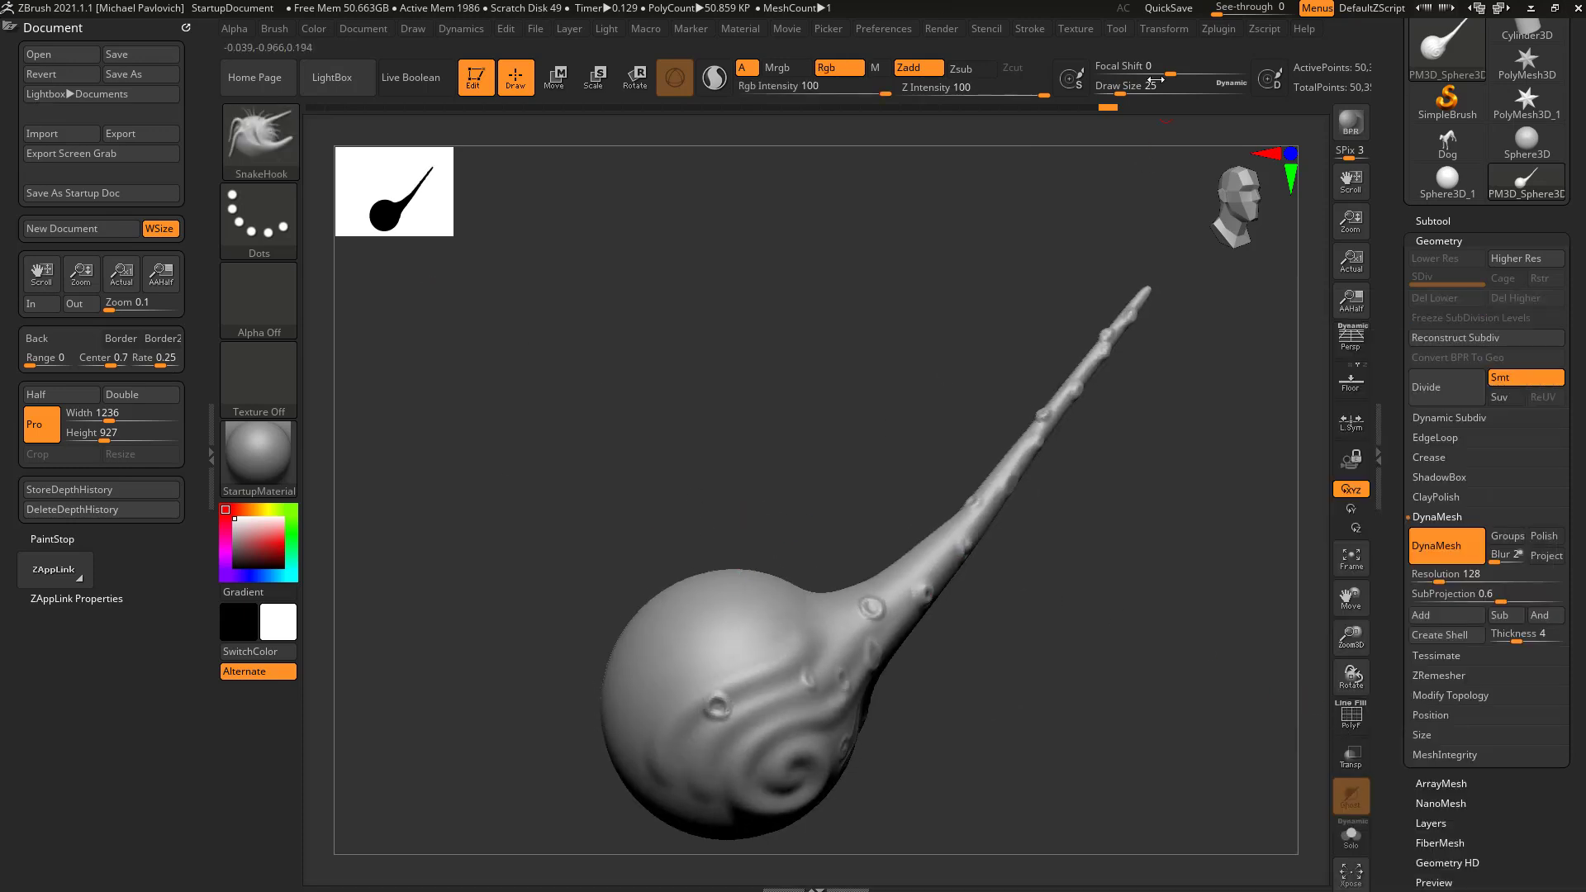
type("s90")
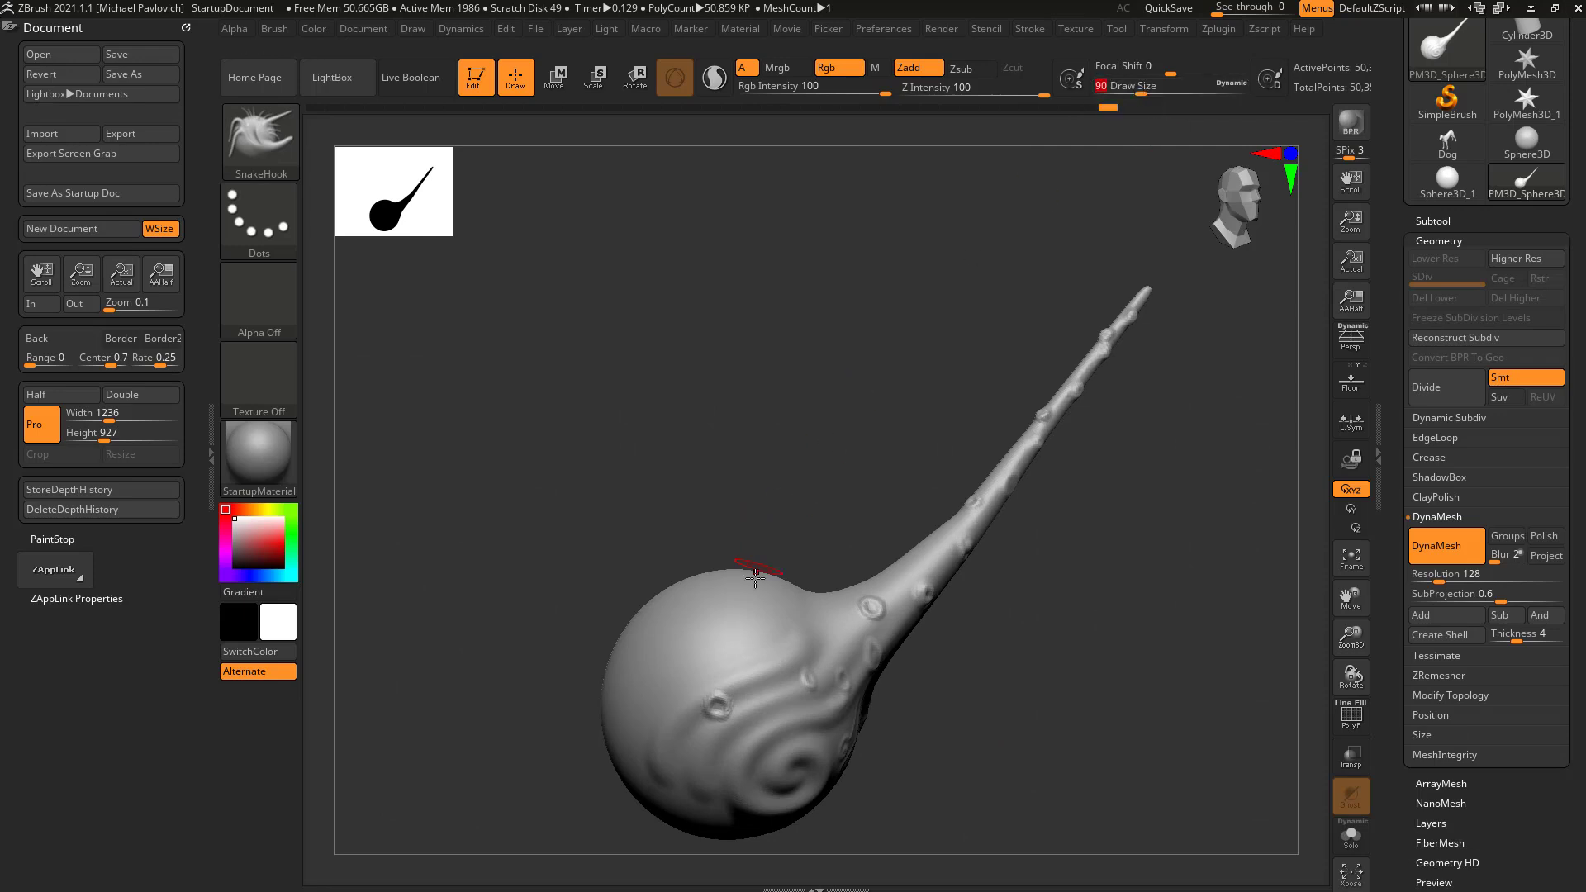
mouse_move(725, 594)
left_mouse_down()
mouse_move(673, 467)
mouse_move(713, 372)
mouse_move(821, 347)
left_mouse_up()
left_click(1363, 713)
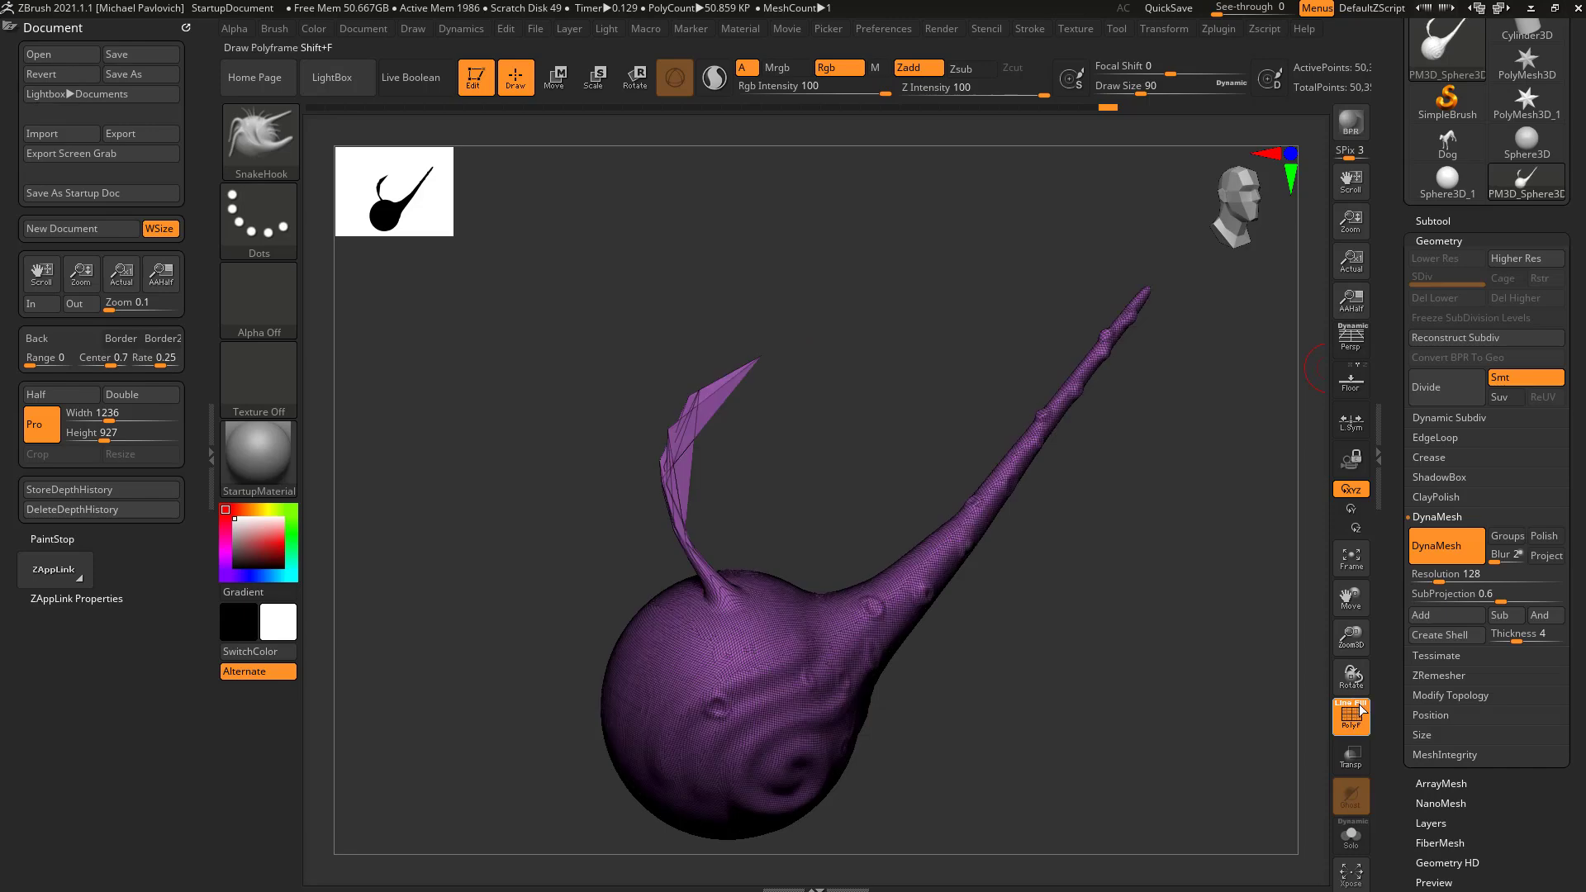
left_click_drag(749, 383, 856, 437)
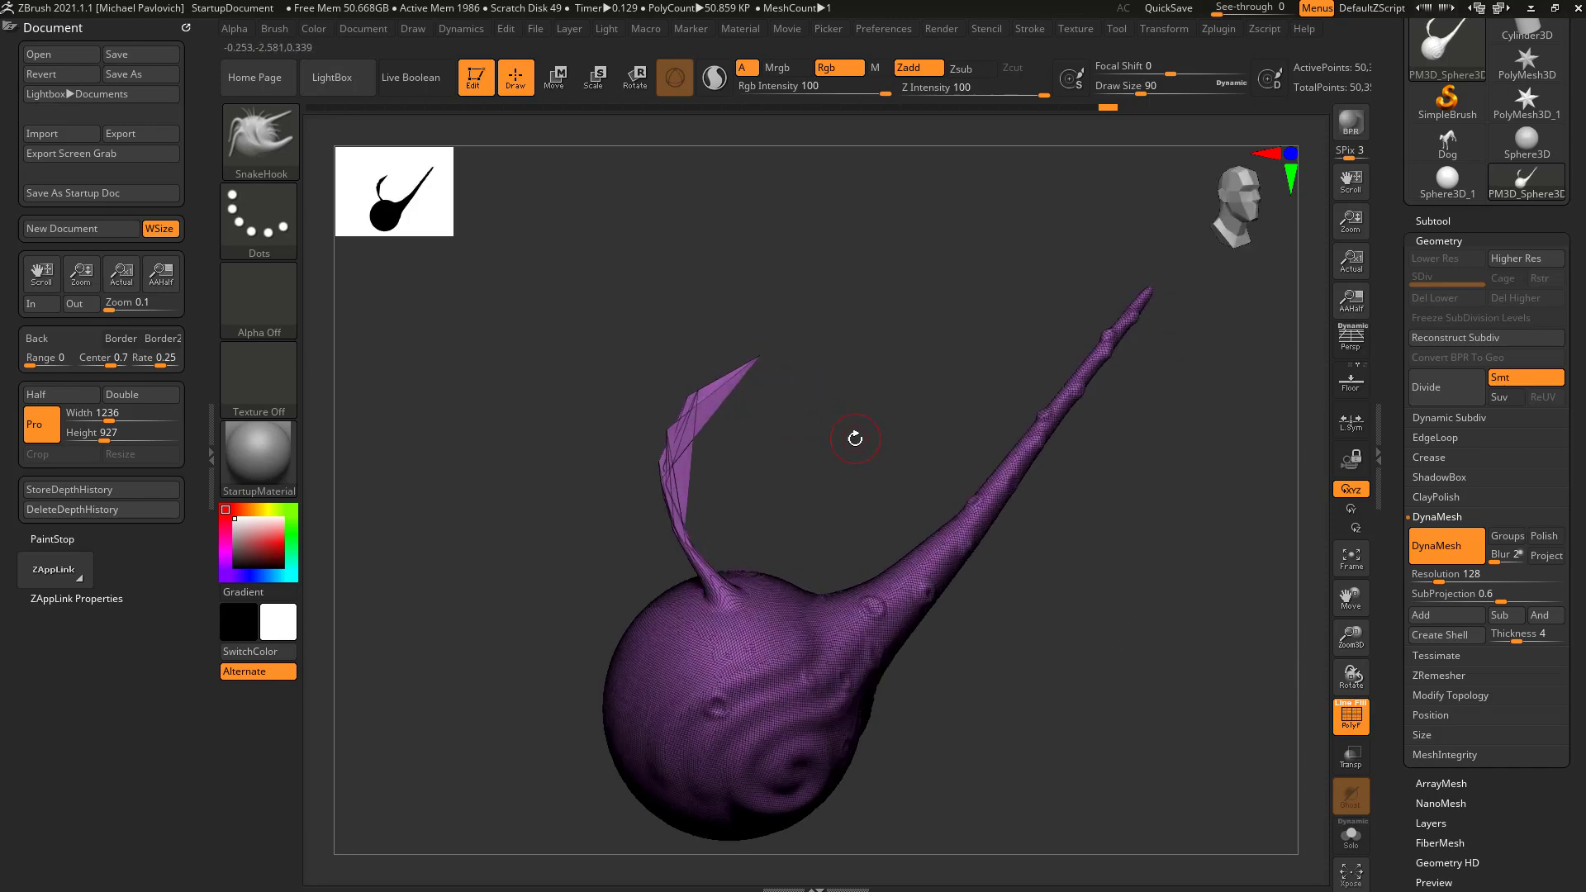
Undo the long spike in favour of a short one on the sphere's top, and remesh it with DynaMesh.
key("ctrl+z")
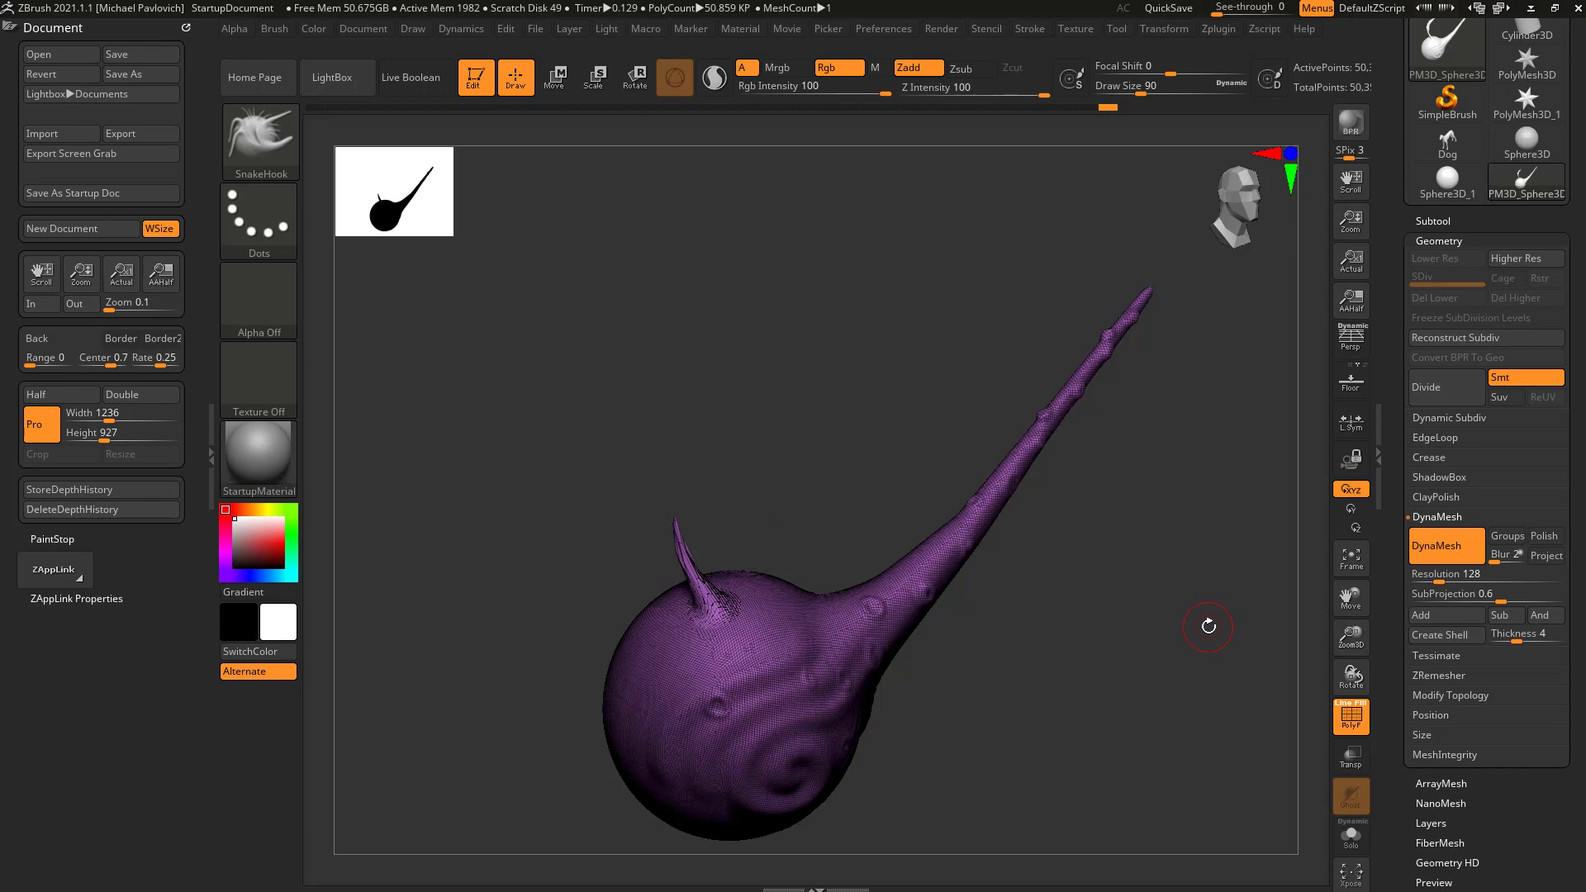
left_click_drag(609, 553, 1049, 601)
key("ctrl")
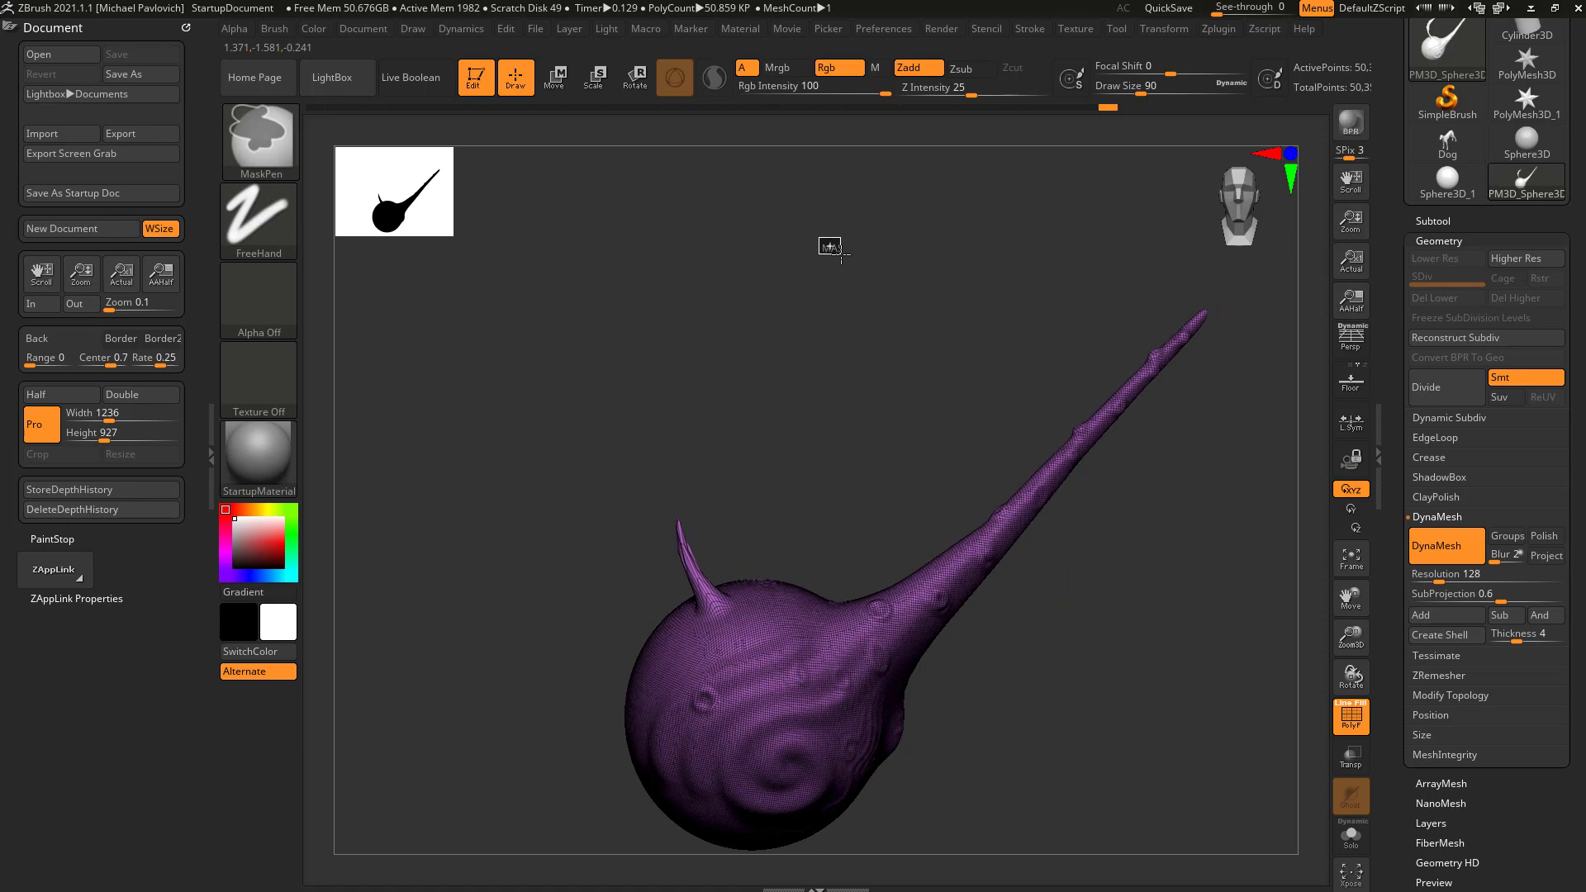
mouse_move(852, 268)
left_mouse_down("ctrl")
mouse_move(861, 280)
mouse_move(894, 266)
left_mouse_up("ctrl")
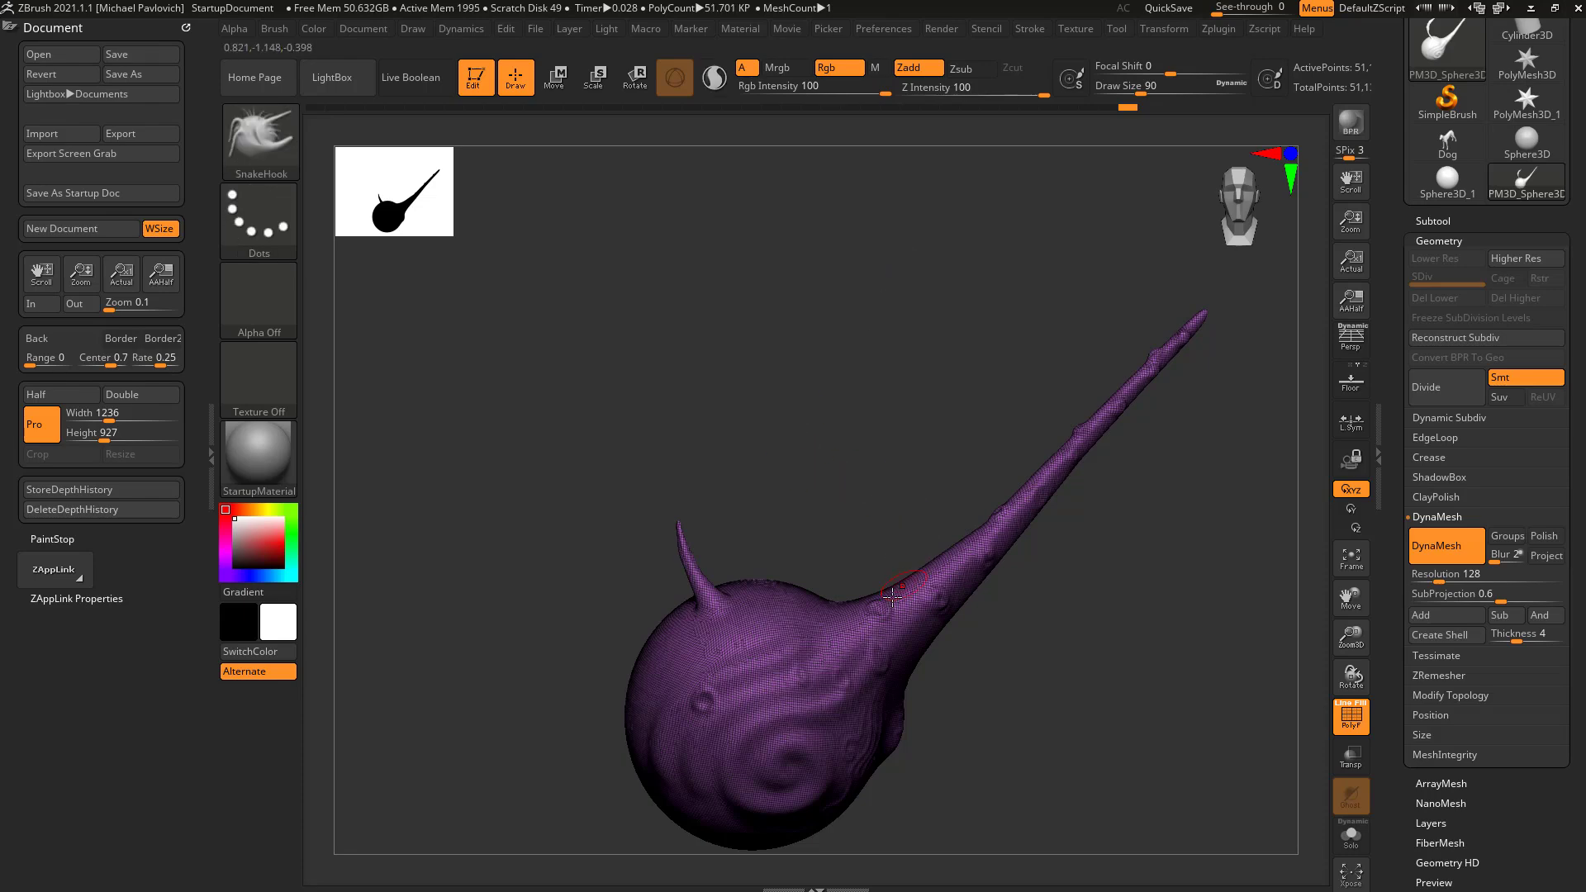
Pull the short spike's tip further upward with SnakeHook and update the DynaMesh to even out its polygons.
right_click_drag(793, 457, 801, 596, "alt")
right_click_drag(759, 483, 728, 605, "alt")
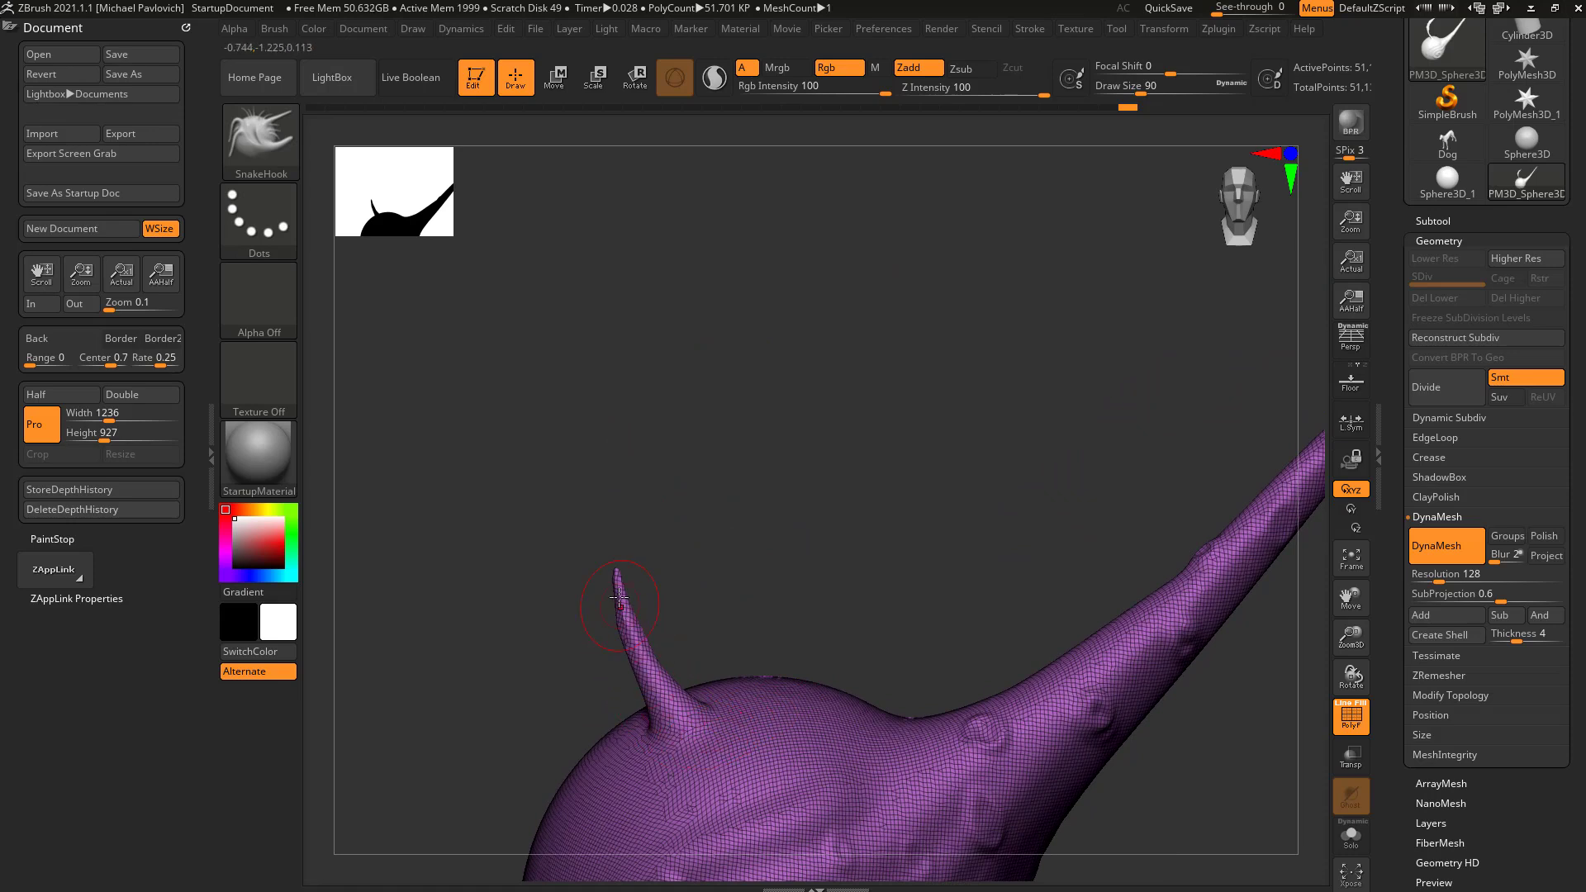
left_click_drag(621, 599, 612, 413)
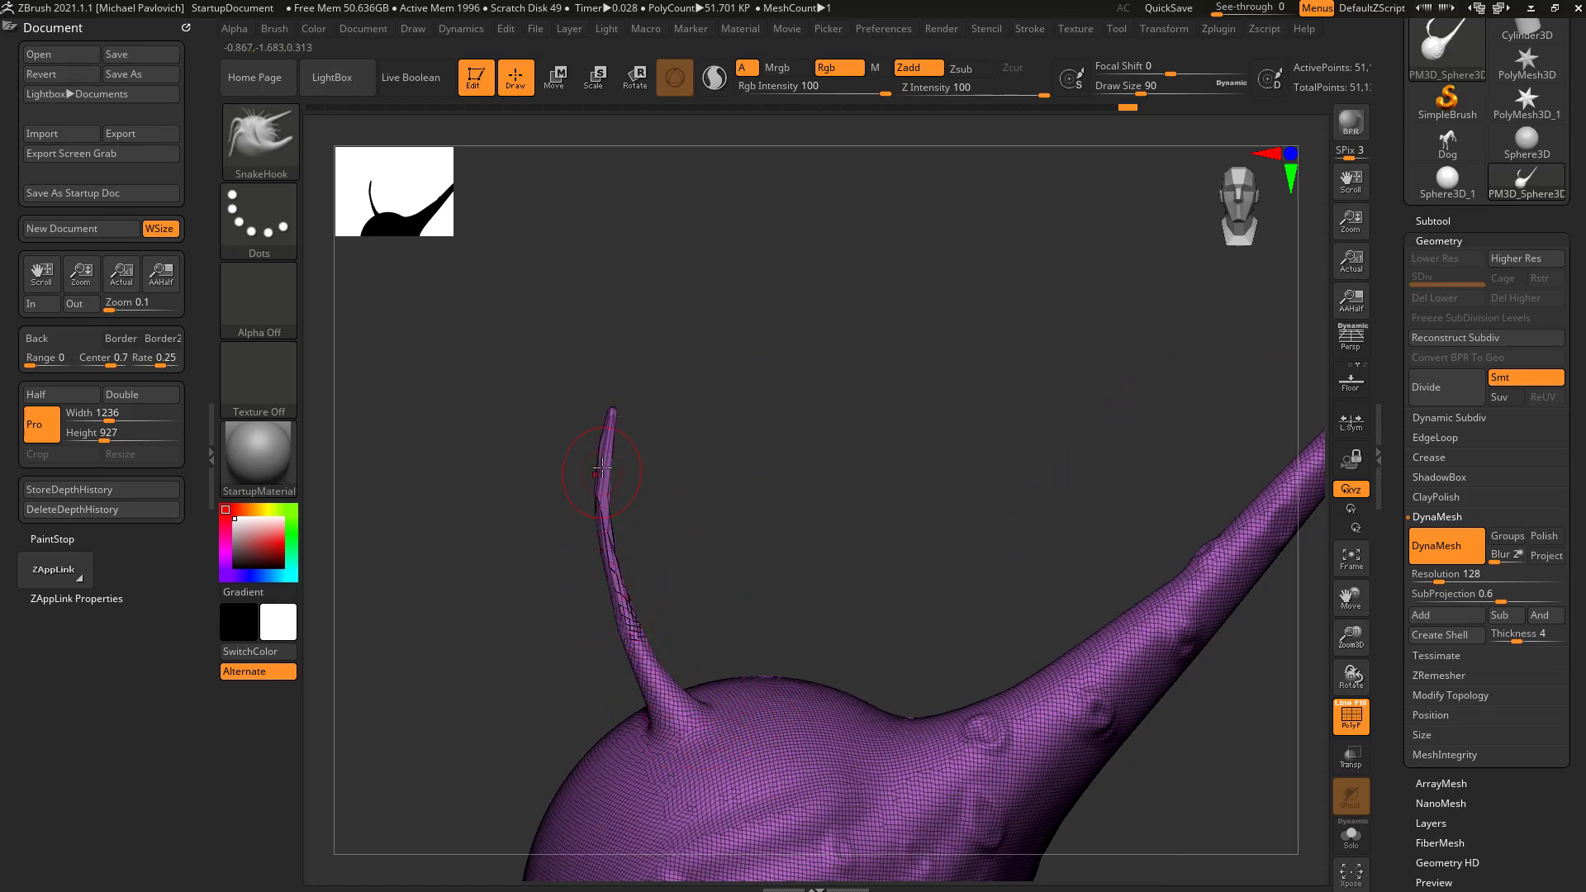
left_click_drag(849, 344, 934, 422, "ctrl")
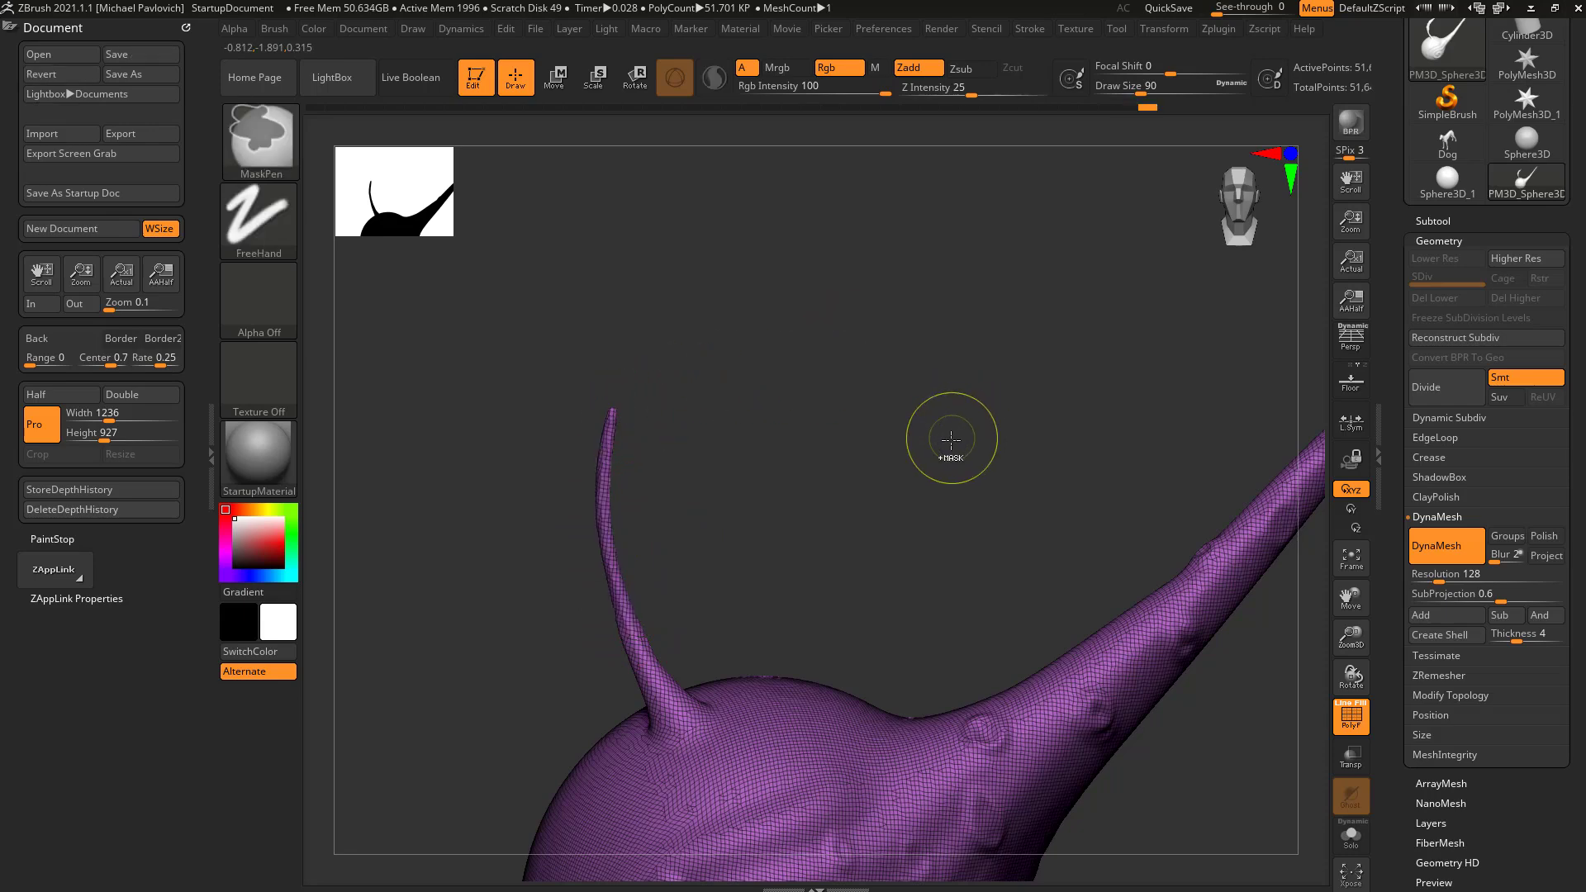
Swell the upper end of the thin spike into a large bulb with the Inflat brush at draw size 217.
left_click_drag(925, 476, 1144, 596)
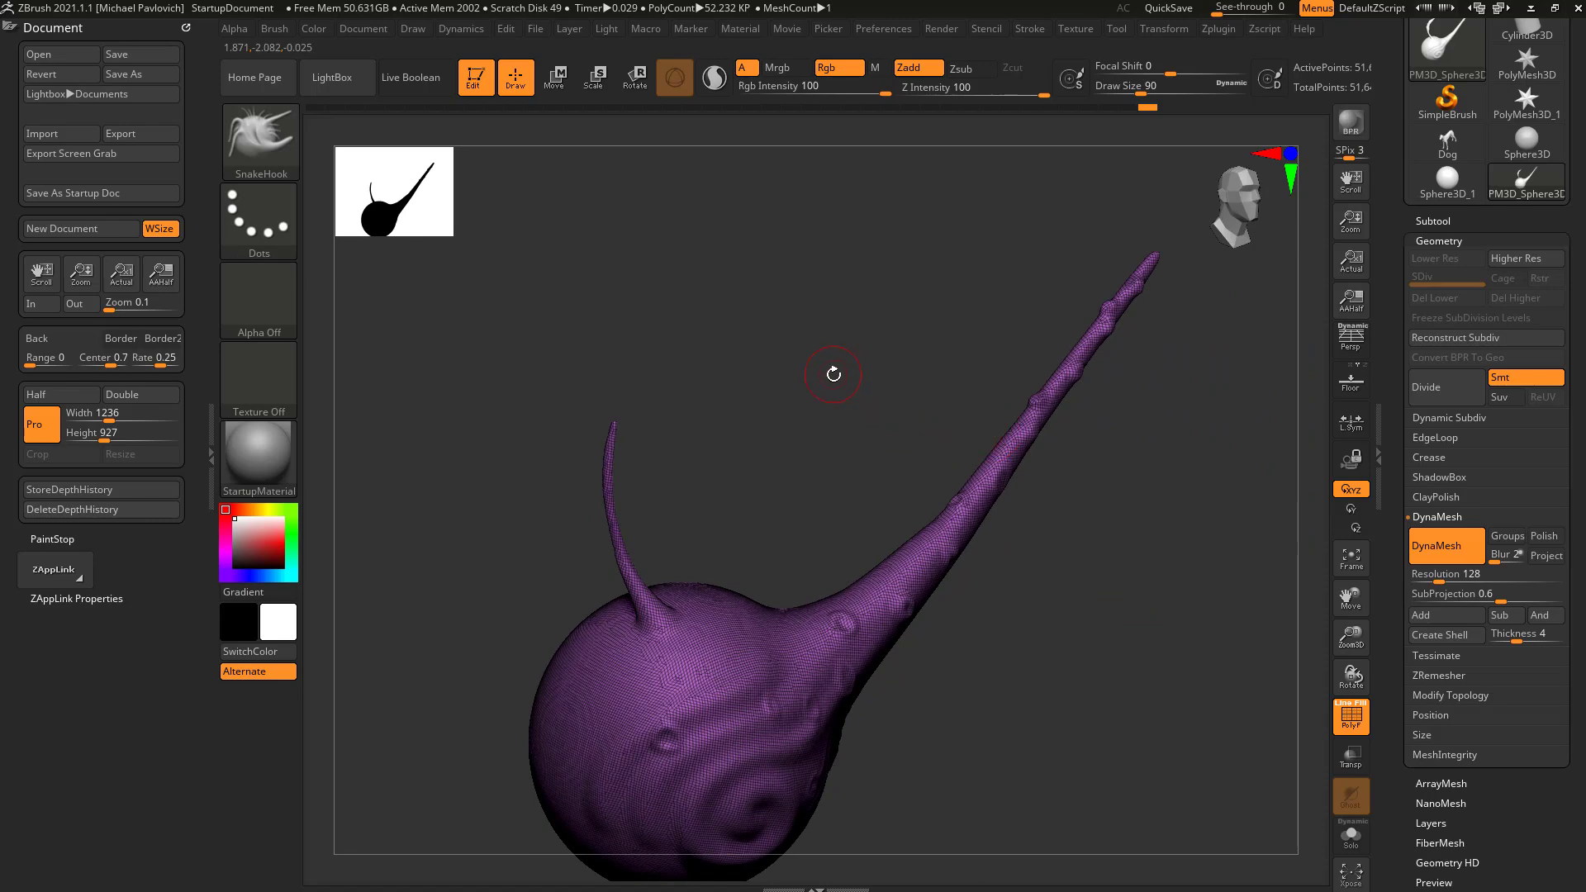
key("b")
key("i")
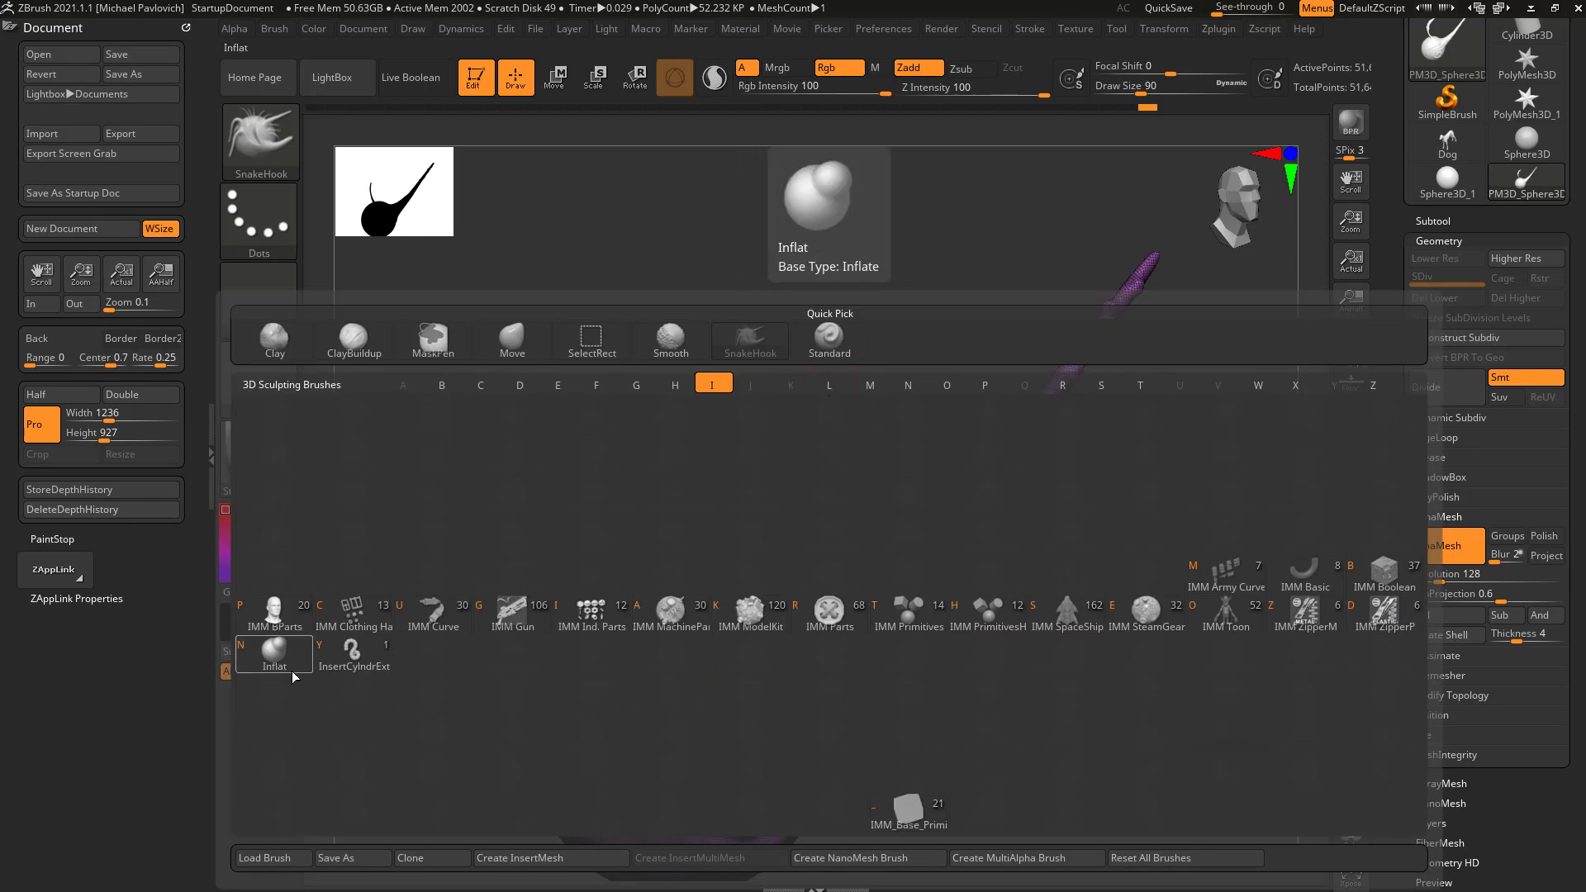
key("n")
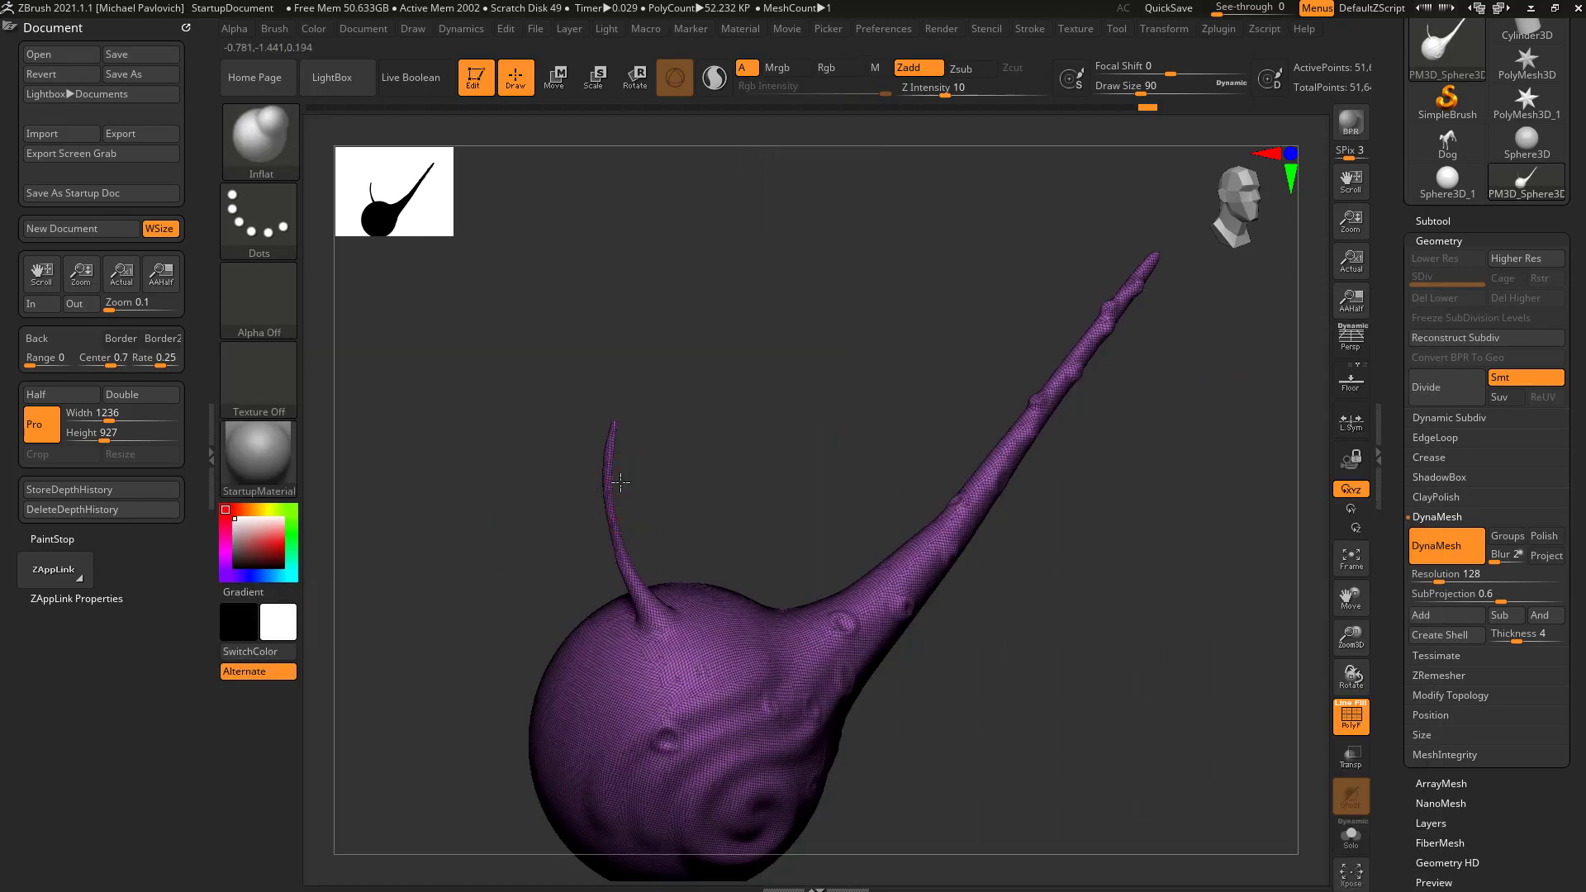
left_click_drag(1141, 91, 1165, 91)
mouse_move(604, 486)
left_mouse_down()
mouse_move(608, 462)
mouse_move(606, 504)
mouse_move(613, 427)
left_mouse_up()
mouse_move(701, 393)
left_mouse_down()
mouse_move(636, 421)
mouse_move(621, 450)
mouse_move(650, 474)
mouse_move(746, 389)
mouse_move(652, 460)
mouse_move(592, 458)
mouse_move(604, 494)
mouse_move(607, 449)
left_mouse_up()
left_click_drag(743, 446, 628, 446)
left_click_drag(516, 500, 545, 417)
left_click_drag(719, 442, 660, 446)
left_click_drag(631, 368, 780, 469, "alt")
mouse_move(712, 707)
left_mouse_down("alt")
mouse_move(764, 581)
mouse_move(761, 648)
mouse_move(631, 675)
left_mouse_up("alt")
left_click_drag(805, 533, 756, 661, "alt")
left_click_drag(826, 558, 774, 572)
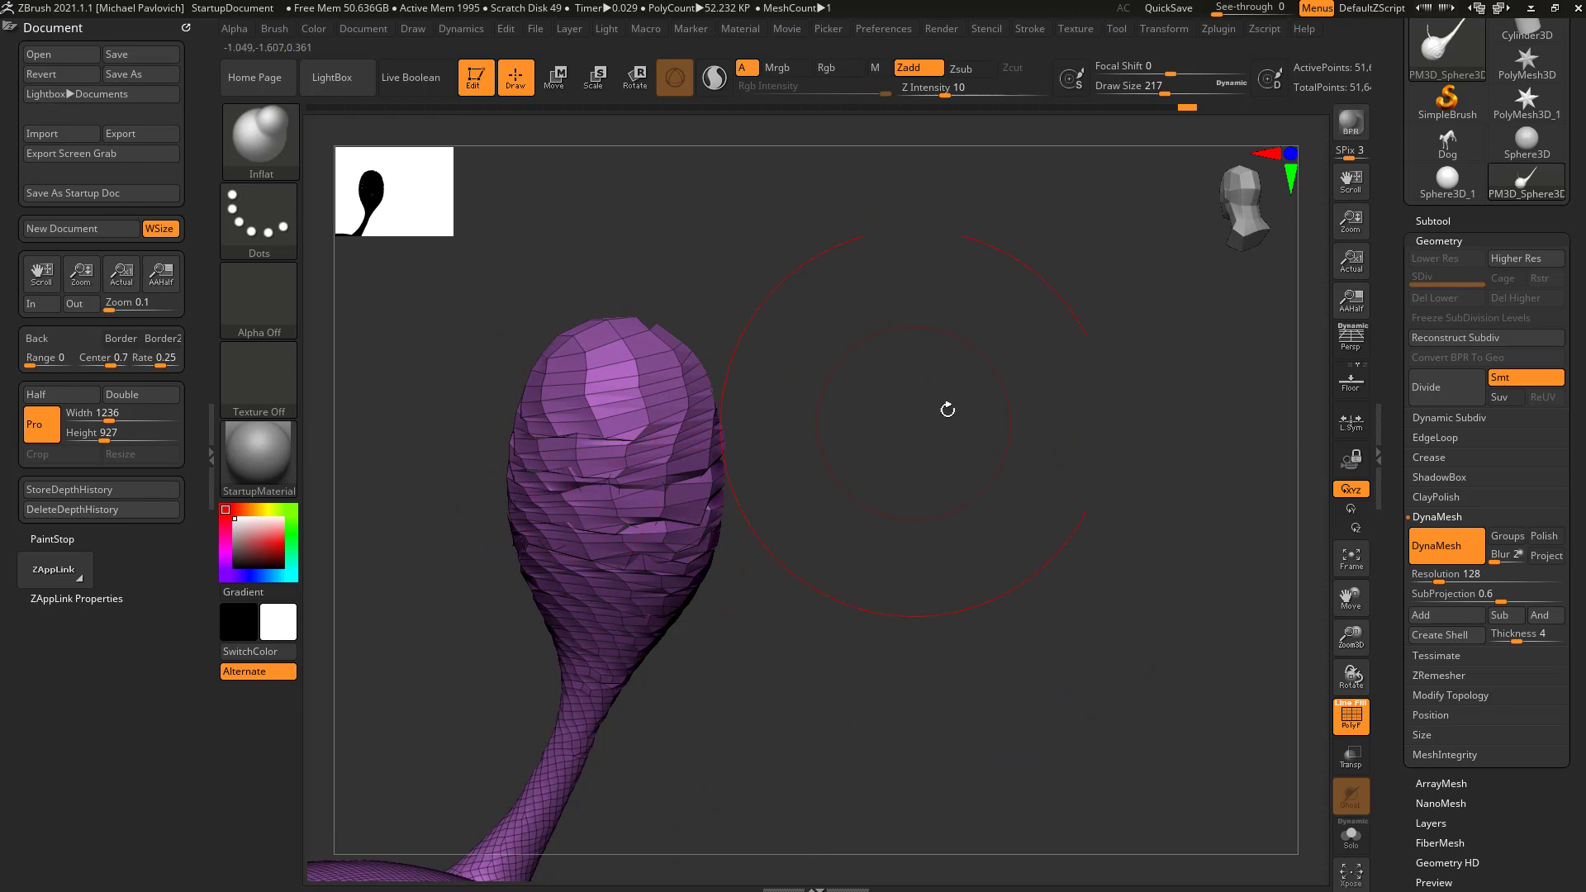
Remesh the stretched bulb with DynaMesh and hide the polyframe.
left_click_drag(1007, 327, 811, 523, "ctrl")
left_click(1344, 713)
left_click_drag(1173, 636, 933, 504)
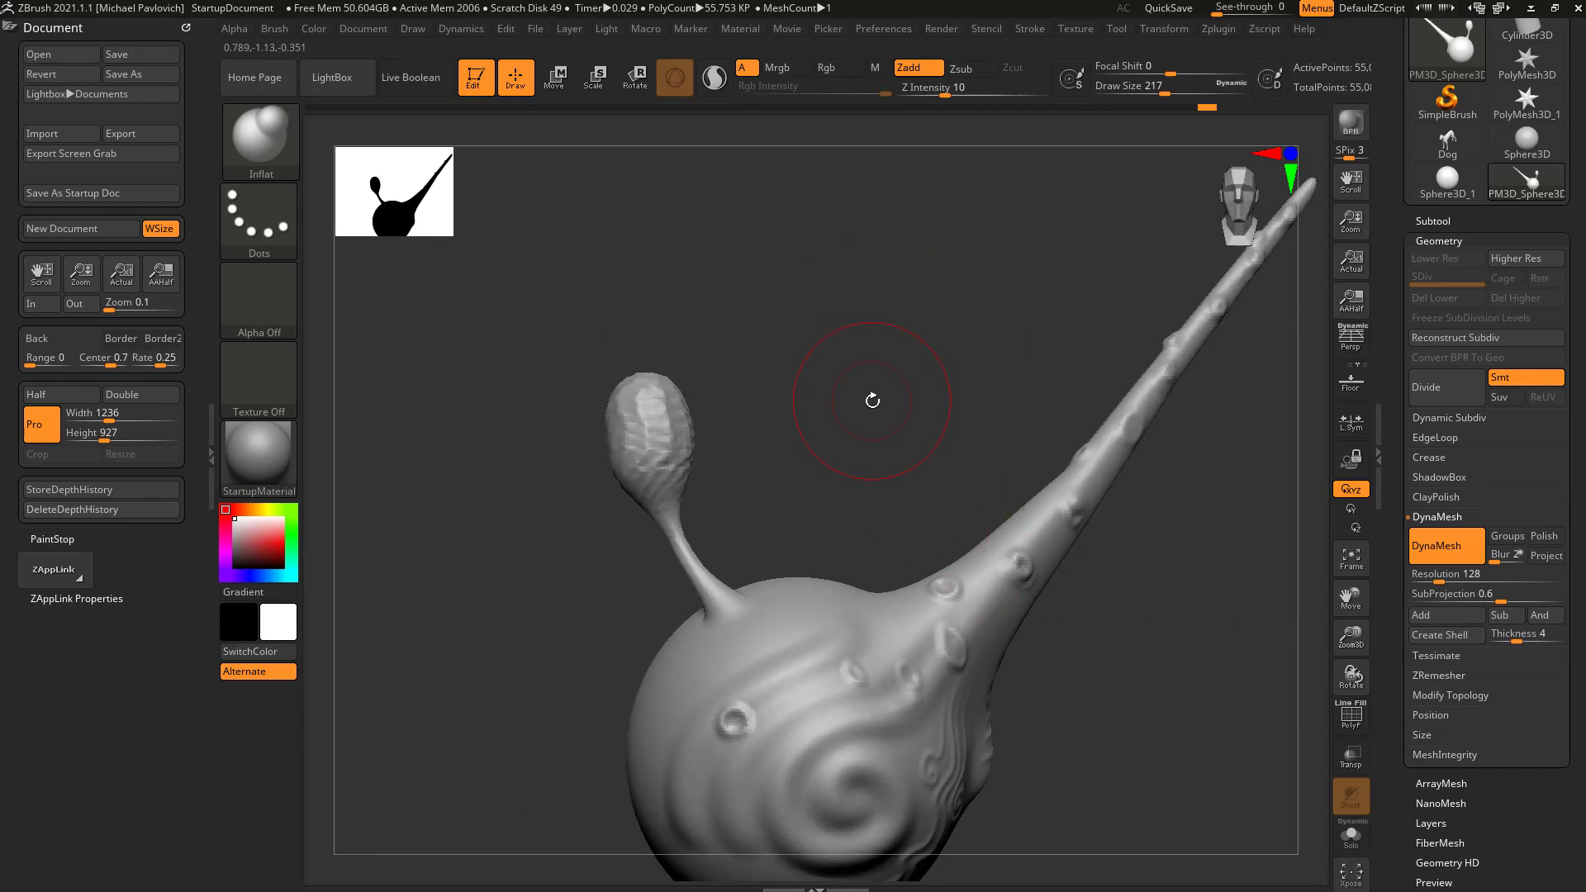
key("b")
key("s")
key("h")
right_click_drag(867, 406, 852, 408, "ctrl")
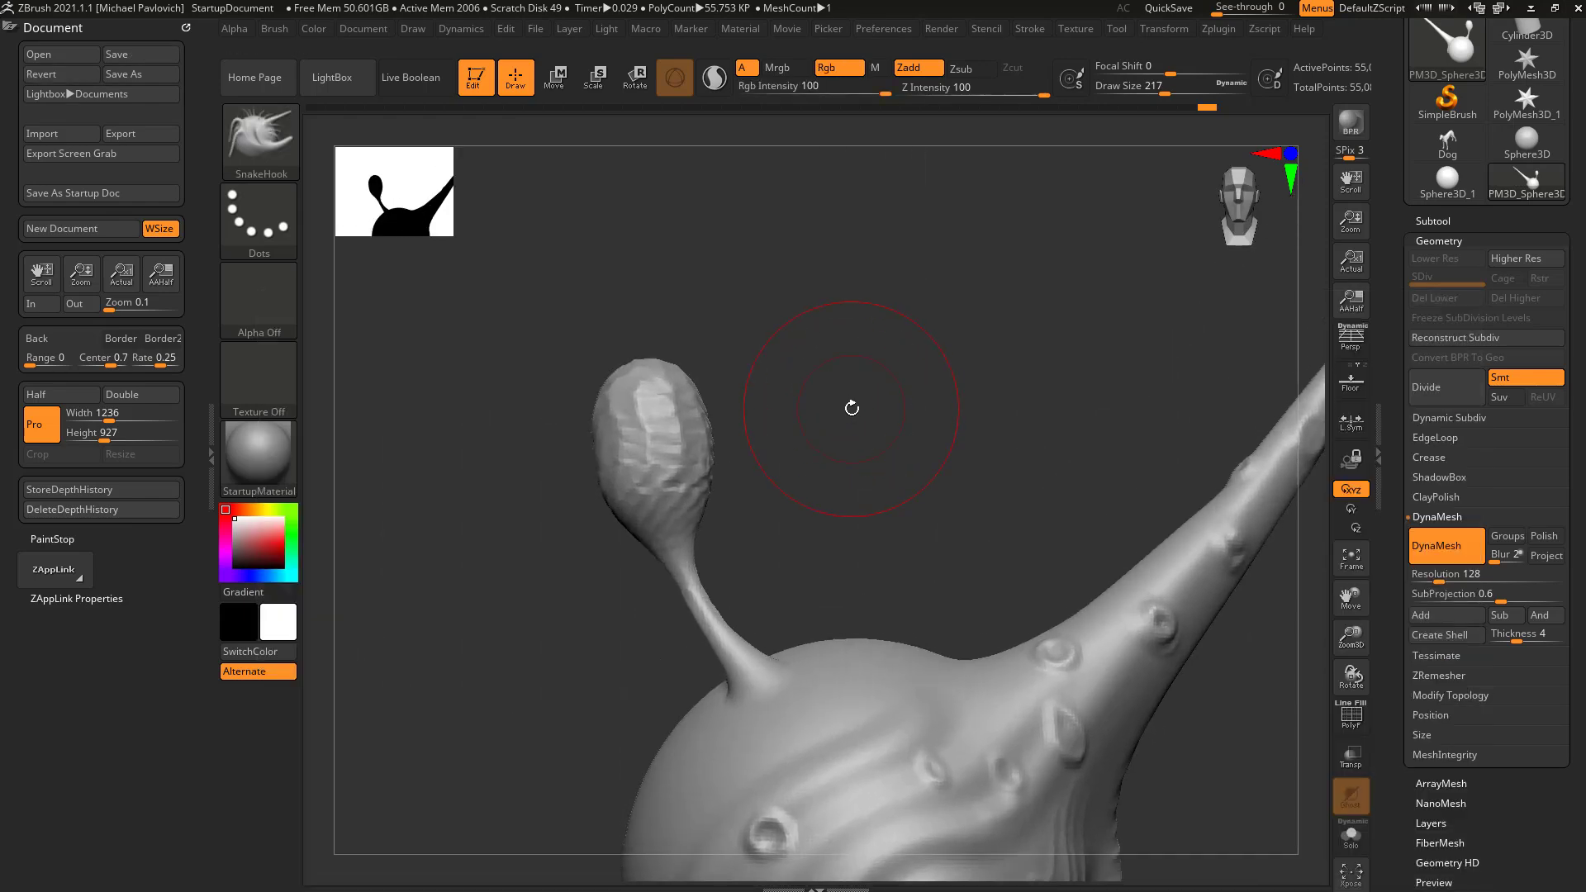
Sculpt a ring on the sphere beside the stalk and another on the bulb with the Standard brush at draw size 46.
key("b")
key("s")
key("t")
key("s")
left_click_drag(840, 411, 667, 474)
left_click_drag(814, 740, 826, 730)
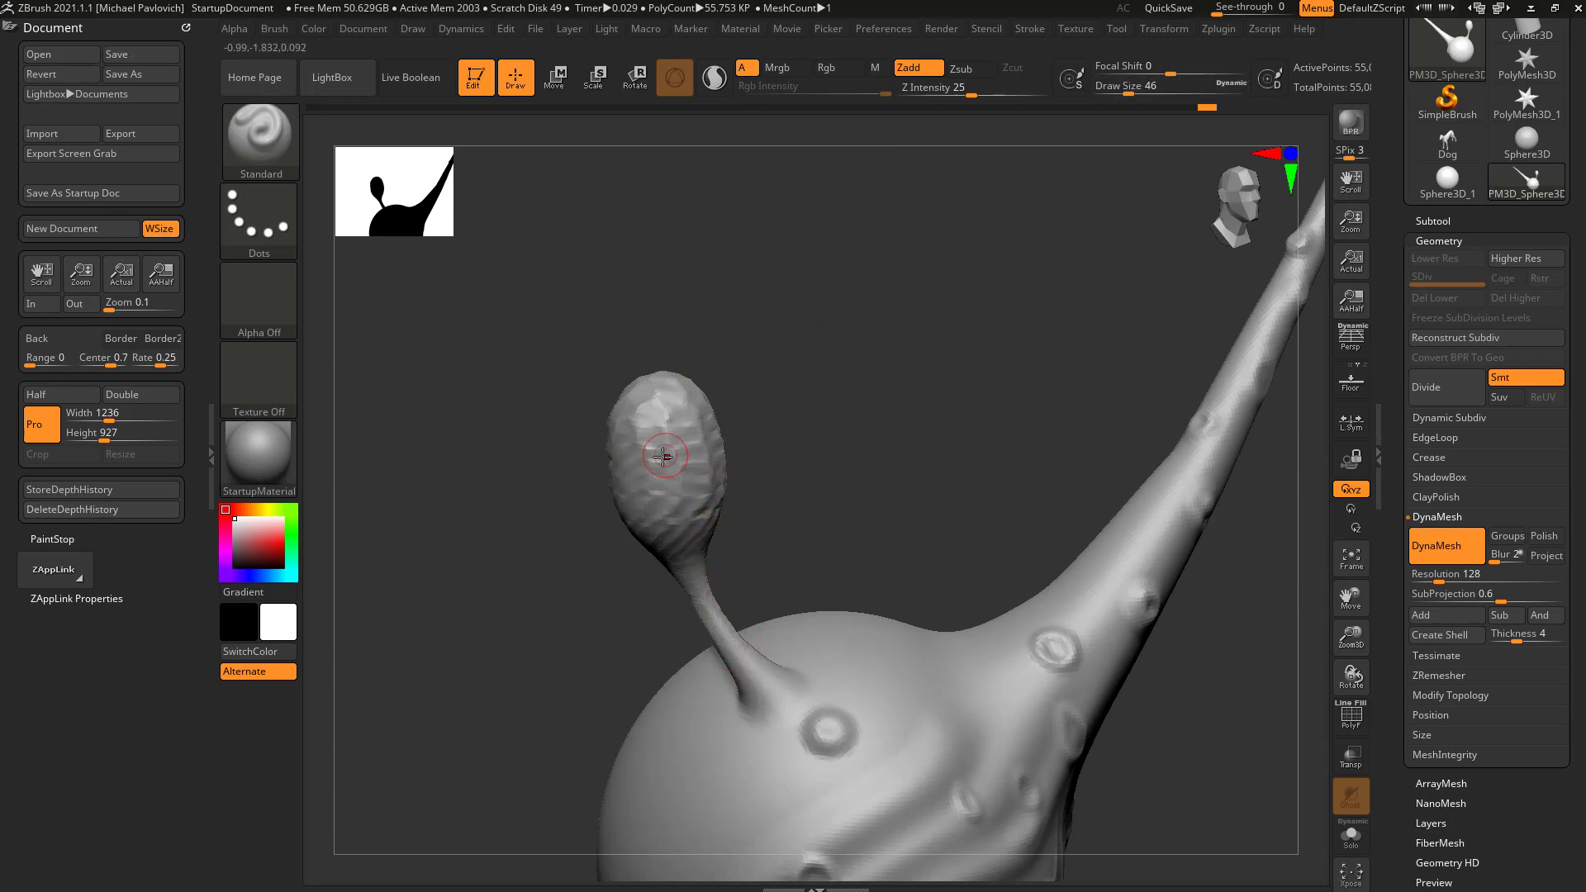
left_click_drag(668, 470, 672, 464)
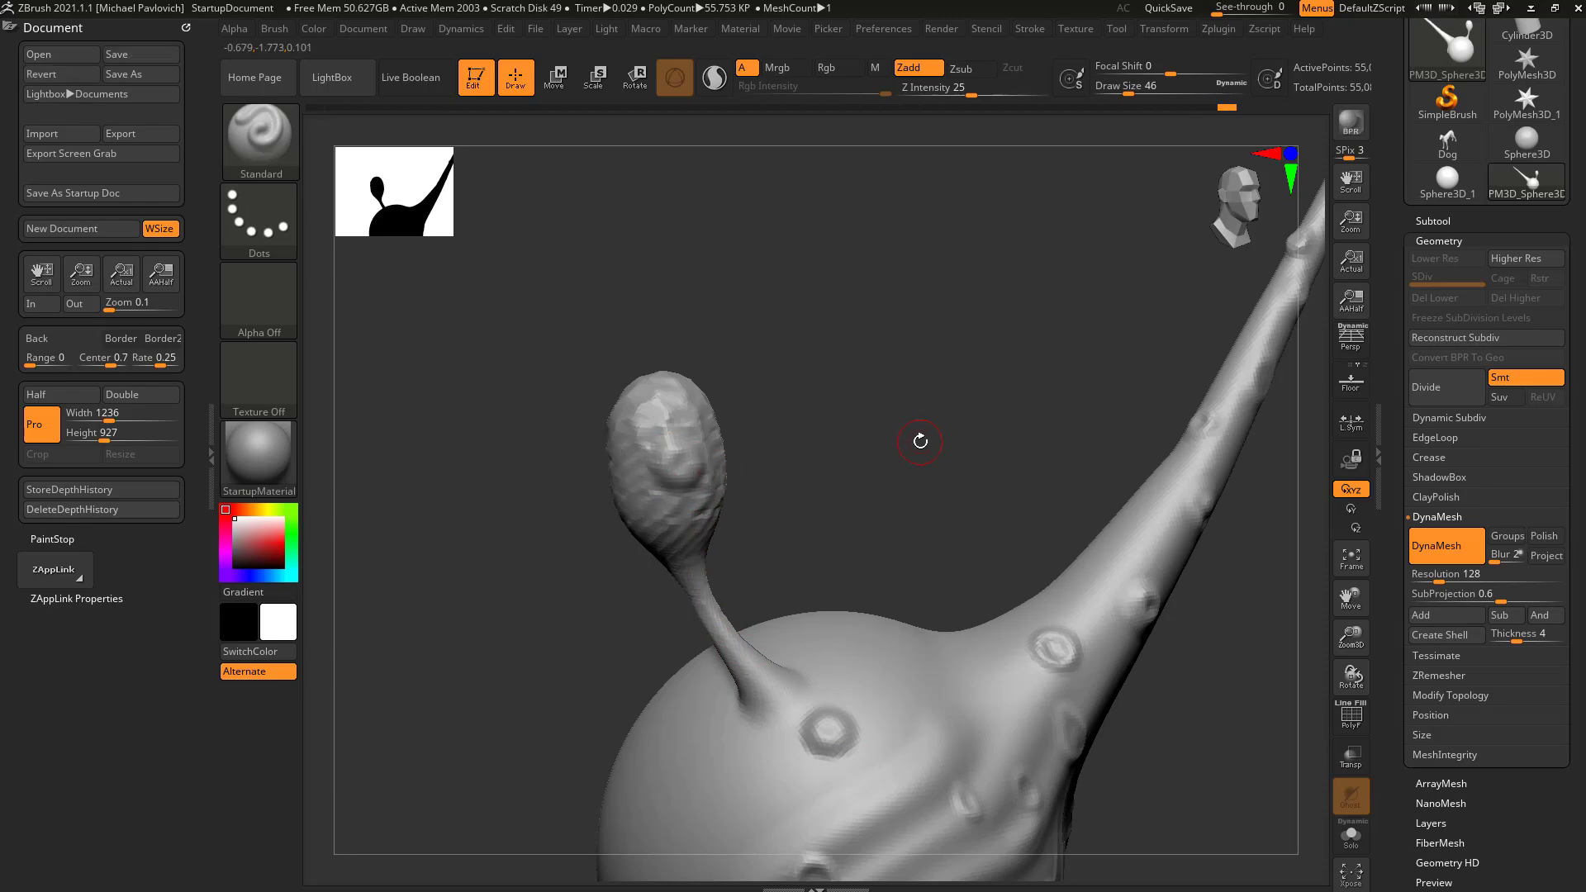
Turn on the polyframe and examine the polygon distribution across the bulb, sphere and horn.
left_click(1351, 715)
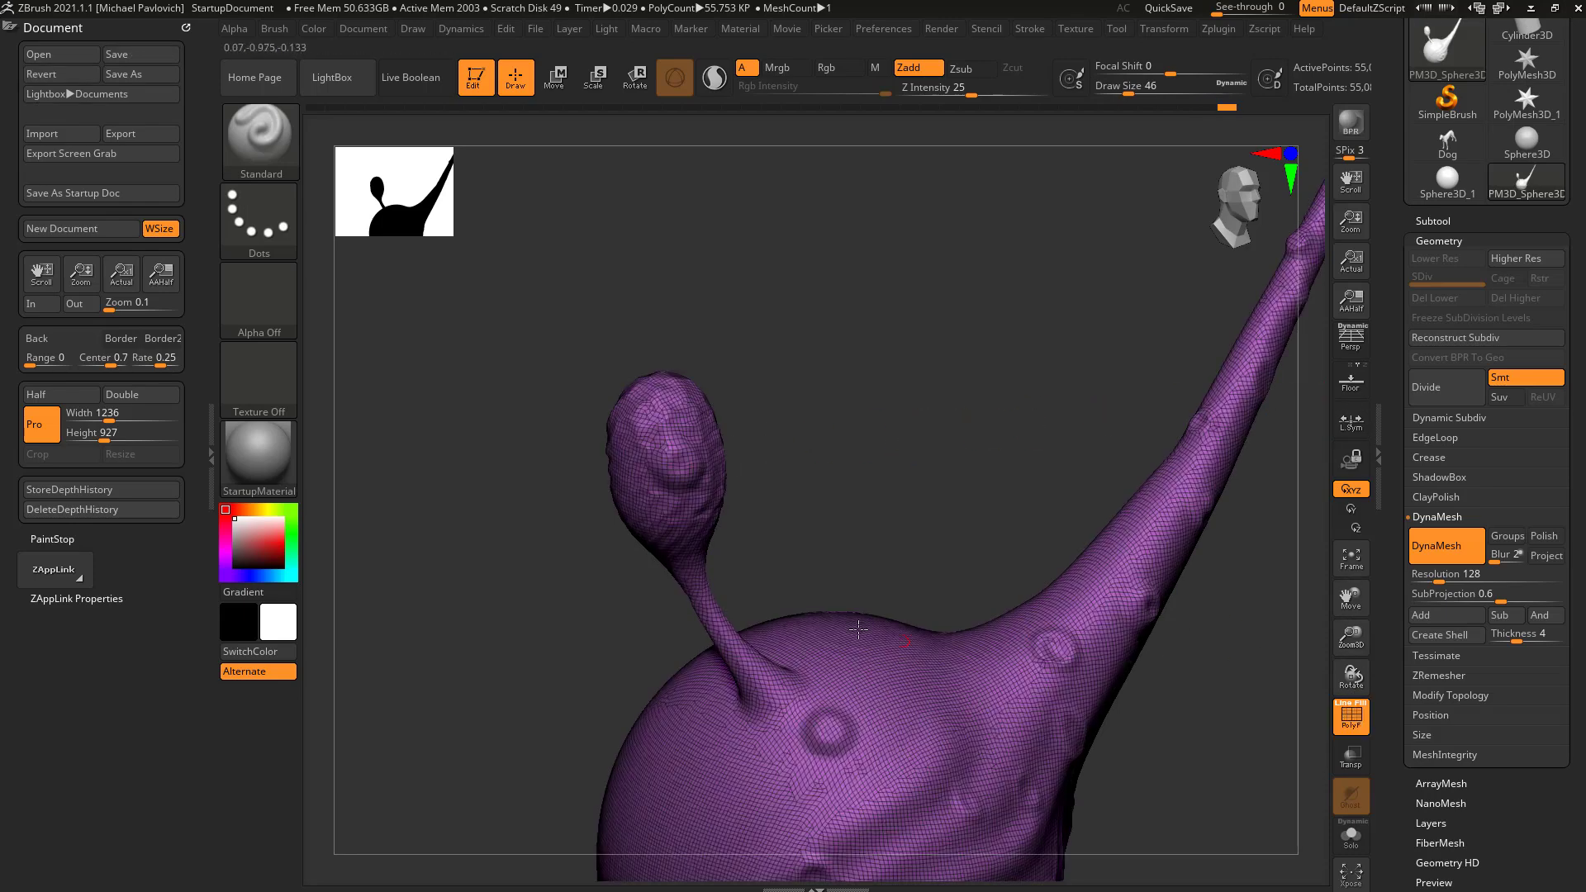
mouse_move(737, 510)
left_mouse_down()
mouse_move(702, 475)
mouse_move(607, 508)
mouse_move(778, 517)
mouse_move(631, 548)
mouse_move(761, 460)
mouse_move(624, 537)
mouse_move(949, 463)
mouse_move(877, 467)
mouse_move(866, 422)
mouse_move(1023, 449)
mouse_move(909, 470)
mouse_move(756, 430)
mouse_move(743, 354)
mouse_move(1057, 381)
mouse_move(1052, 336)
left_mouse_up()
left_click_drag(1030, 488, 1053, 486)
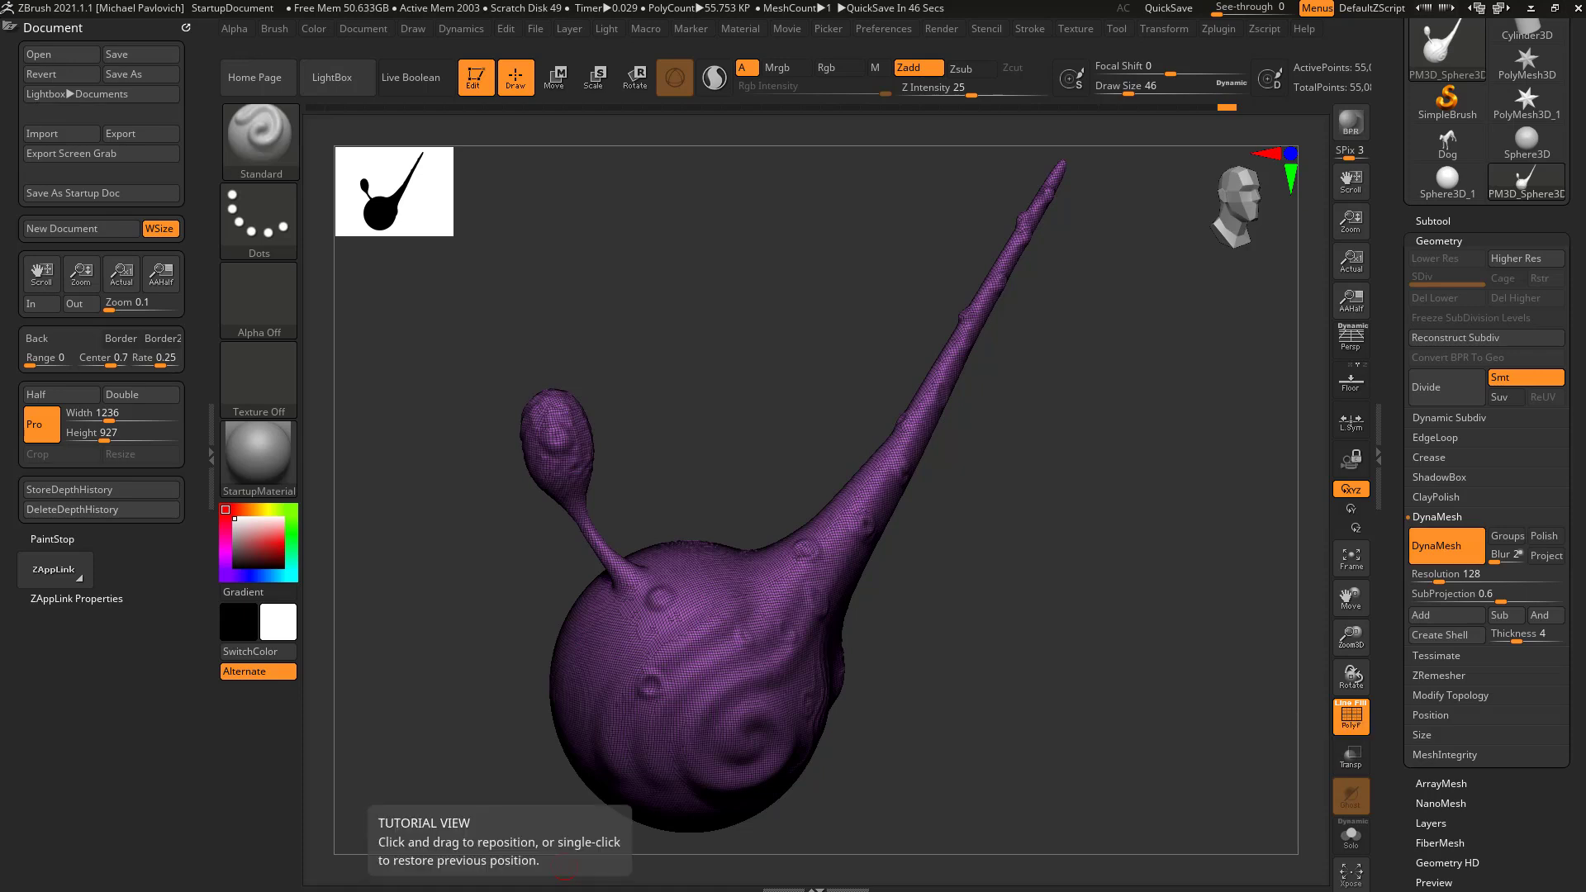
Hide the polyframe and rewind the undo history to the original low-poly sphere.
left_click(1348, 712)
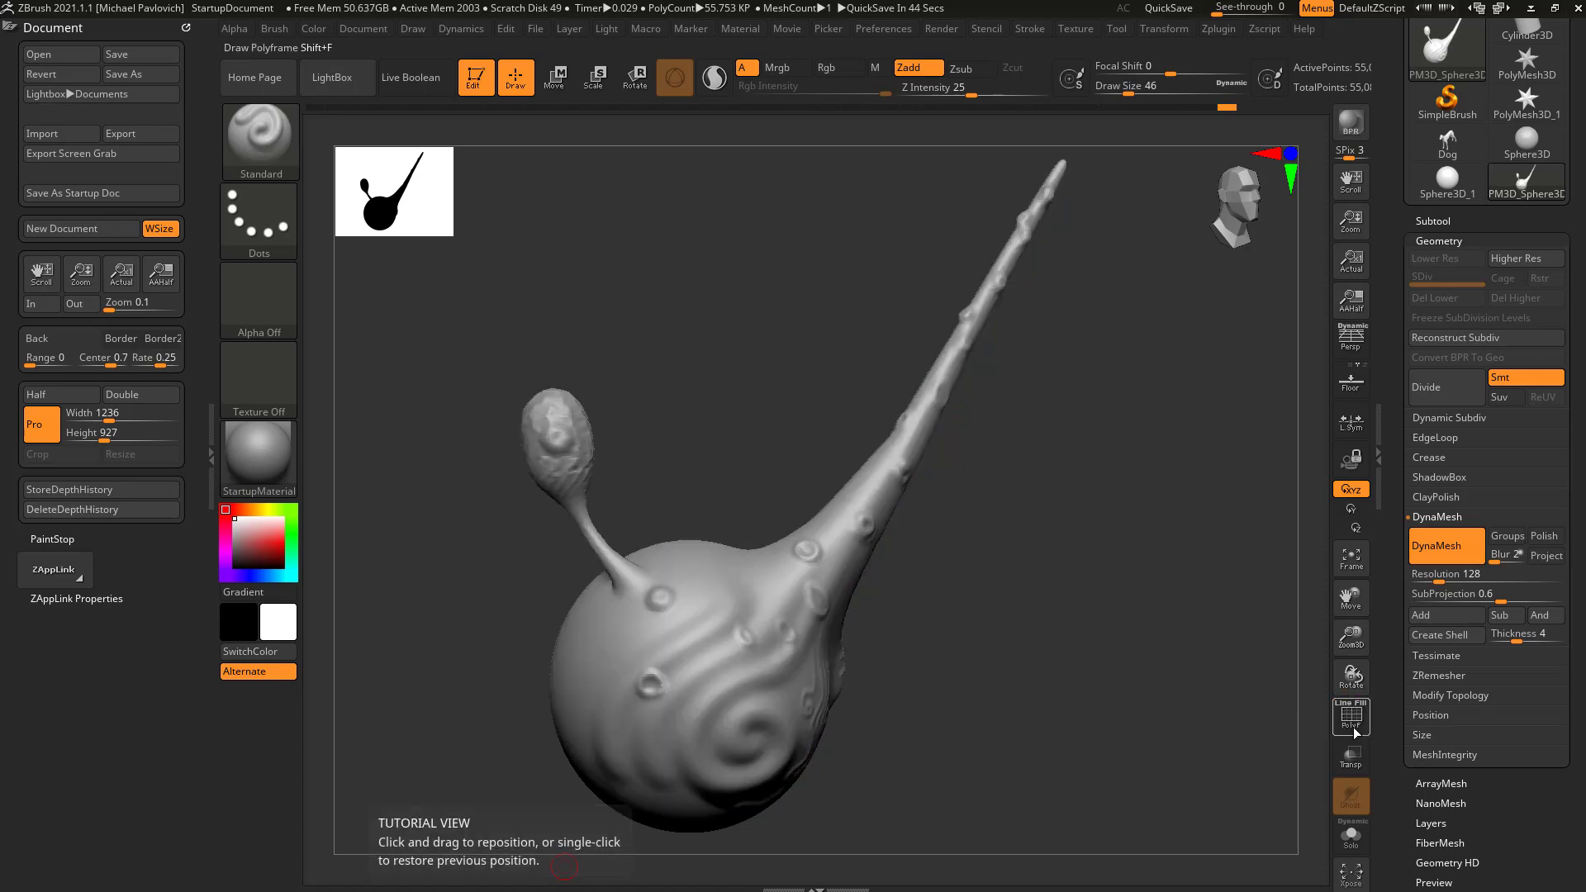
left_click_drag(1225, 115, 285, 129)
left_click_drag(842, 537, 998, 542)
Switch the current tool to the Cube3D primitive and display its polyframe.
scroll(1454, 330, "up", 3)
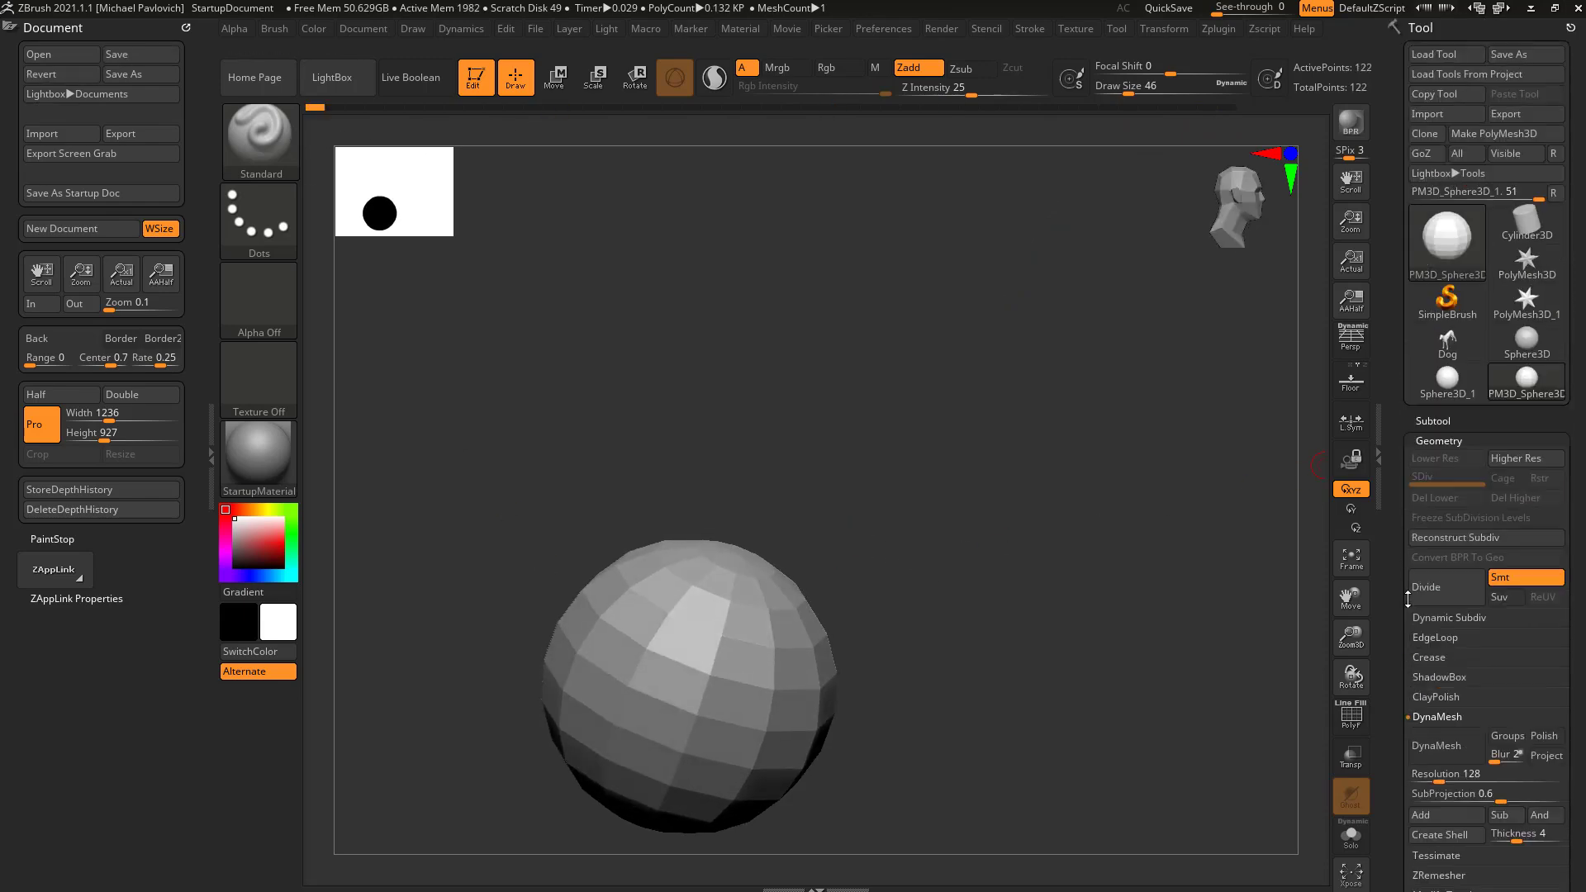
left_click(1447, 237)
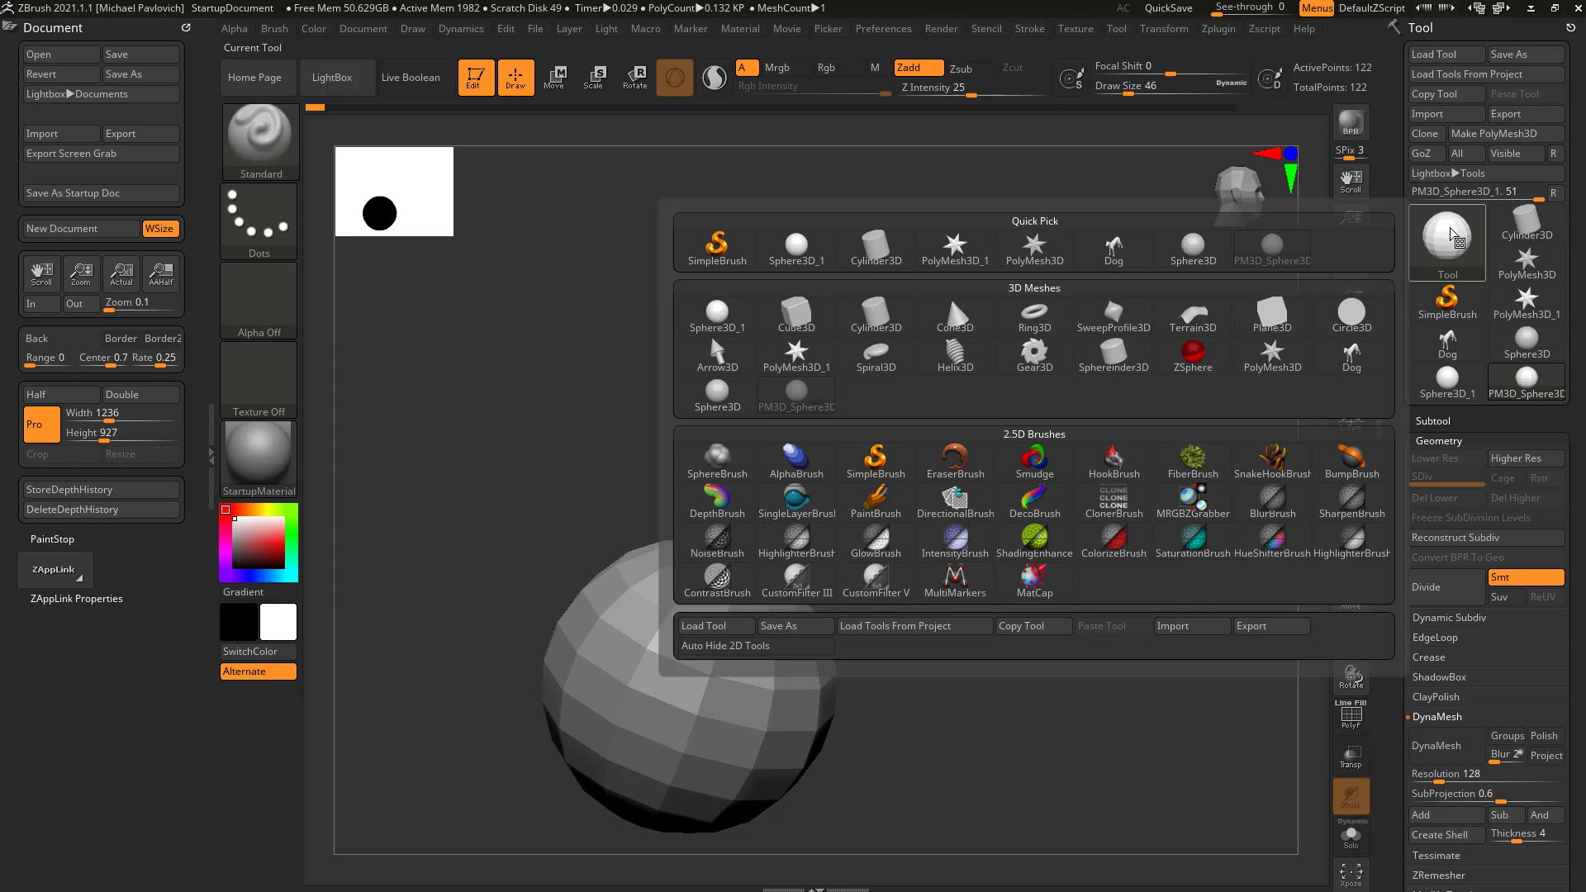
left_click(796, 314)
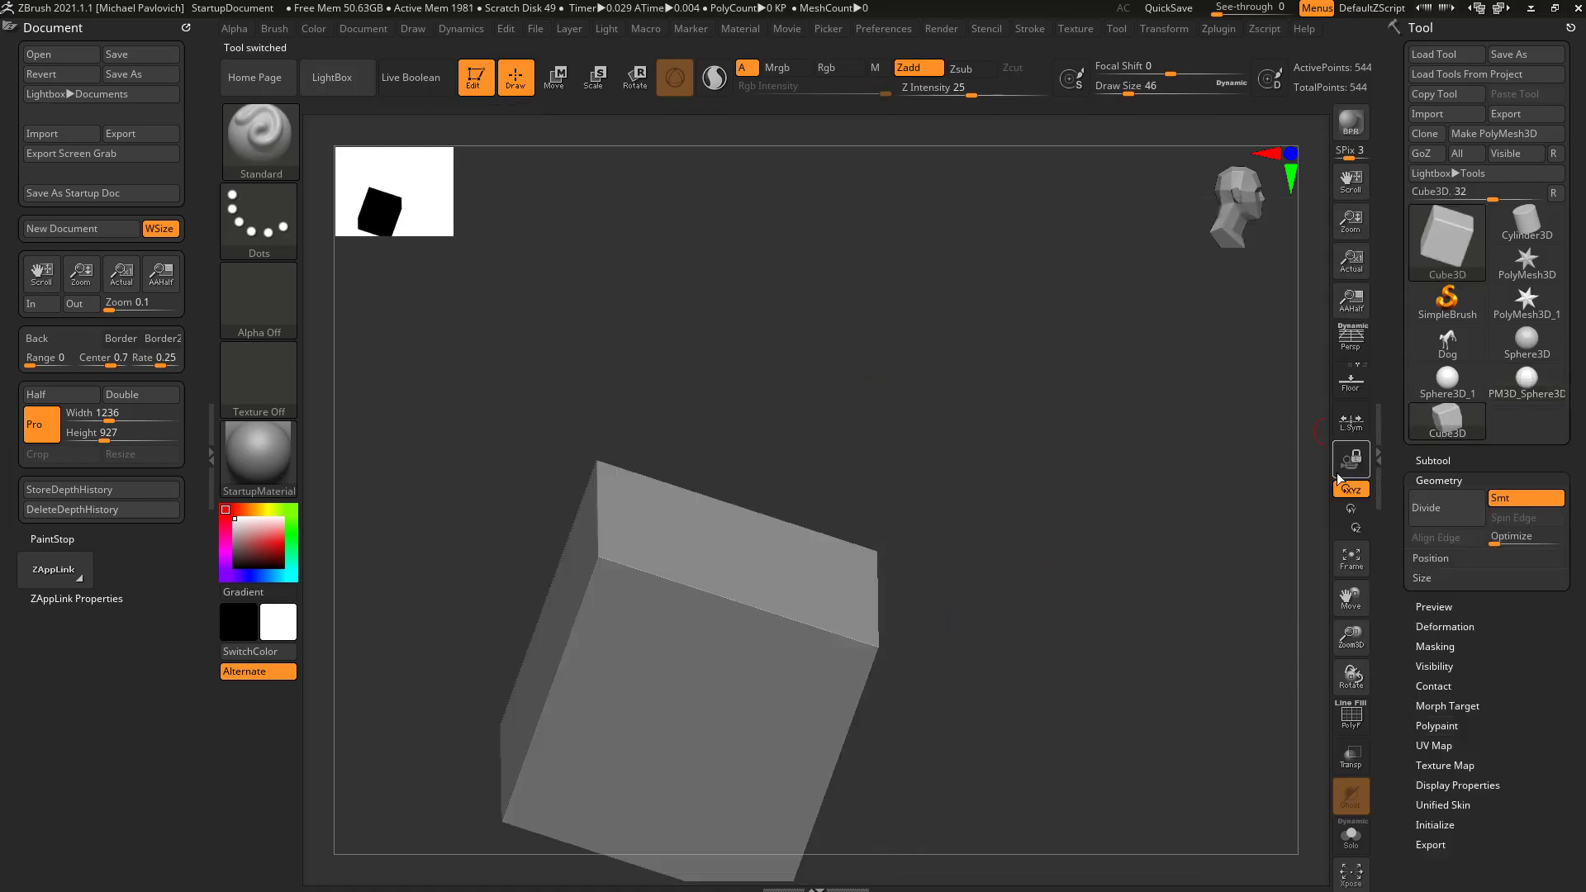
left_click(1350, 715)
left_click_drag(1122, 658, 926, 425)
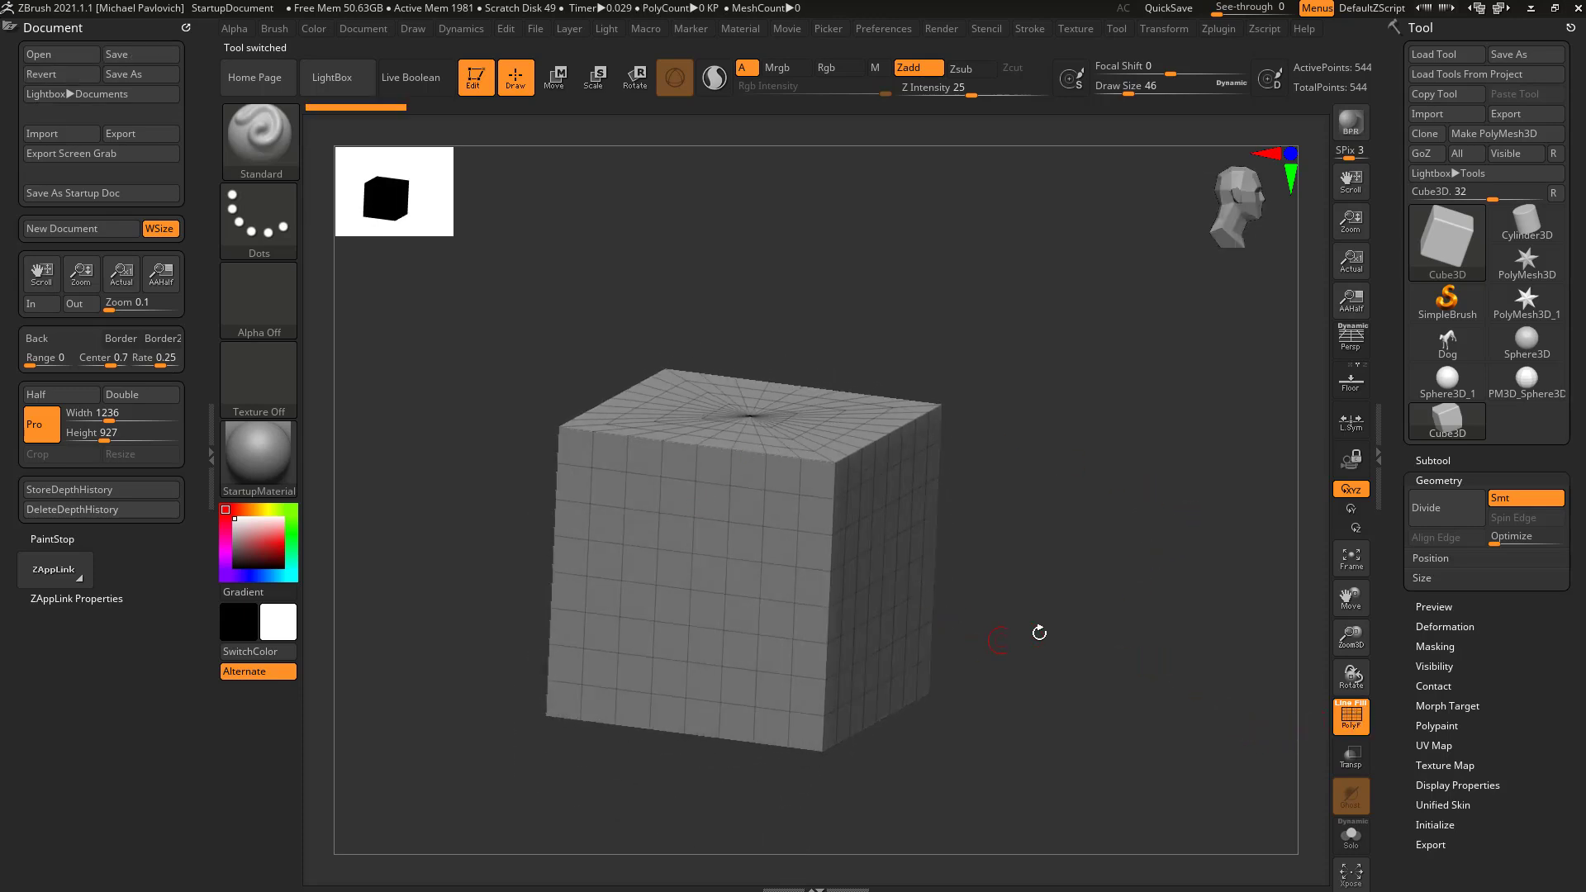
Open the cube's Initialize settings and examine its horizontal and vertical divisions against the polygons on its top and sides.
scroll(1399, 652, "down", 1)
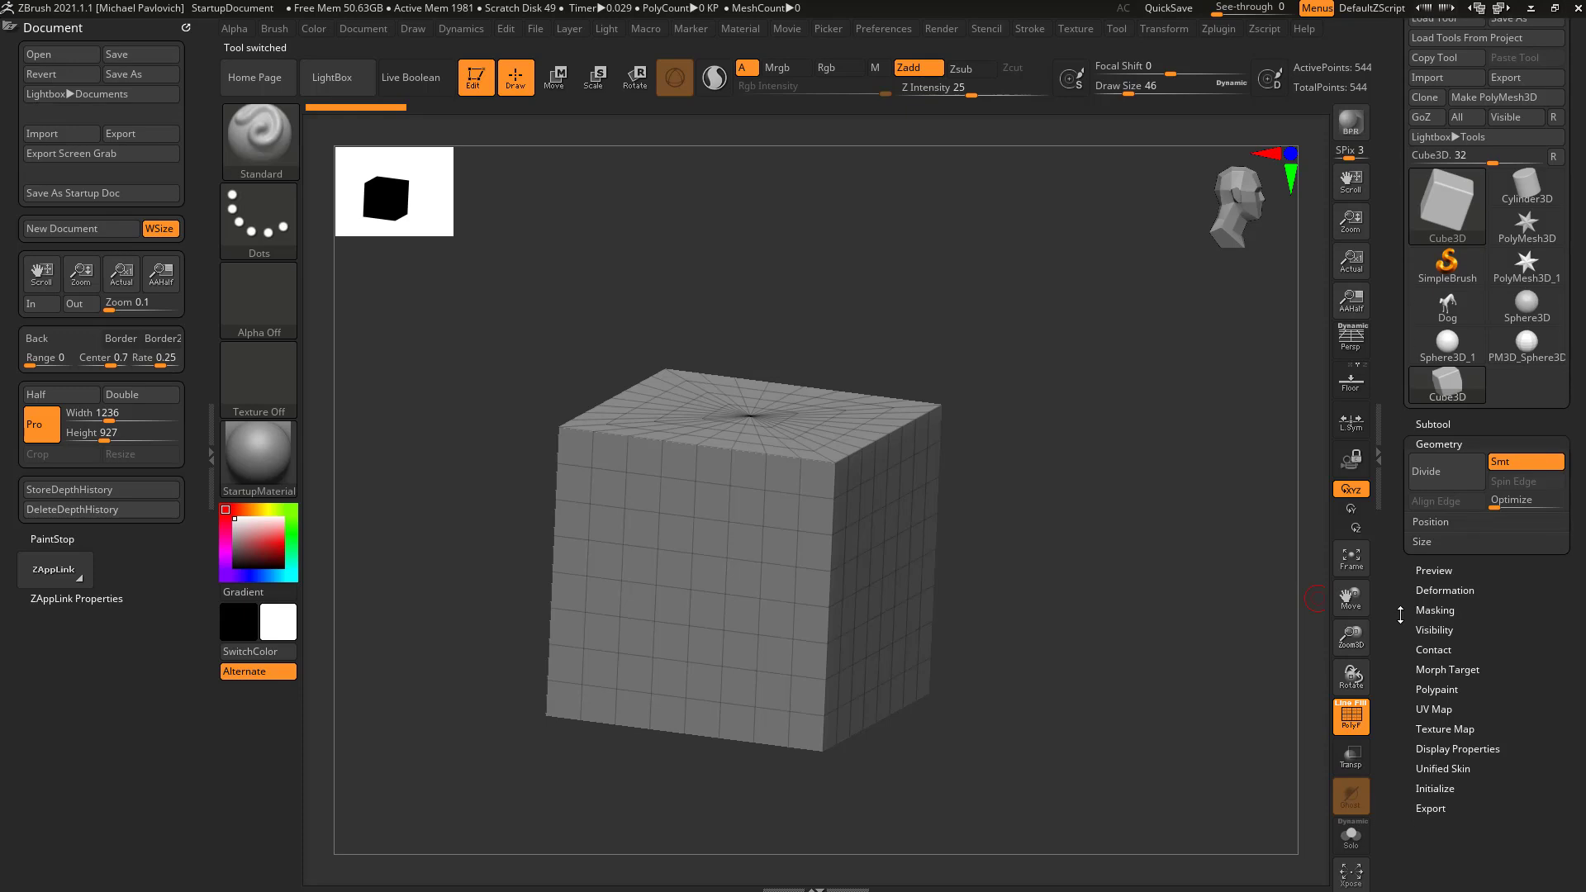
scroll(1397, 475, "up", 1)
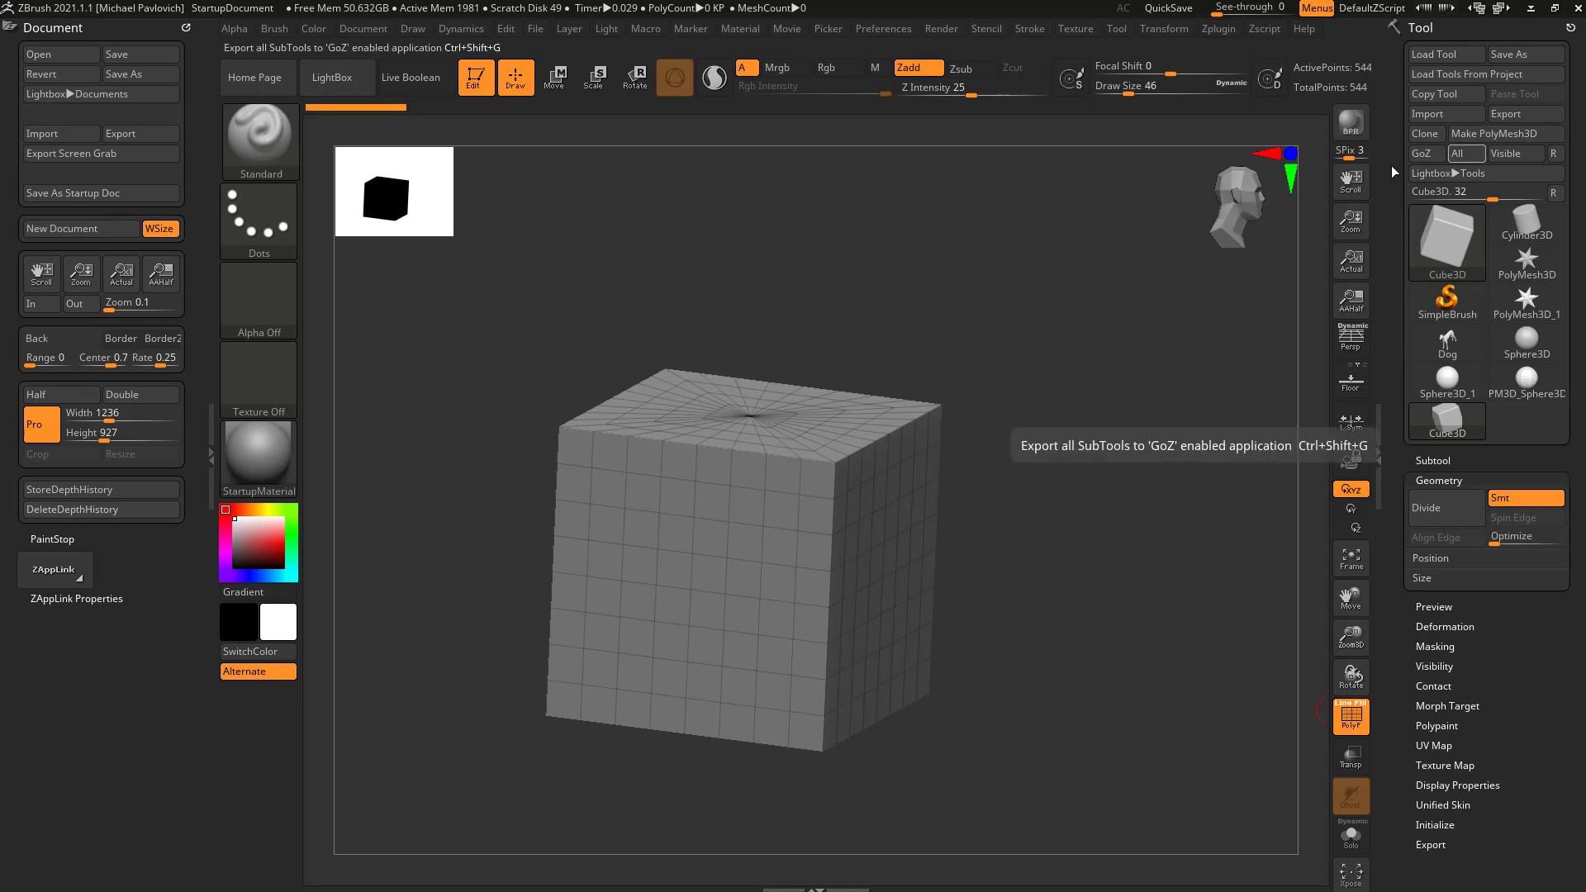
left_click(1434, 824)
left_click_drag(1278, 648, 1263, 705)
left_click_drag(1543, 721, 1426, 759)
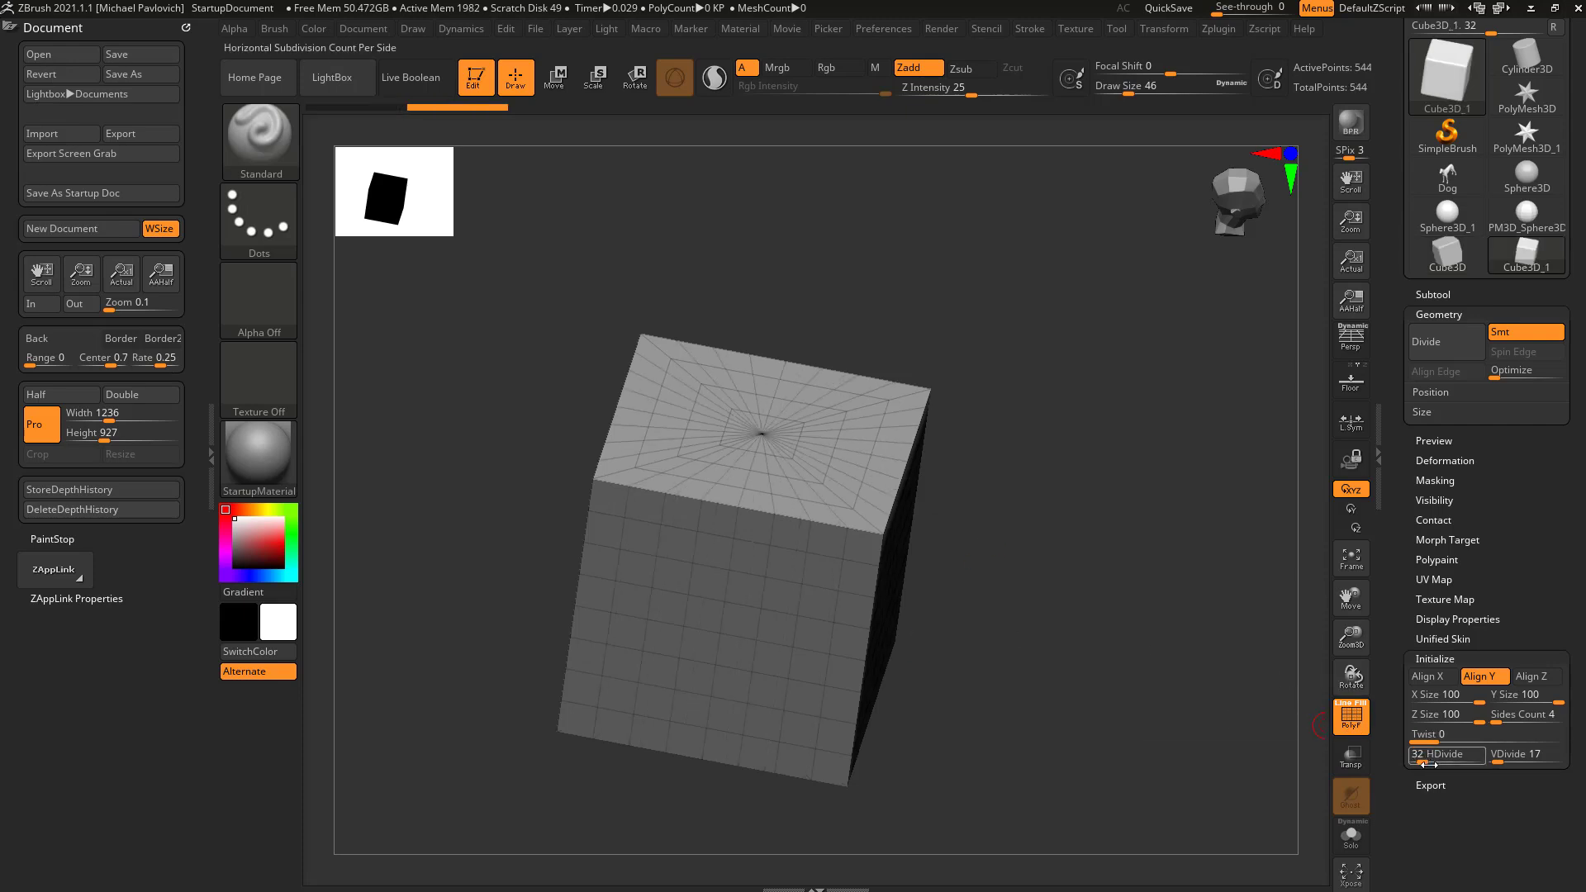
left_click_drag(1189, 743, 1229, 748)
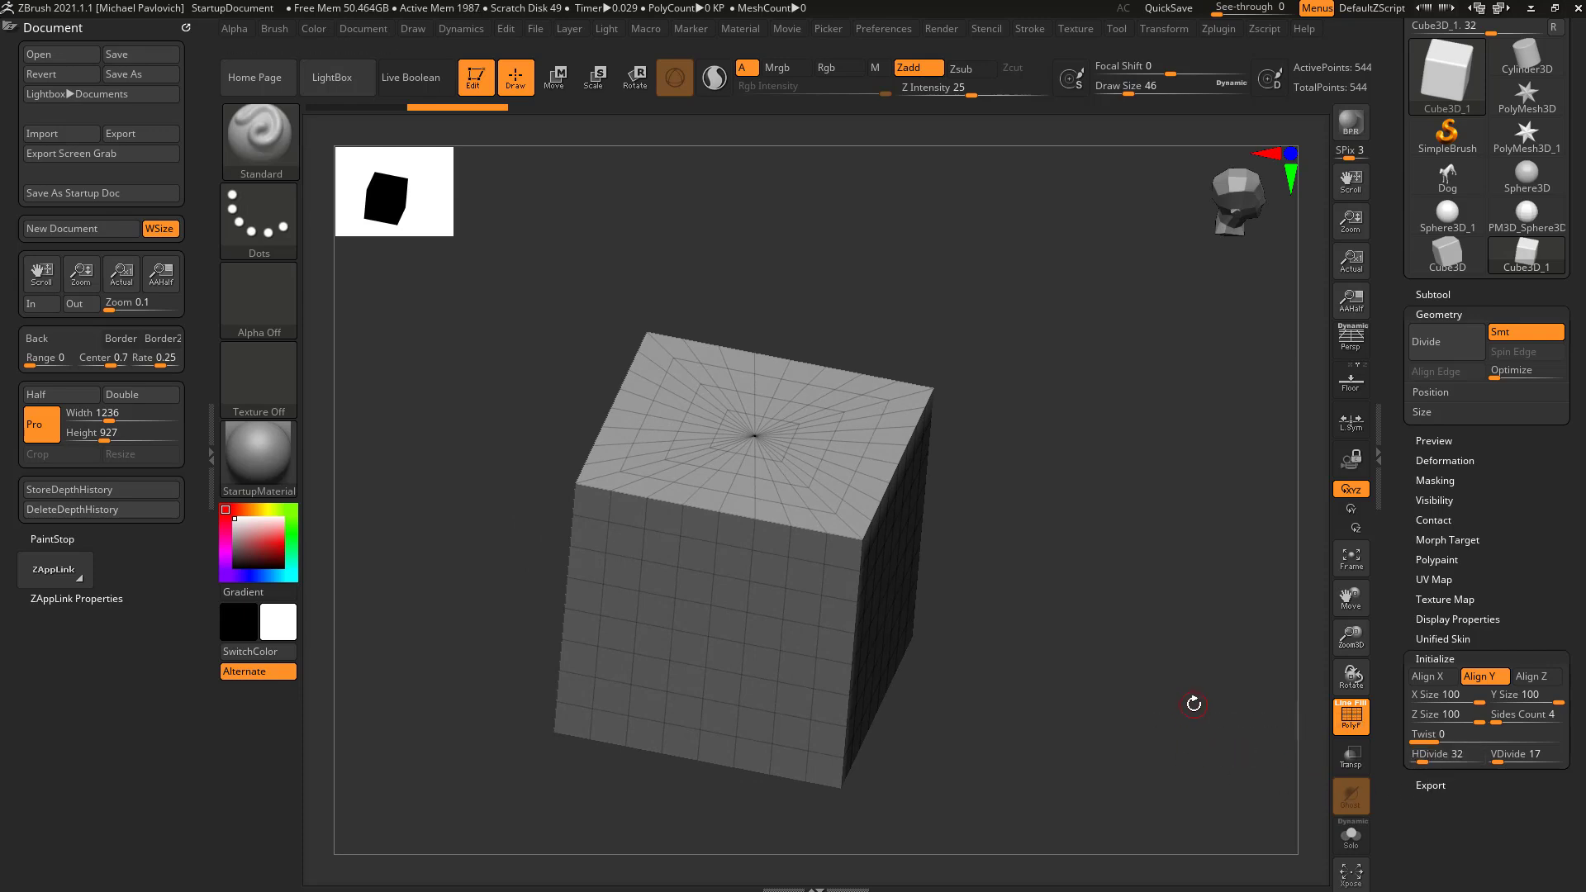
Convert the cube primitive to a PolyMesh3D and bring its DynaMesh settings into view.
left_click_drag(1396, 363, 1393, 526)
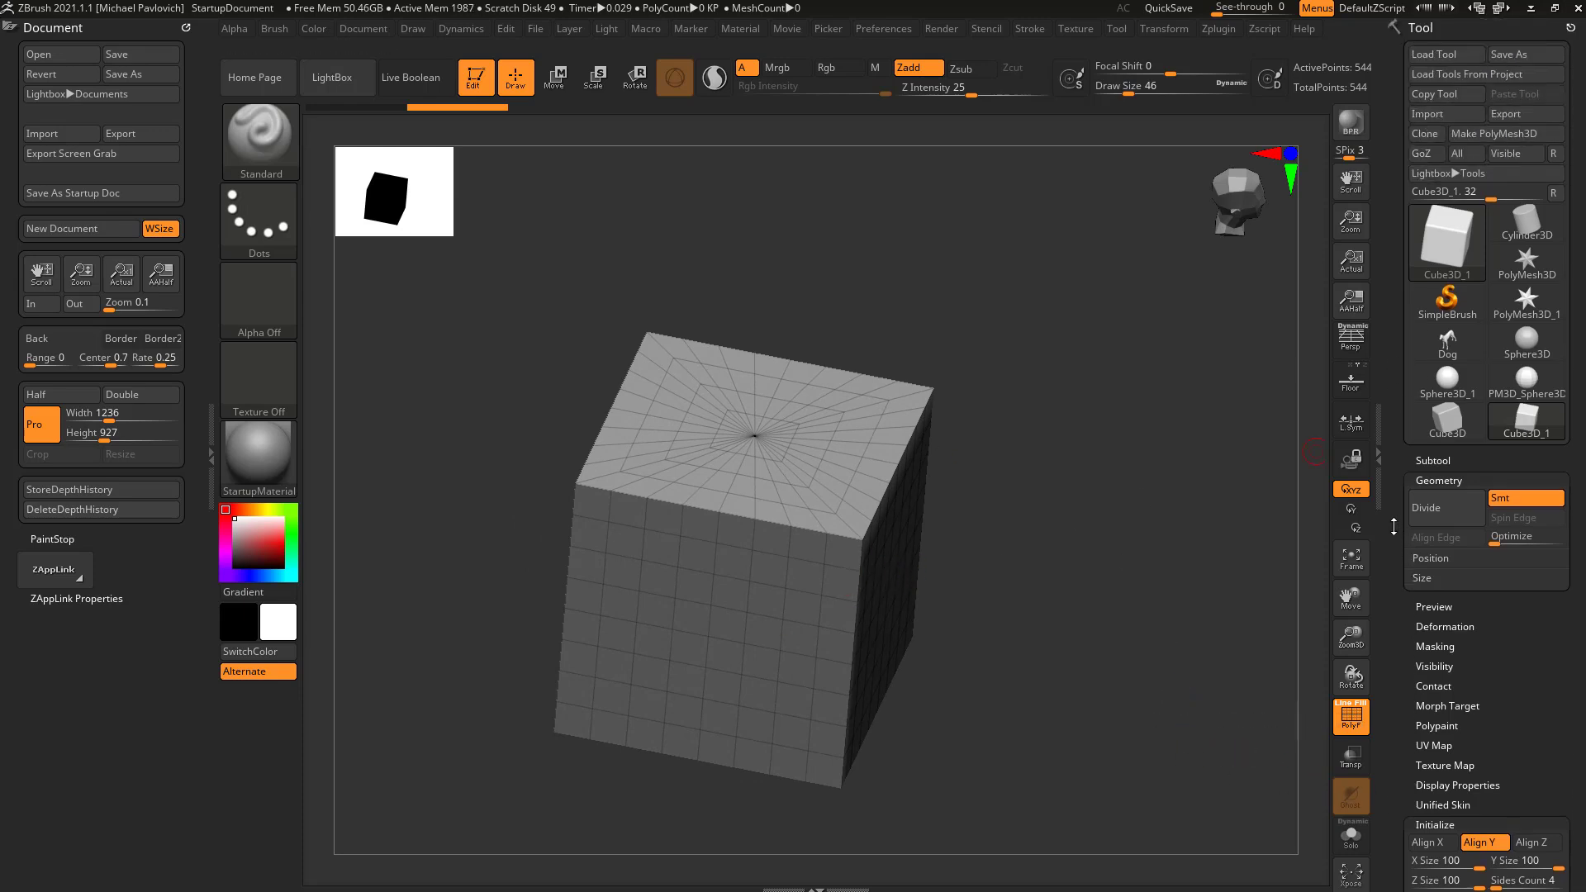
left_click(1497, 133)
left_click_drag(1398, 462, 1392, 241)
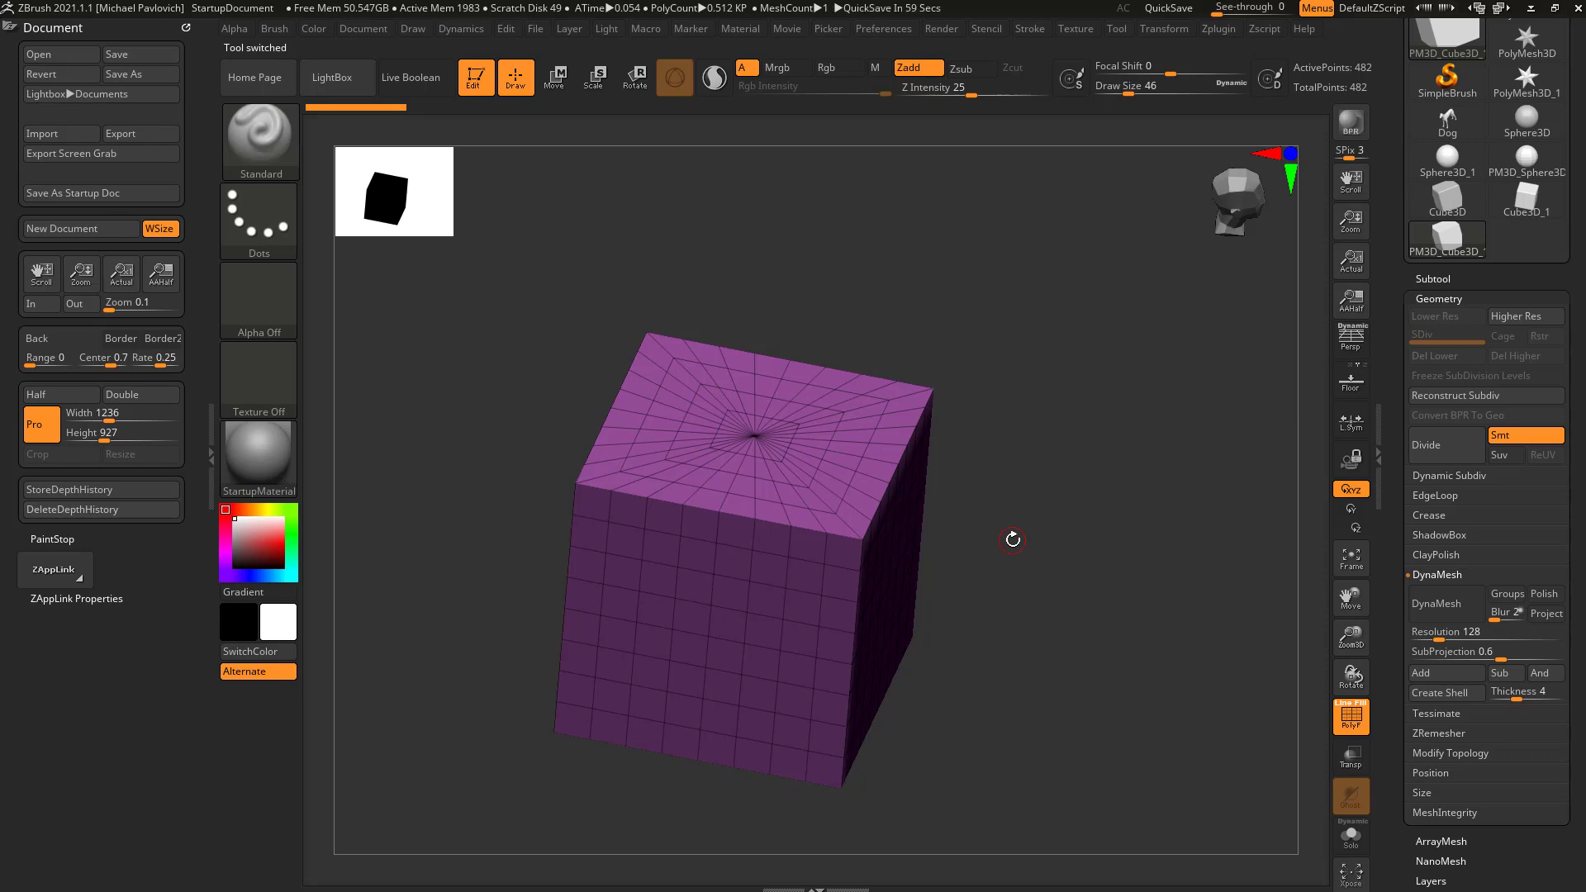
mouse_move(1024, 512)
left_mouse_down()
mouse_move(949, 463)
mouse_move(1026, 485)
mouse_move(1016, 506)
left_mouse_up()
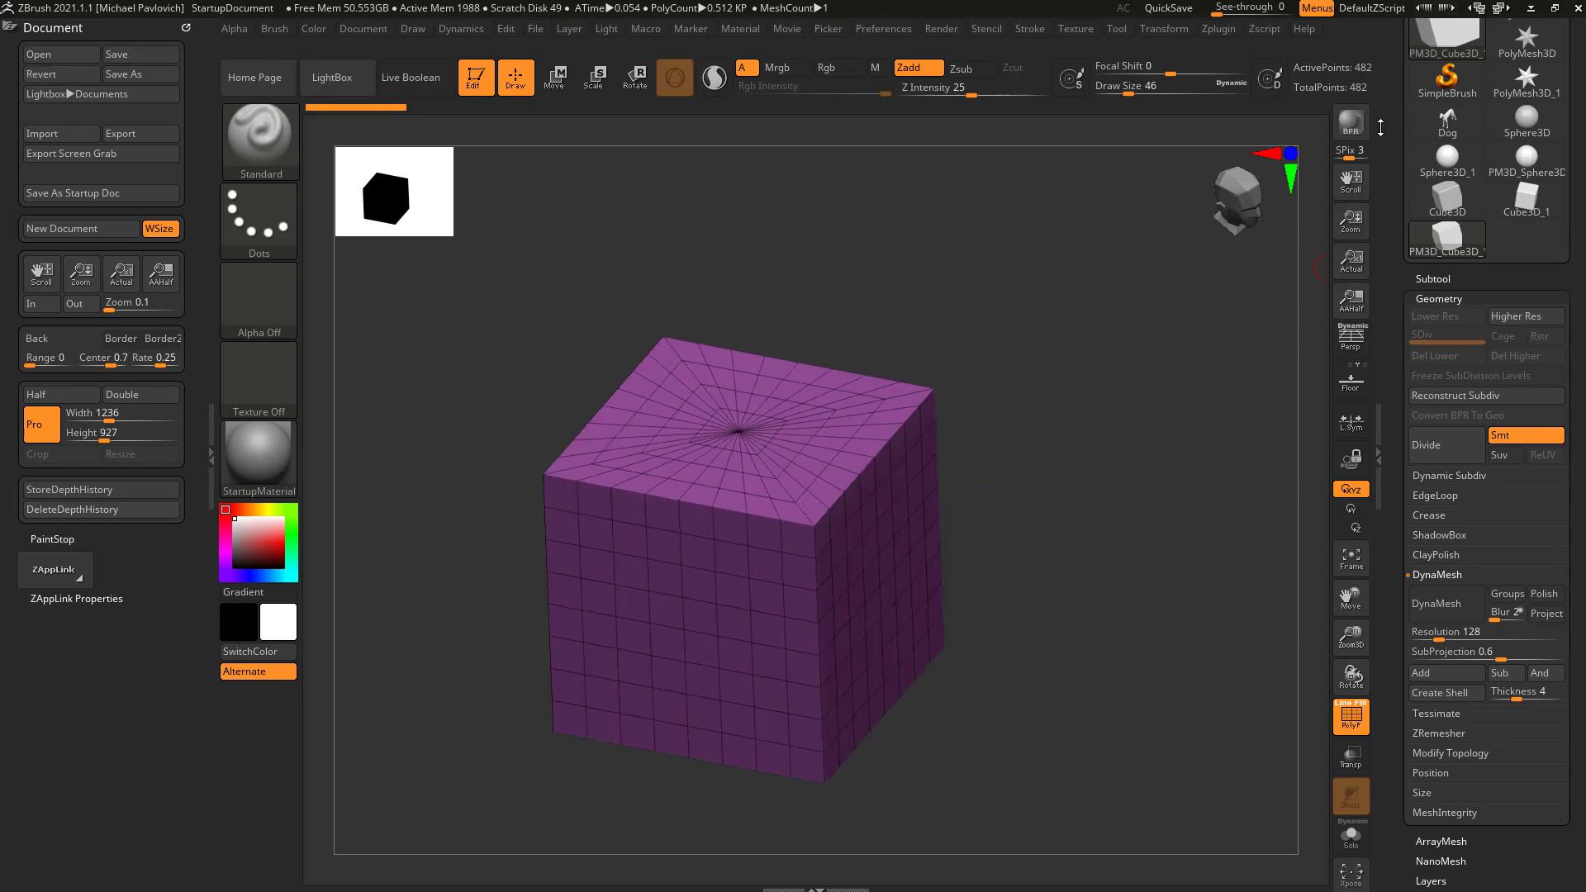
left_click_drag(846, 494, 1079, 549)
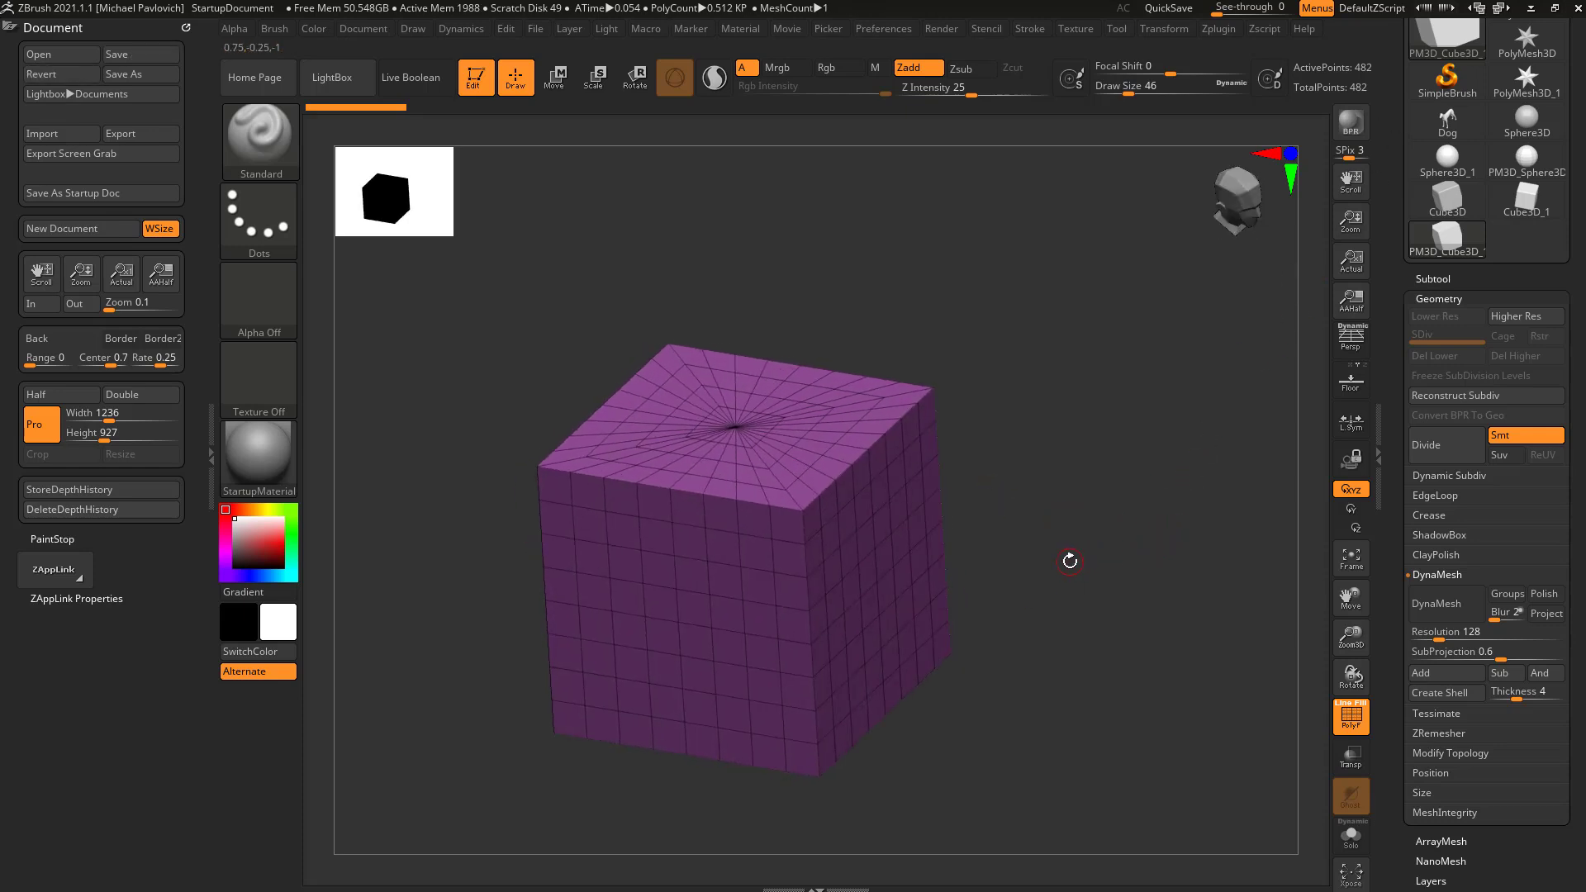
Try the SketchShaded2 material on the cube, comparing it with the polyframe off and on.
left_click(257, 450)
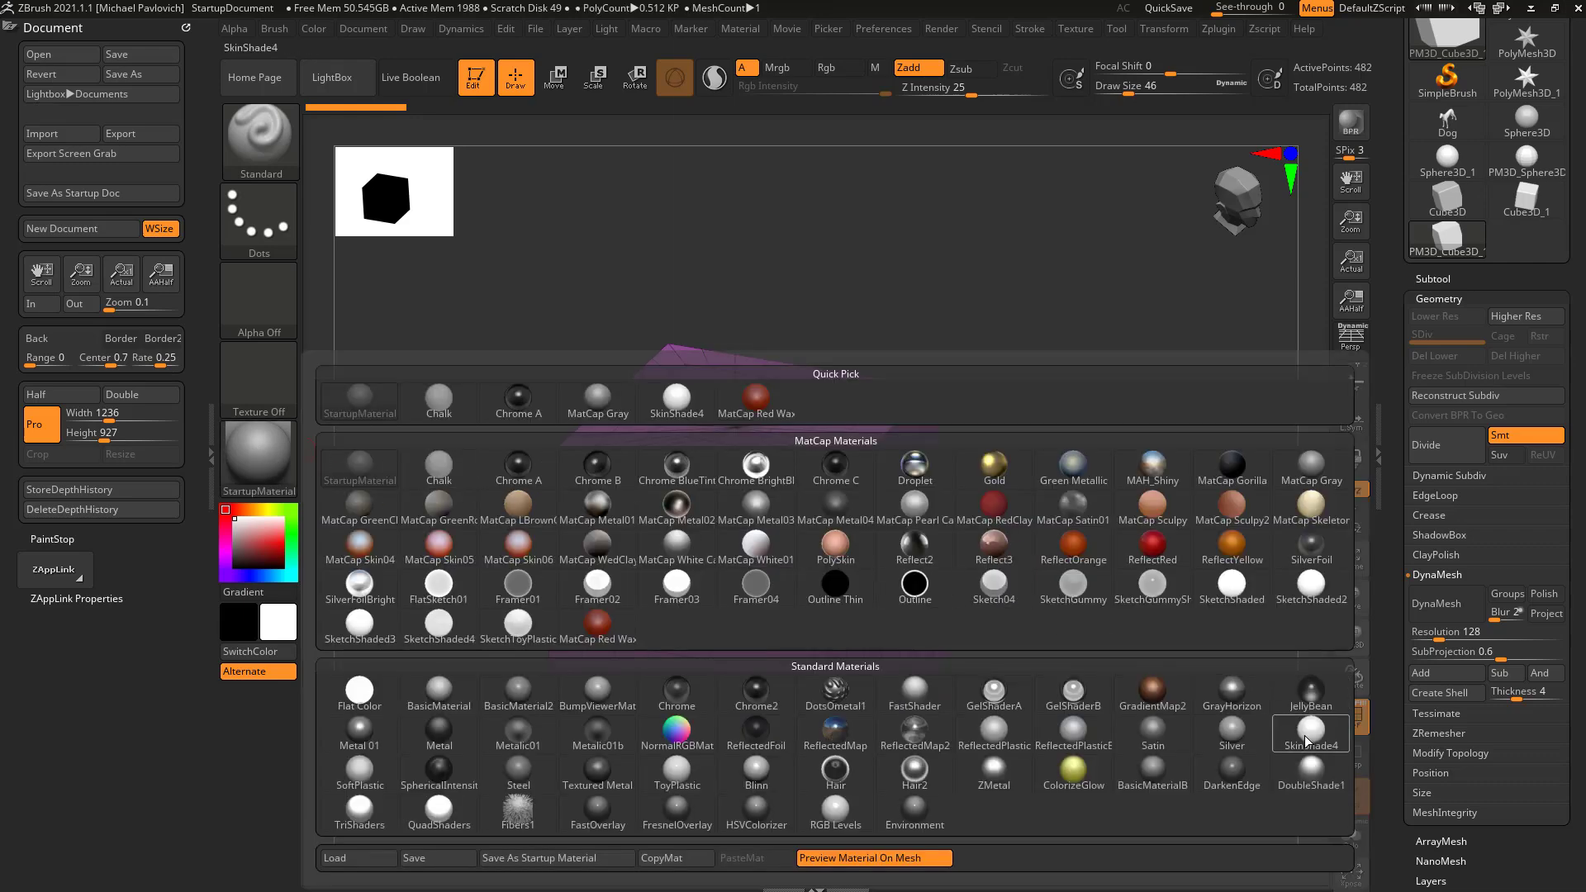
left_click(1317, 599)
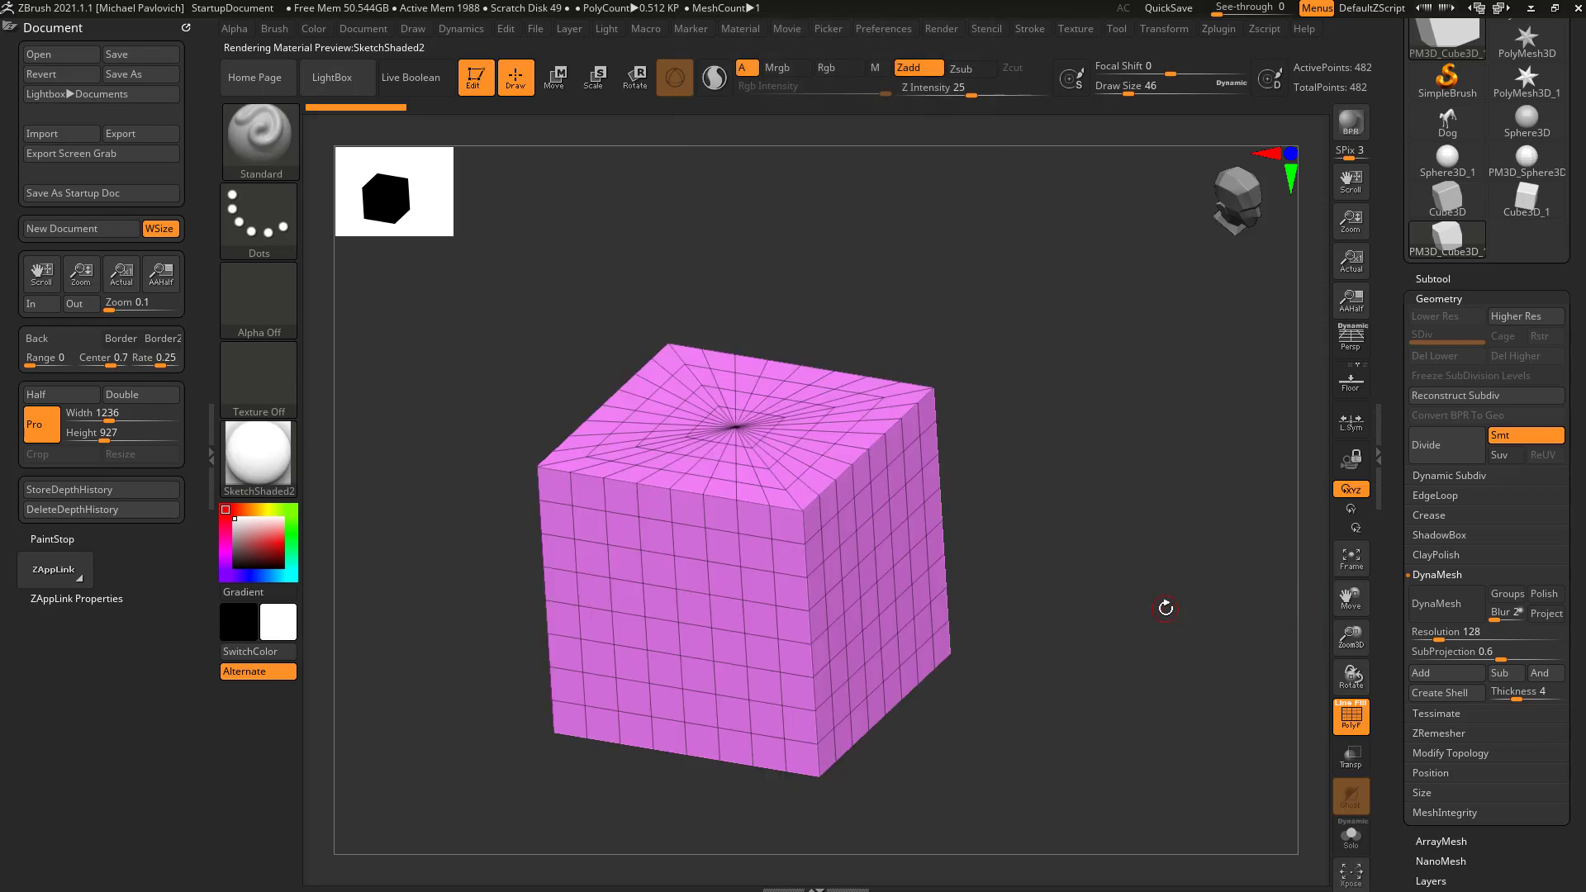
left_click(1351, 717)
left_click(1351, 717)
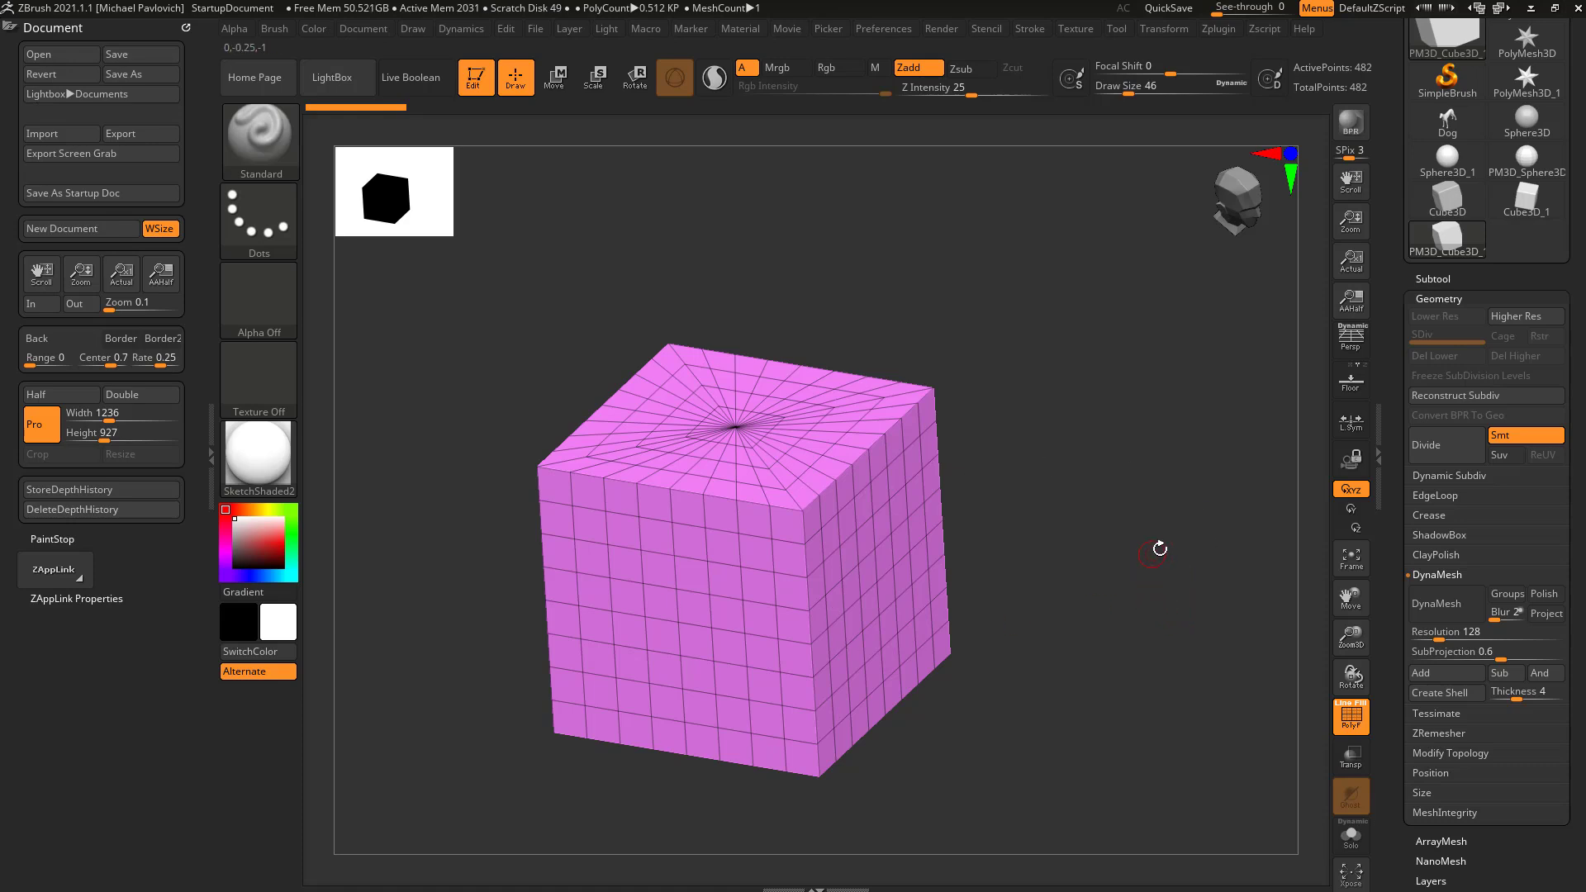
left_click_drag(1149, 555, 980, 541)
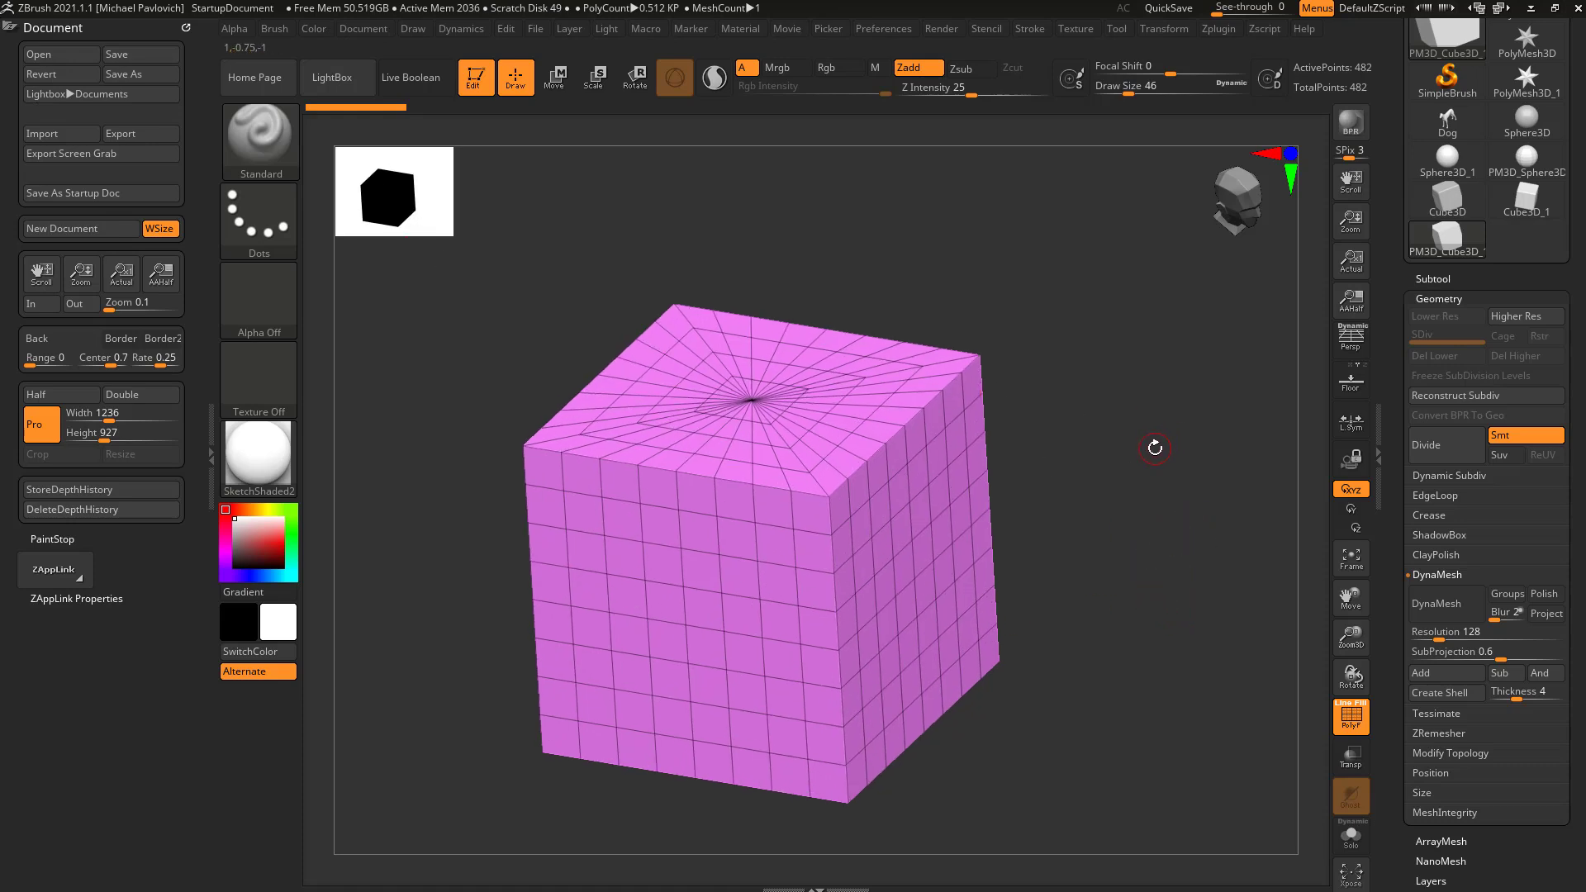
With the polyframe hidden, apply the MatCap Gray material and sculpt Standard brush strokes across the cube's sides and top at draw size 108.
left_click(1350, 715)
left_click(256, 464)
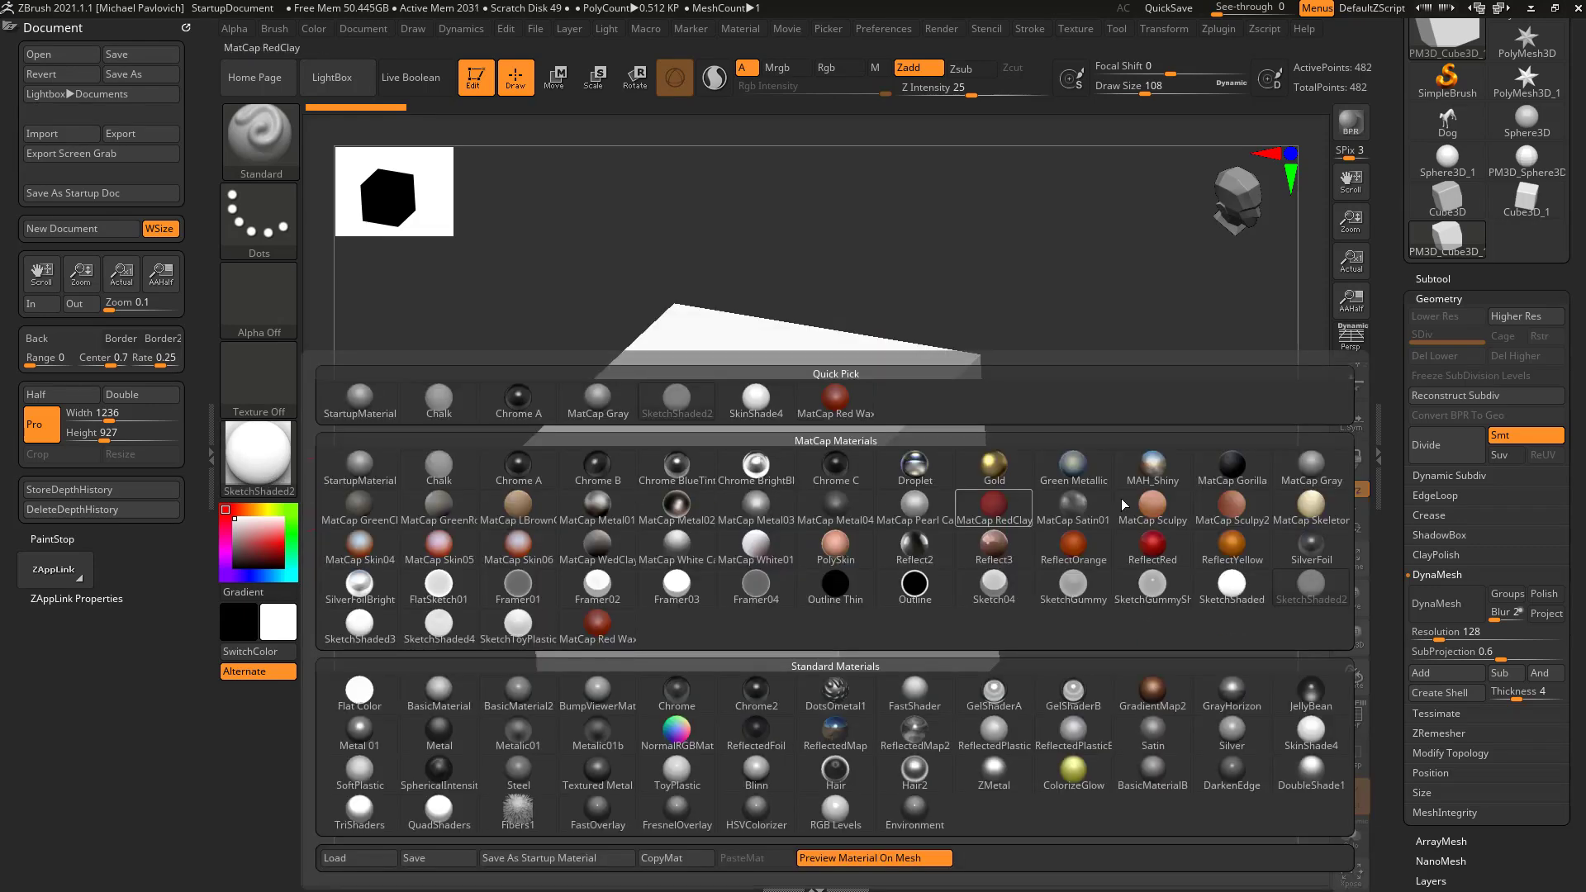
left_click(1315, 463)
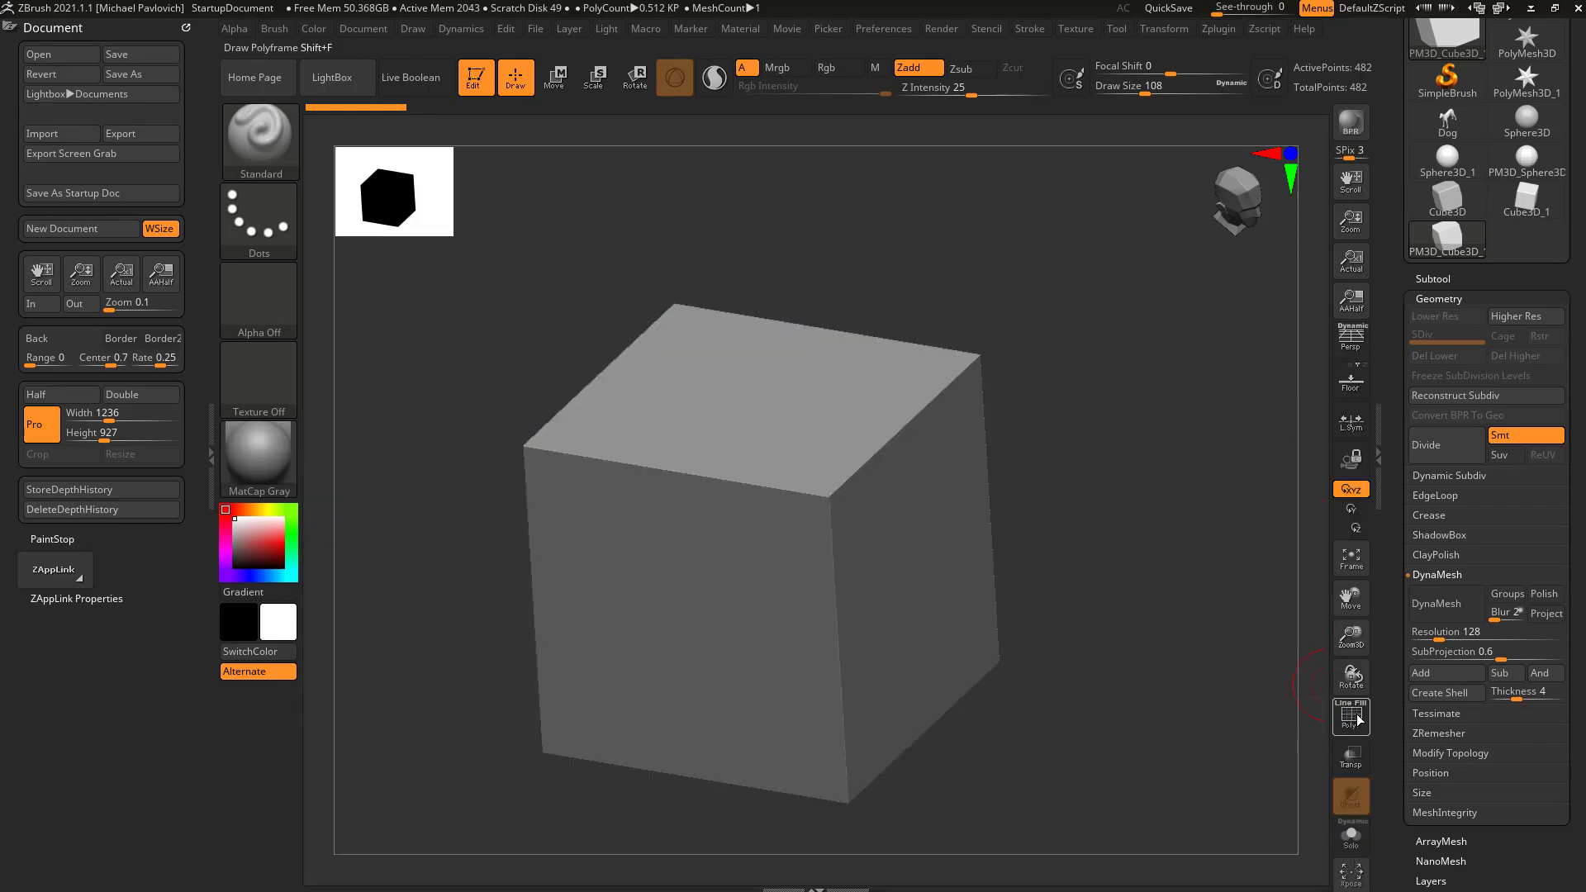
mouse_move(912, 518)
left_mouse_down()
mouse_move(894, 570)
mouse_move(711, 590)
mouse_move(920, 513)
mouse_move(649, 535)
mouse_move(760, 521)
mouse_move(783, 426)
left_mouse_up()
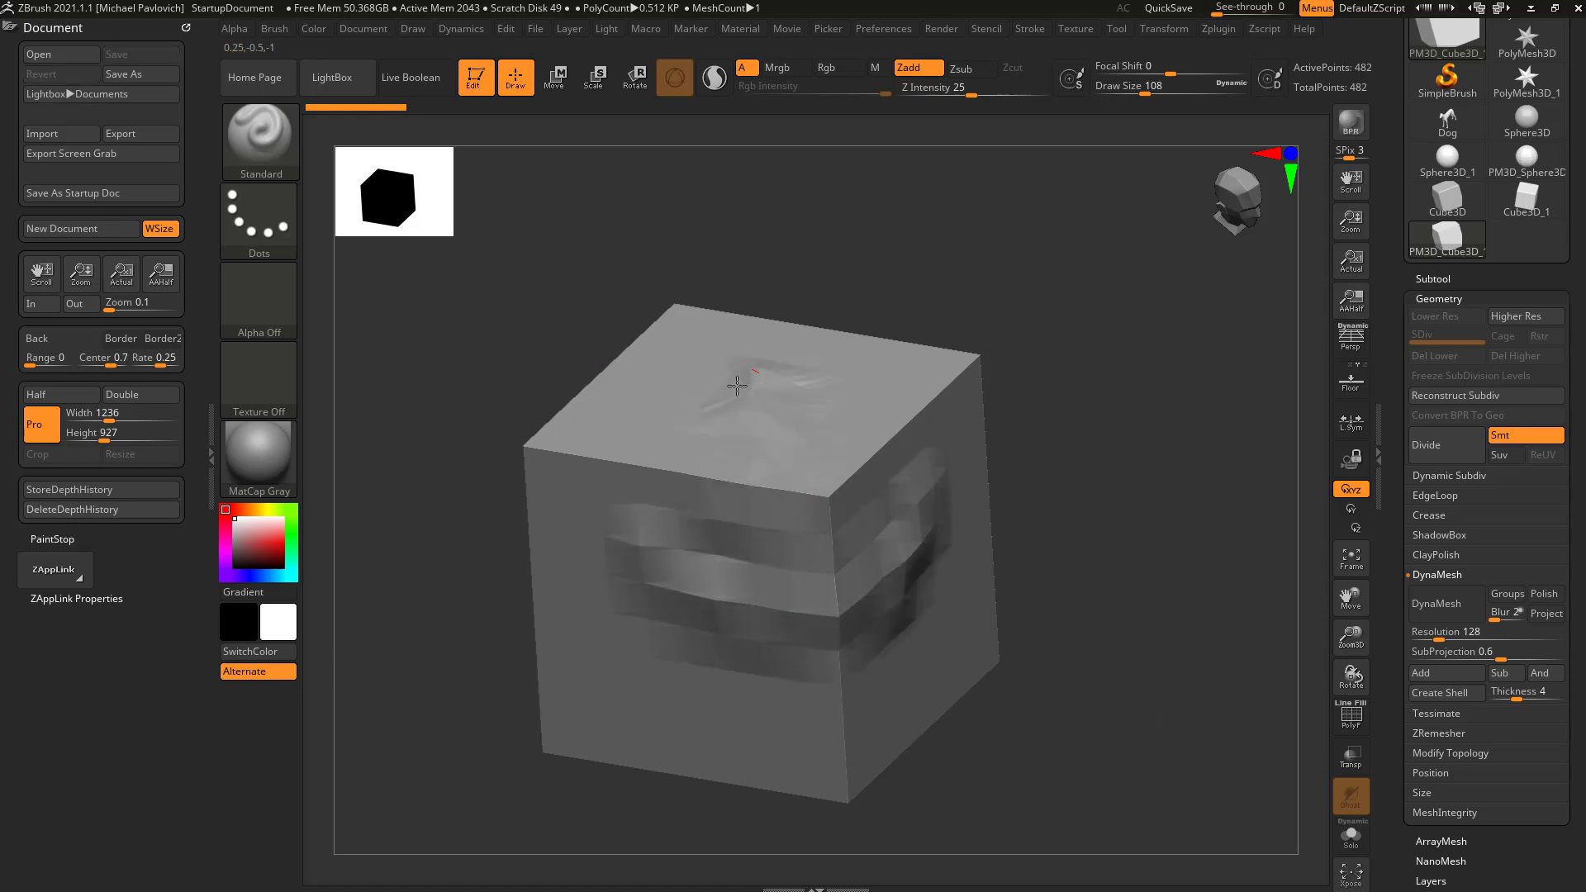
Turn on the polyframe and examine how the polygons are laid out under the strokes on the cube's top and sides.
mouse_move(1058, 308)
left_mouse_down()
mouse_move(1118, 386)
mouse_move(1097, 421)
mouse_move(1091, 368)
mouse_move(1113, 352)
mouse_move(1133, 411)
left_mouse_up()
left_click(1351, 715)
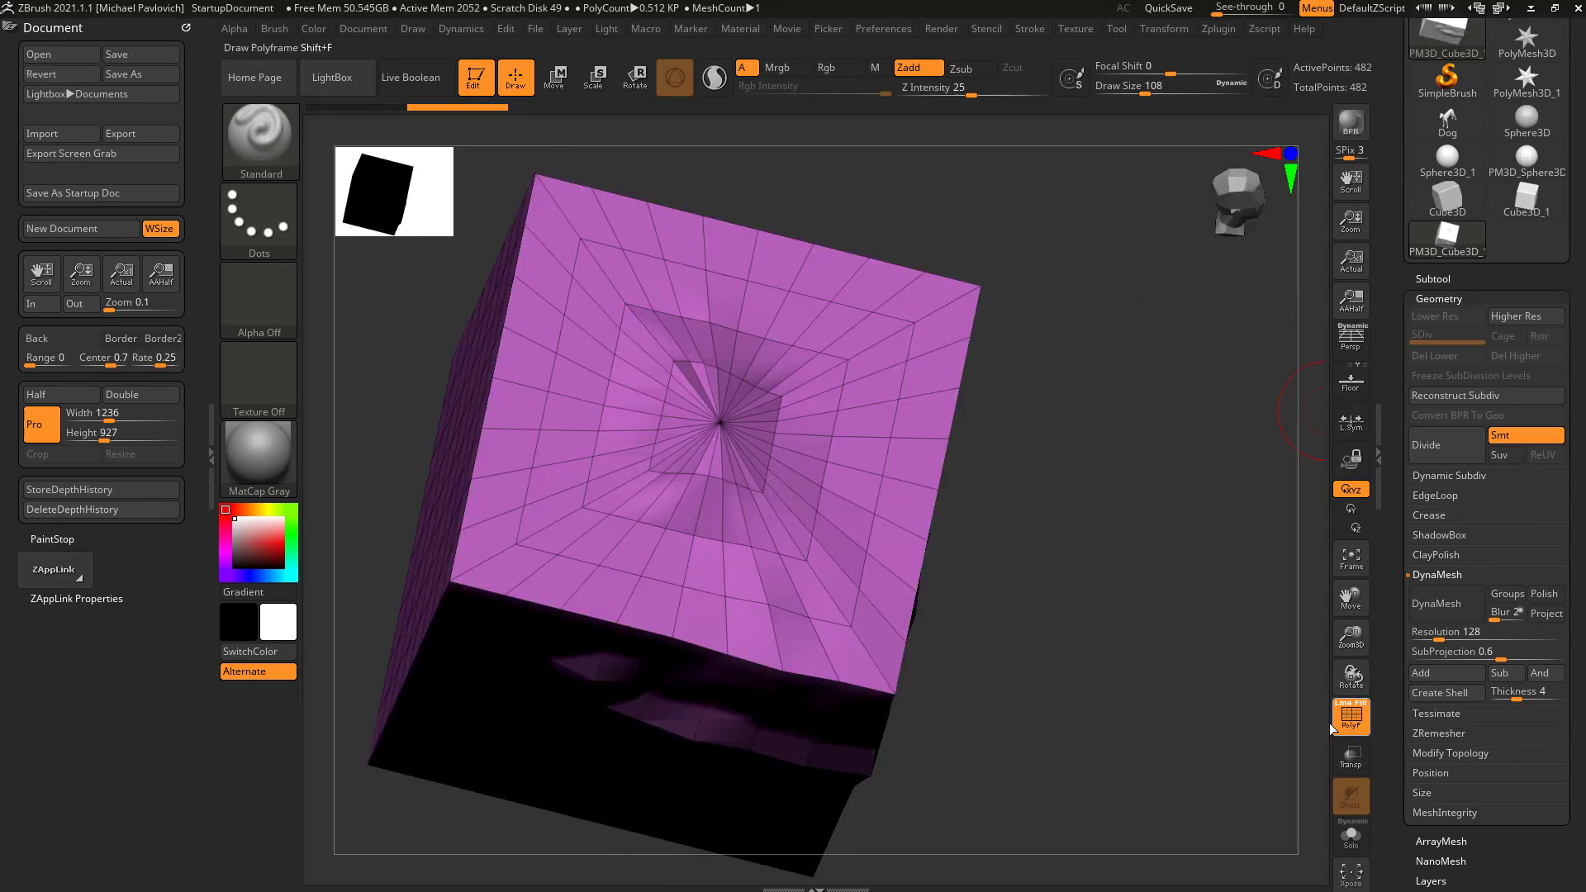
left_click_drag(1198, 701, 919, 568)
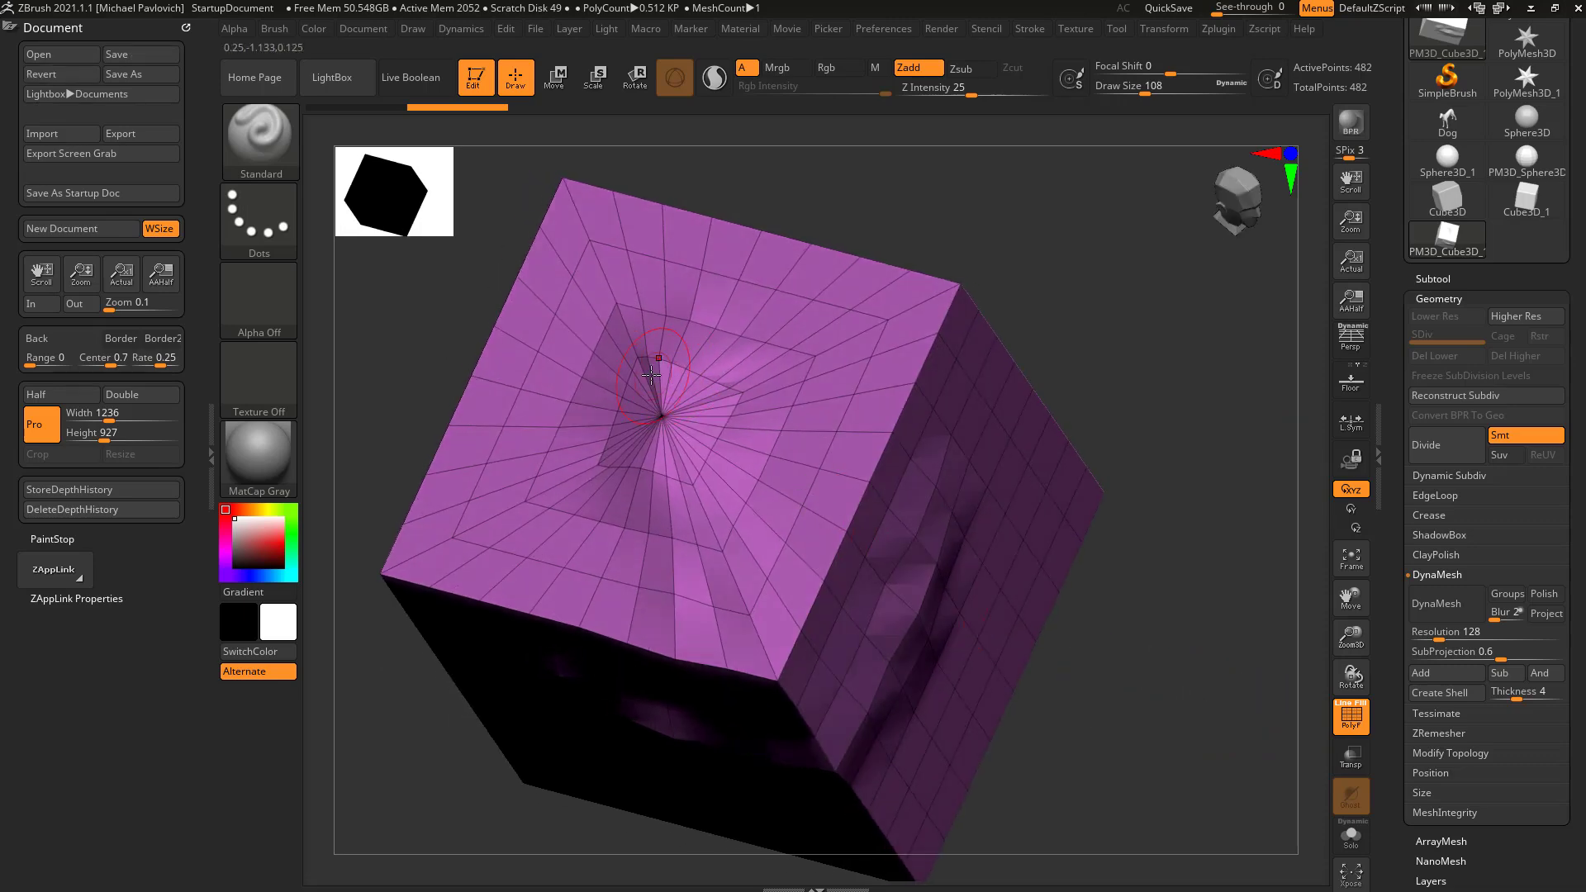
left_click_drag(817, 217, 920, 251)
left_click_drag(1230, 528, 1148, 487)
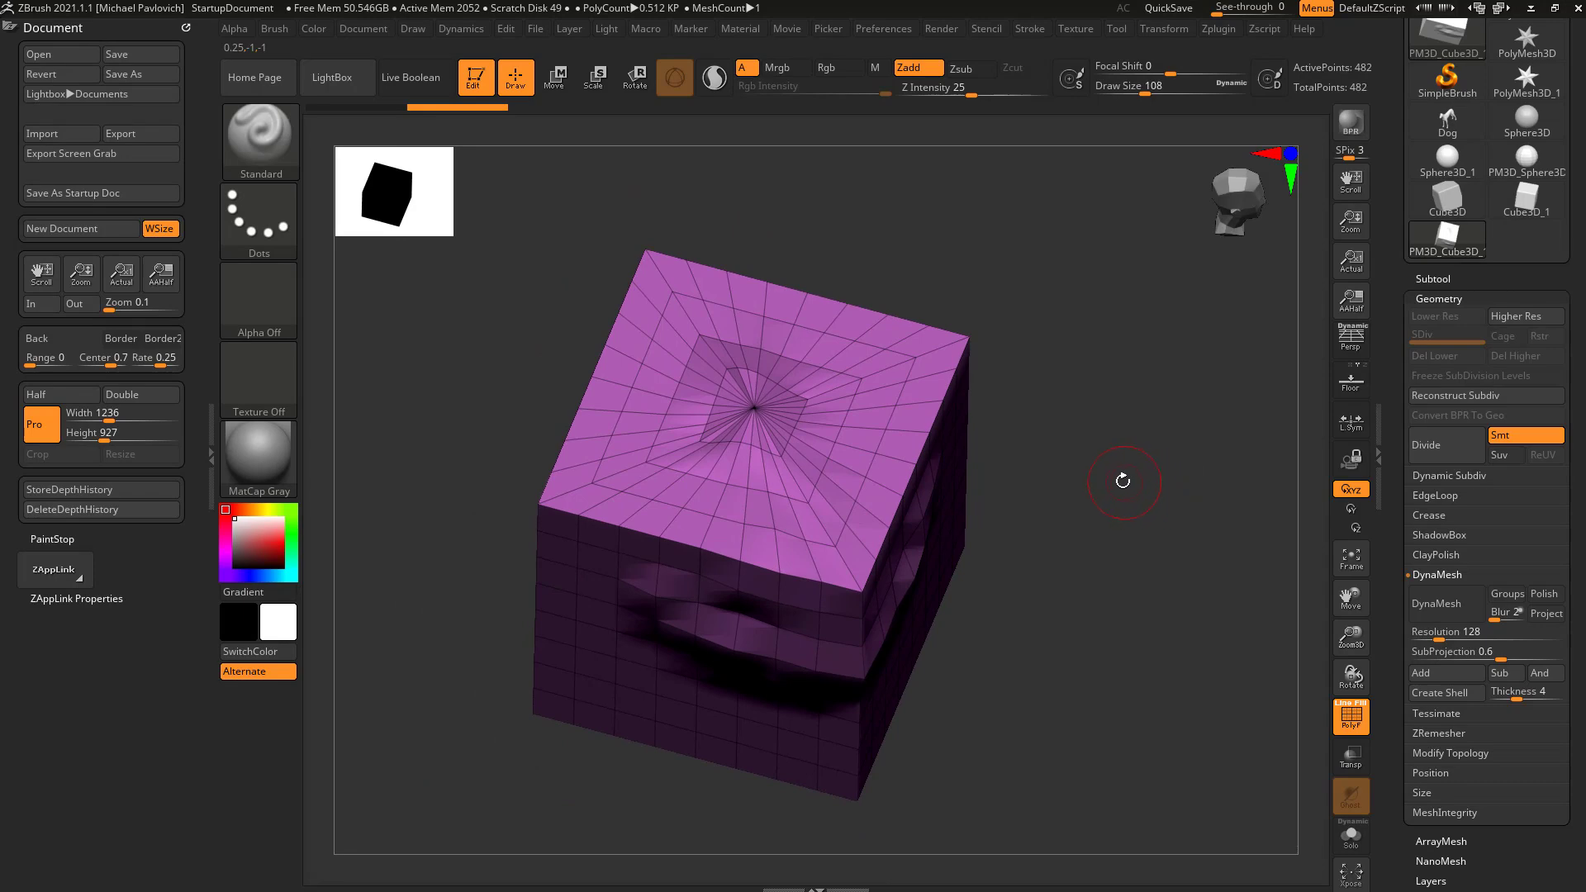
left_click_drag(1082, 439, 1073, 480)
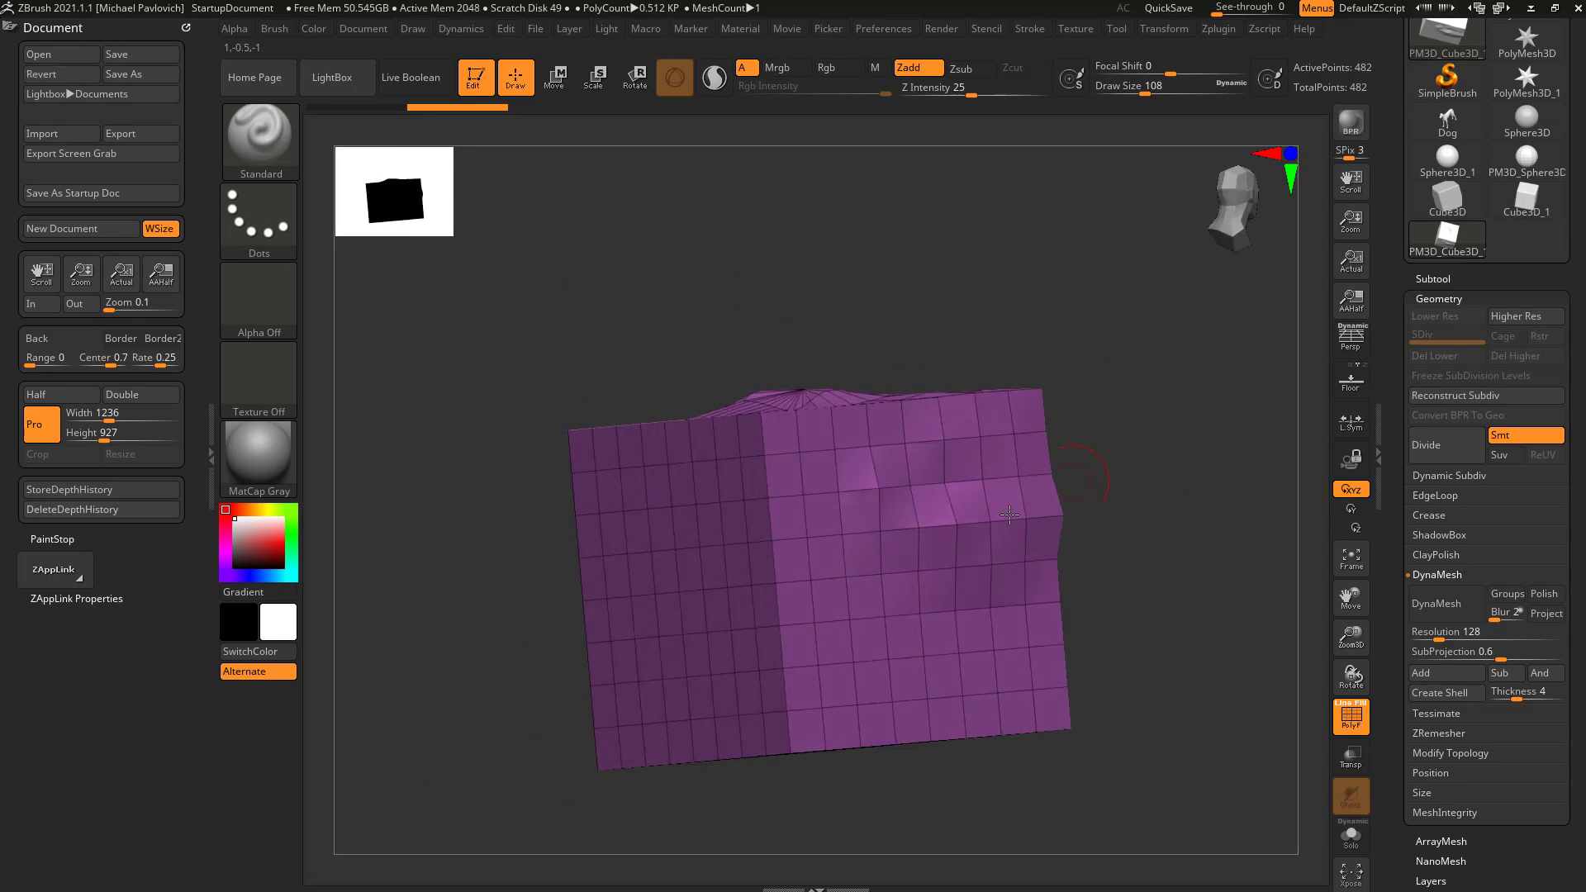
left_click_drag(981, 316, 1157, 456)
left_click_drag(983, 539, 1139, 466)
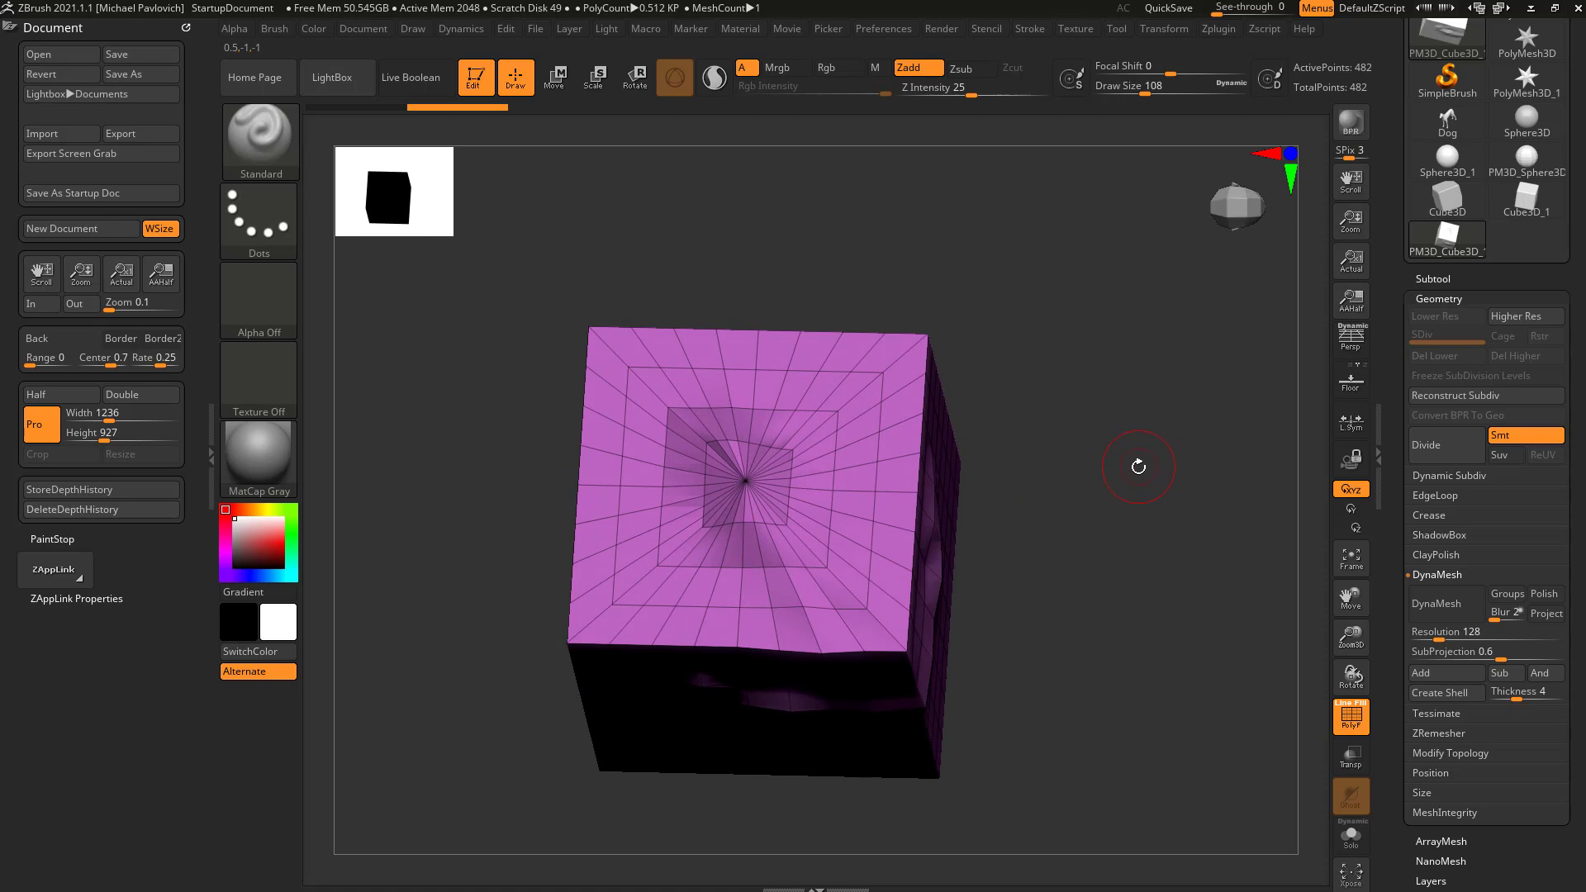
Convert the sculpted cube to a DynaMesh at resolution 128 and inspect the new polygon grid.
scroll(1439, 467, "down", 3)
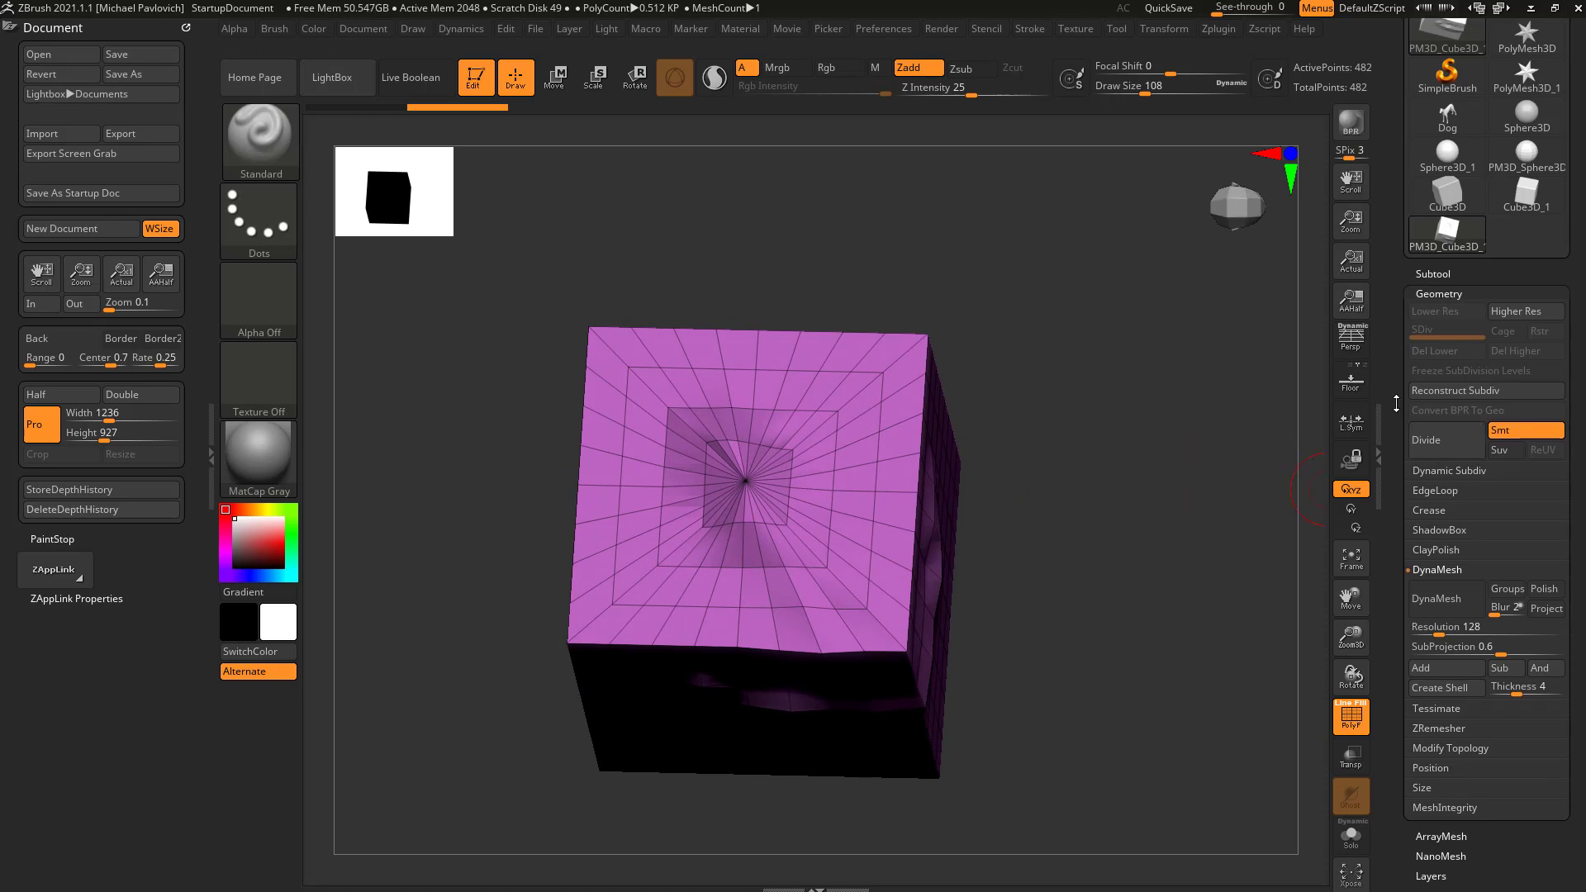
left_click(1438, 533)
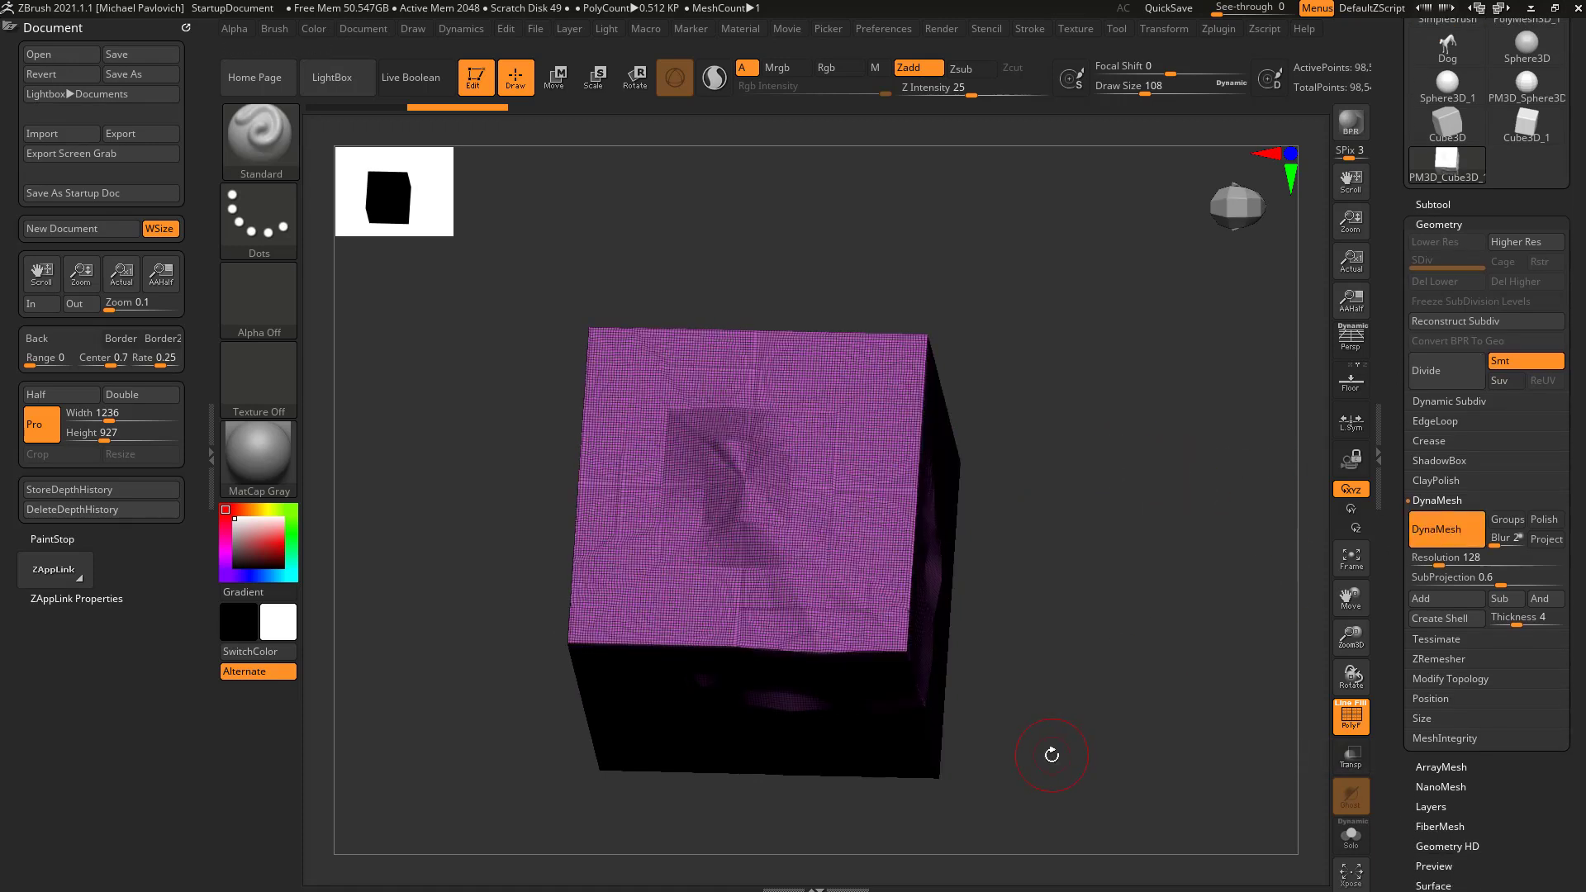
mouse_move(1121, 656)
left_mouse_down()
mouse_move(1161, 460)
mouse_move(1119, 473)
mouse_move(1236, 549)
mouse_move(1218, 577)
left_mouse_up()
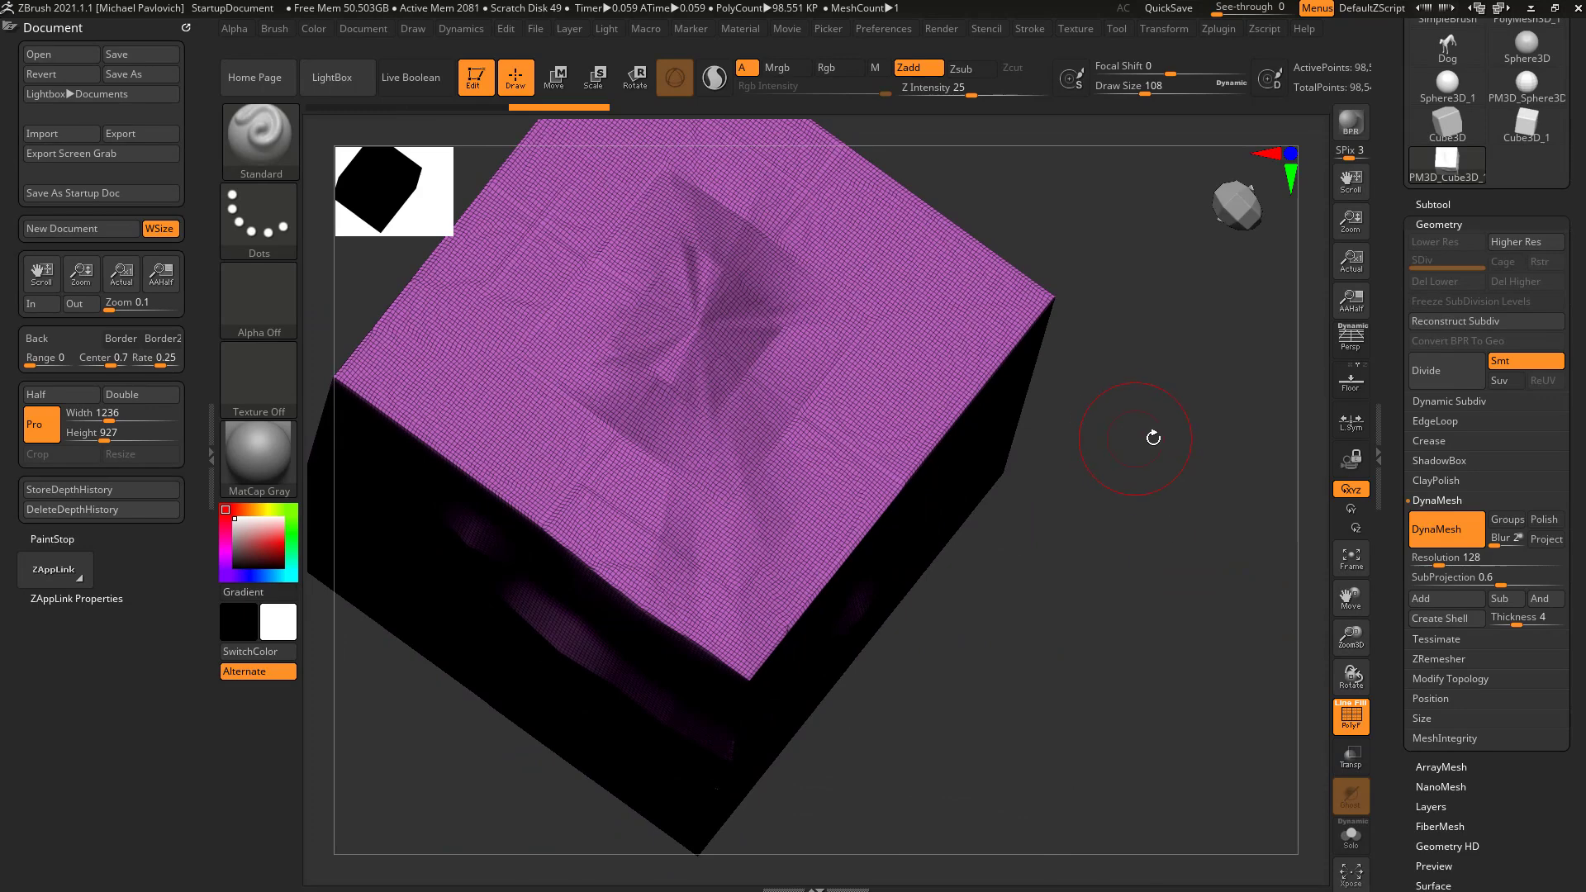
Hide the polyframe and sculpt a wavy stroke on the cube's top and a spiral curl on its side at draw size 56.
key("shift+f")
key("s")
left_click_drag(727, 326, 715, 328)
mouse_move(873, 258)
left_mouse_down()
mouse_move(630, 347)
mouse_move(538, 479)
mouse_move(623, 354)
mouse_move(718, 309)
mouse_move(839, 314)
mouse_move(743, 312)
mouse_move(628, 355)
mouse_move(551, 483)
left_mouse_up()
mouse_move(1133, 389)
left_mouse_down()
mouse_move(1168, 322)
mouse_move(1164, 273)
left_mouse_up()
mouse_move(753, 346)
left_mouse_down()
mouse_move(790, 457)
mouse_move(764, 377)
mouse_move(950, 462)
mouse_move(859, 413)
mouse_move(900, 462)
mouse_move(892, 438)
left_mouse_up()
mouse_move(1169, 390)
left_mouse_down()
mouse_move(1175, 427)
mouse_move(1132, 389)
mouse_move(1173, 405)
left_mouse_up()
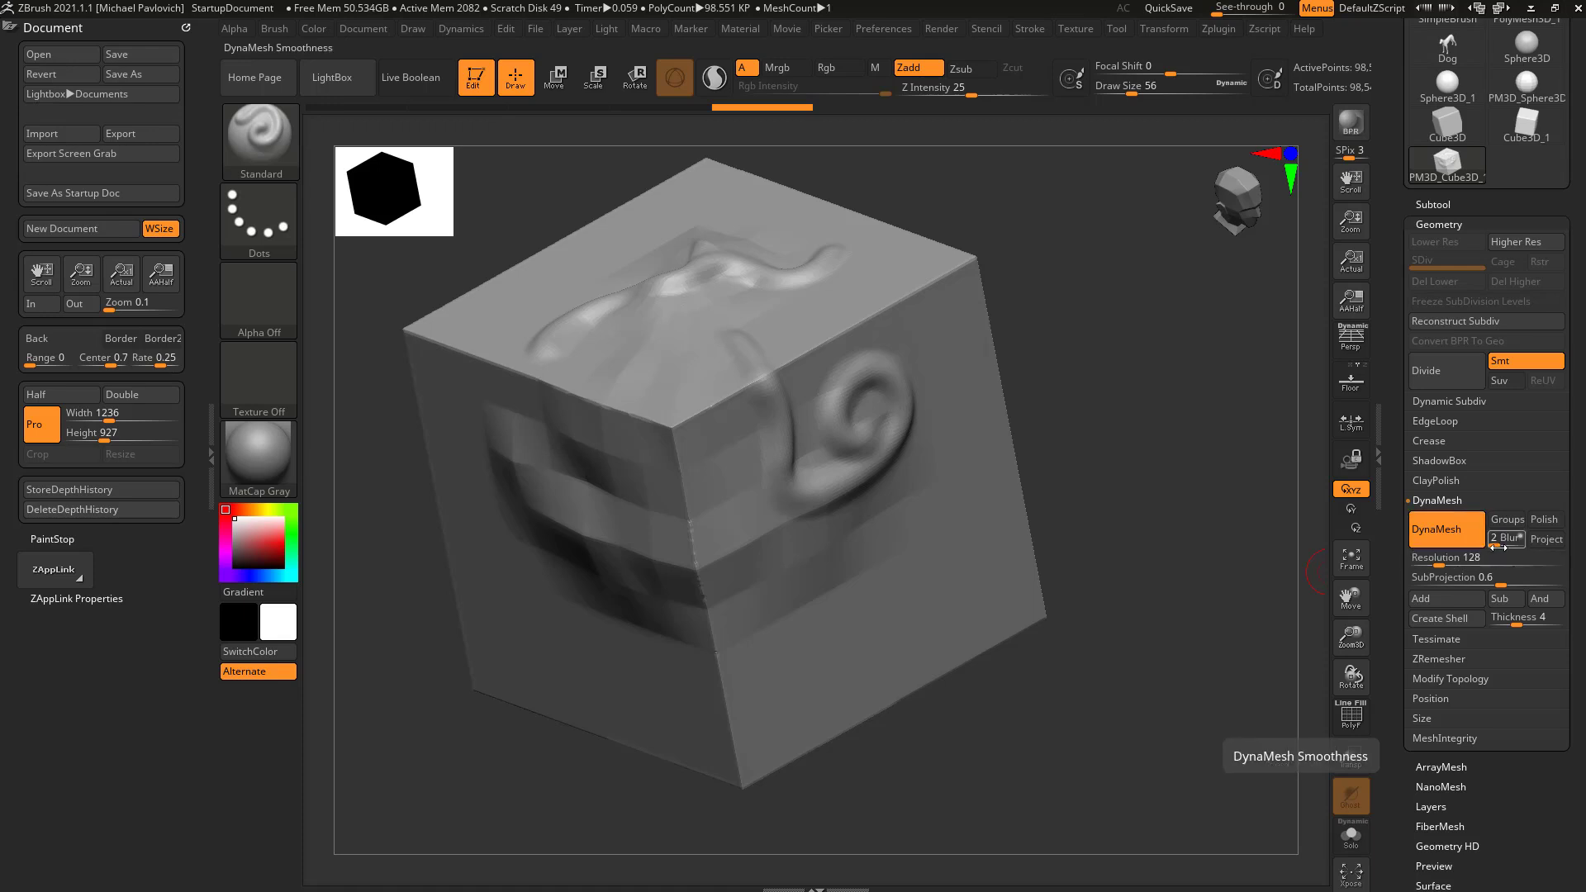
Set the DynaMesh Blur to 0 and sculpt an S-shaped curl and a small ball on the cube's side at draw size 25.
left_click_drag(1496, 546, 1483, 546)
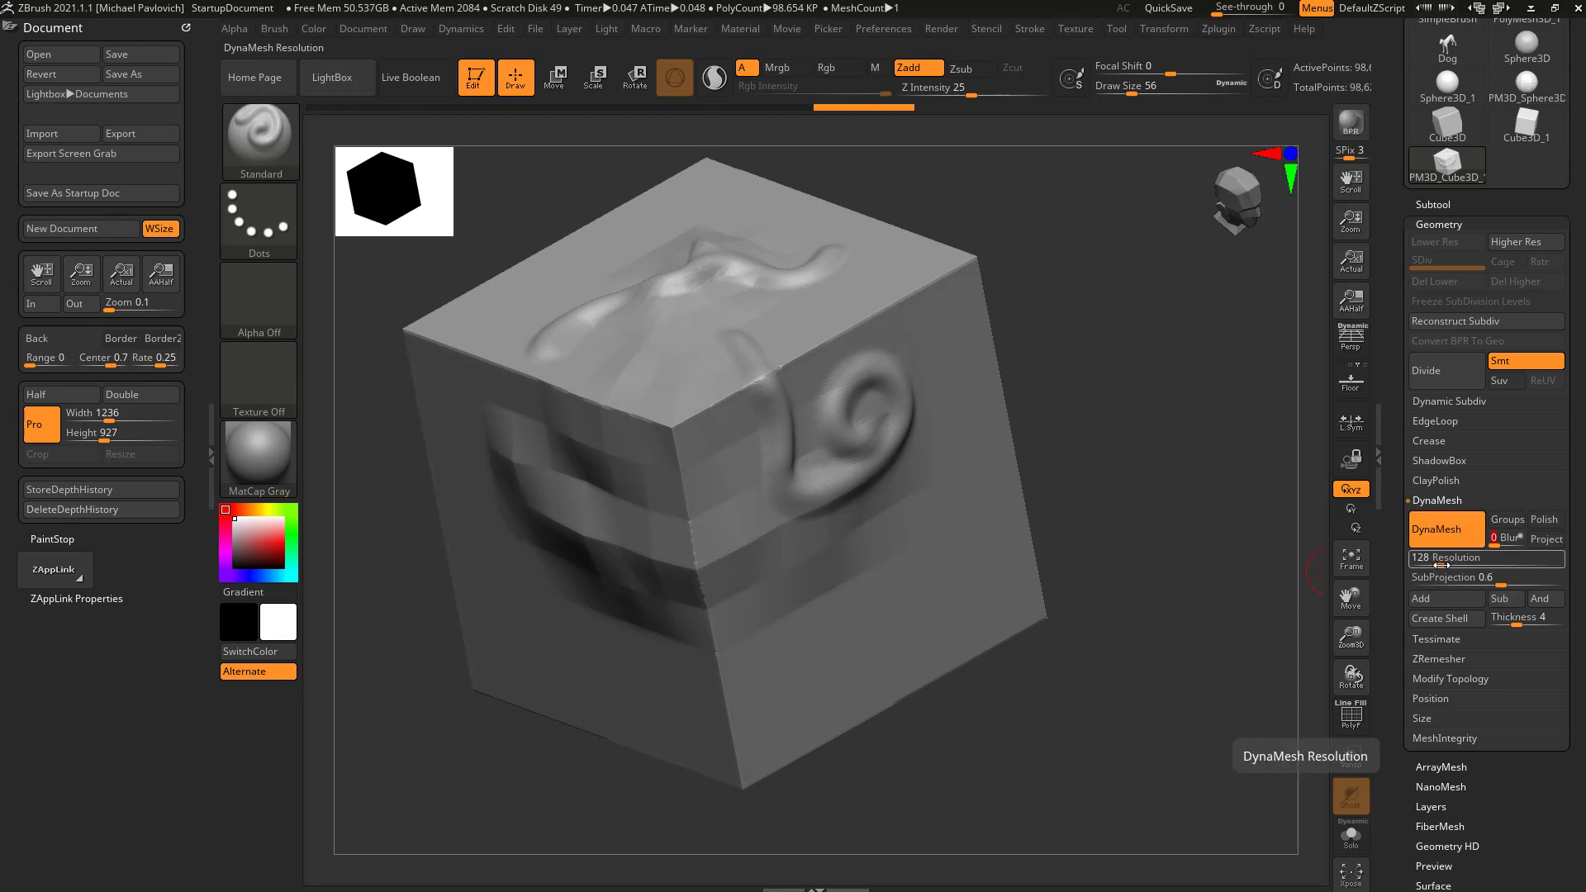
mouse_move(1220, 566)
left_mouse_down()
mouse_move(957, 525)
mouse_move(971, 519)
mouse_move(899, 638)
mouse_move(1008, 618)
mouse_move(941, 578)
mouse_move(984, 635)
mouse_move(909, 624)
mouse_move(973, 486)
left_mouse_up()
key("s")
mouse_move(1016, 548)
left_mouse_down()
mouse_move(1022, 535)
mouse_move(1018, 547)
left_mouse_up()
mouse_move(1180, 541)
left_mouse_down("alt")
mouse_move(1069, 520)
mouse_move(1140, 617)
left_mouse_up("alt")
mouse_move(941, 537)
left_mouse_down()
mouse_move(892, 548)
mouse_move(913, 547)
mouse_move(909, 525)
mouse_move(885, 523)
mouse_move(928, 546)
left_mouse_up()
key("f")
mouse_move(1044, 432)
left_mouse_down()
mouse_move(1147, 493)
mouse_move(872, 449)
left_mouse_up()
mouse_move(1210, 507)
left_mouse_down()
mouse_move(1179, 517)
mouse_move(1211, 577)
mouse_move(1103, 503)
mouse_move(1076, 521)
left_mouse_up()
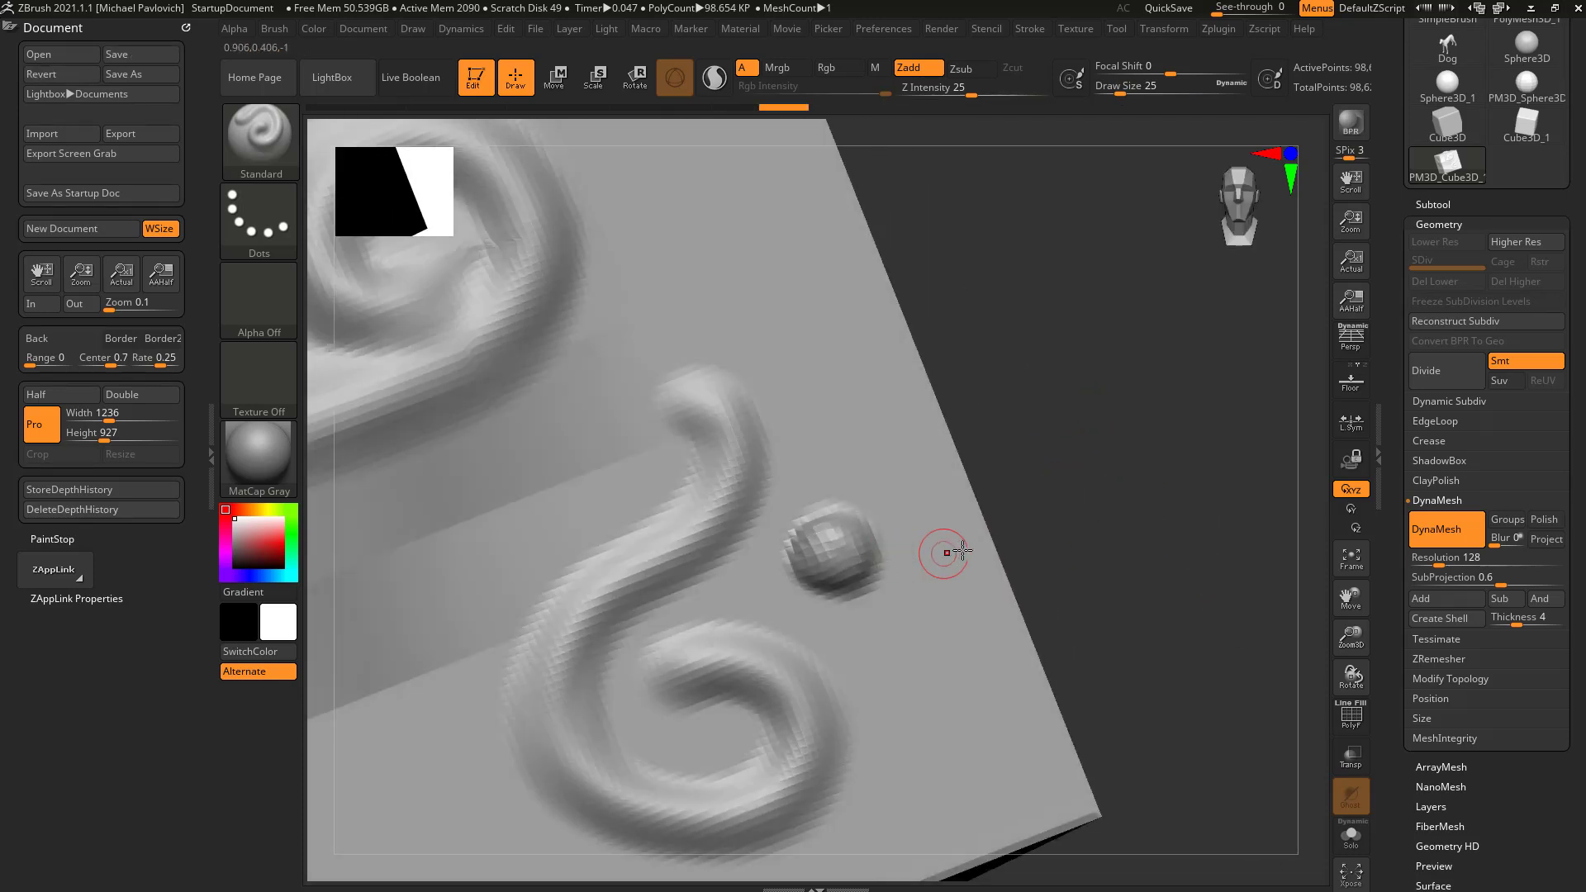
Show the polyframe and remesh the cube with the DynaMesh resolution set to 360.
left_click(1353, 718)
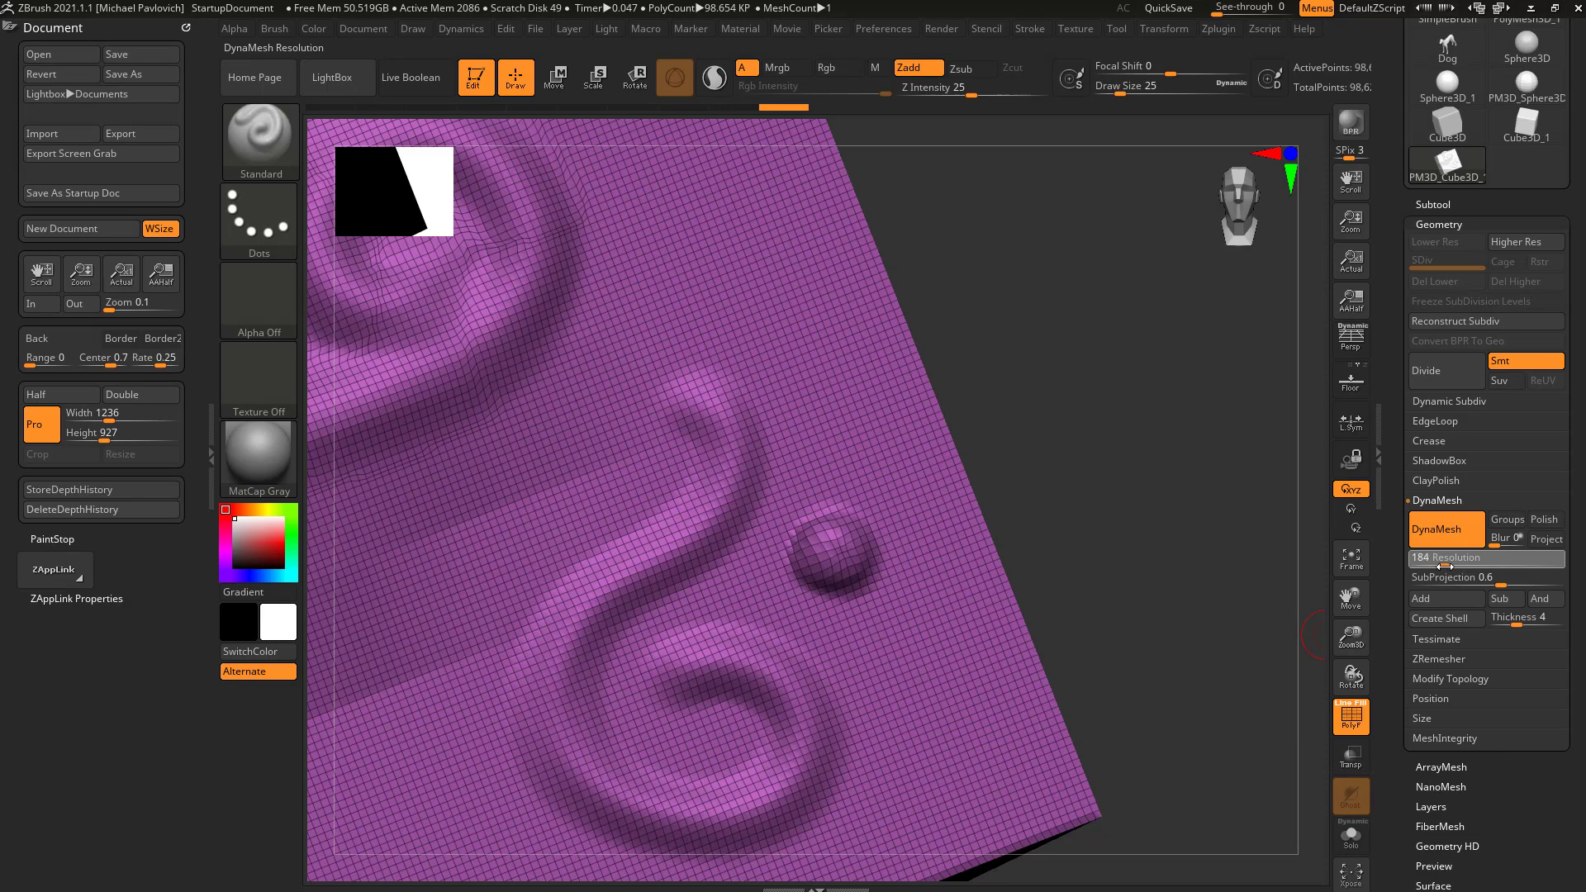
left_click_drag(1456, 567, 1459, 567)
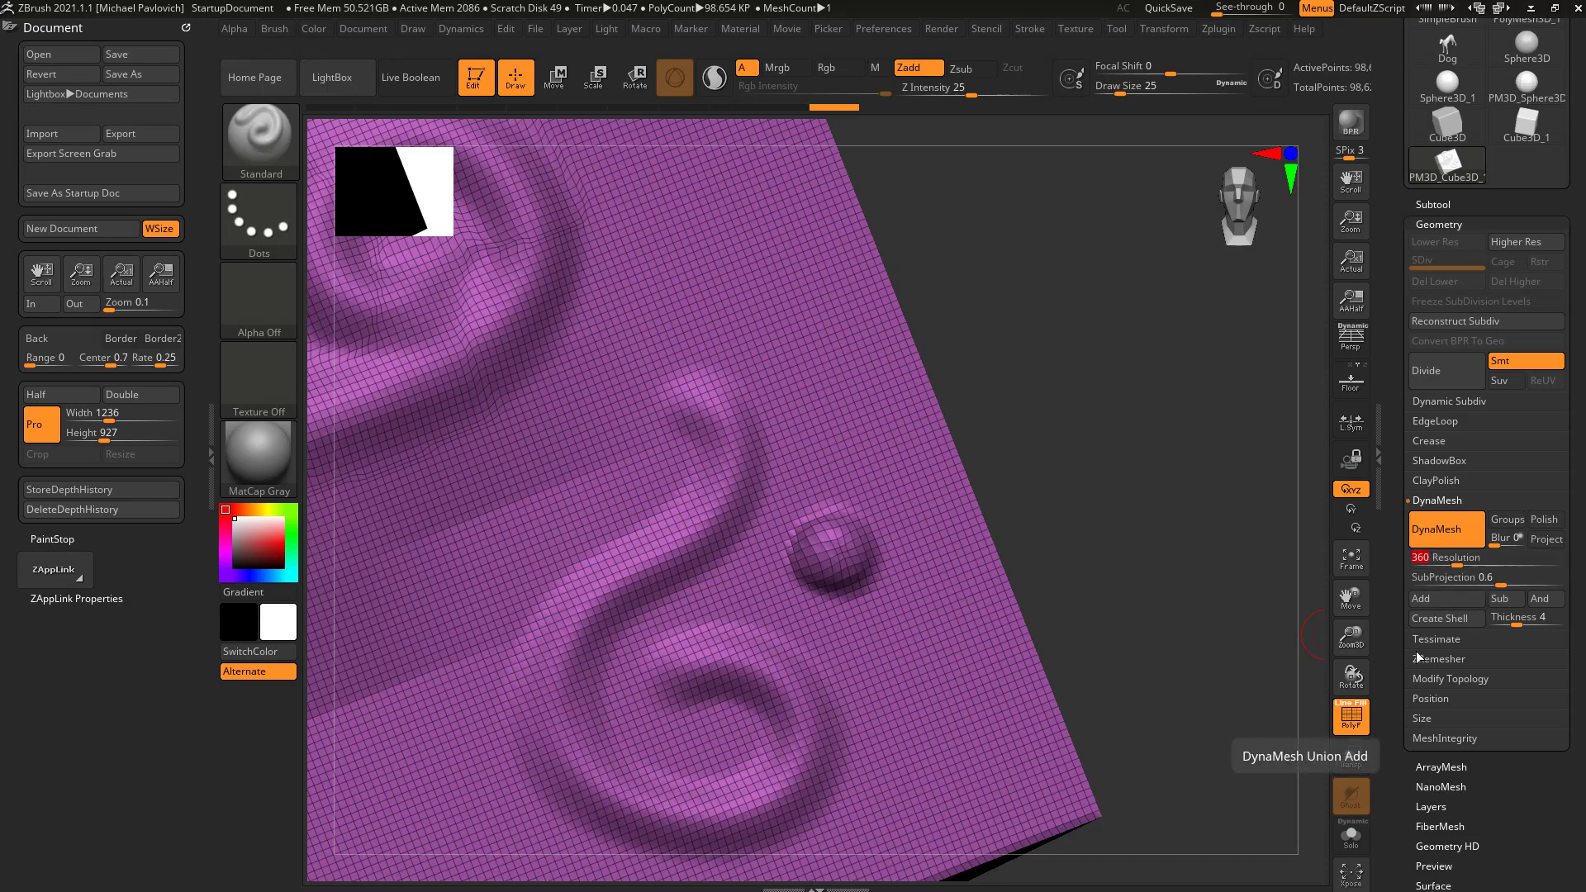
left_click_drag(1115, 317, 1227, 429, "ctrl")
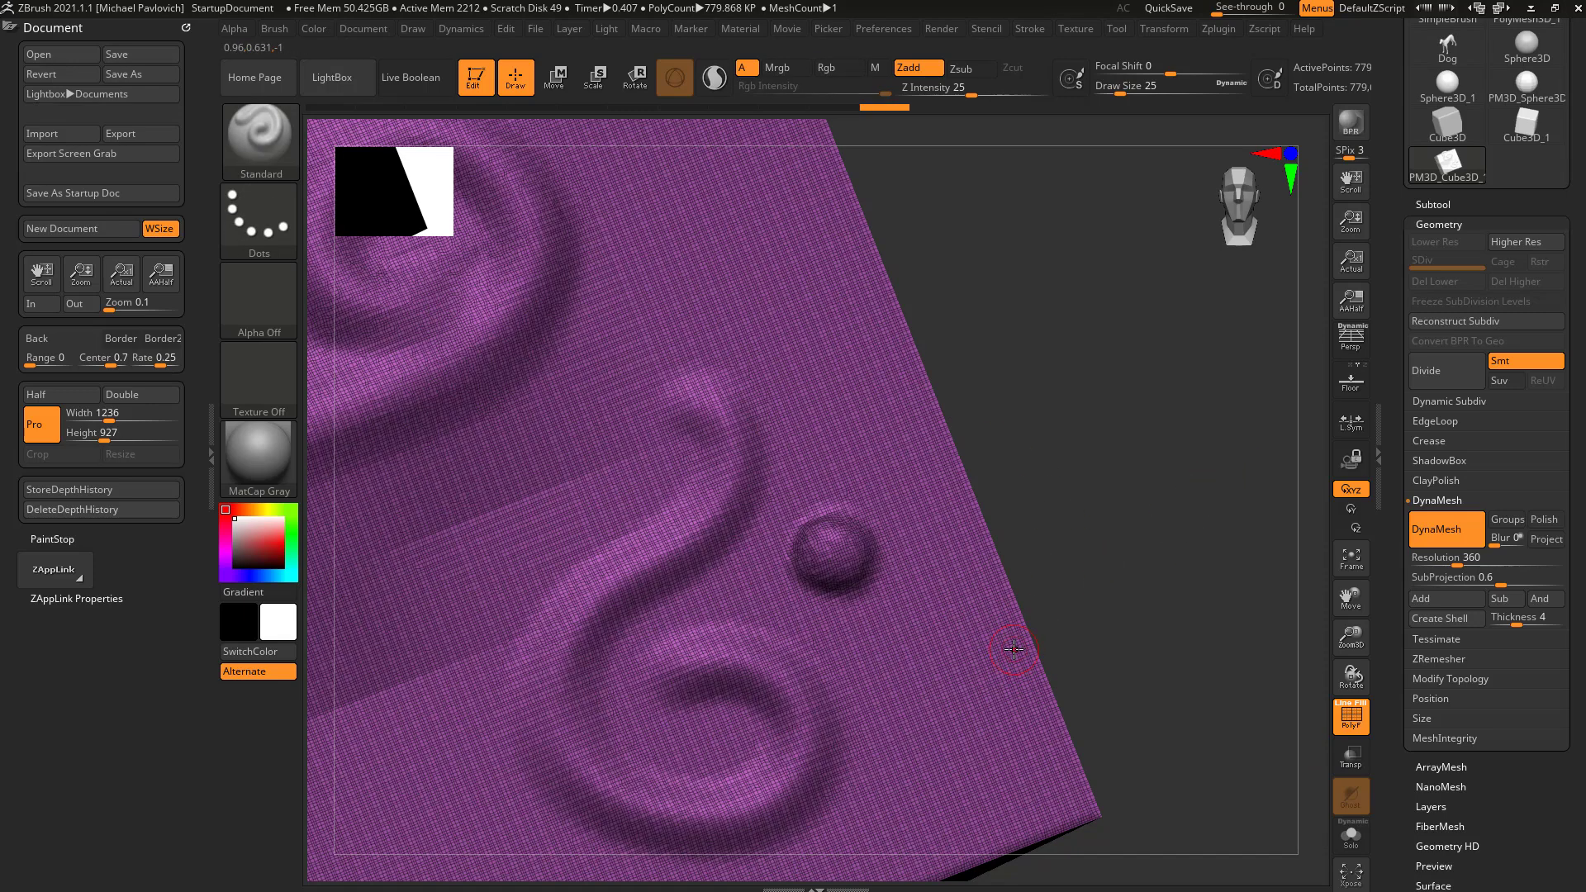
Lower the DynaMesh resolution to 224, lightly smooth the surface beside the small ball, and remesh the cube.
left_click(1447, 557)
type("224")
key("Return")
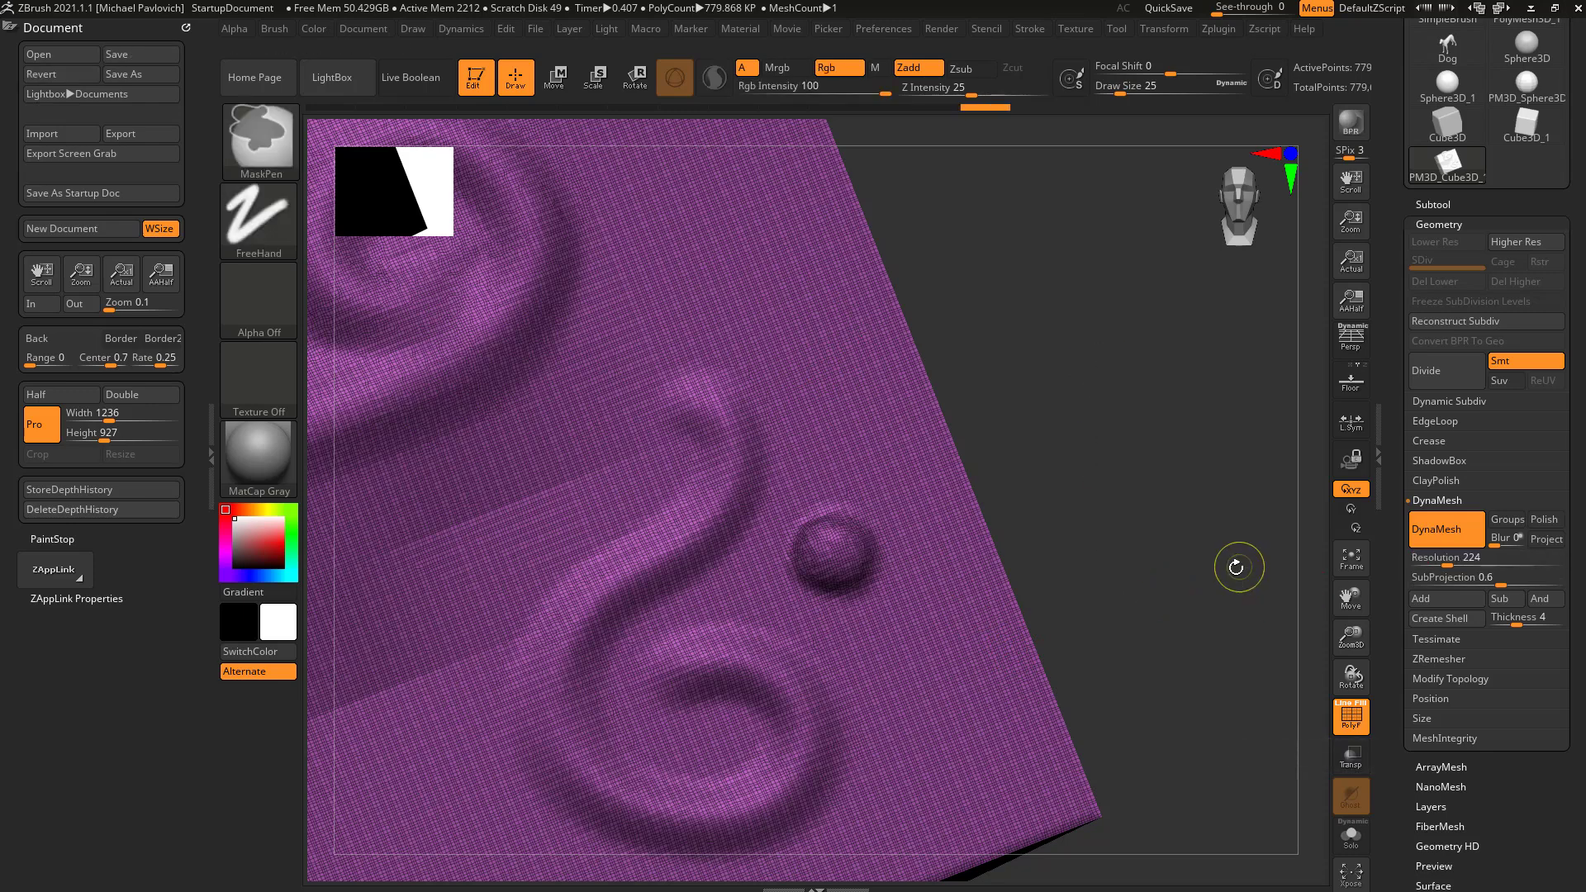
key("ctrl")
key("ctrl")
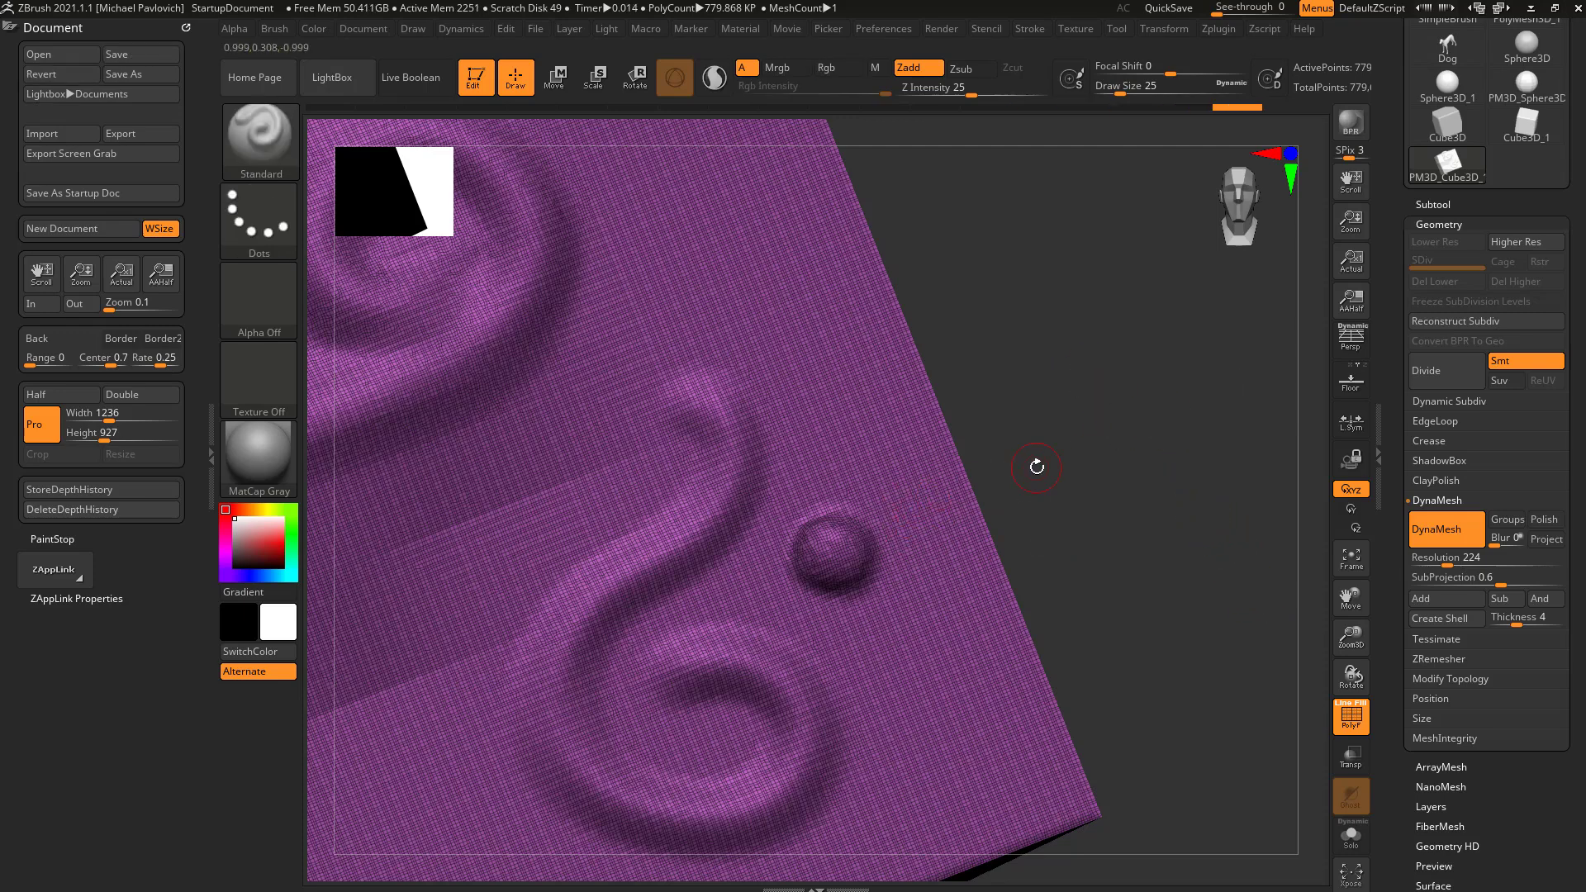
left_click_drag(1023, 422, 991, 421)
key("shift")
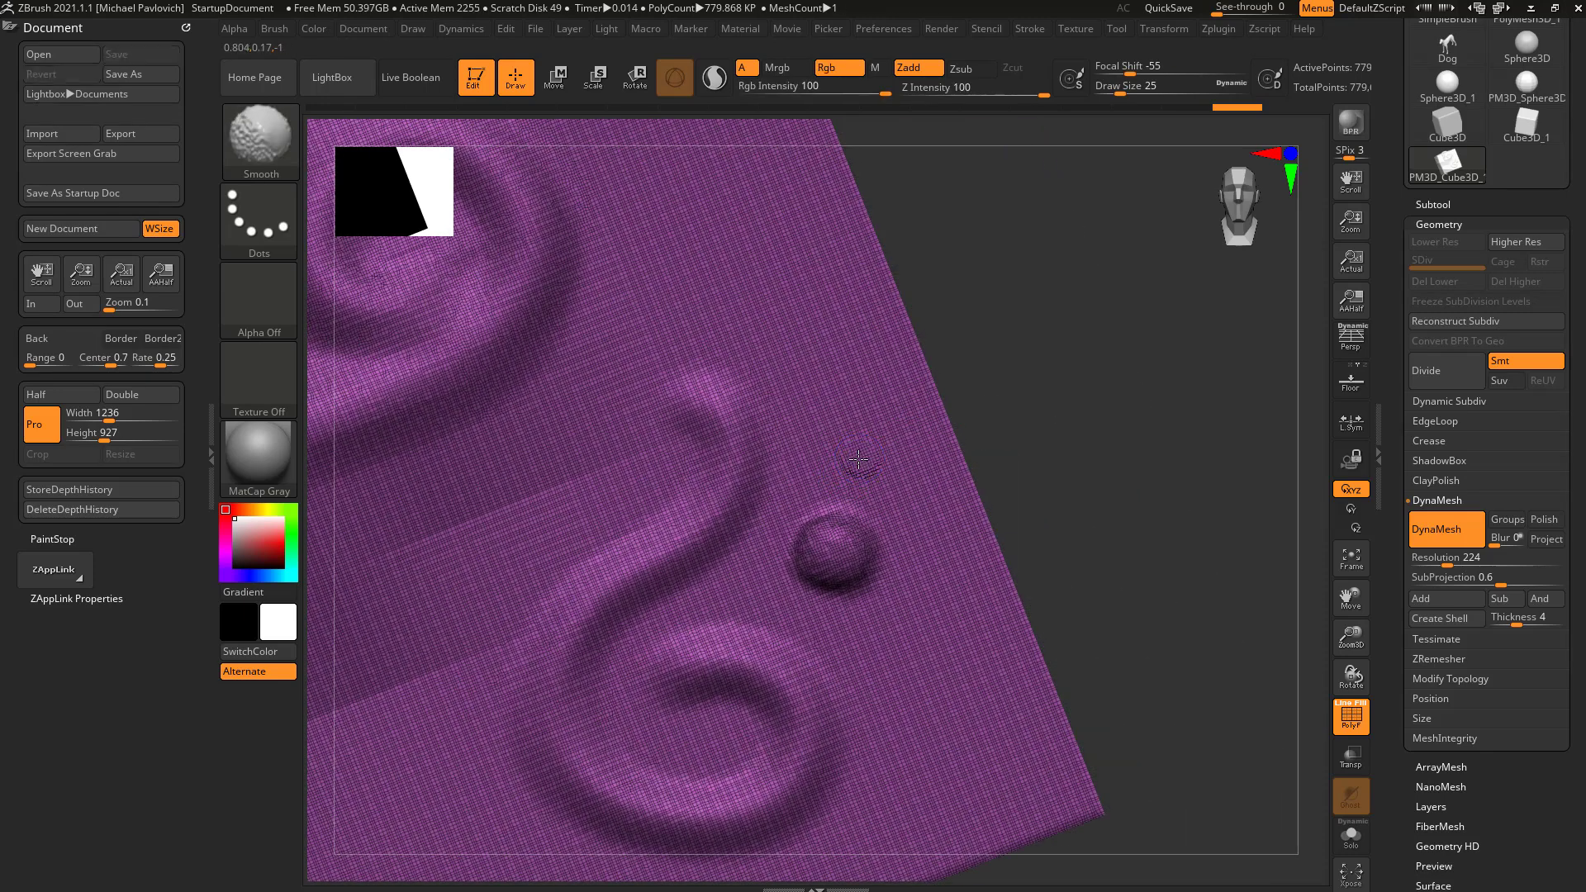
key("shift")
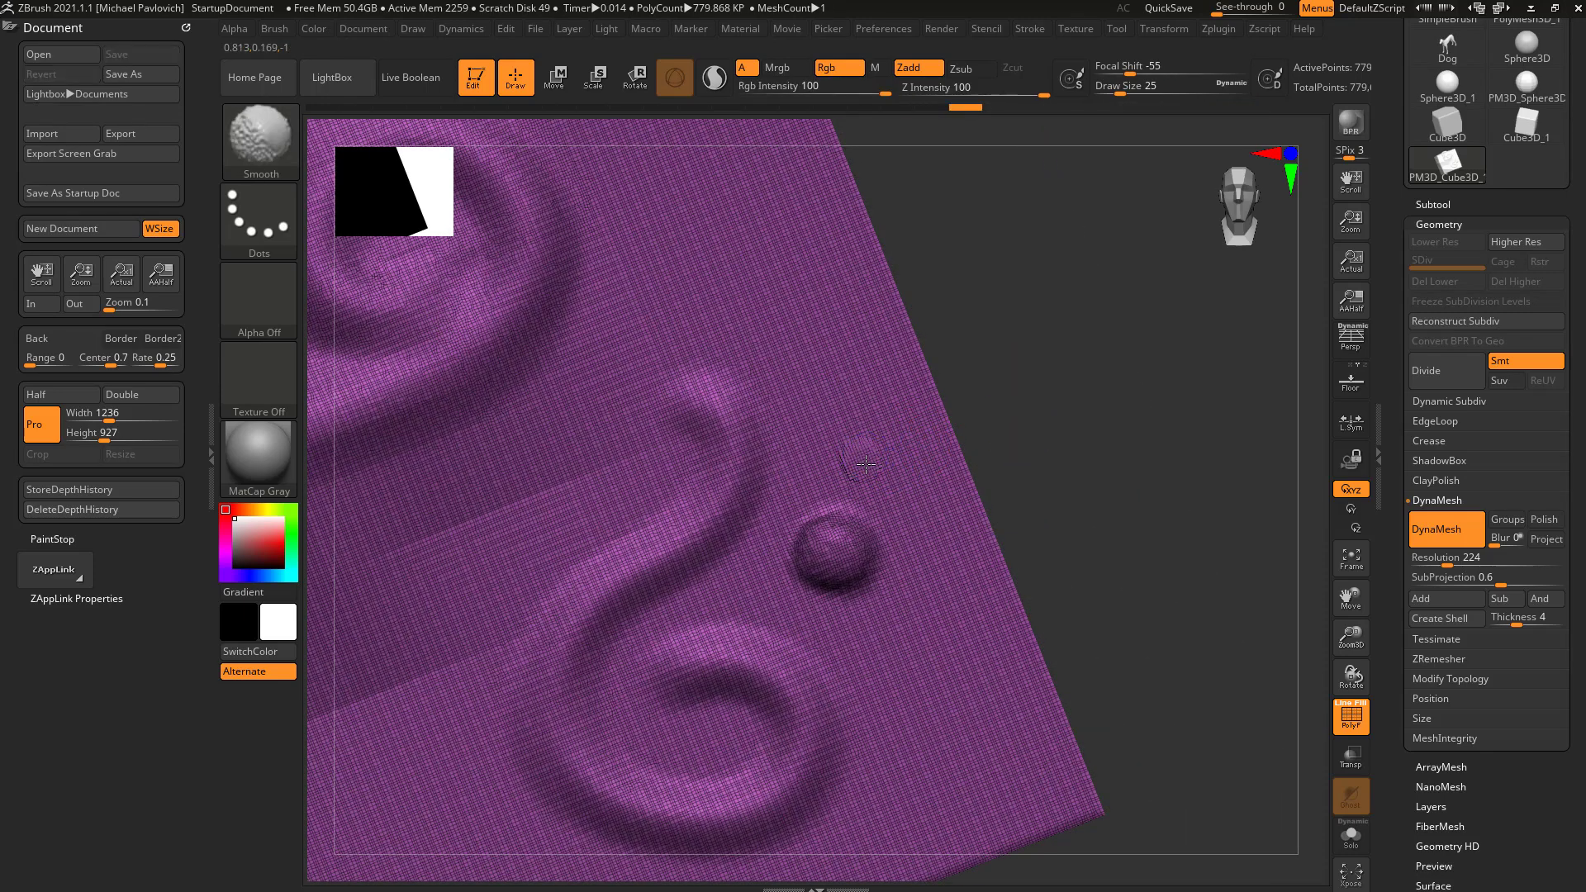
left_click_drag(1048, 424, 1068, 432)
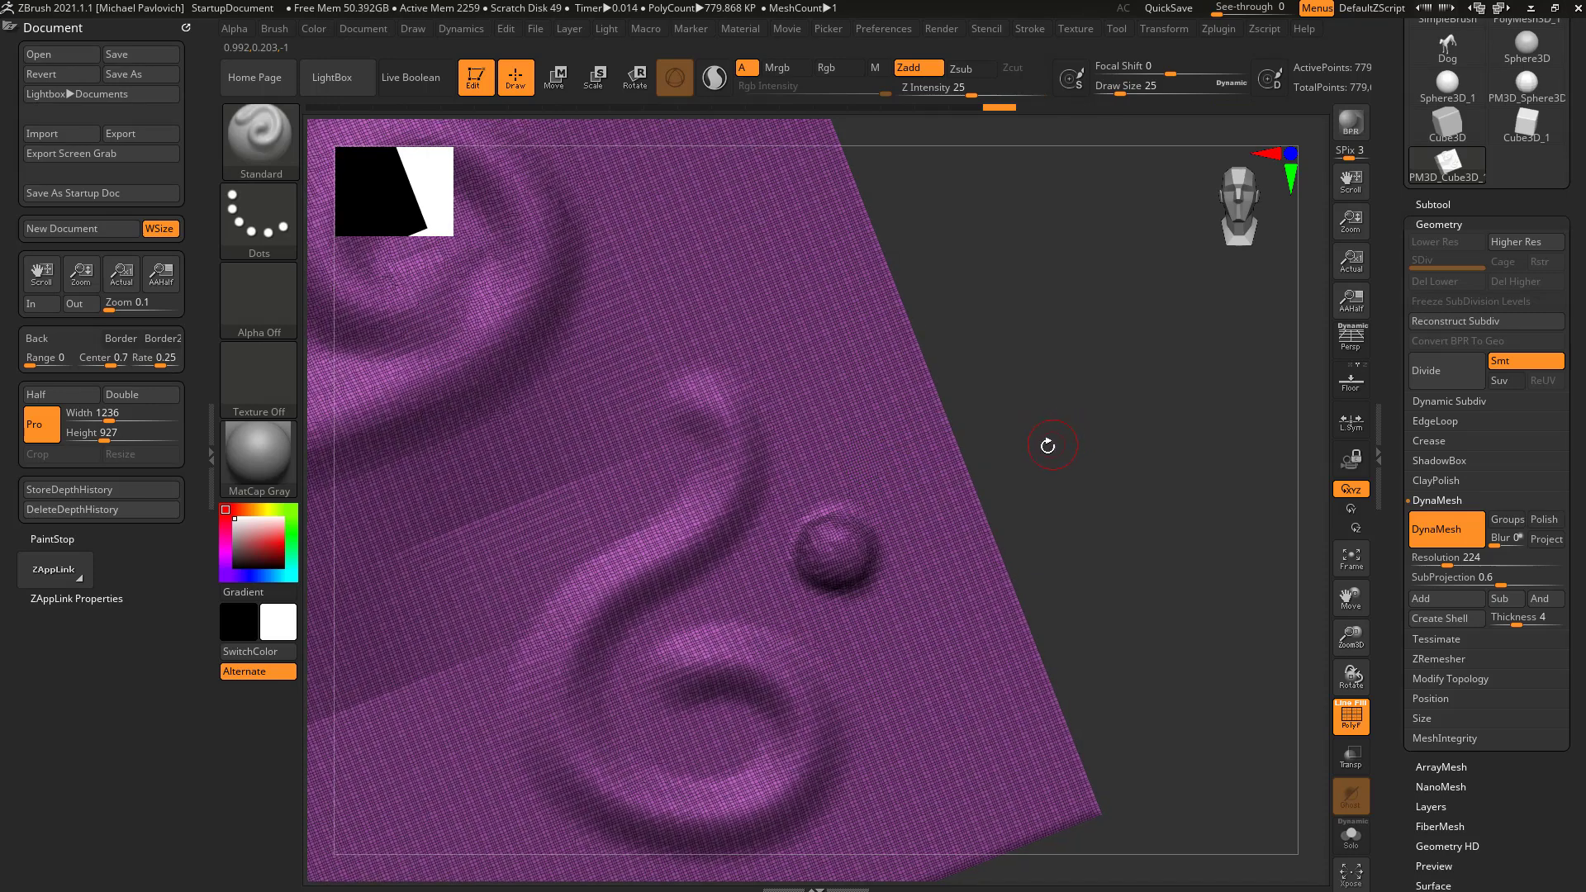
left_click_drag(1094, 371, 1189, 471, "ctrl")
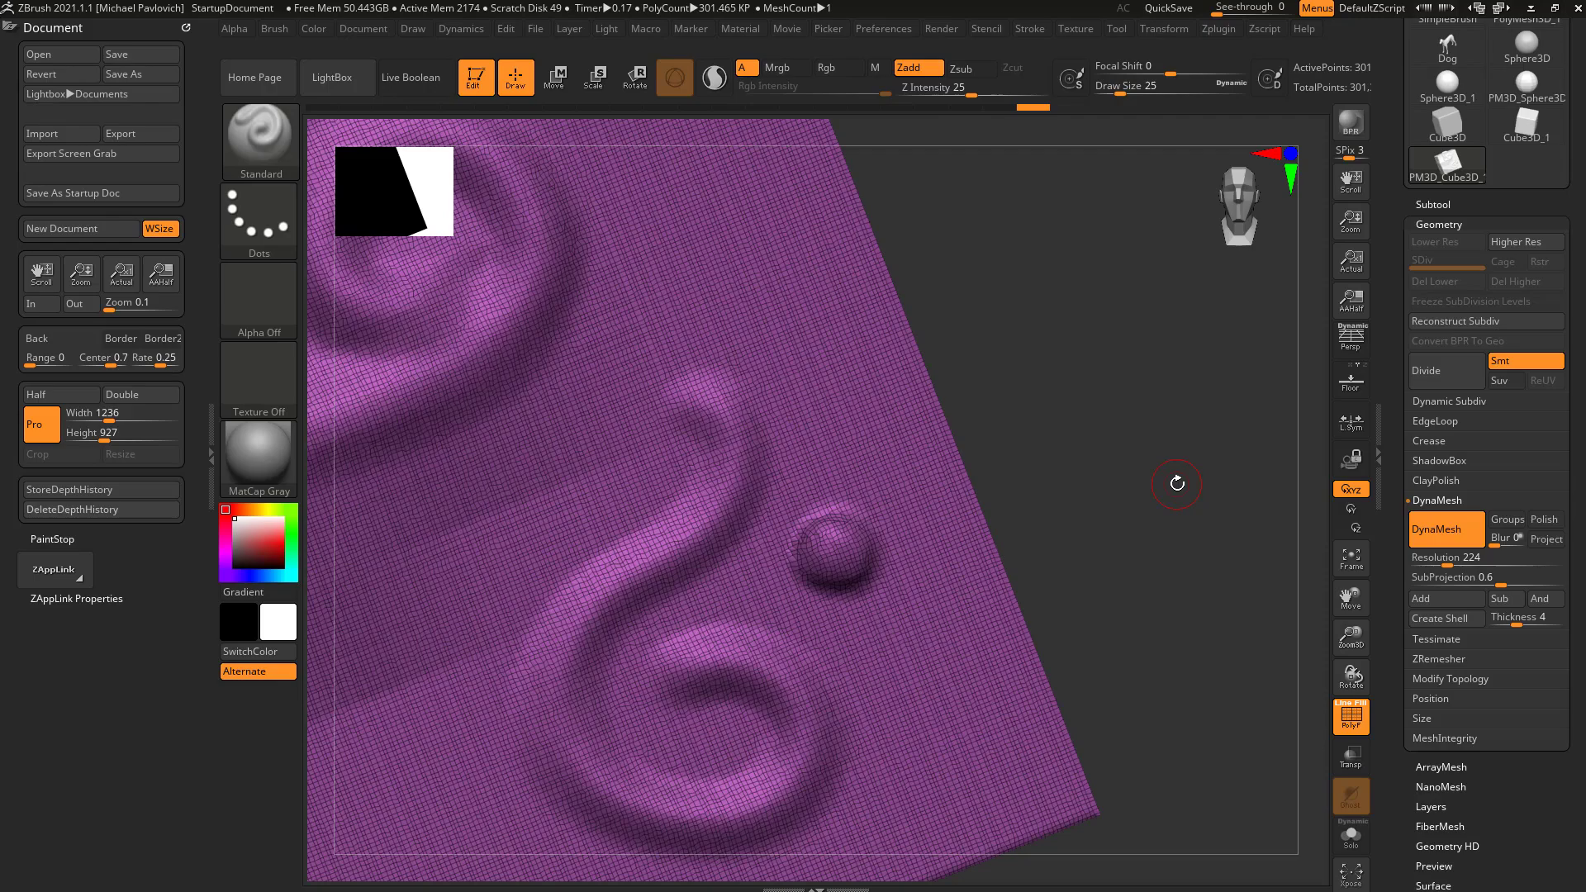
Remesh the cube with the DynaMesh resolution set to 480 and inspect the denser polygons around the small ball.
mouse_move(1115, 498)
left_mouse_down()
mouse_move(1030, 432)
mouse_move(1104, 482)
mouse_move(1086, 523)
mouse_move(1148, 525)
left_mouse_up()
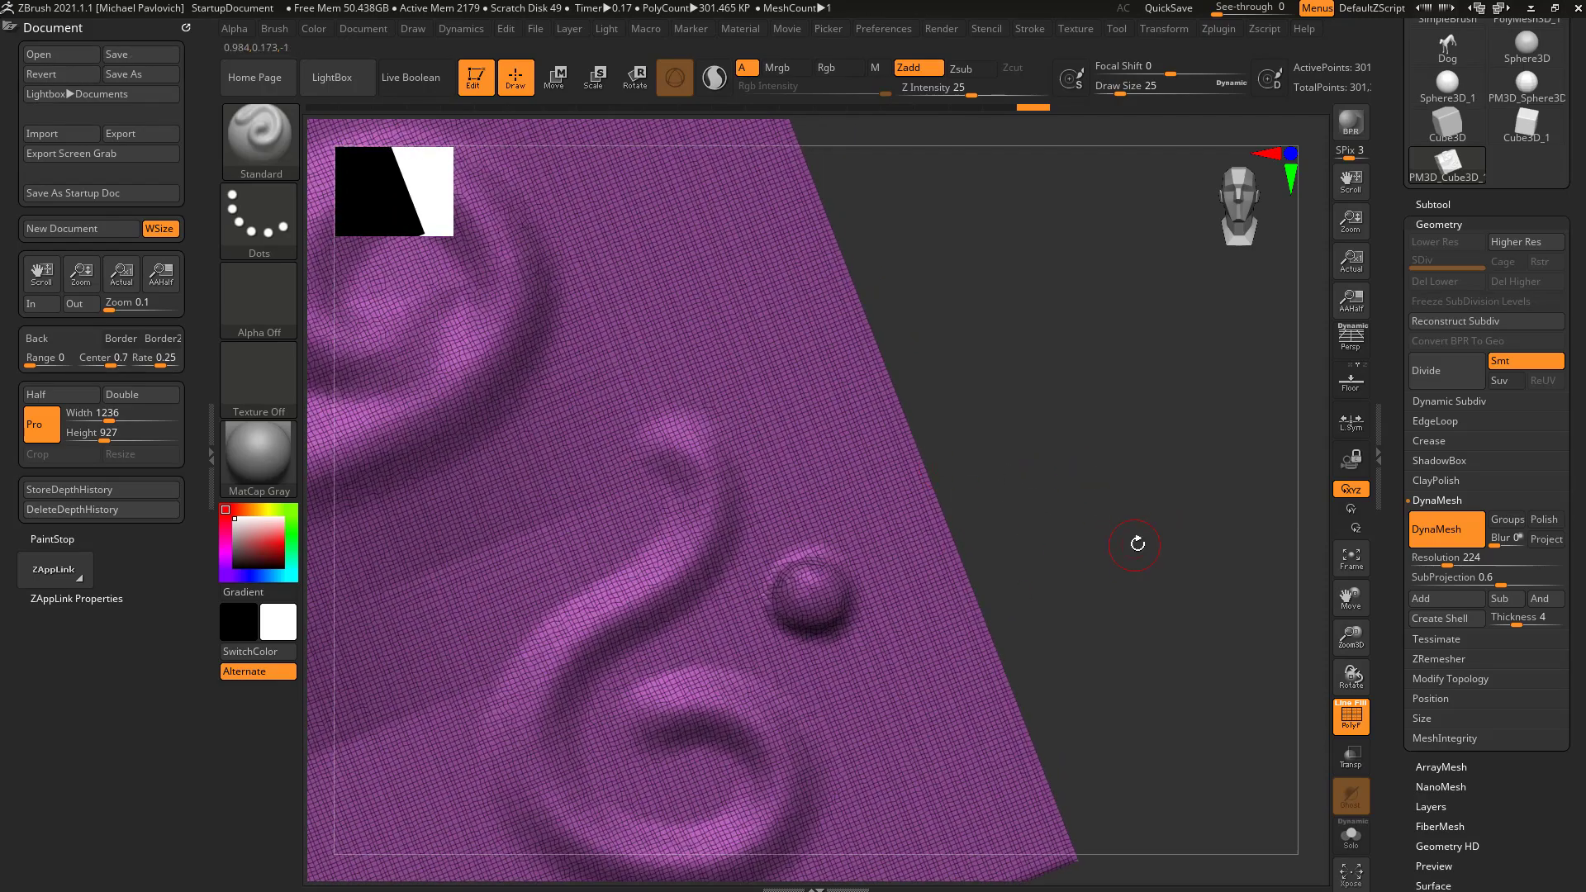
left_click(1452, 559)
type("480")
key("Return")
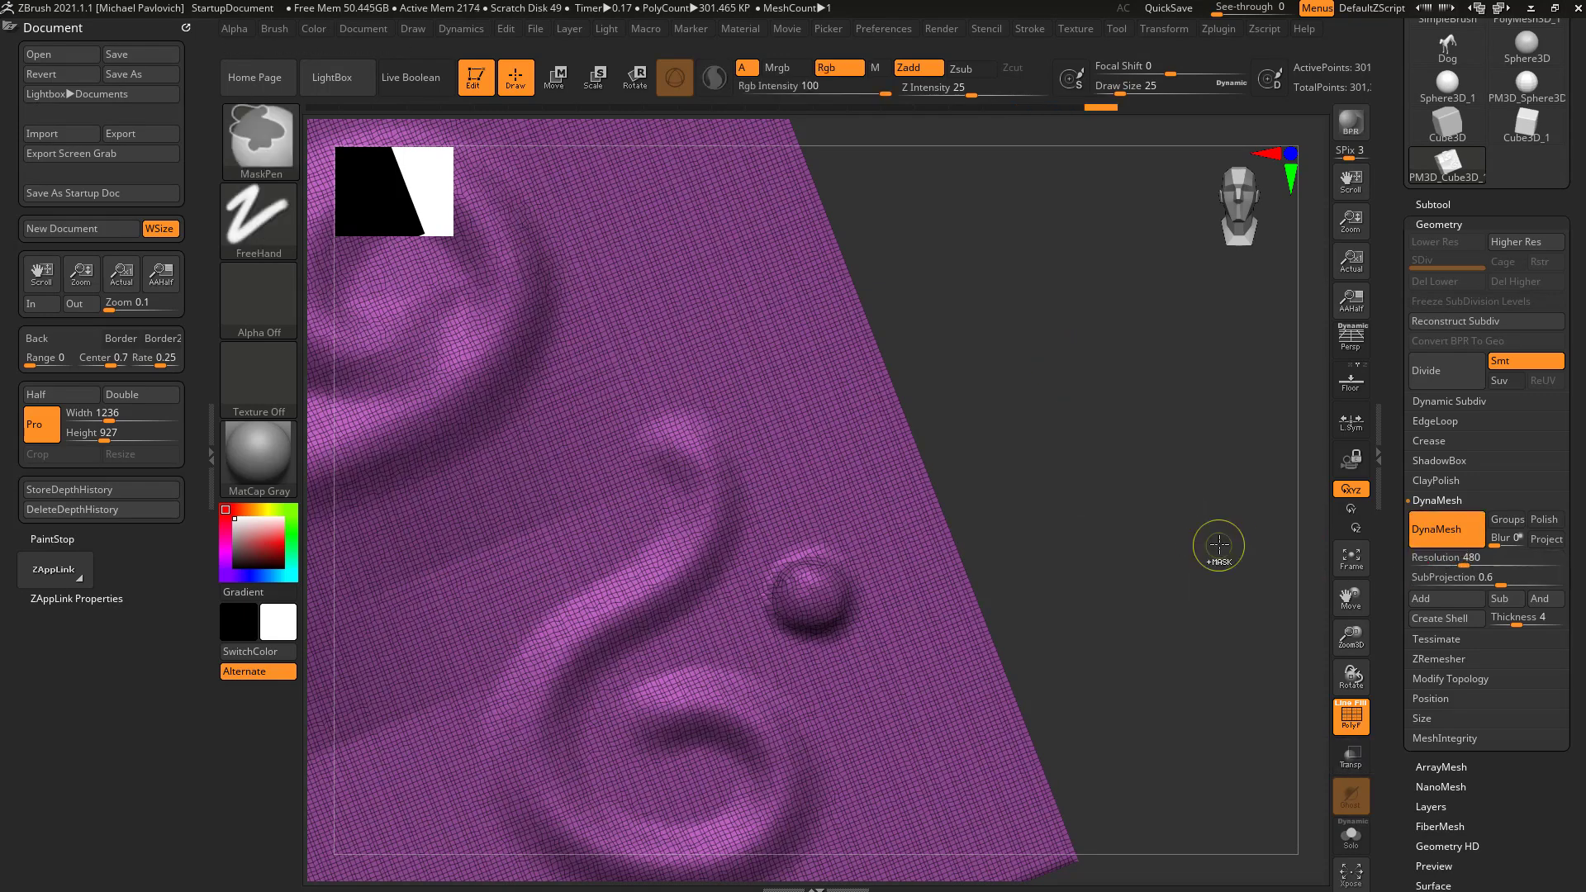
mouse_move(1144, 382)
left_mouse_down("ctrl")
mouse_move(1253, 547)
mouse_move(1233, 560)
left_mouse_up("ctrl")
right_click_drag(1103, 420, 1172, 603, "ctrl")
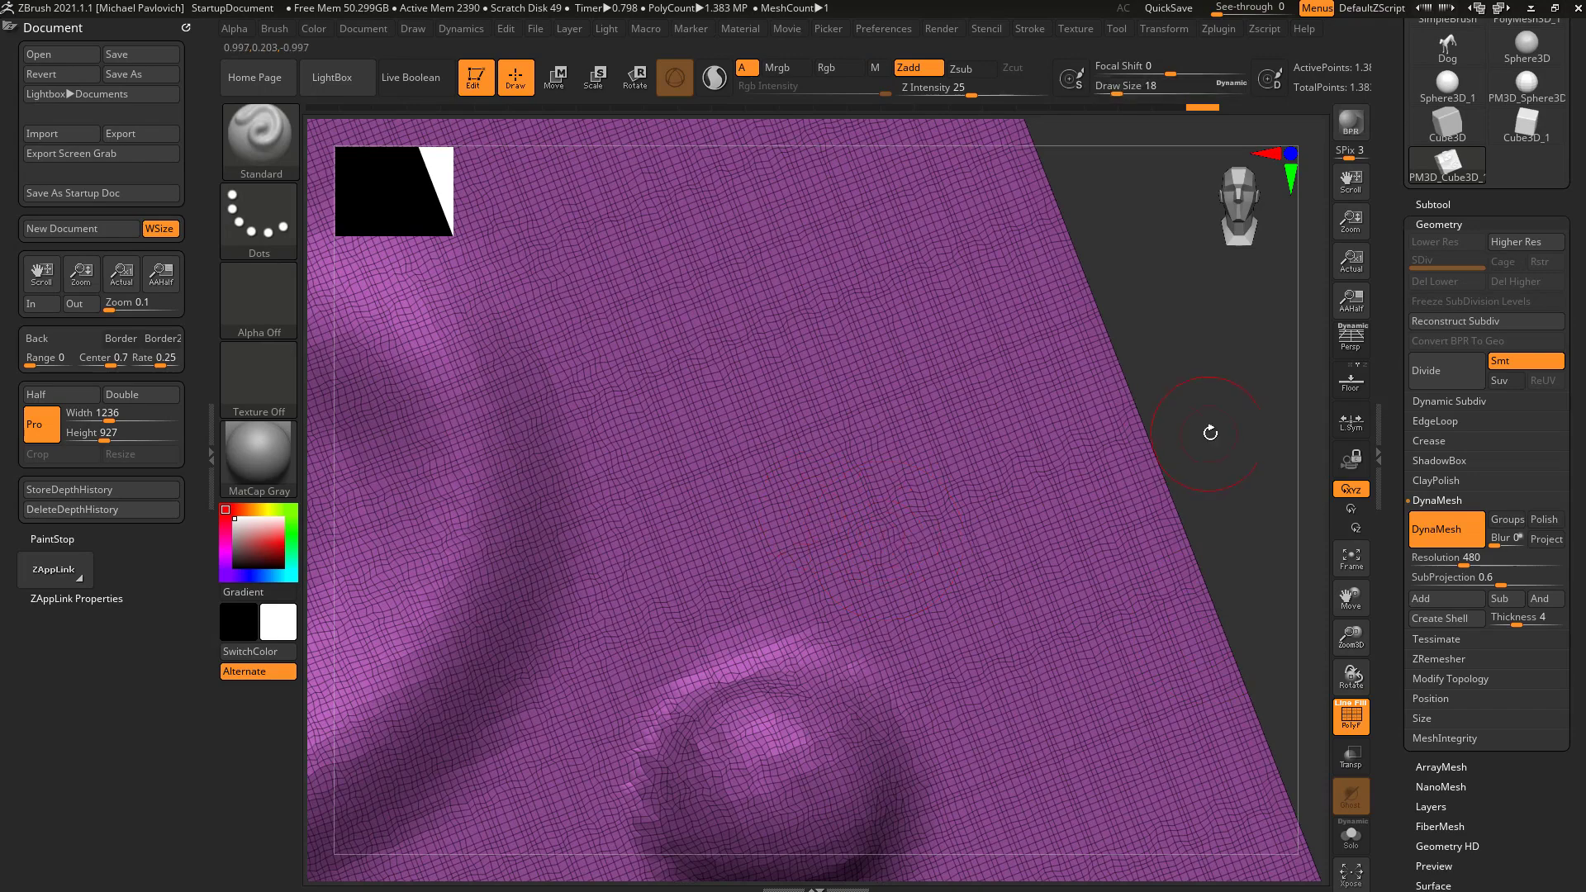
right_click_drag(1250, 455, 1133, 446, "ctrl")
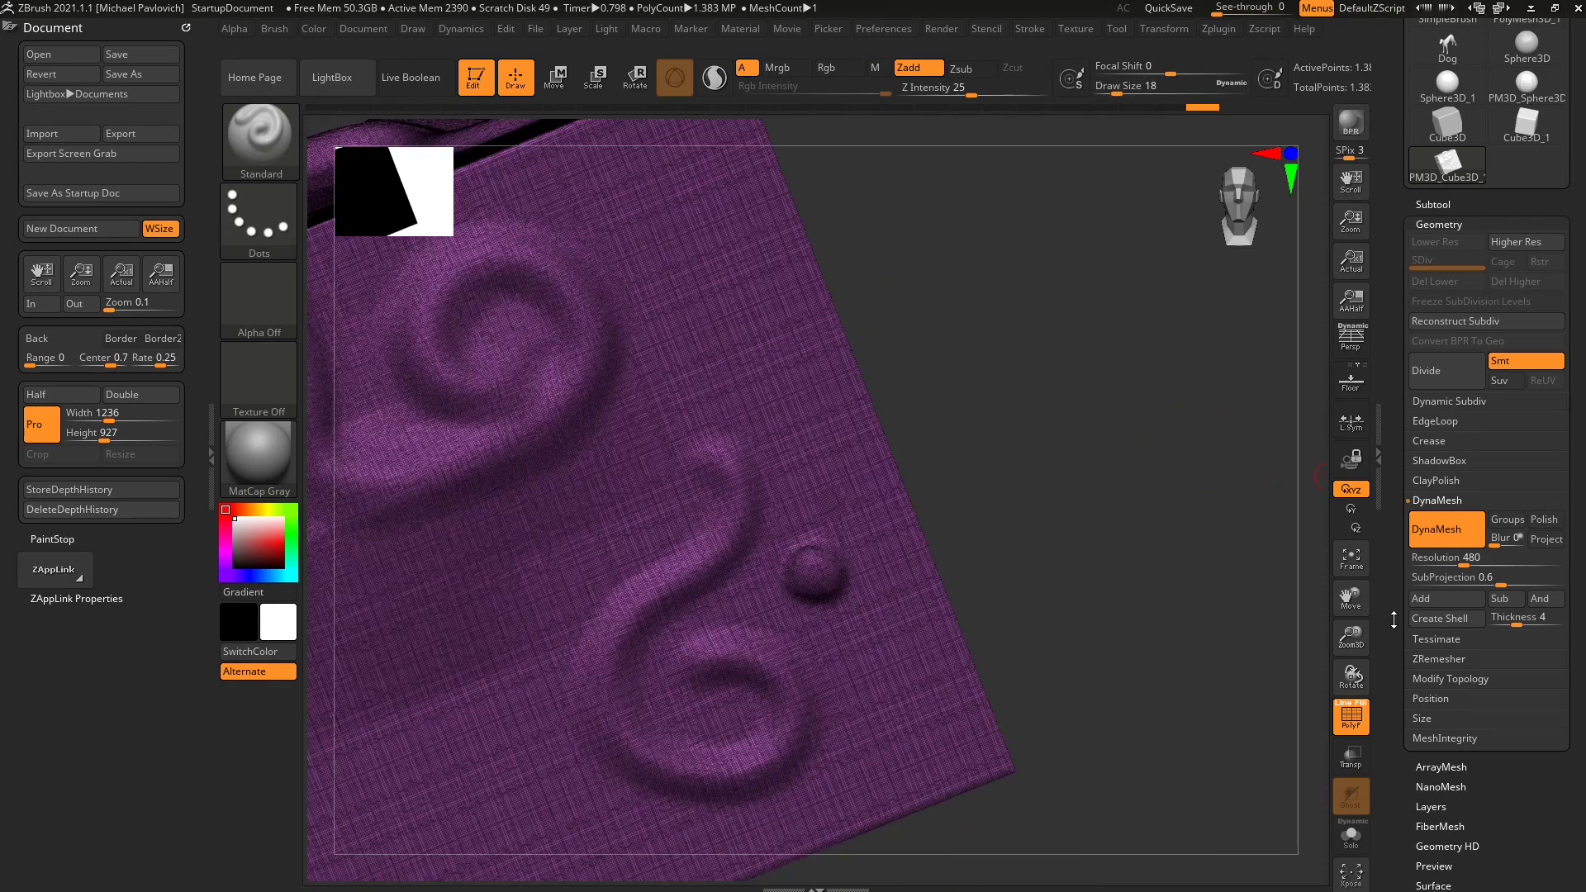
Hide the polyframe and sculpt a raised bump on the small ball plus three tiny bumps around it at draw size 23.
left_click(1353, 699)
left_click_drag(810, 568, 854, 599)
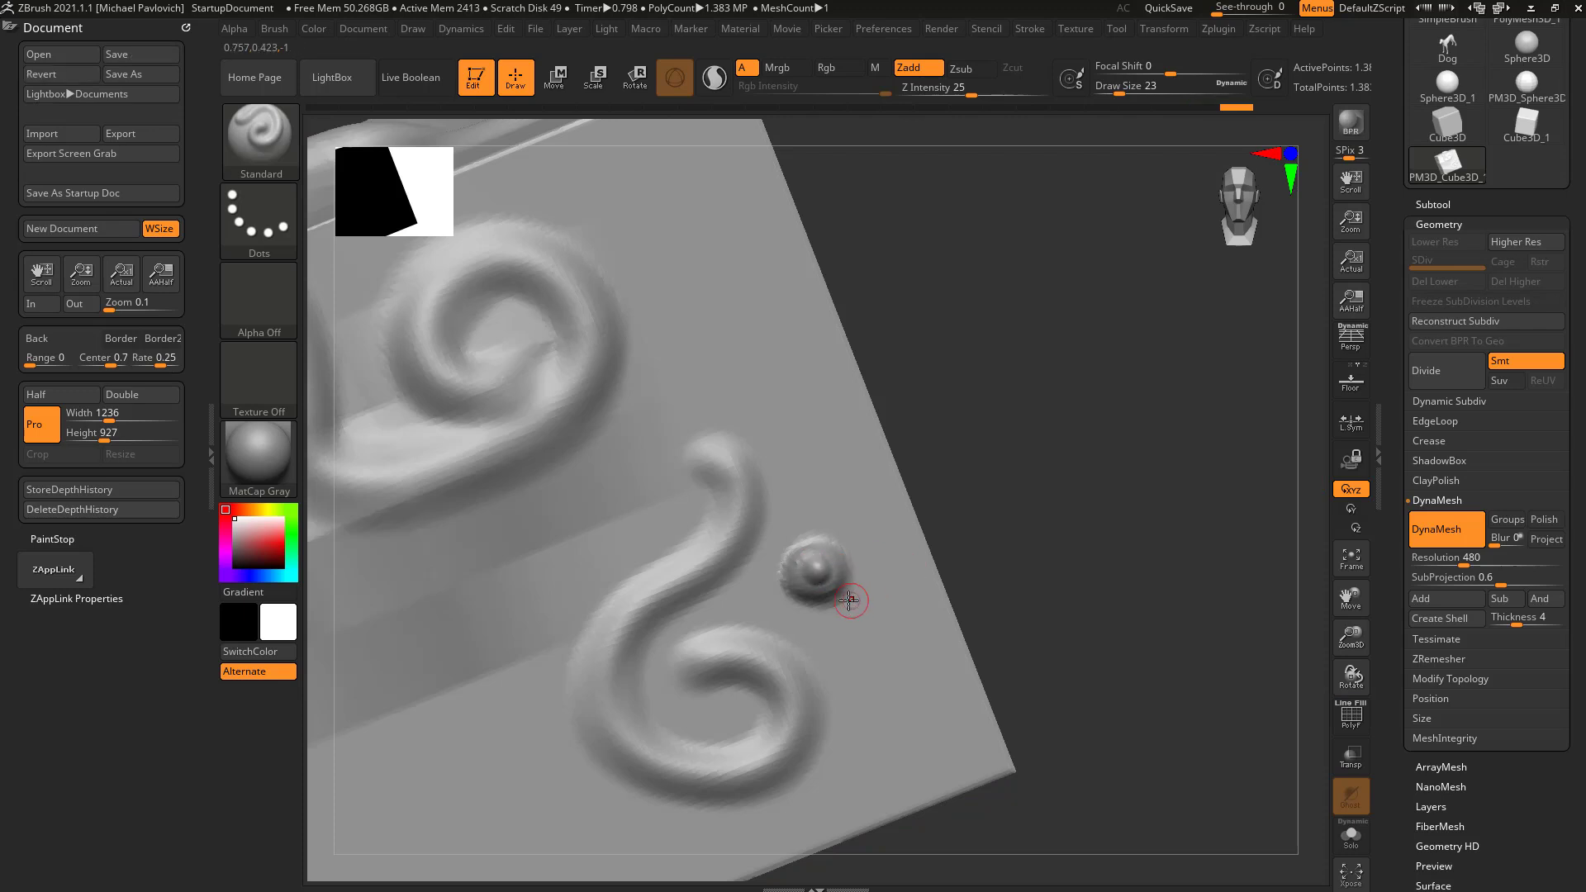
left_click(824, 517)
left_click(860, 559)
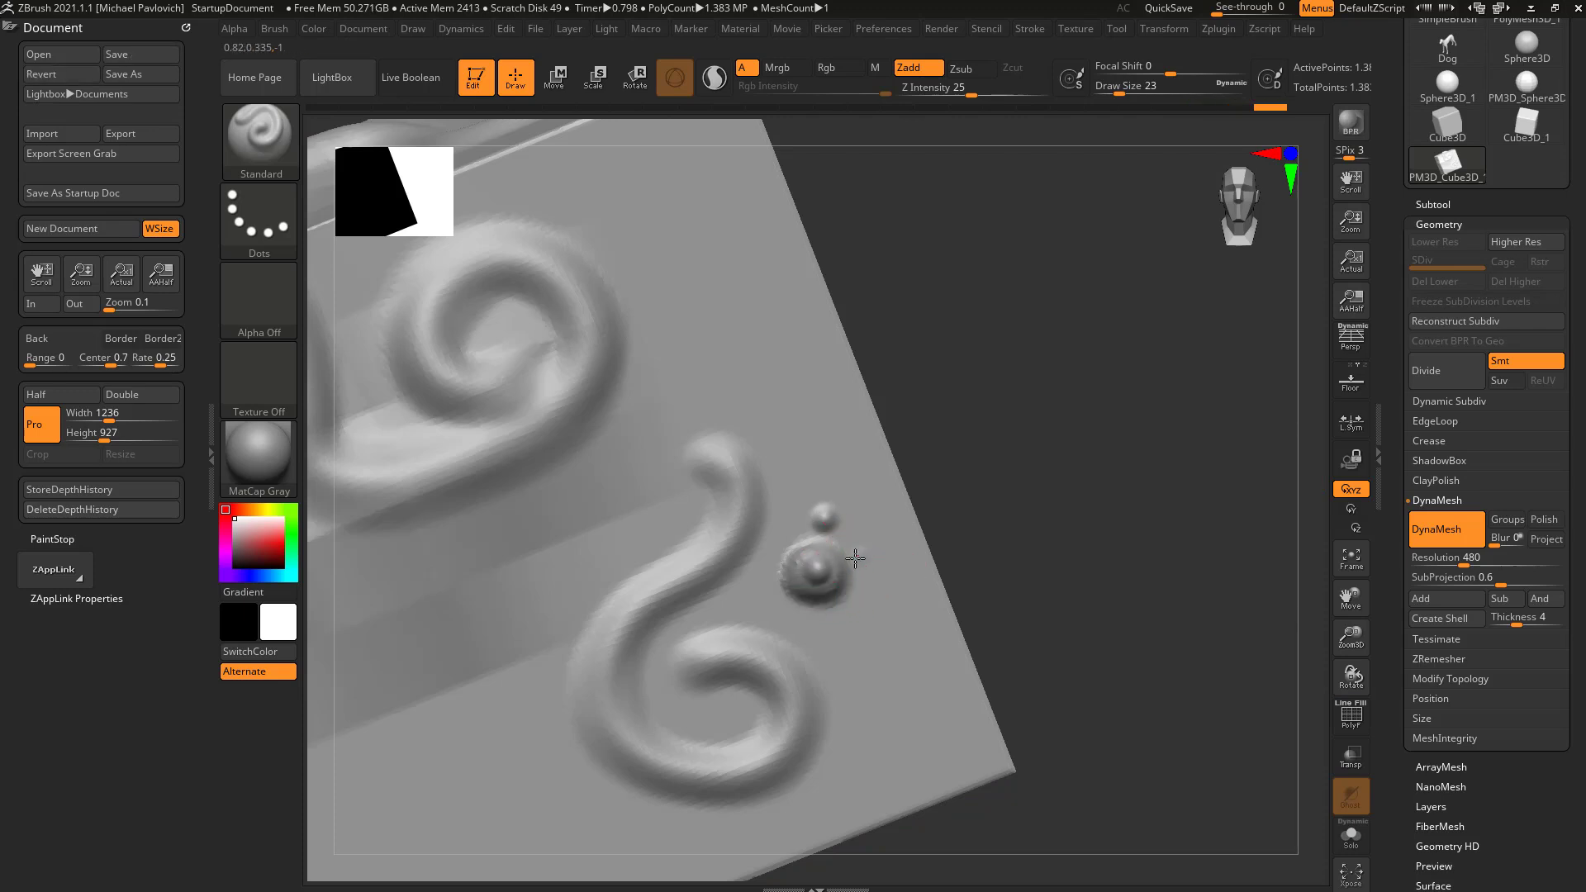
left_click(837, 619)
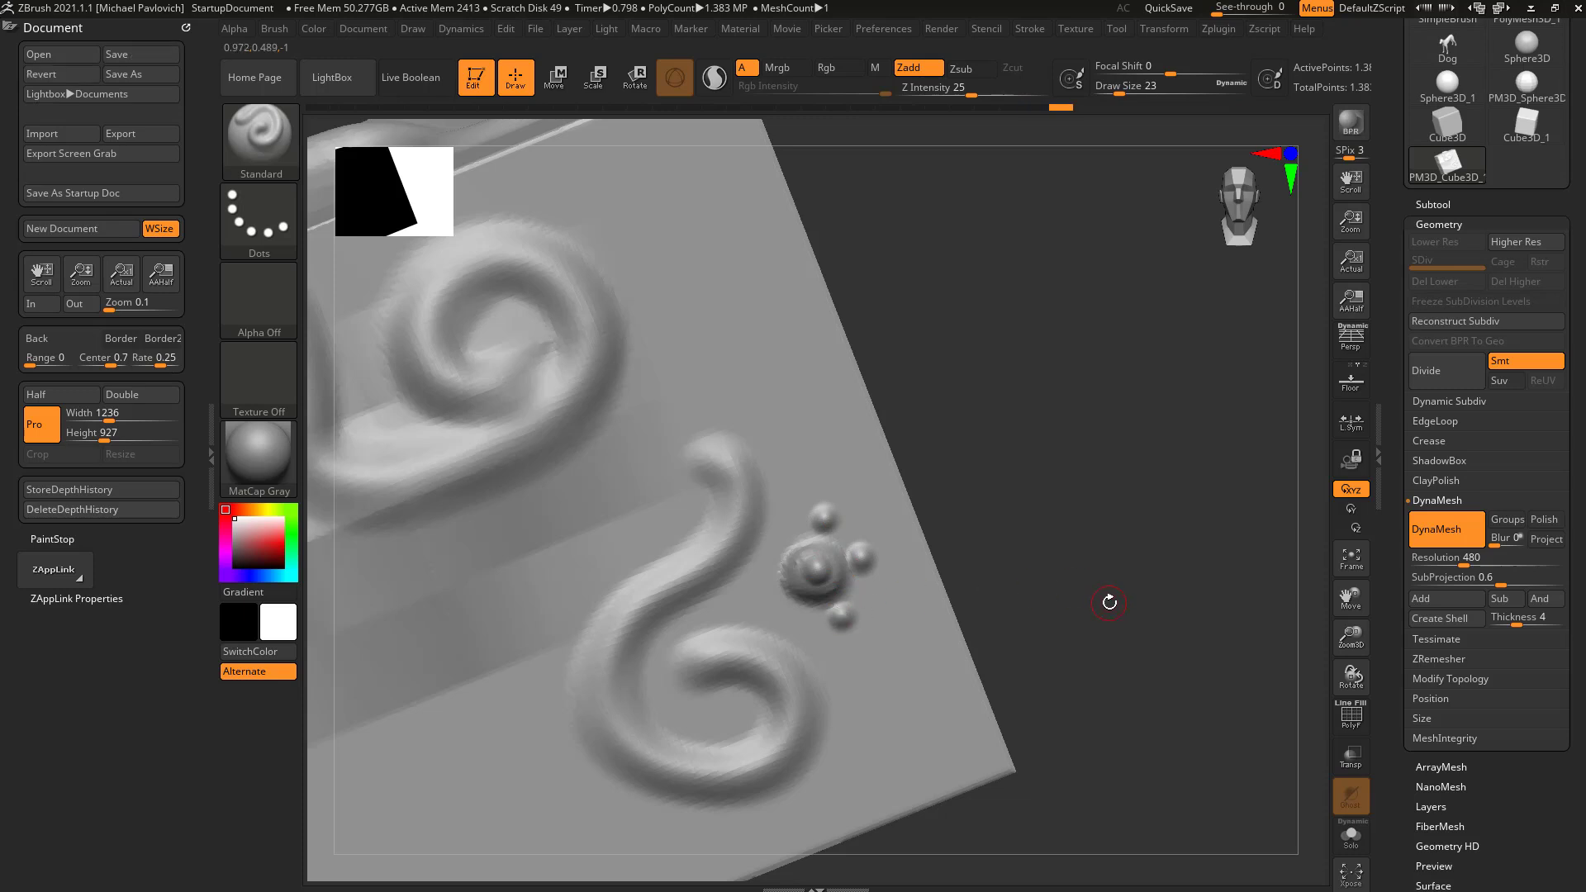
key("f")
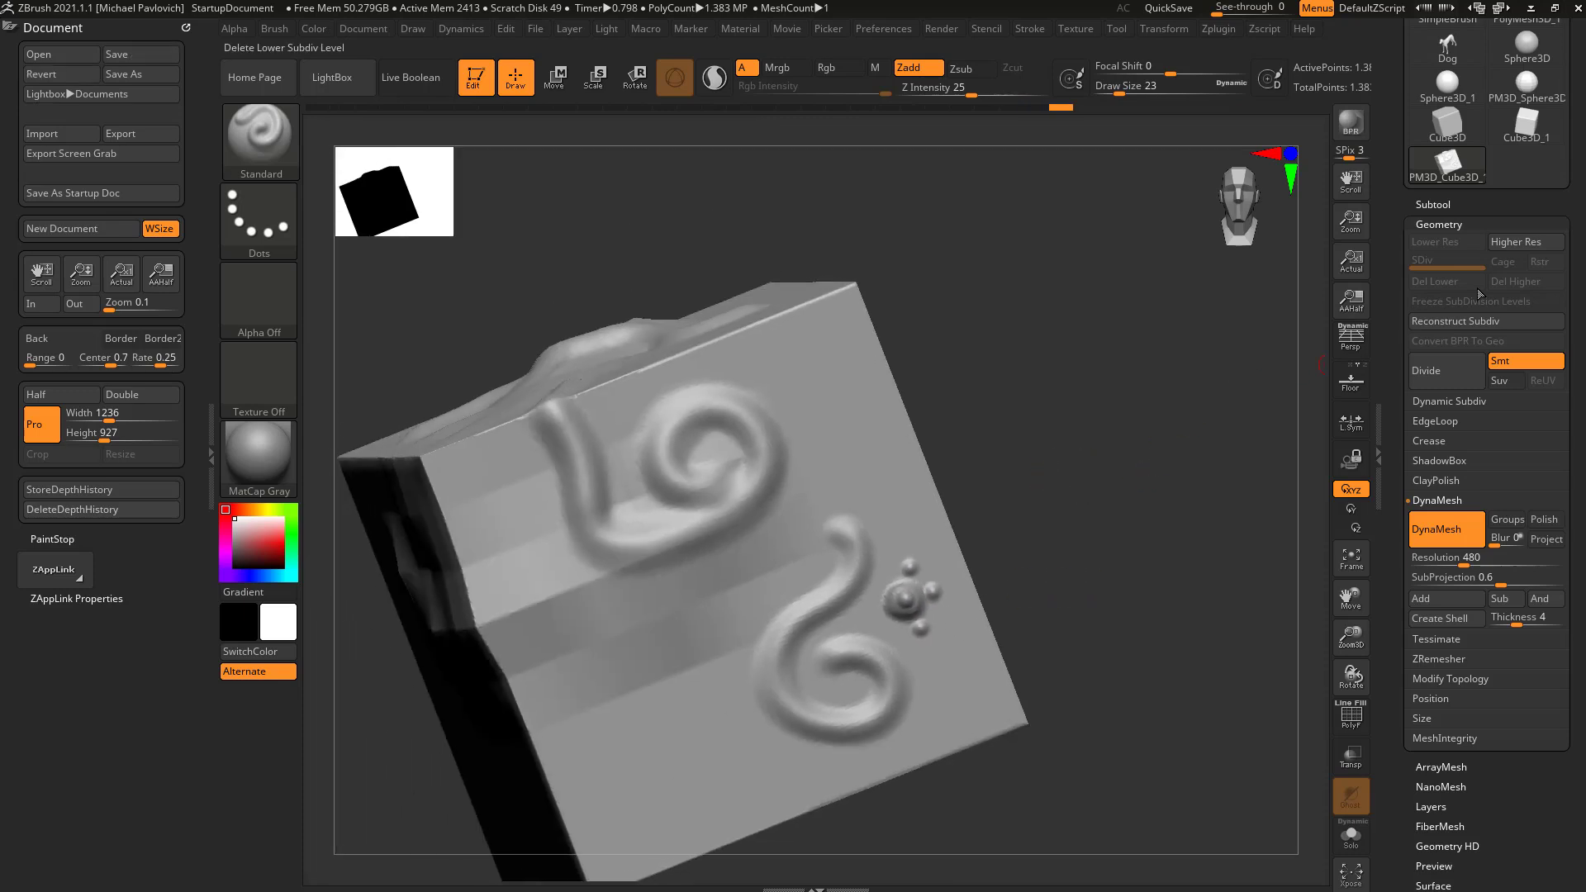
left_click_drag(1236, 459, 1182, 561)
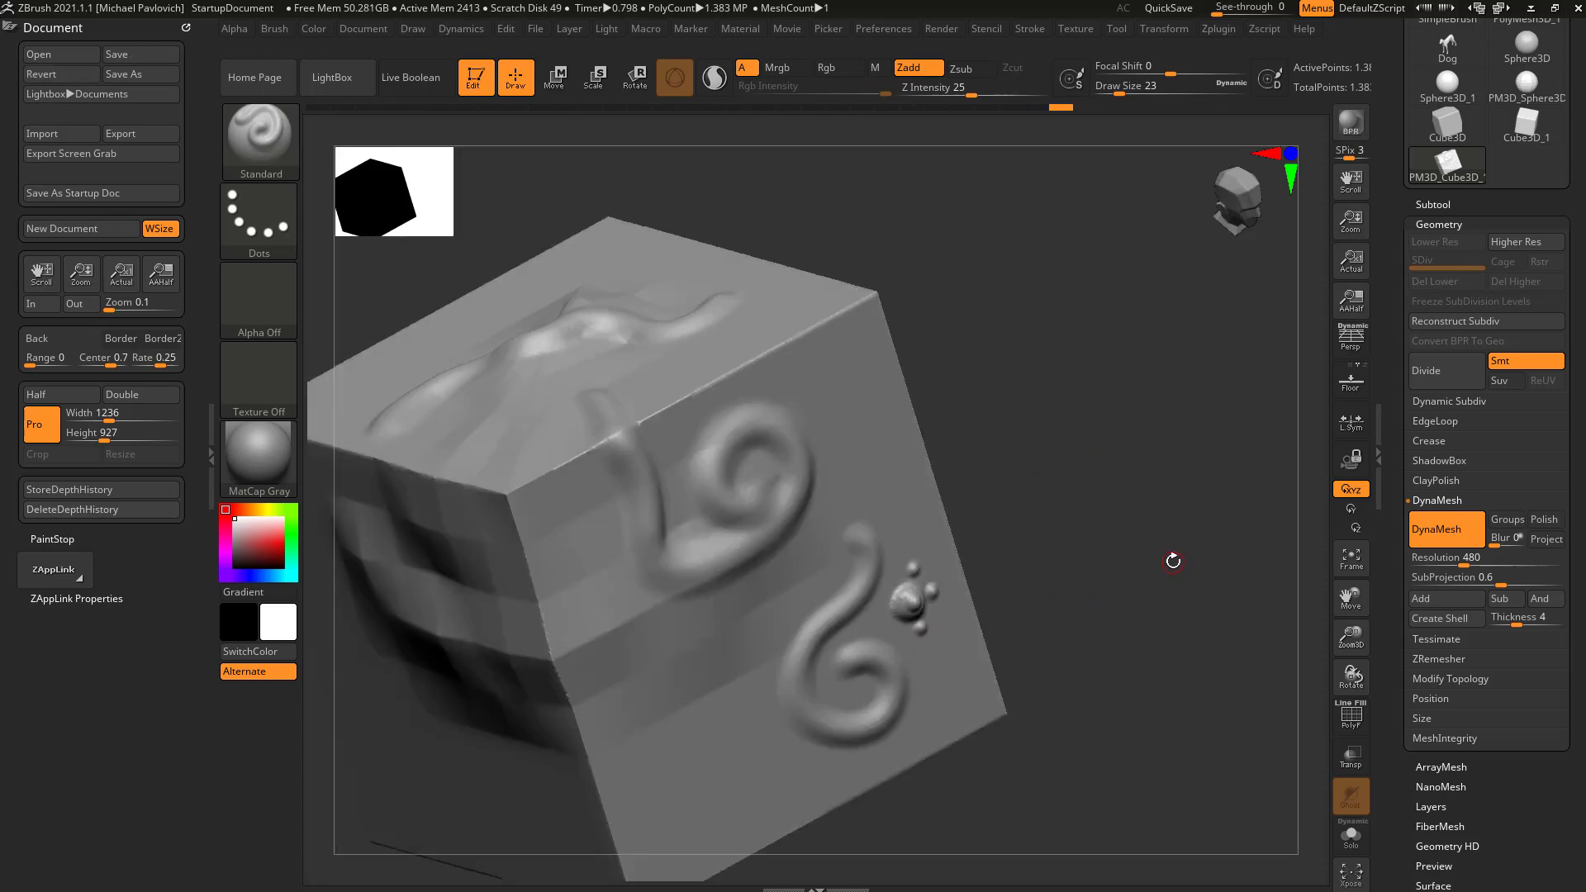
left_click_drag(1273, 323, 823, 584)
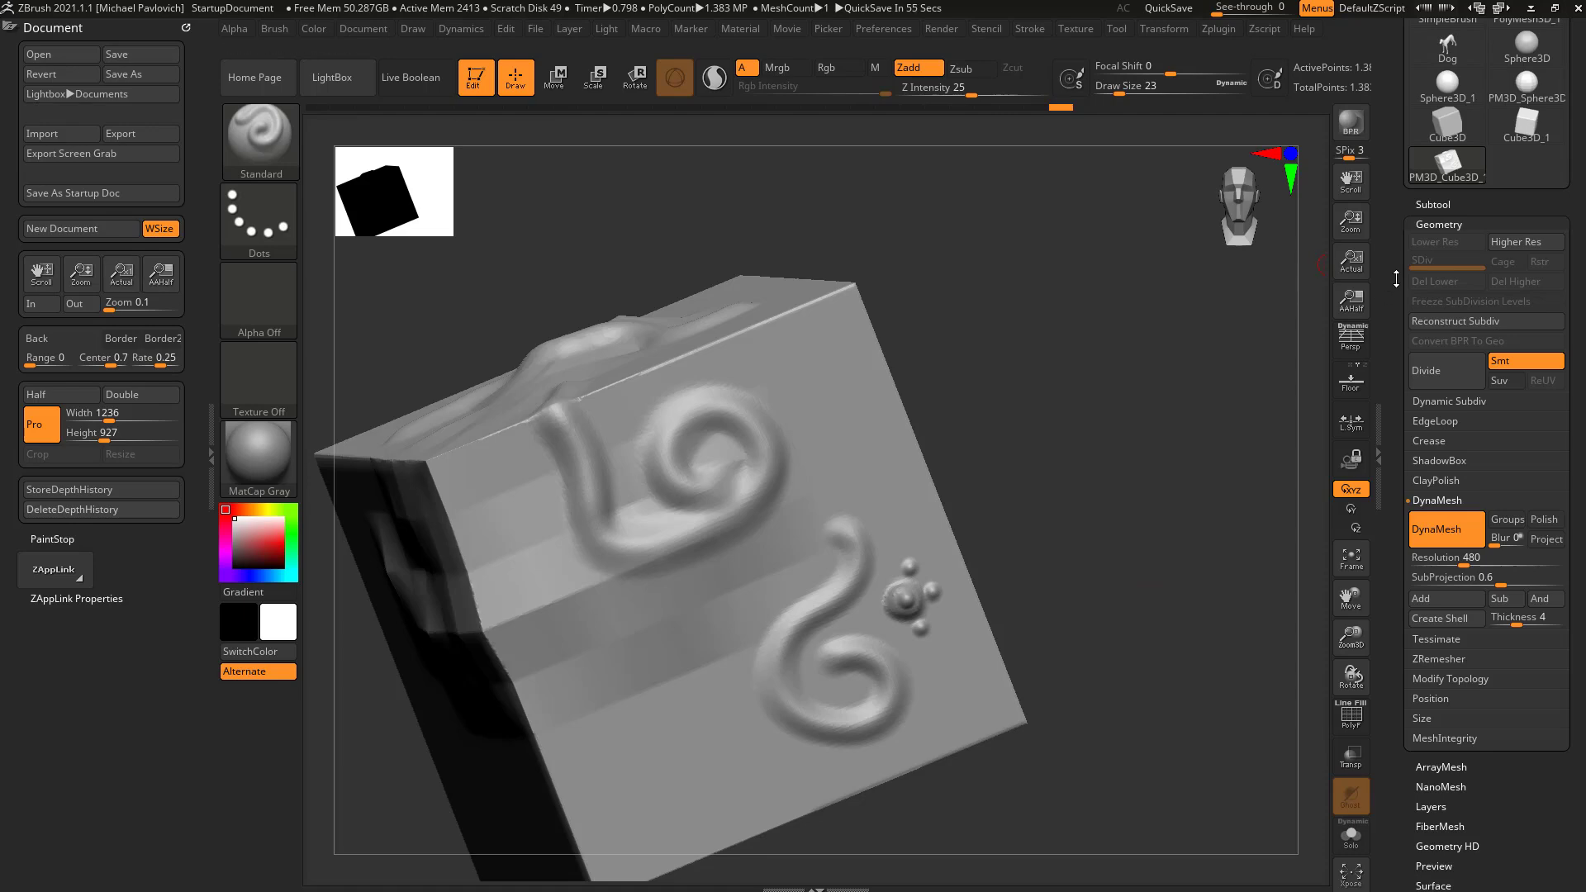
Switch the active tool to the Sphere3D_1 primitive and show its polyframe.
scroll(1396, 278, "up", 5)
left_click(1444, 243)
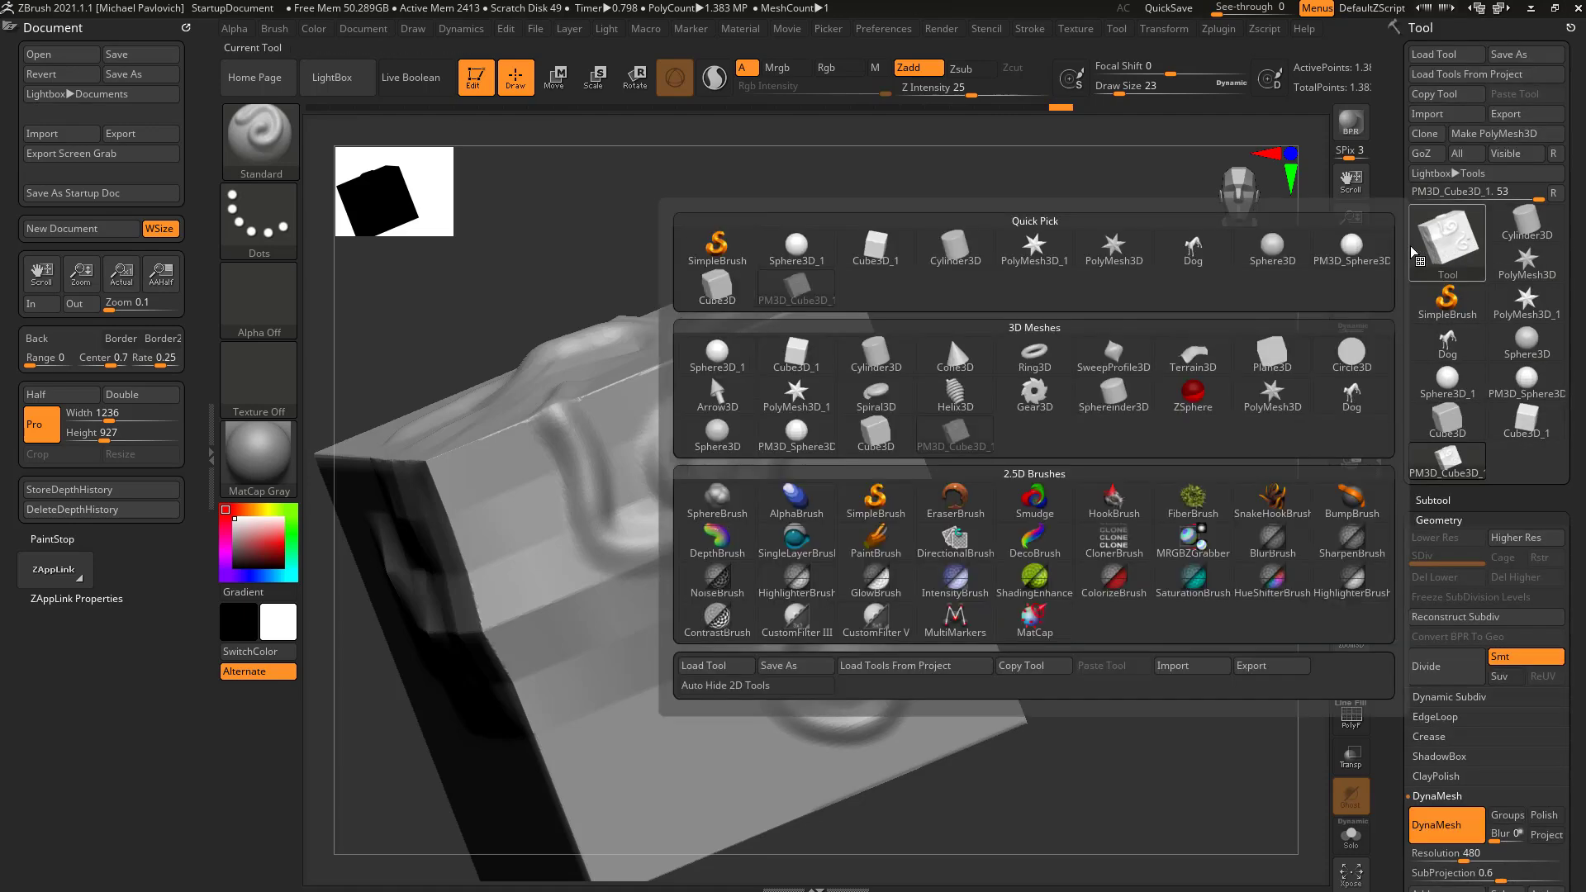
left_click(803, 249)
left_click_drag(904, 509, 1280, 673)
key("shift+f")
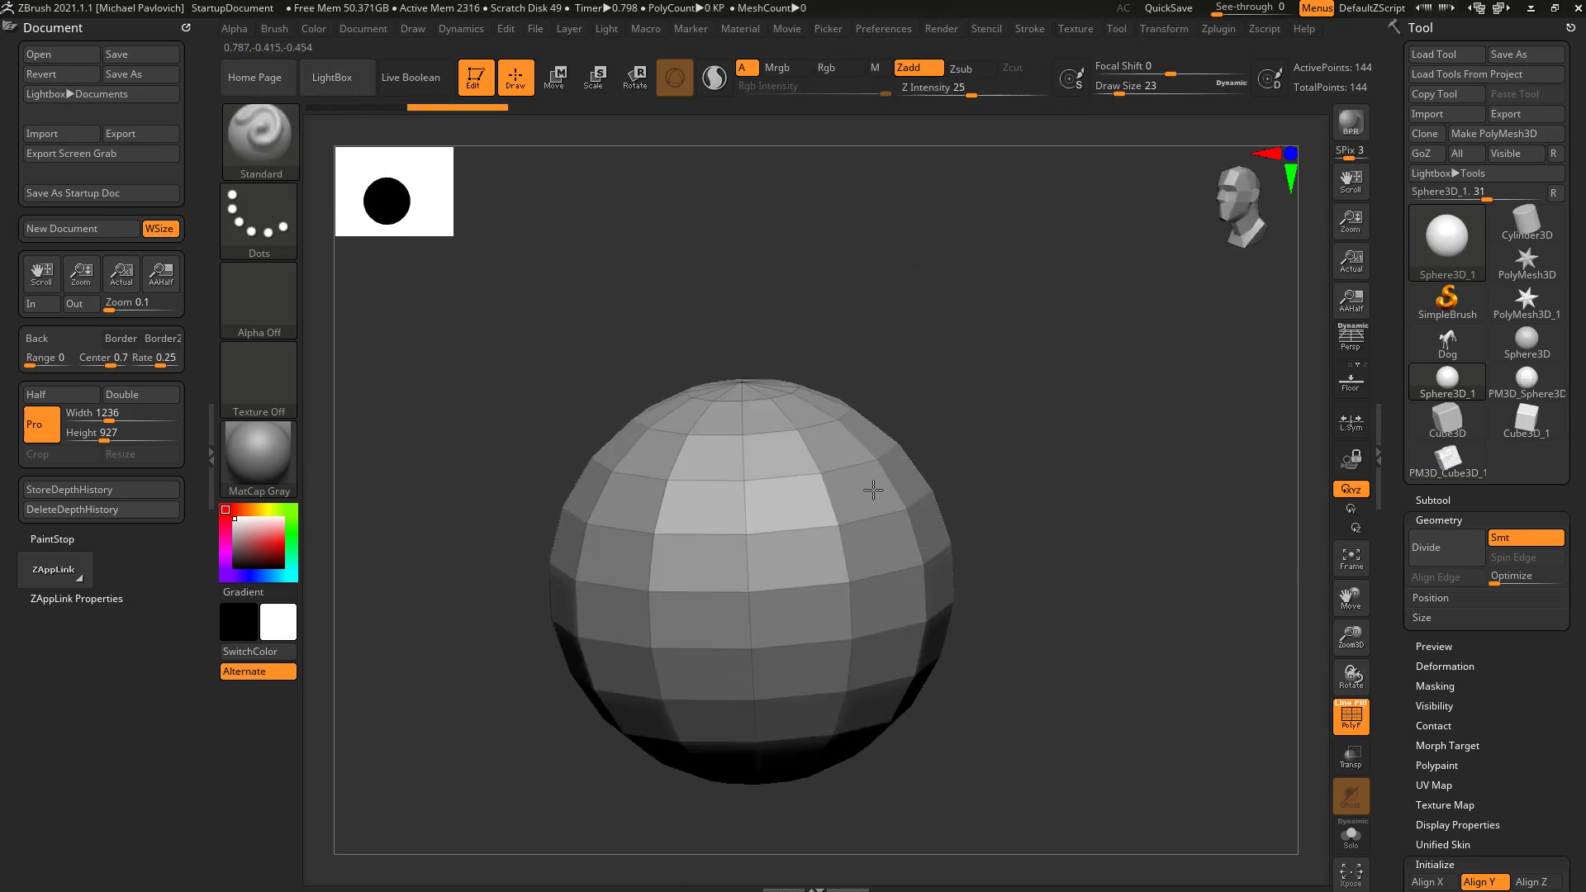
Initialize the sphere primitive with both HDivide and VDivide set to 120.
left_click_drag(1396, 653, 1416, 334)
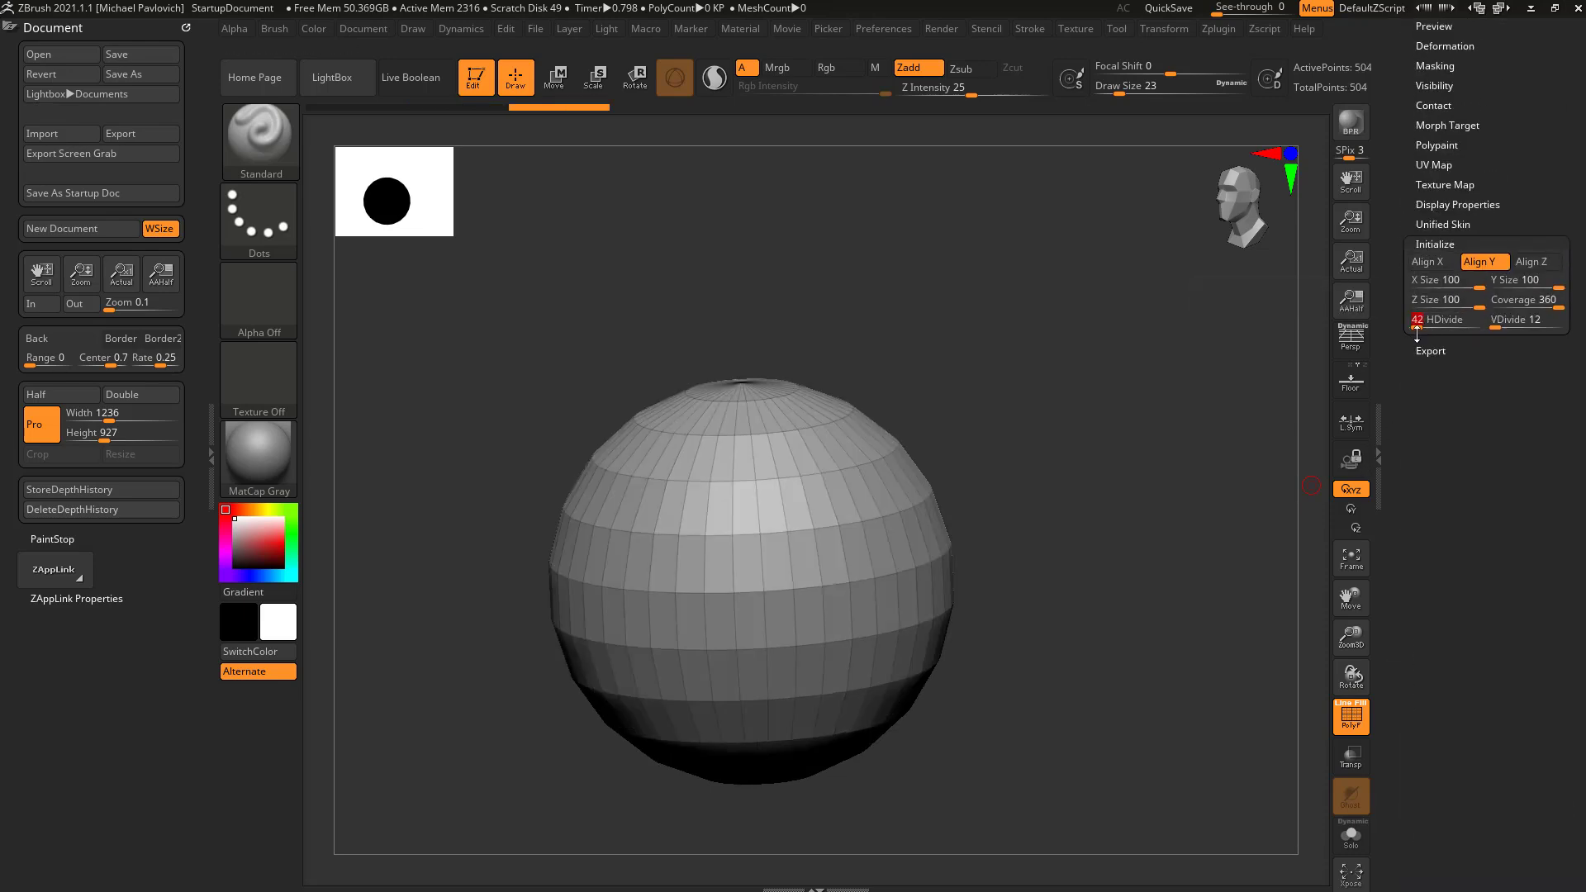
type("120")
key("Tab")
type("120")
key("Return")
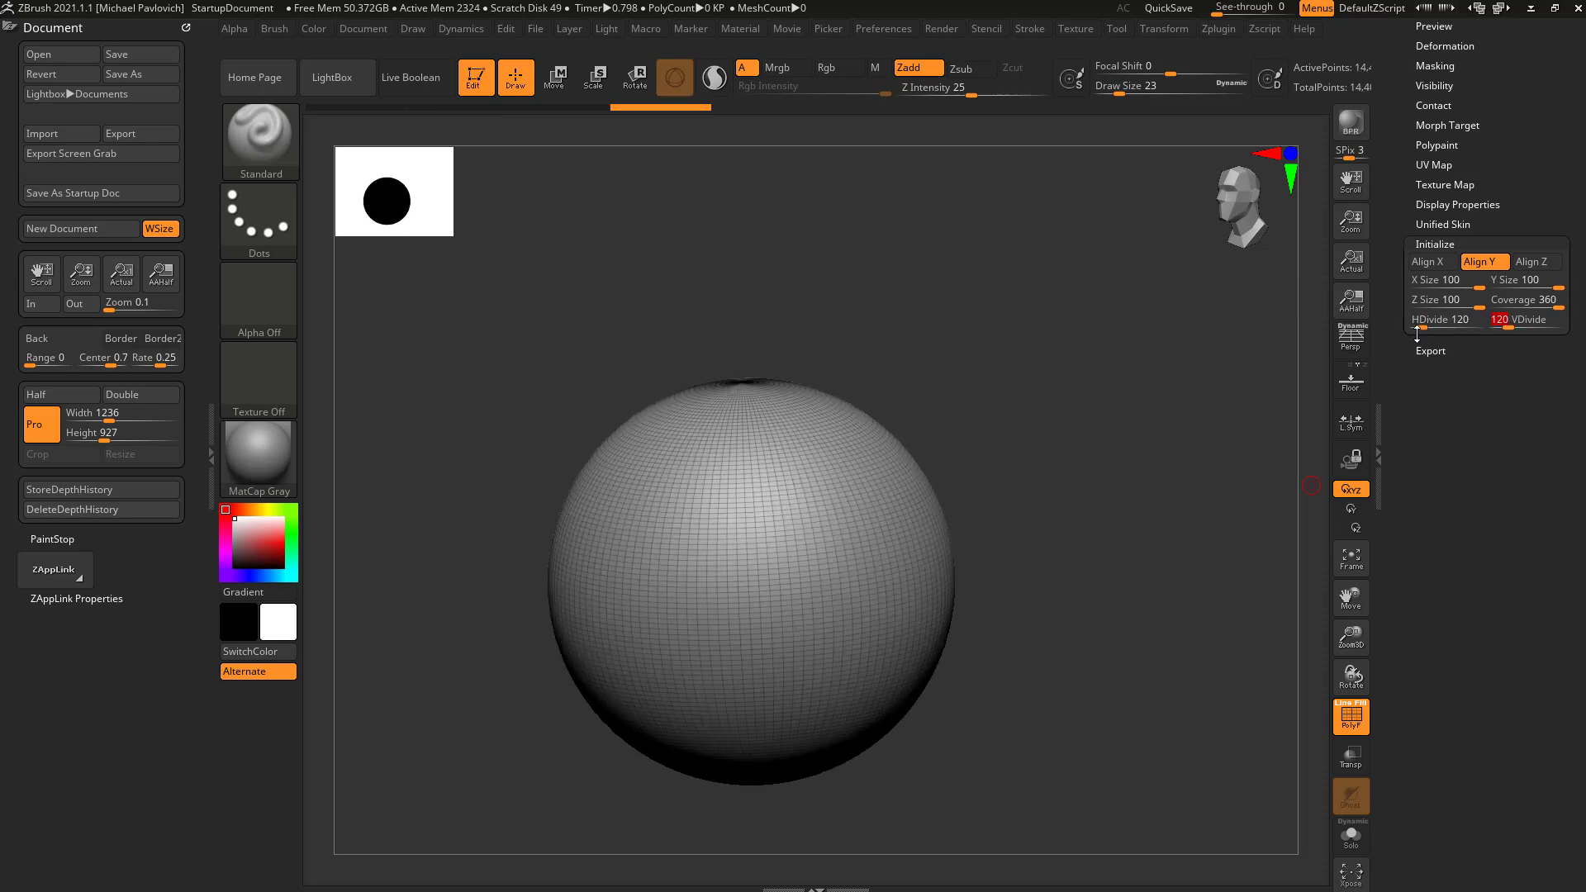
Convert the sphere primitive into a sculptable PolyMesh3D.
scroll(1390, 425, "up", 5)
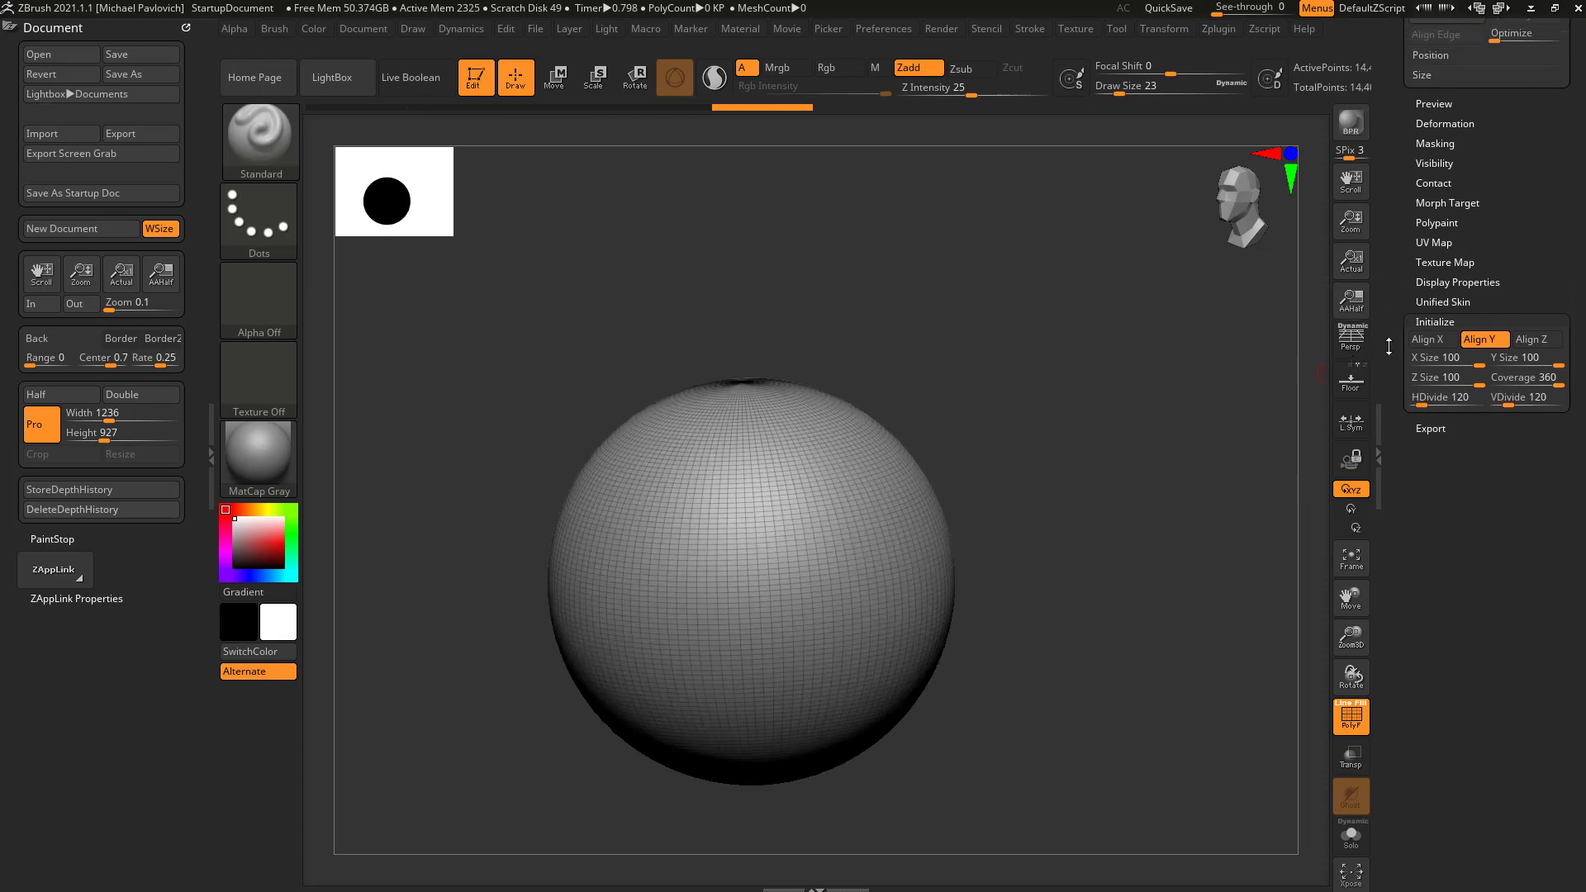
scroll(1390, 425, "up", 3)
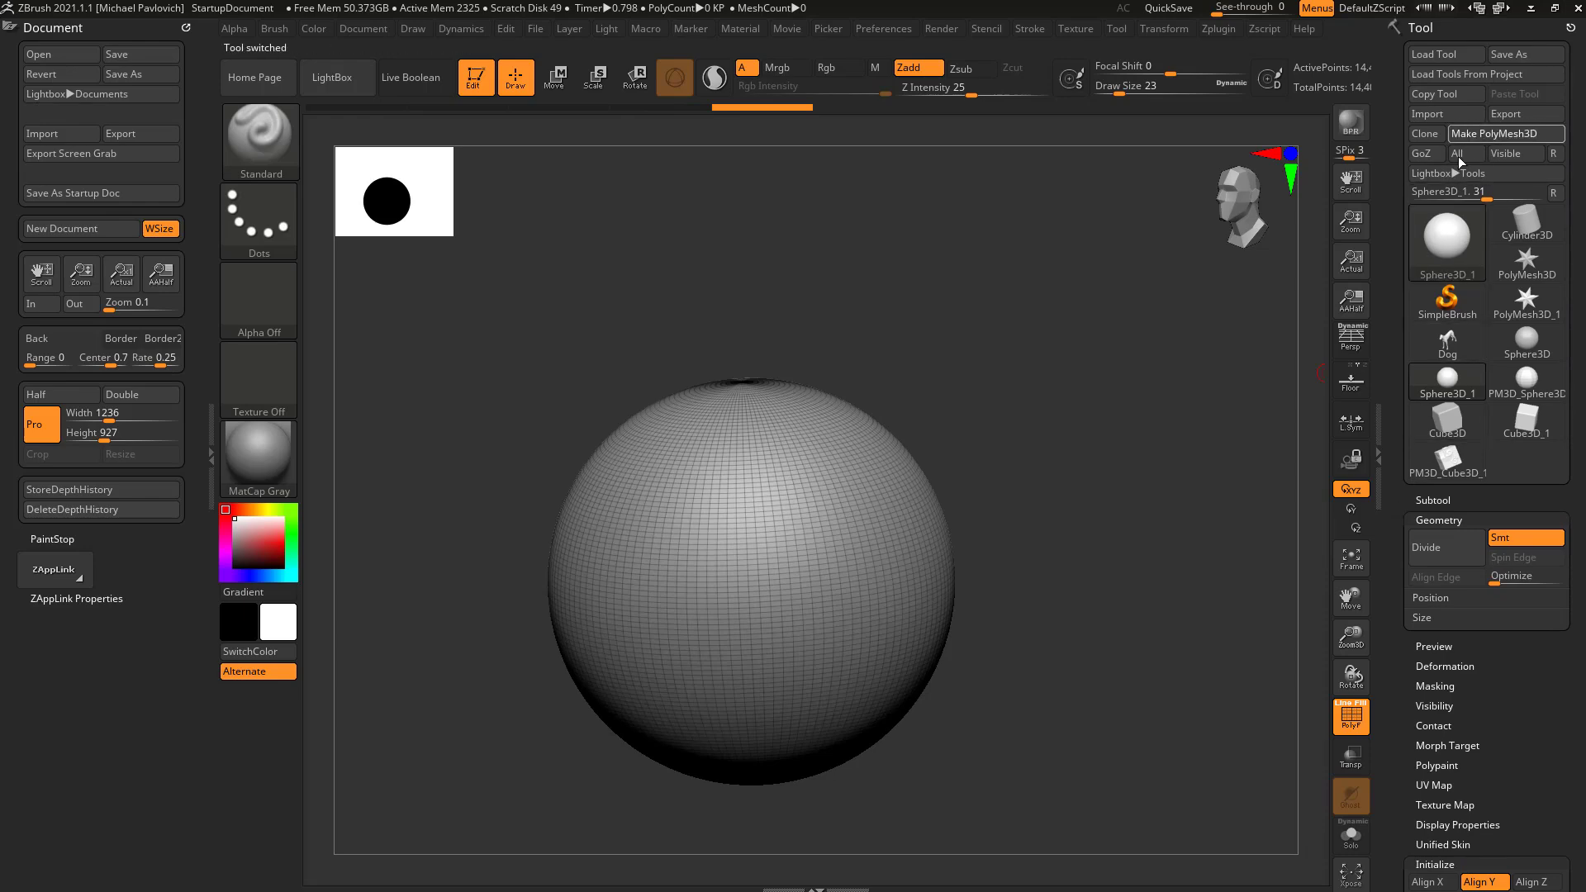
left_click(1493, 133)
left_click_drag(1155, 495, 1191, 527, "shift")
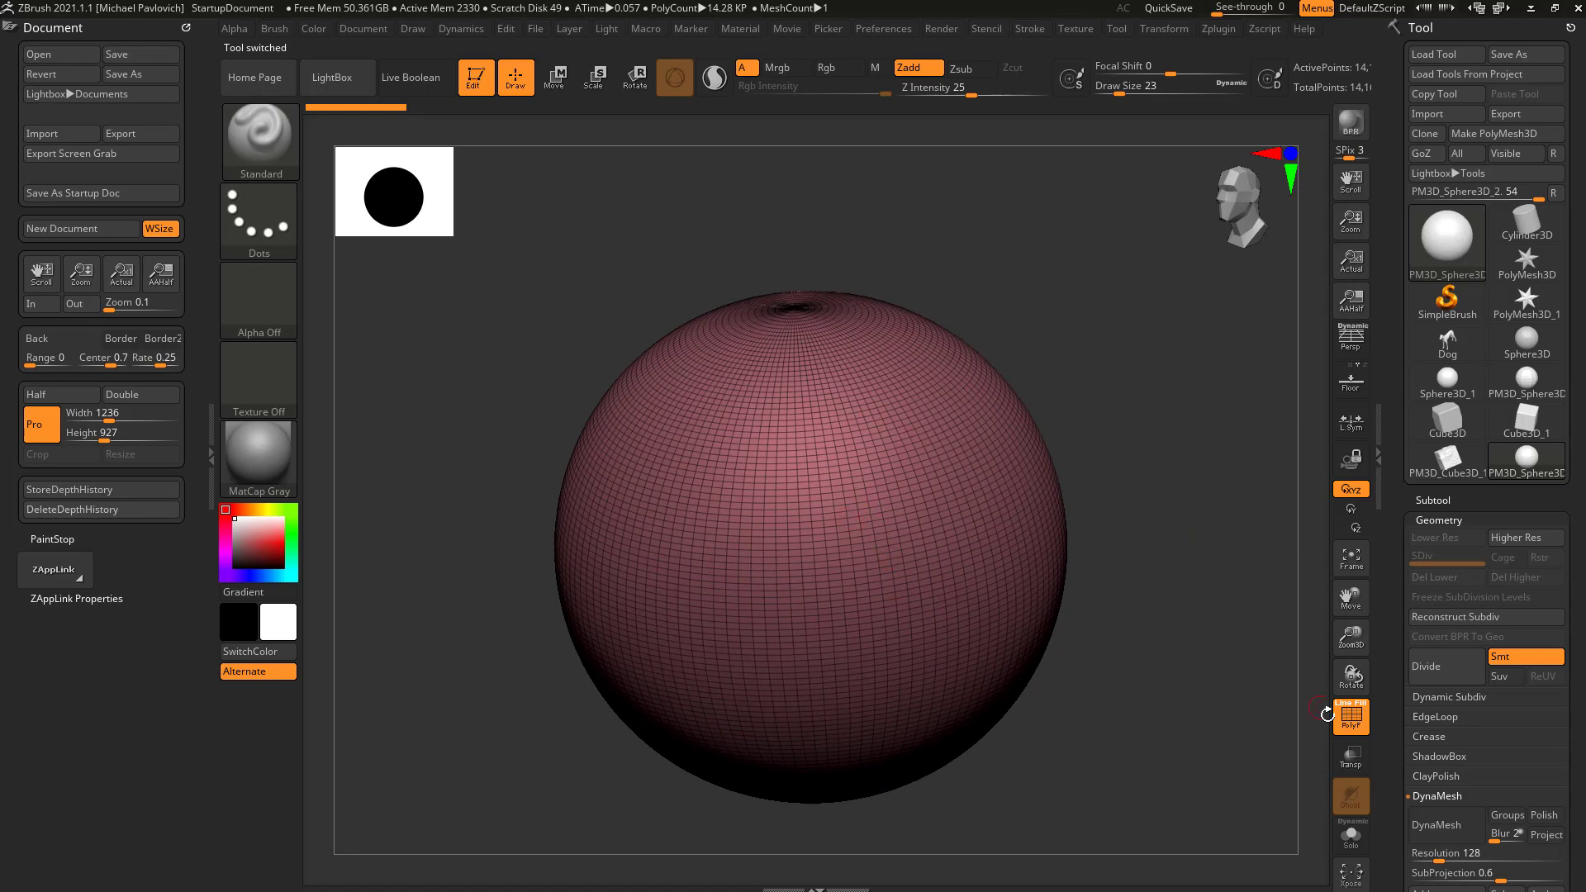
With the polyframe hidden, sculpt a winding stroke and a bump at the sphere's pole at draw size 51, and show the polyframe again.
left_click(1349, 719)
key("s")
left_click_drag(868, 574, 881, 573)
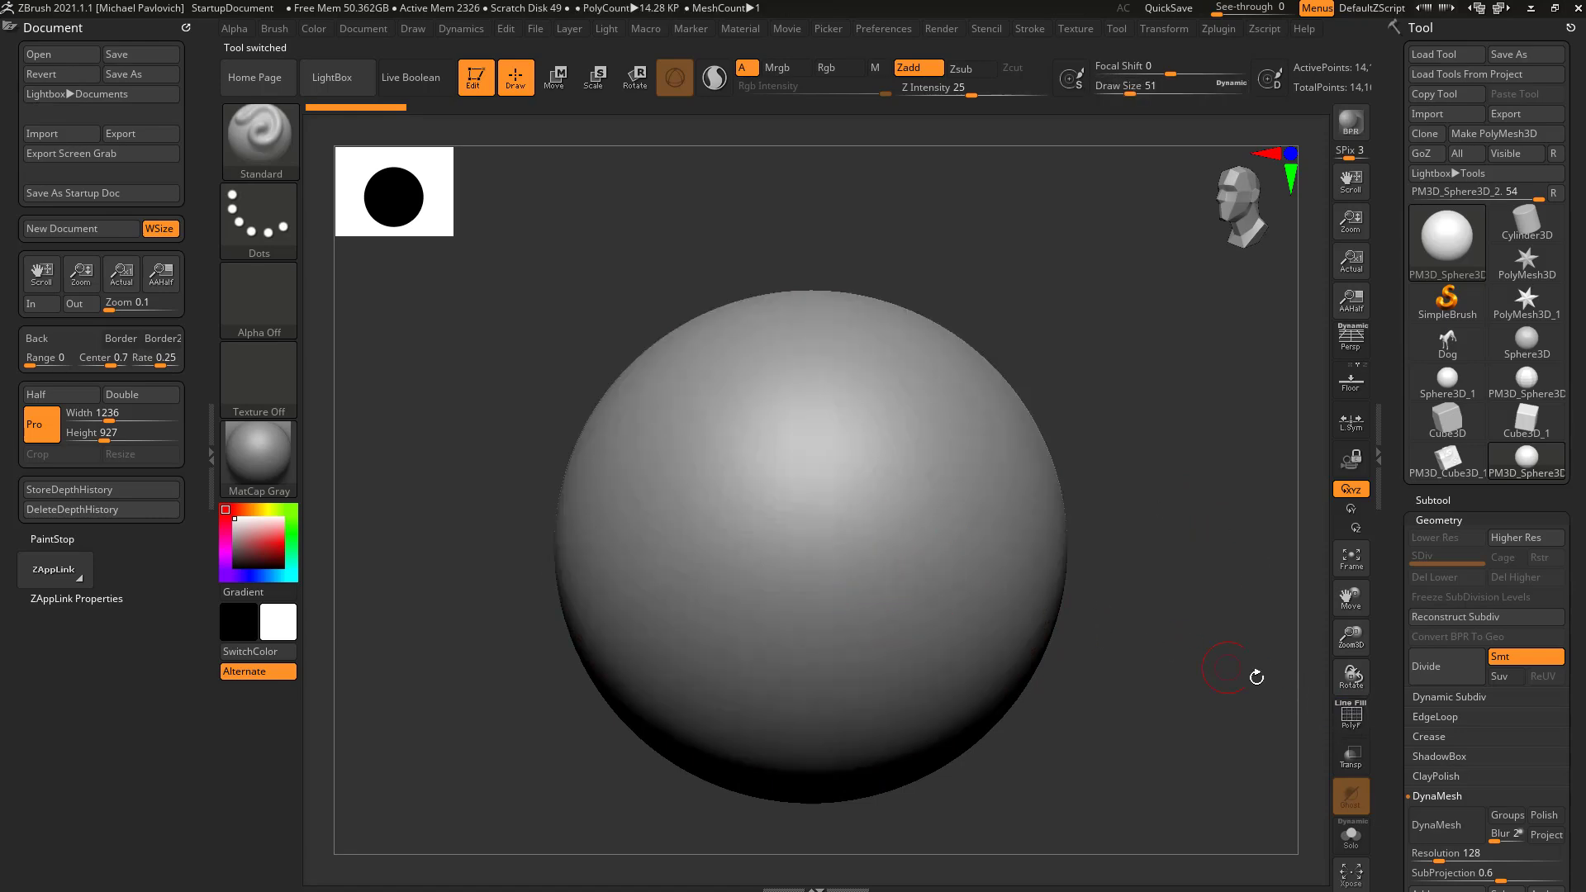
mouse_move(824, 432)
left_mouse_down()
mouse_move(896, 496)
mouse_move(756, 590)
mouse_move(950, 560)
left_mouse_up()
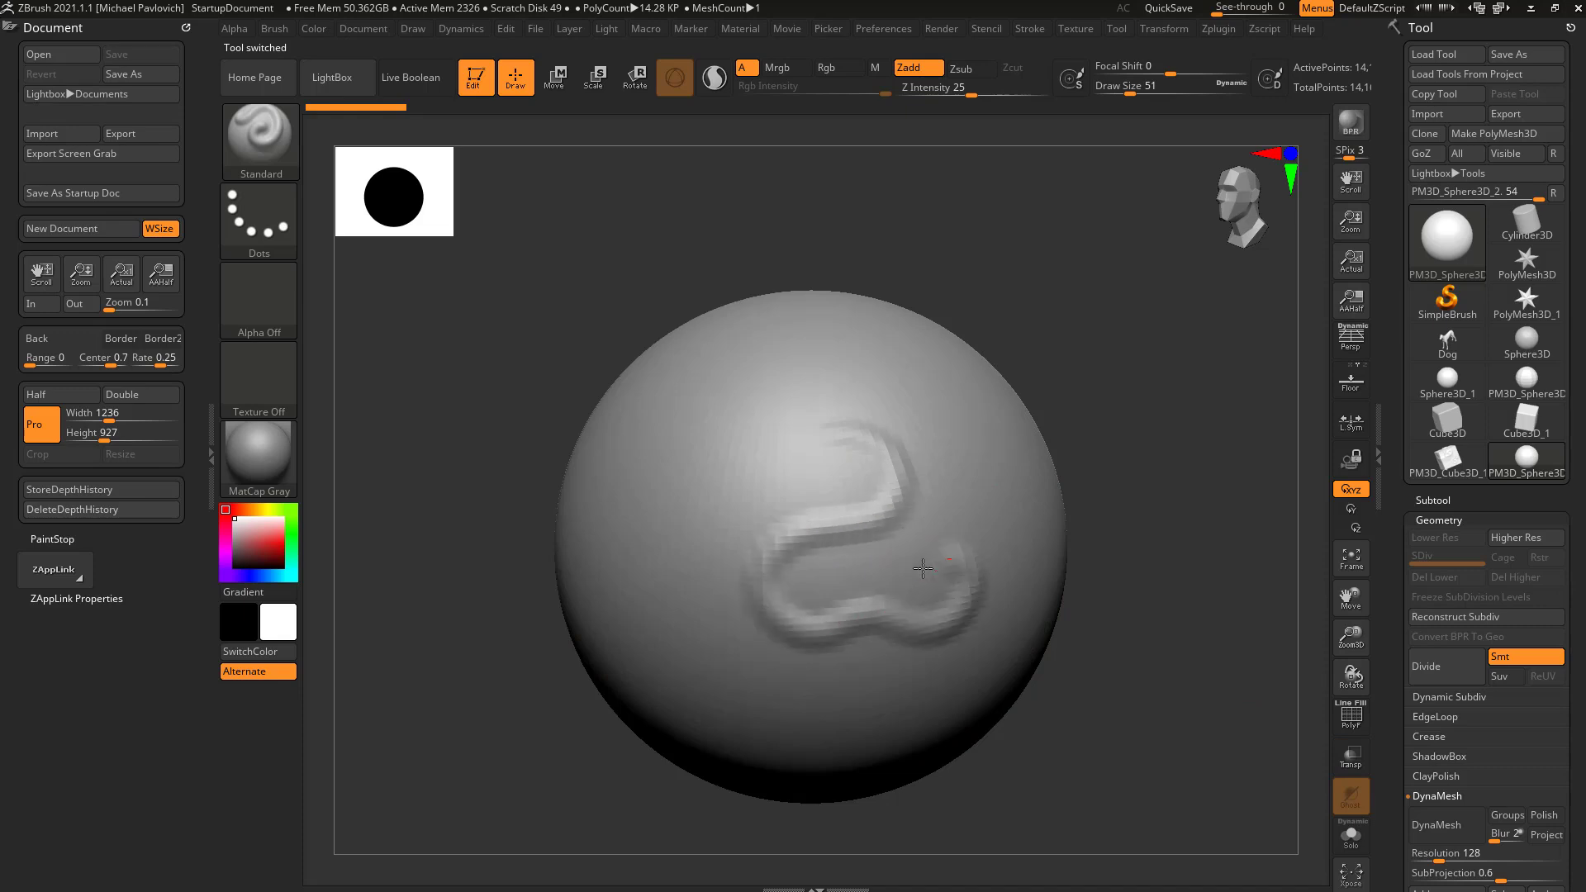
left_click_drag(1097, 450, 1115, 520)
mouse_move(807, 256)
left_mouse_down()
mouse_move(799, 269)
mouse_move(776, 234)
left_mouse_up()
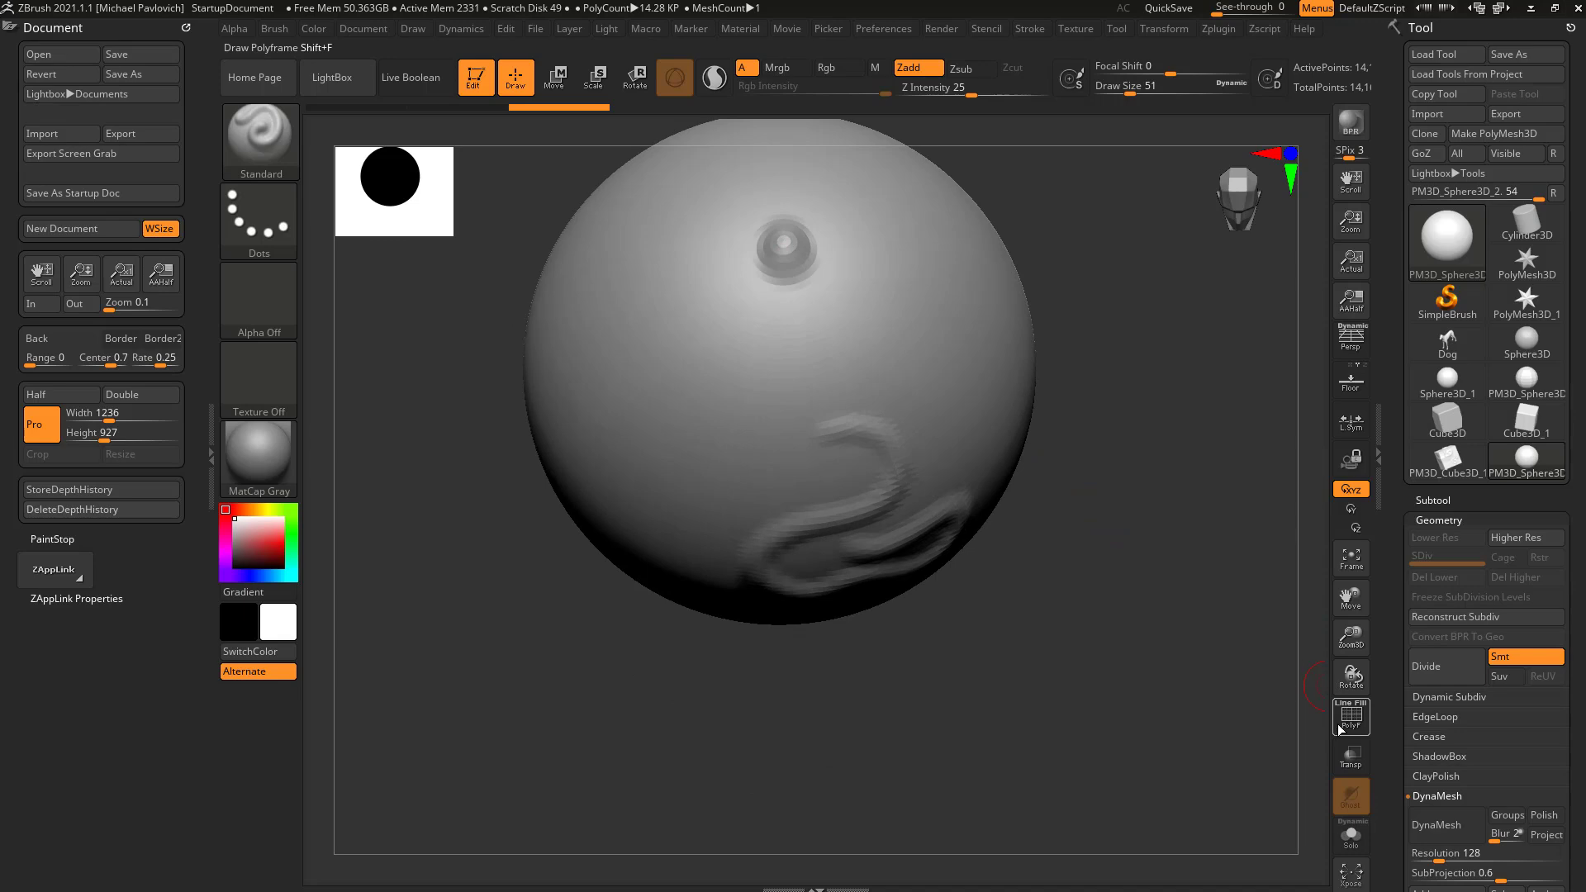
left_click(1338, 723)
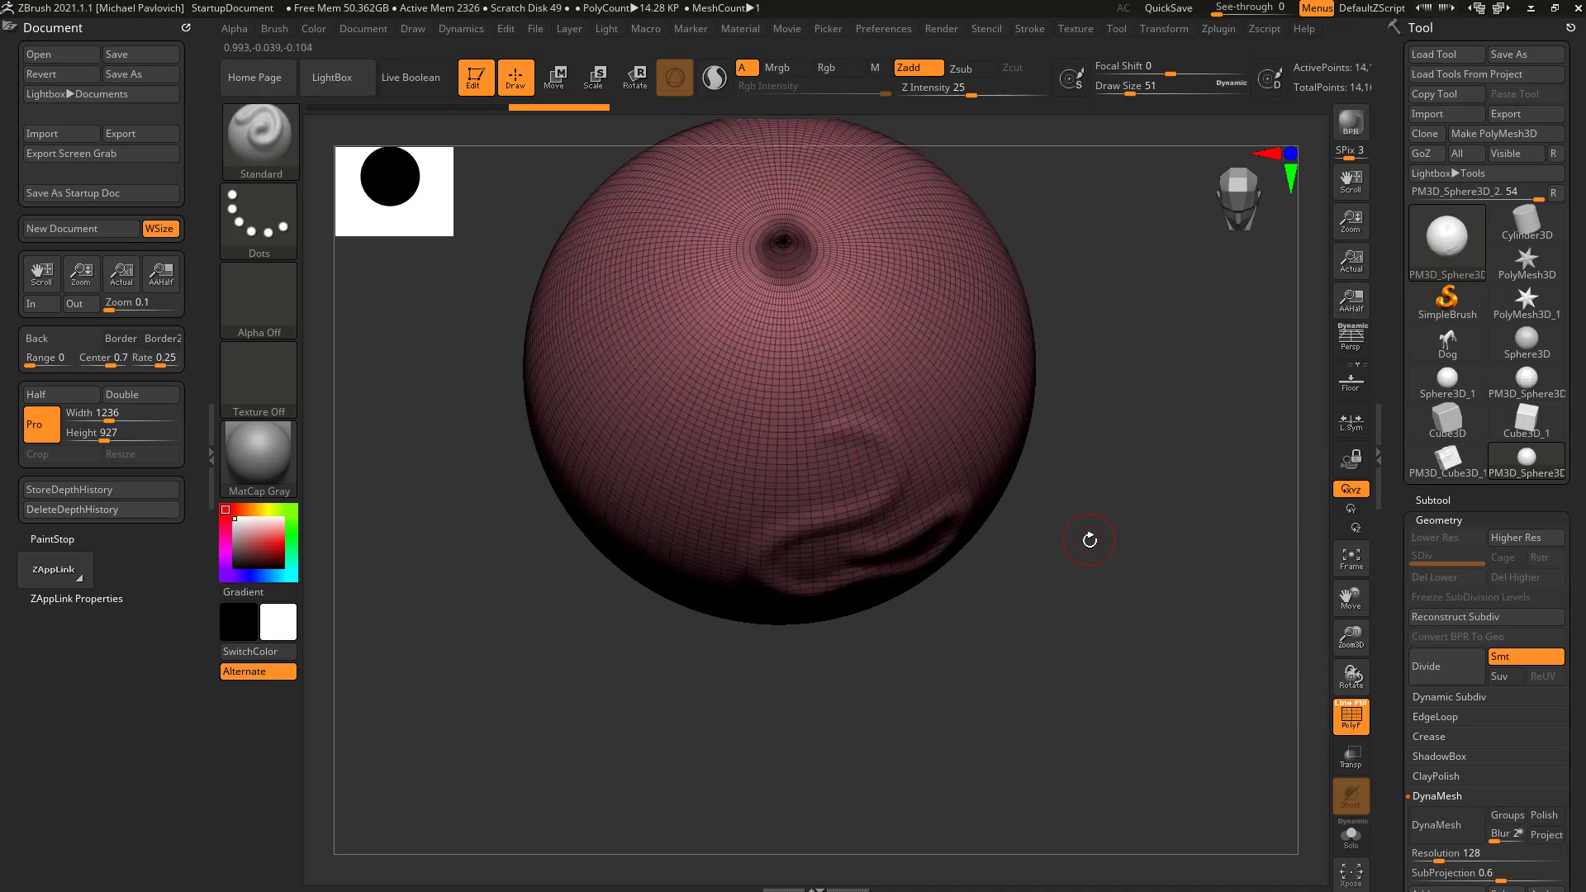
mouse_move(1096, 558)
left_mouse_down()
mouse_move(1172, 543)
mouse_move(1172, 473)
mouse_move(1055, 570)
left_mouse_up()
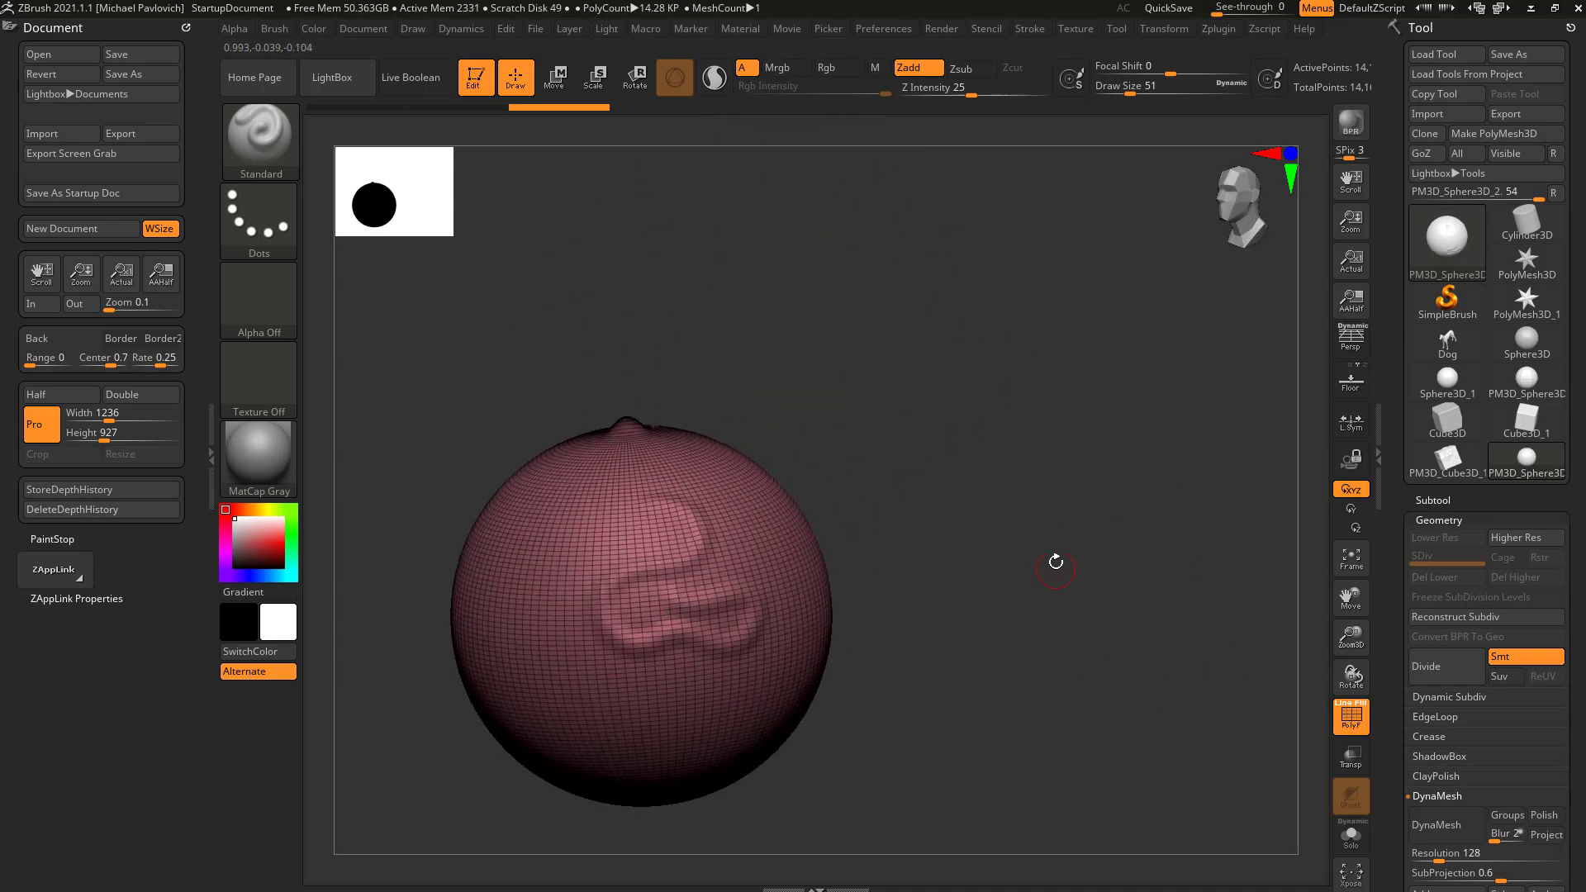
Choose the SnakeHook brush at draw size 163 and pull a long curved horn upward out of the sphere's side.
key("b")
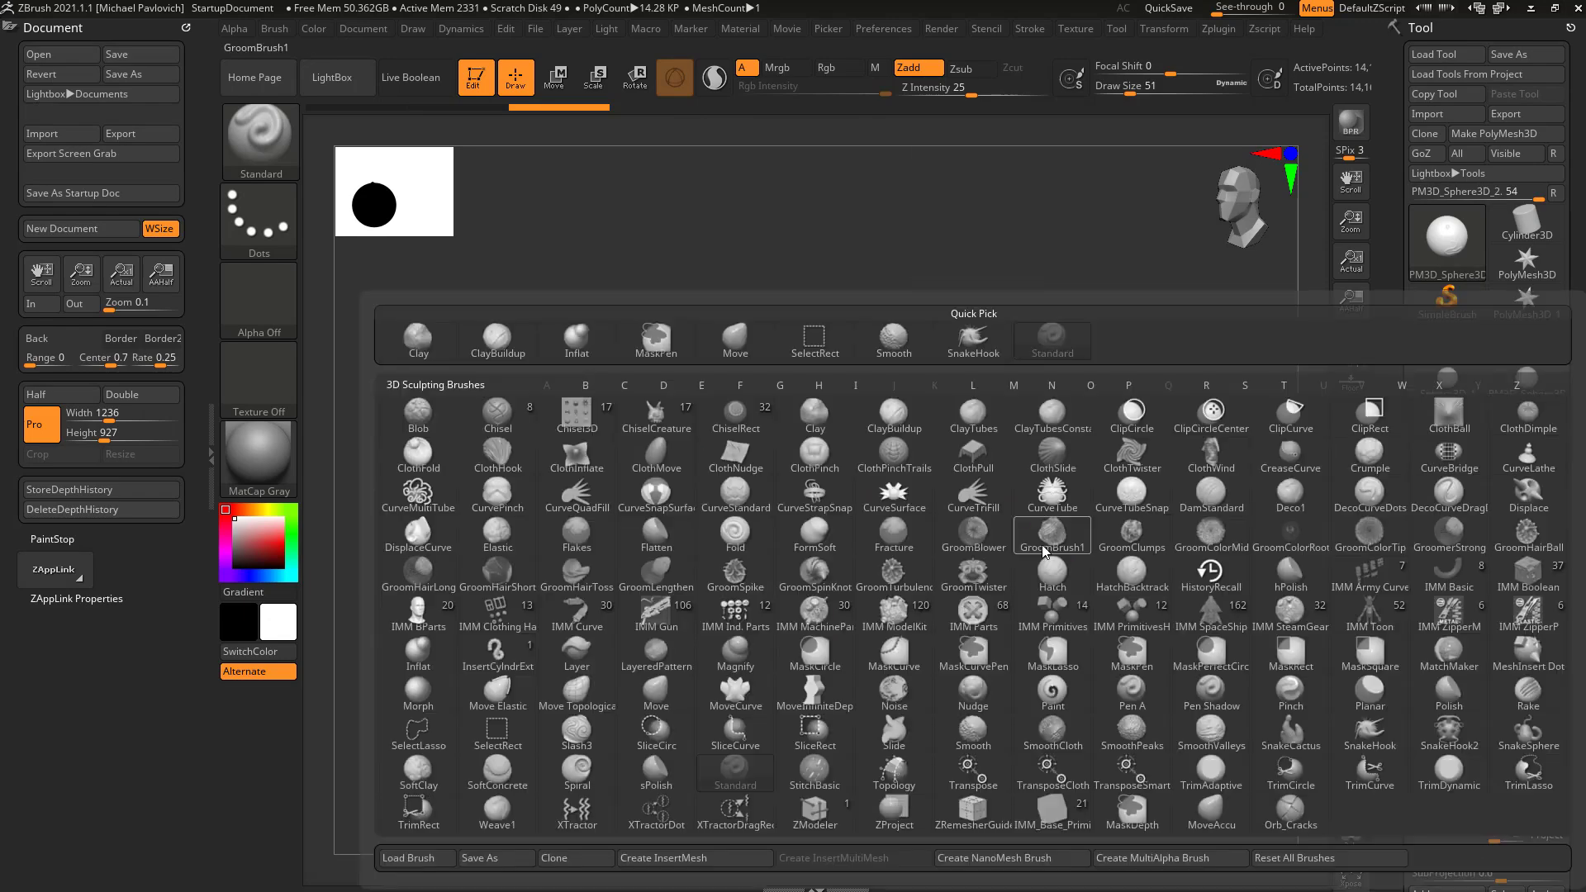
key("s")
key("h")
key("s")
left_click_drag(915, 546, 941, 546)
mouse_move(762, 549)
left_mouse_down()
mouse_move(833, 516)
mouse_move(932, 168)
left_mouse_up()
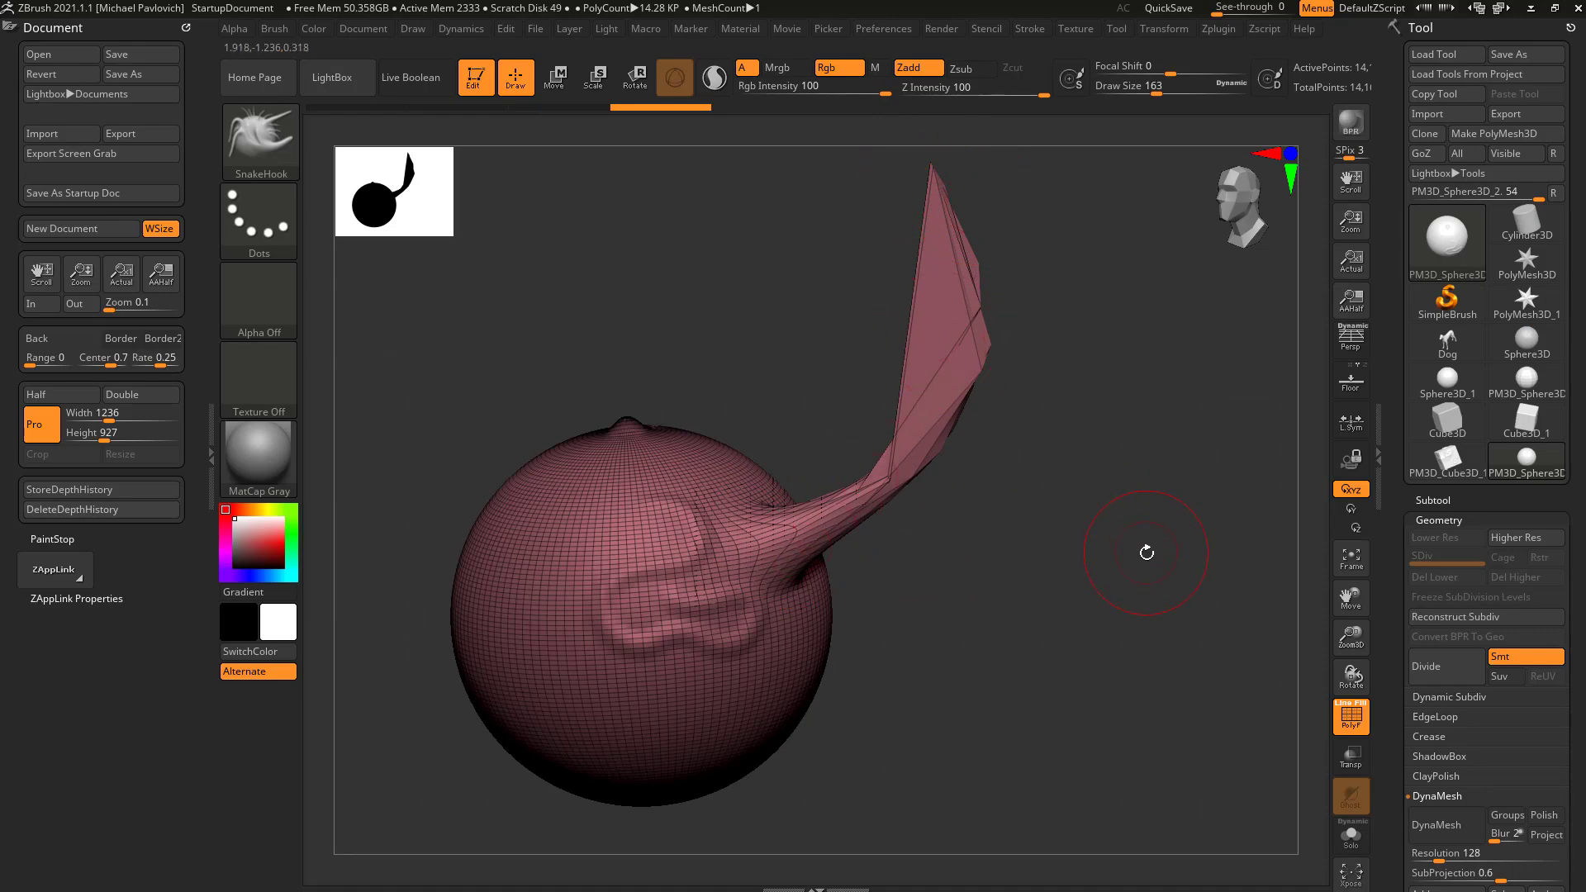
Remesh the stretched sphere with DynaMesh at resolution 128 and inspect the polygons along the horn.
left_click_drag(1397, 596, 1397, 253)
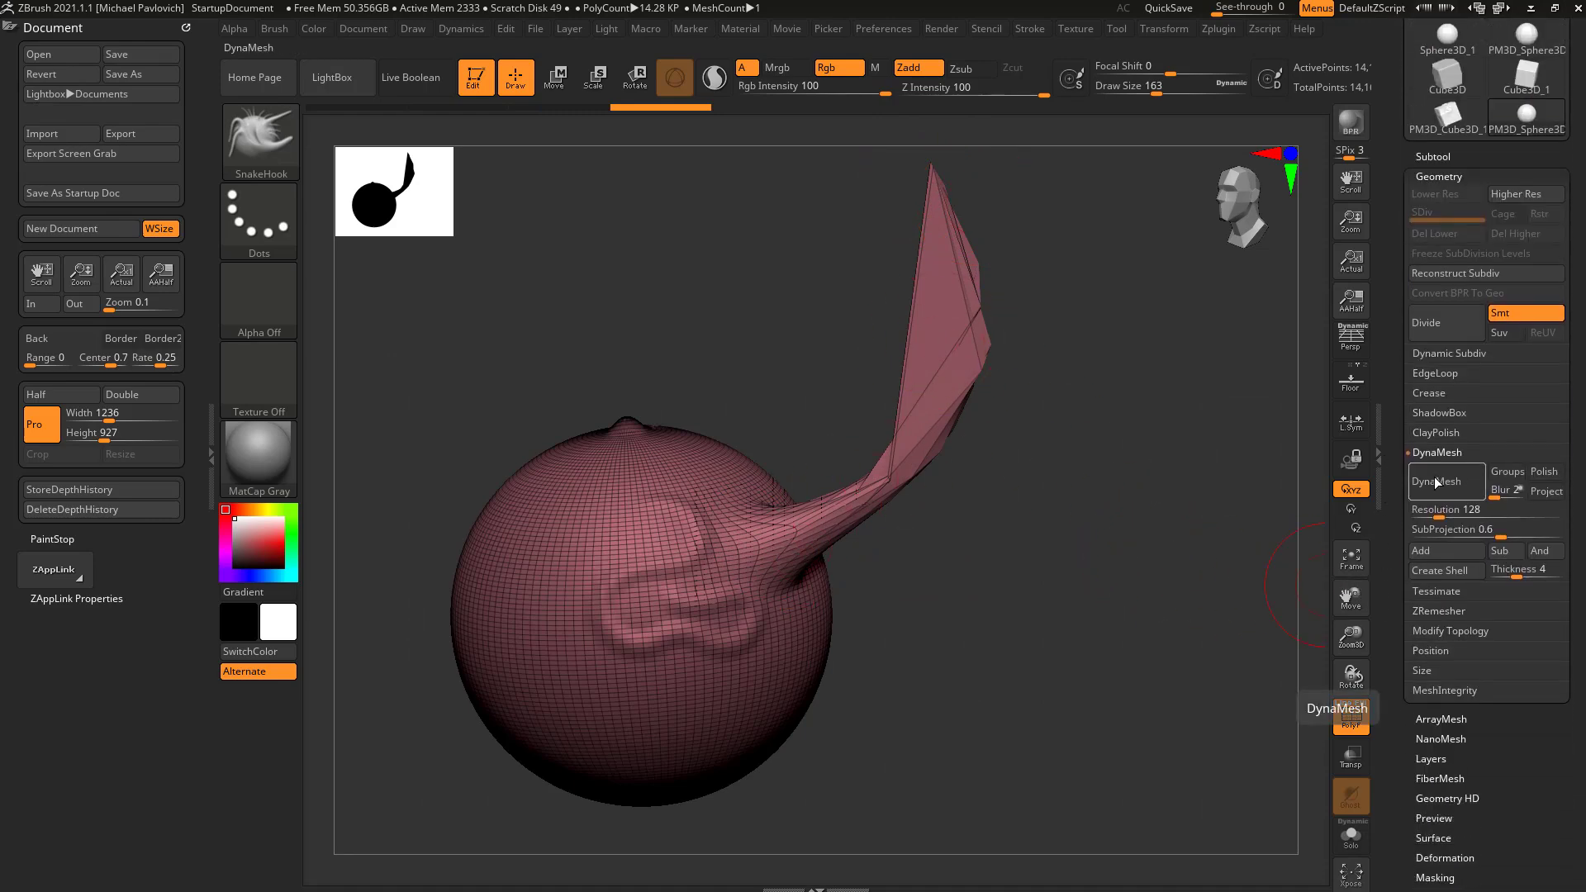
left_click(1437, 481)
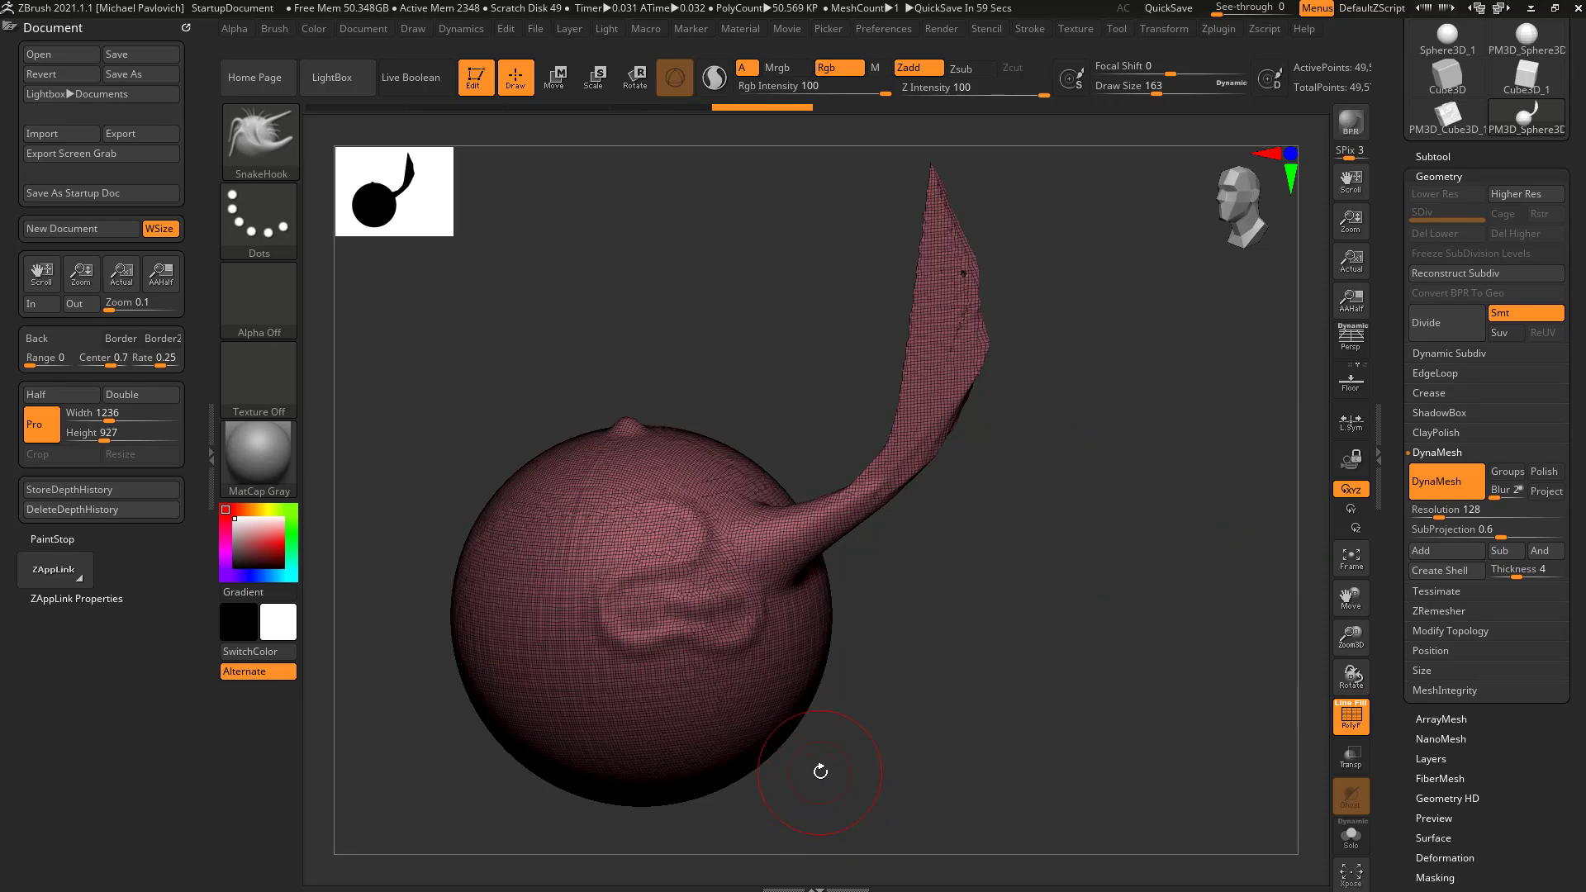
mouse_move(1140, 481)
left_mouse_down()
mouse_move(1032, 487)
mouse_move(1157, 483)
mouse_move(1120, 494)
left_mouse_up()
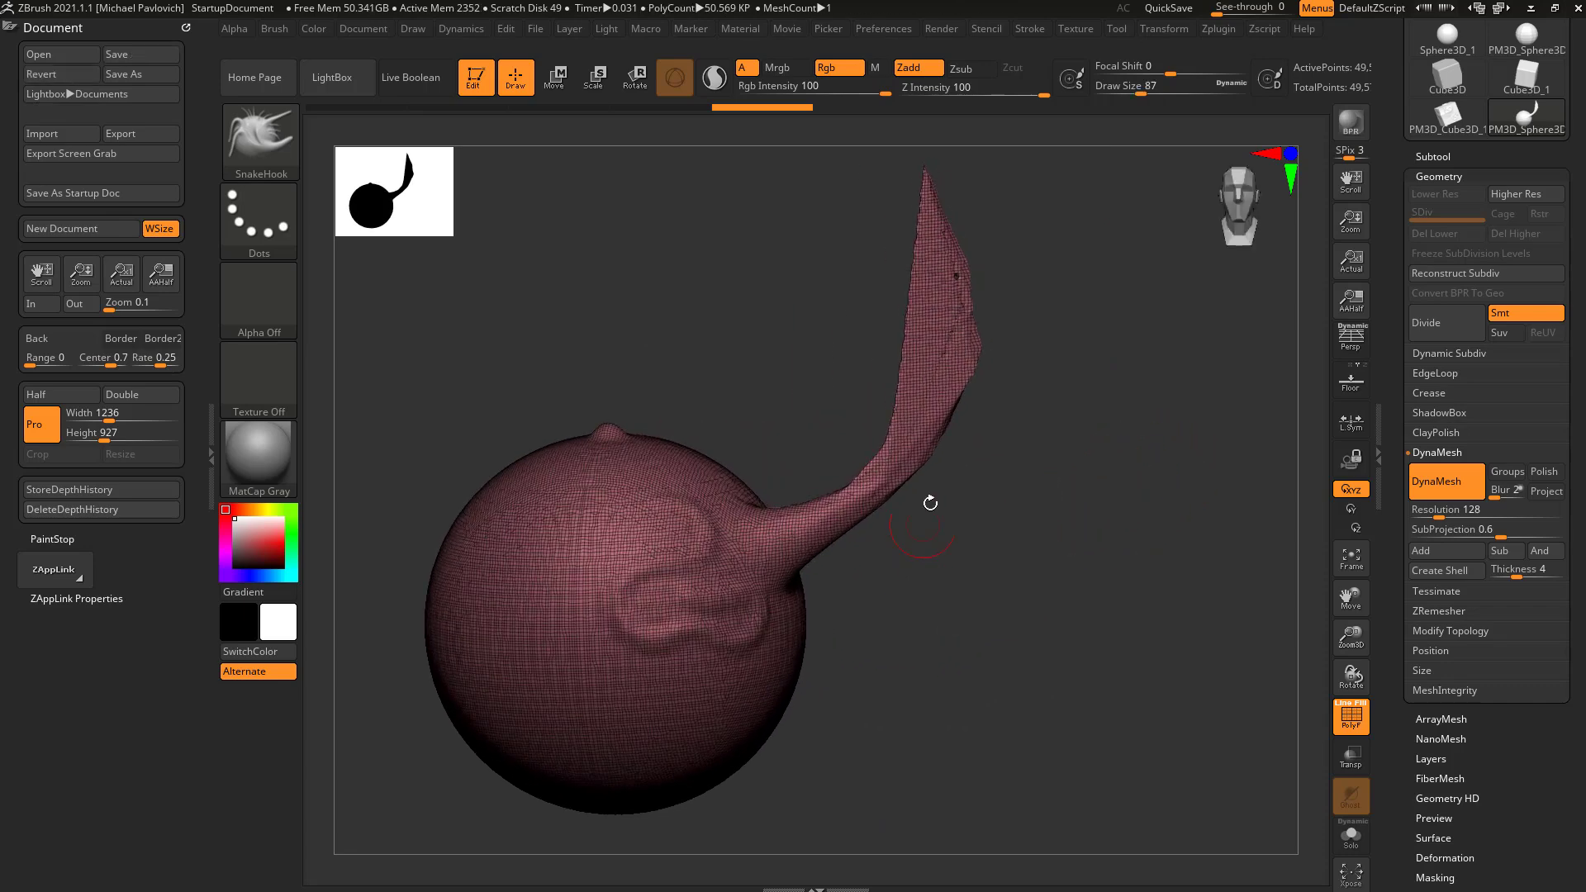
mouse_move(860, 619)
left_mouse_down()
mouse_move(1008, 595)
mouse_move(1036, 612)
left_mouse_up()
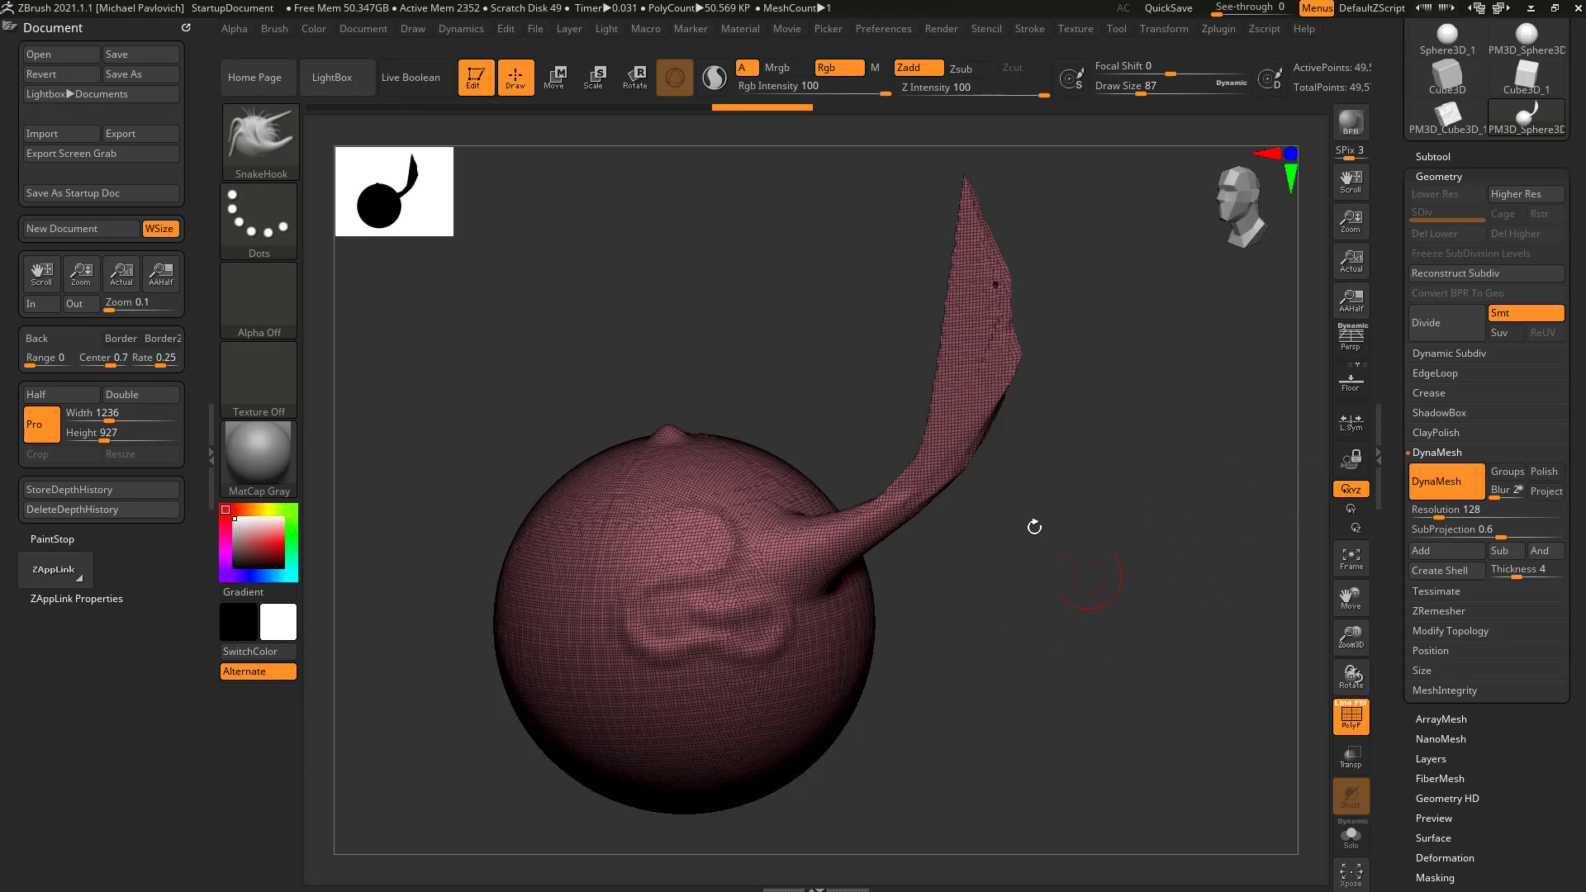
Step the undo history back to the plain sphere before any sculpting.
left_click_drag(707, 106, 388, 118)
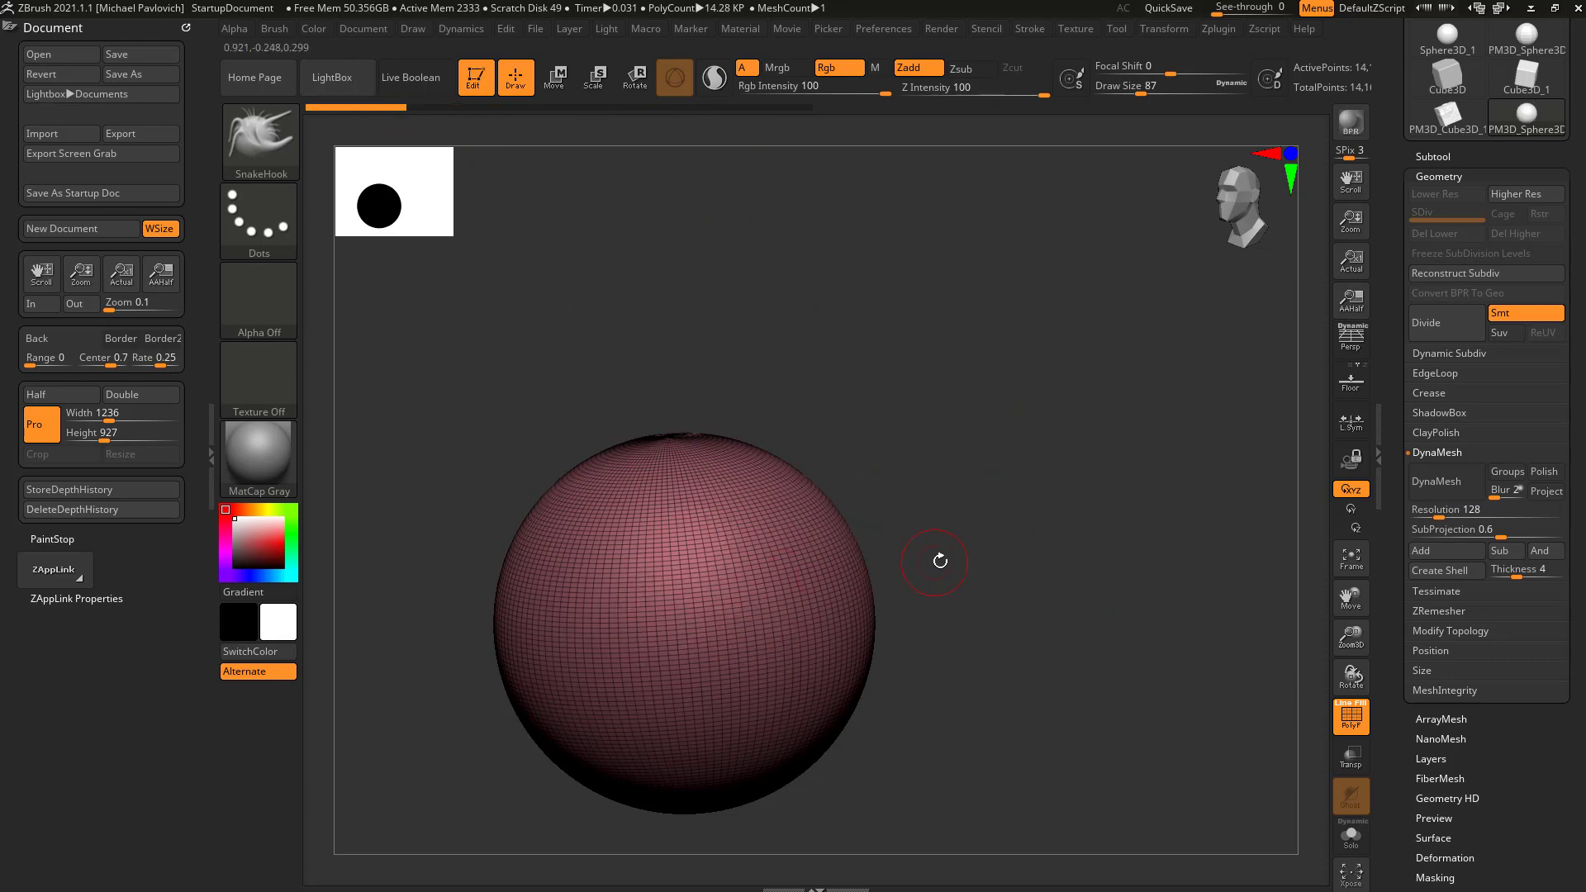